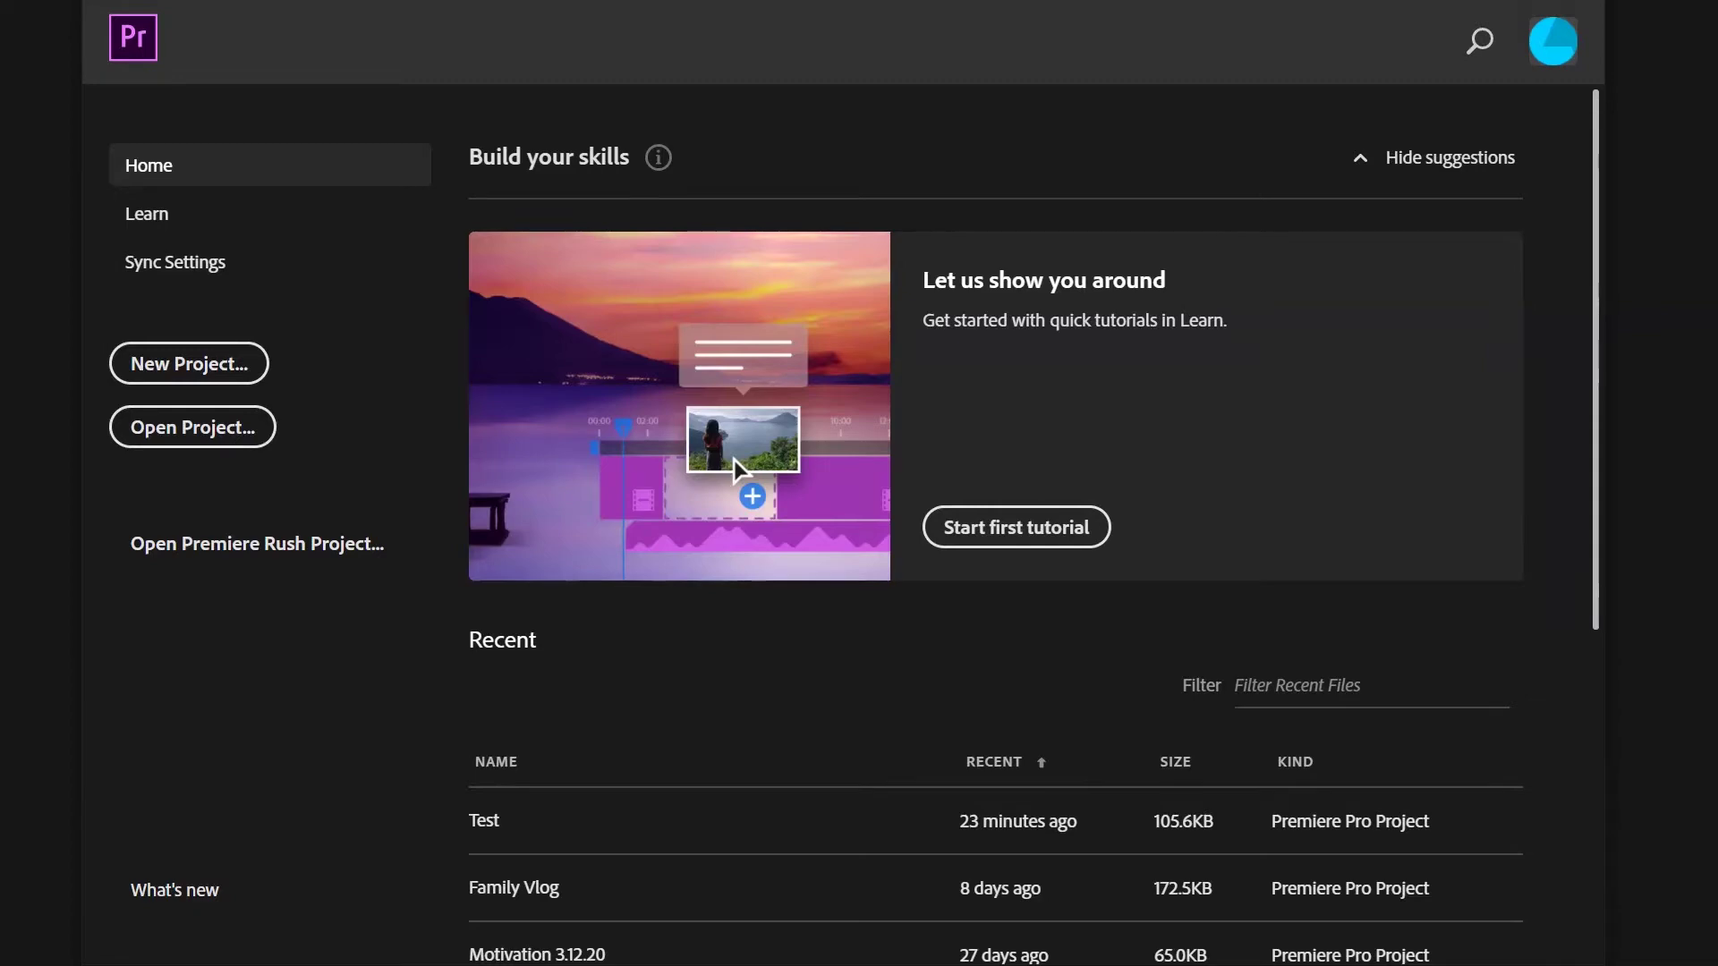
Step: Create a new project named SHORTCUTS with the default settings
click(196, 357)
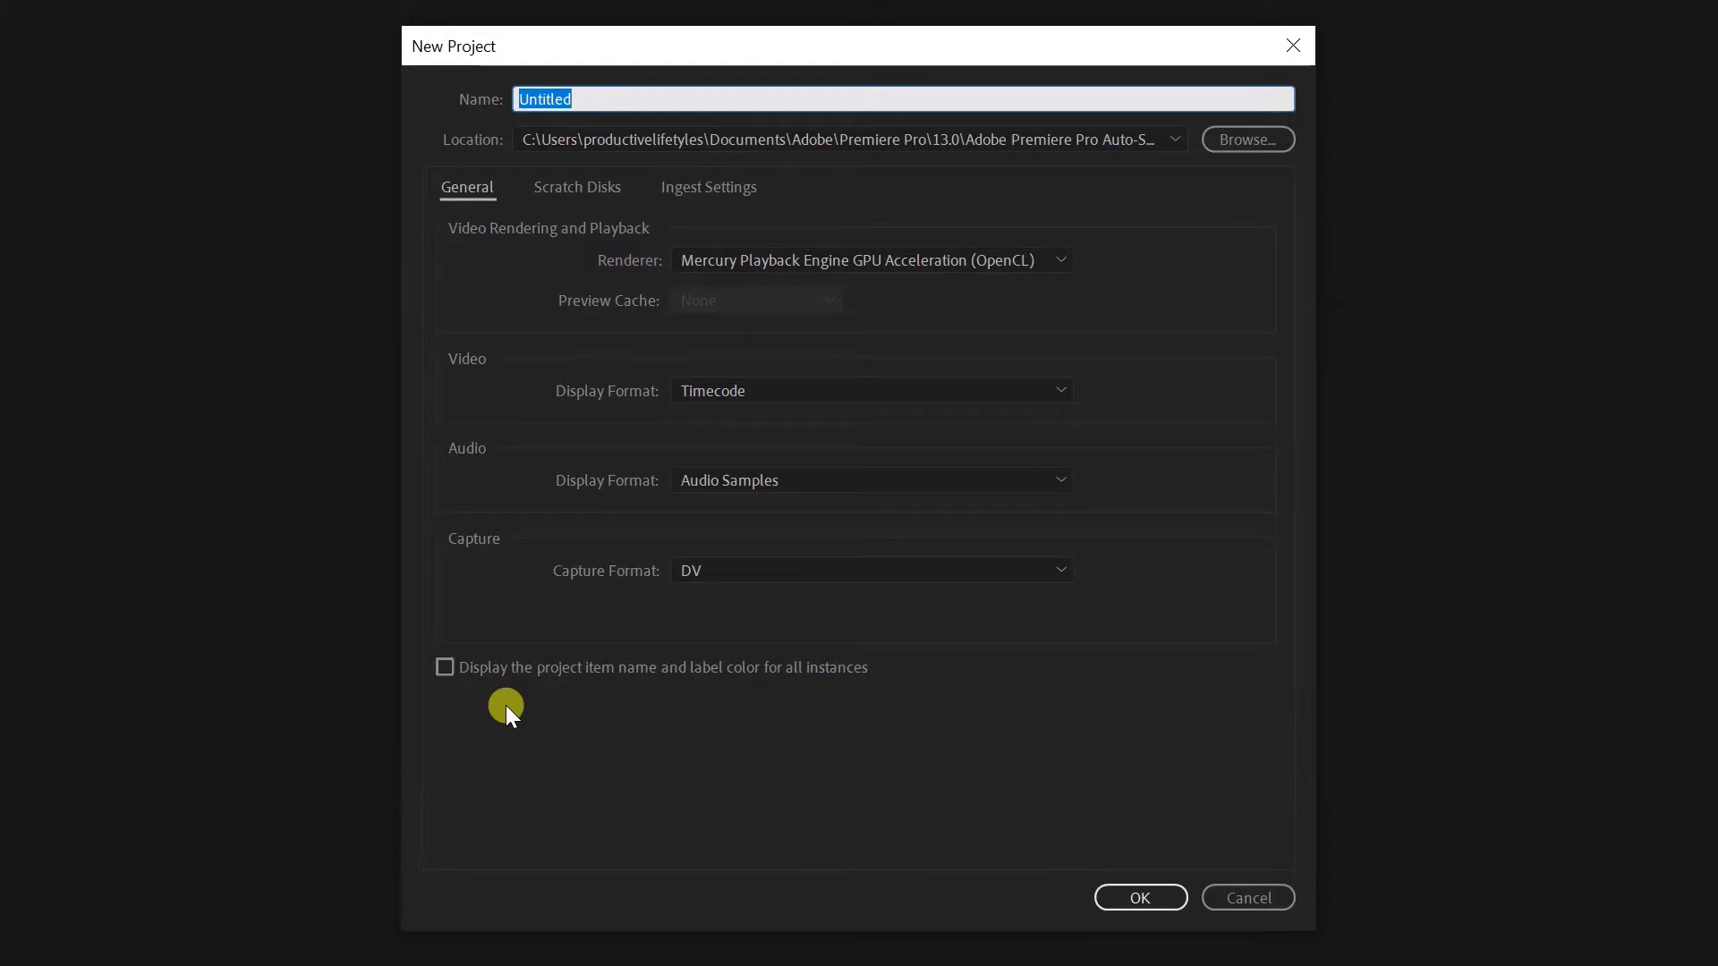
text(SHORTCUTS)
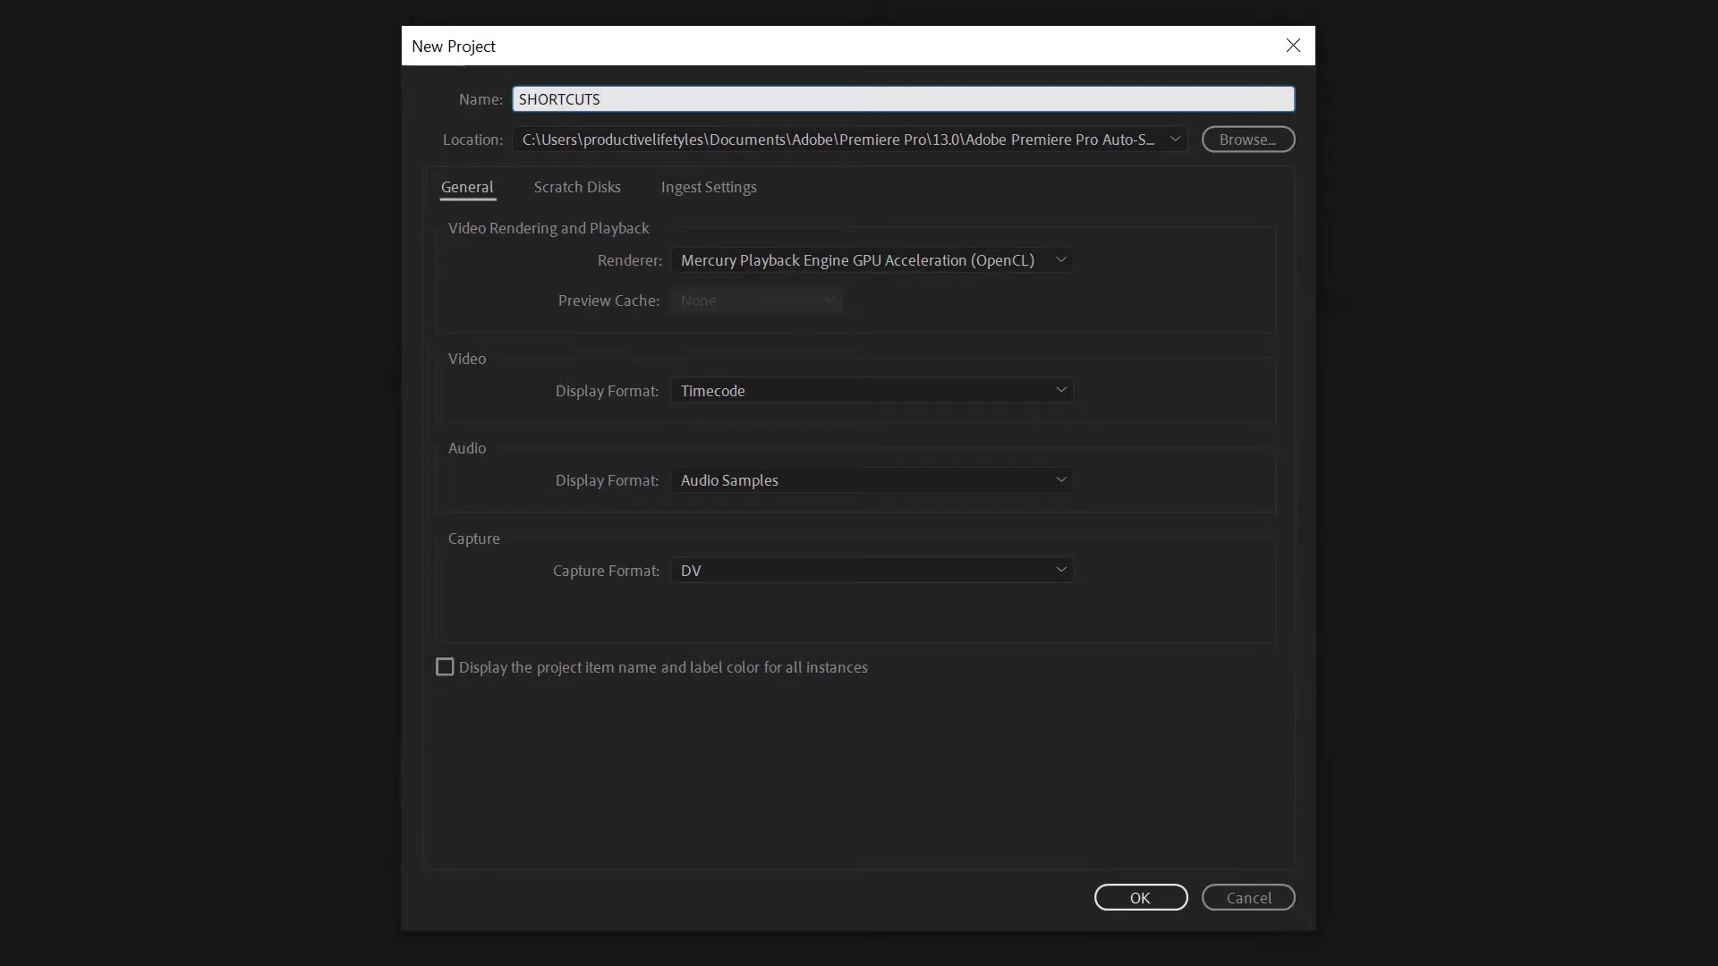
click(1108, 897)
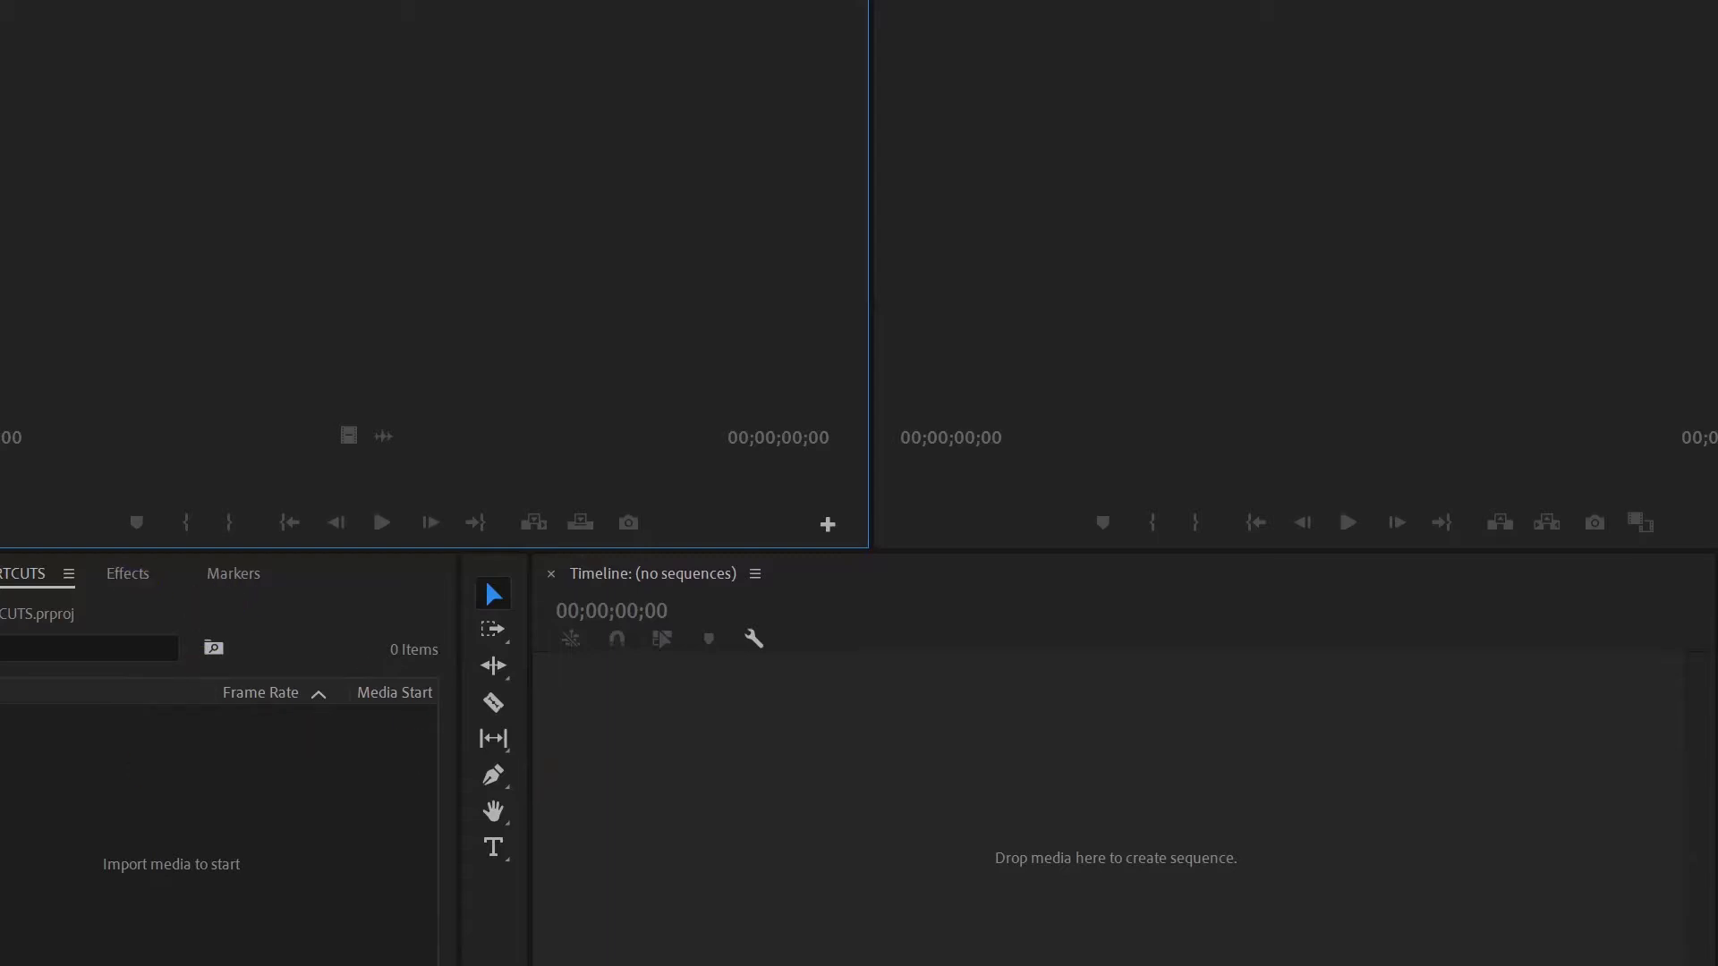
Step: Import the first four MP4 clips from the Kobe Videos folder in File Explorer into the project
right_click(46, 899)
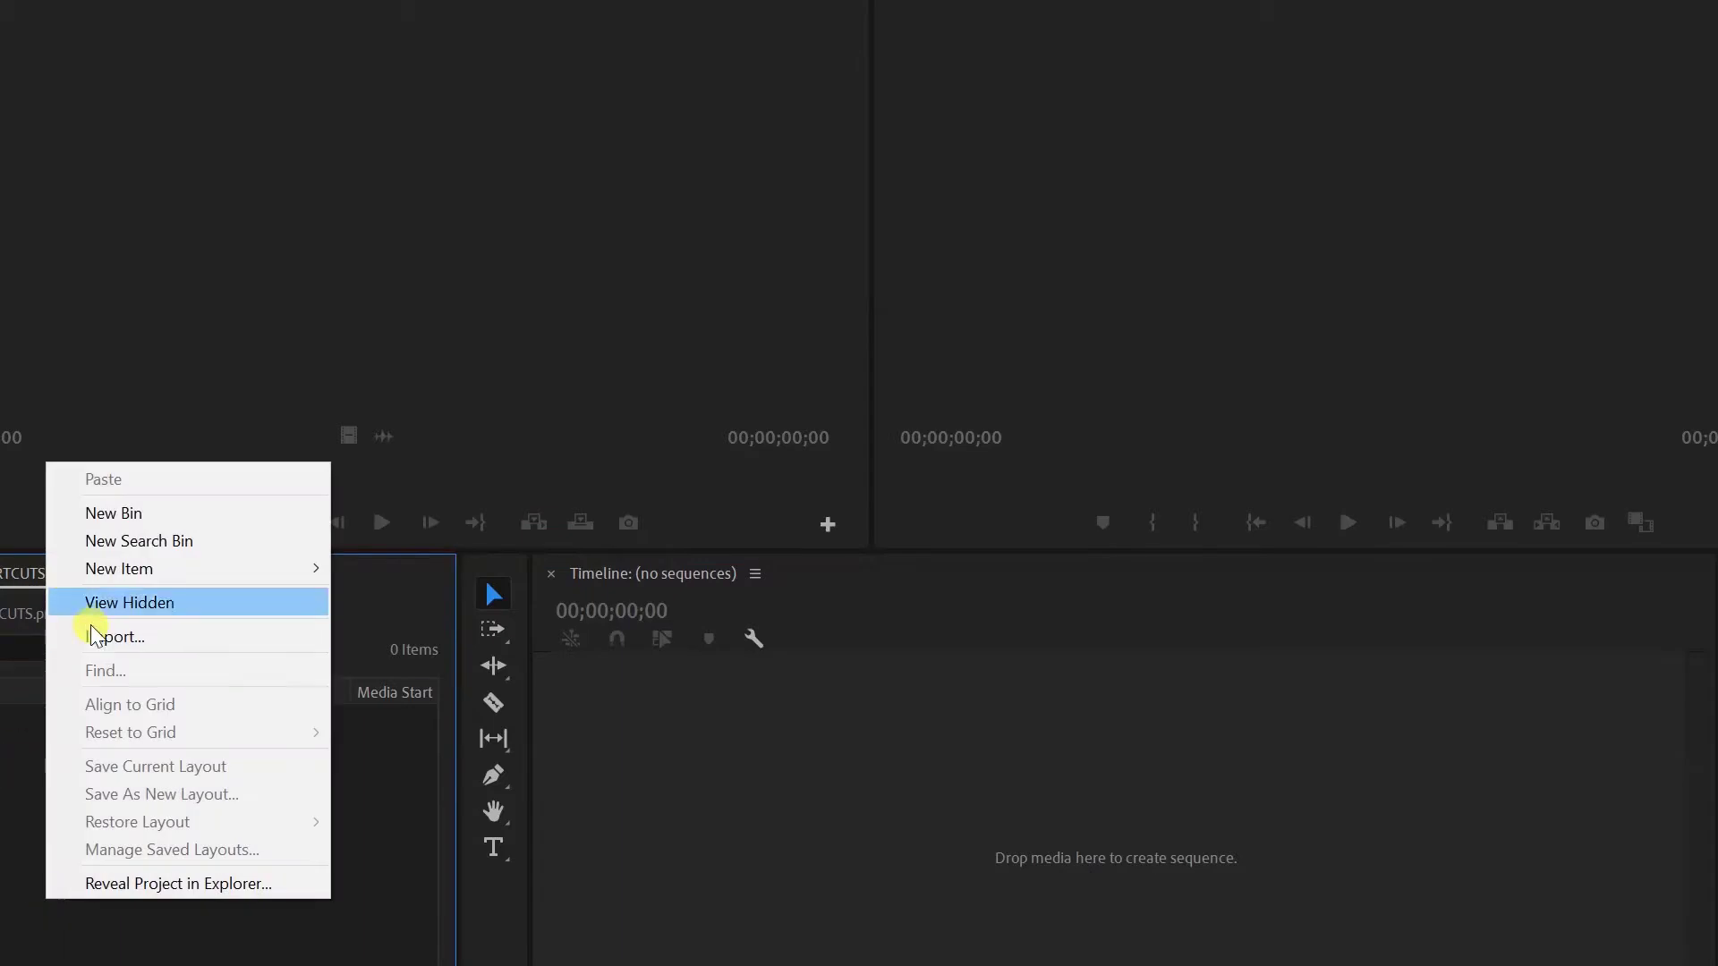
click(21, 754)
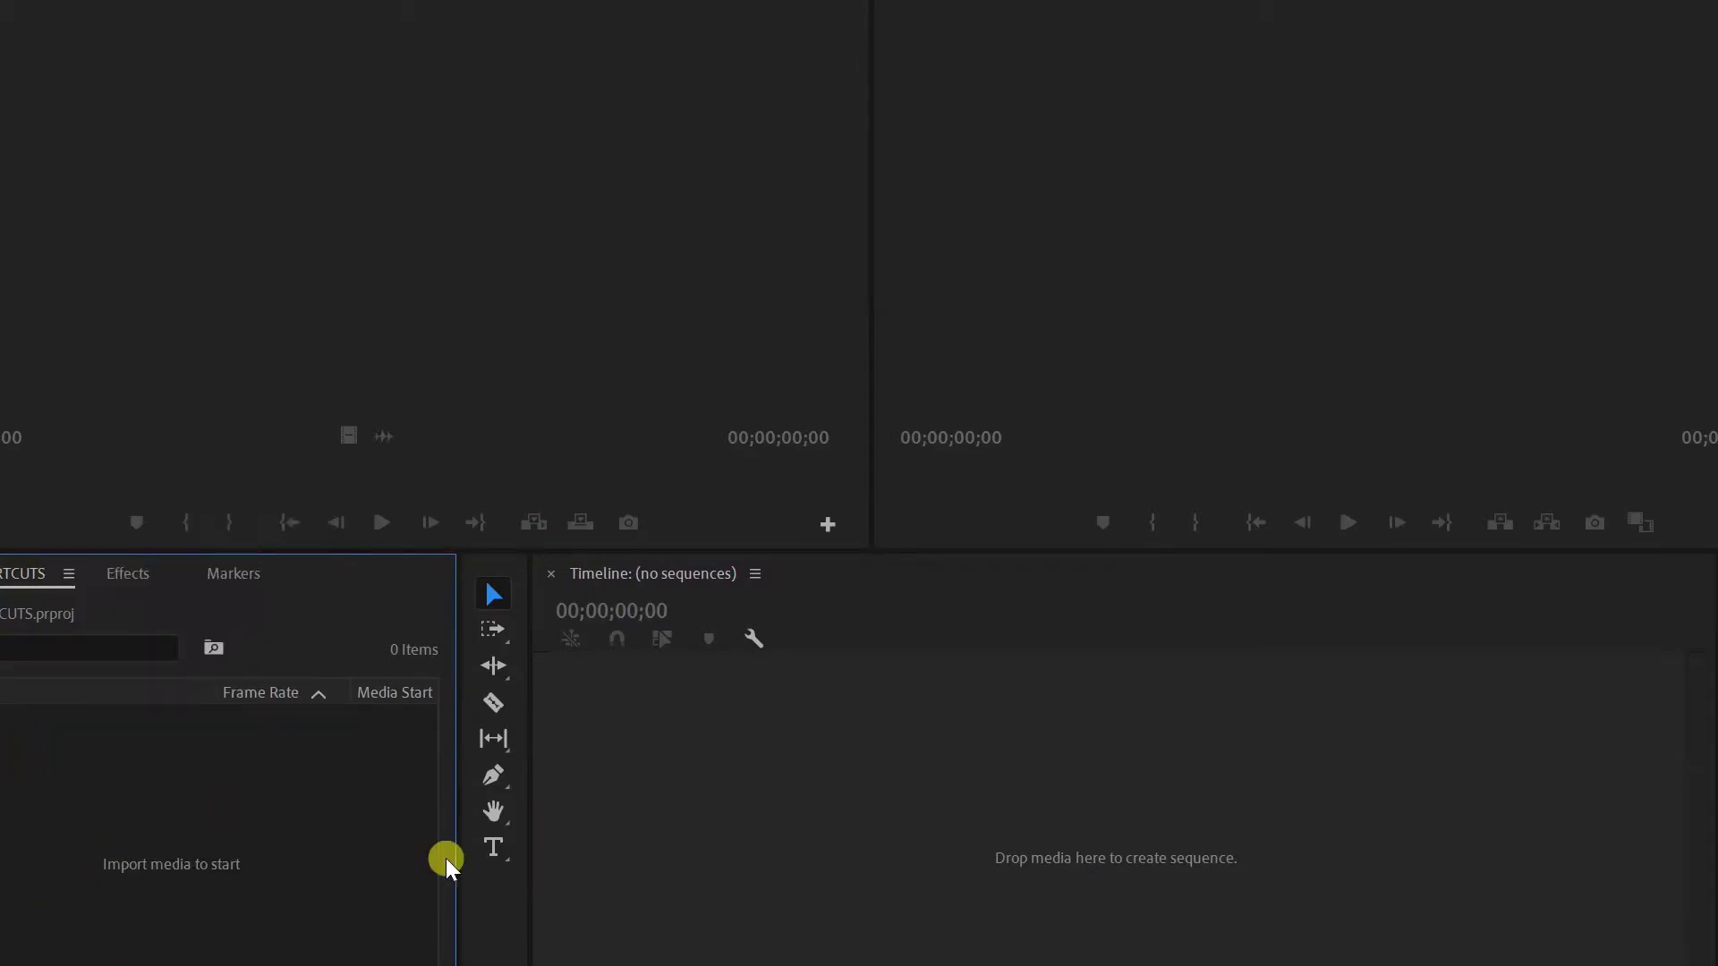
key(super)
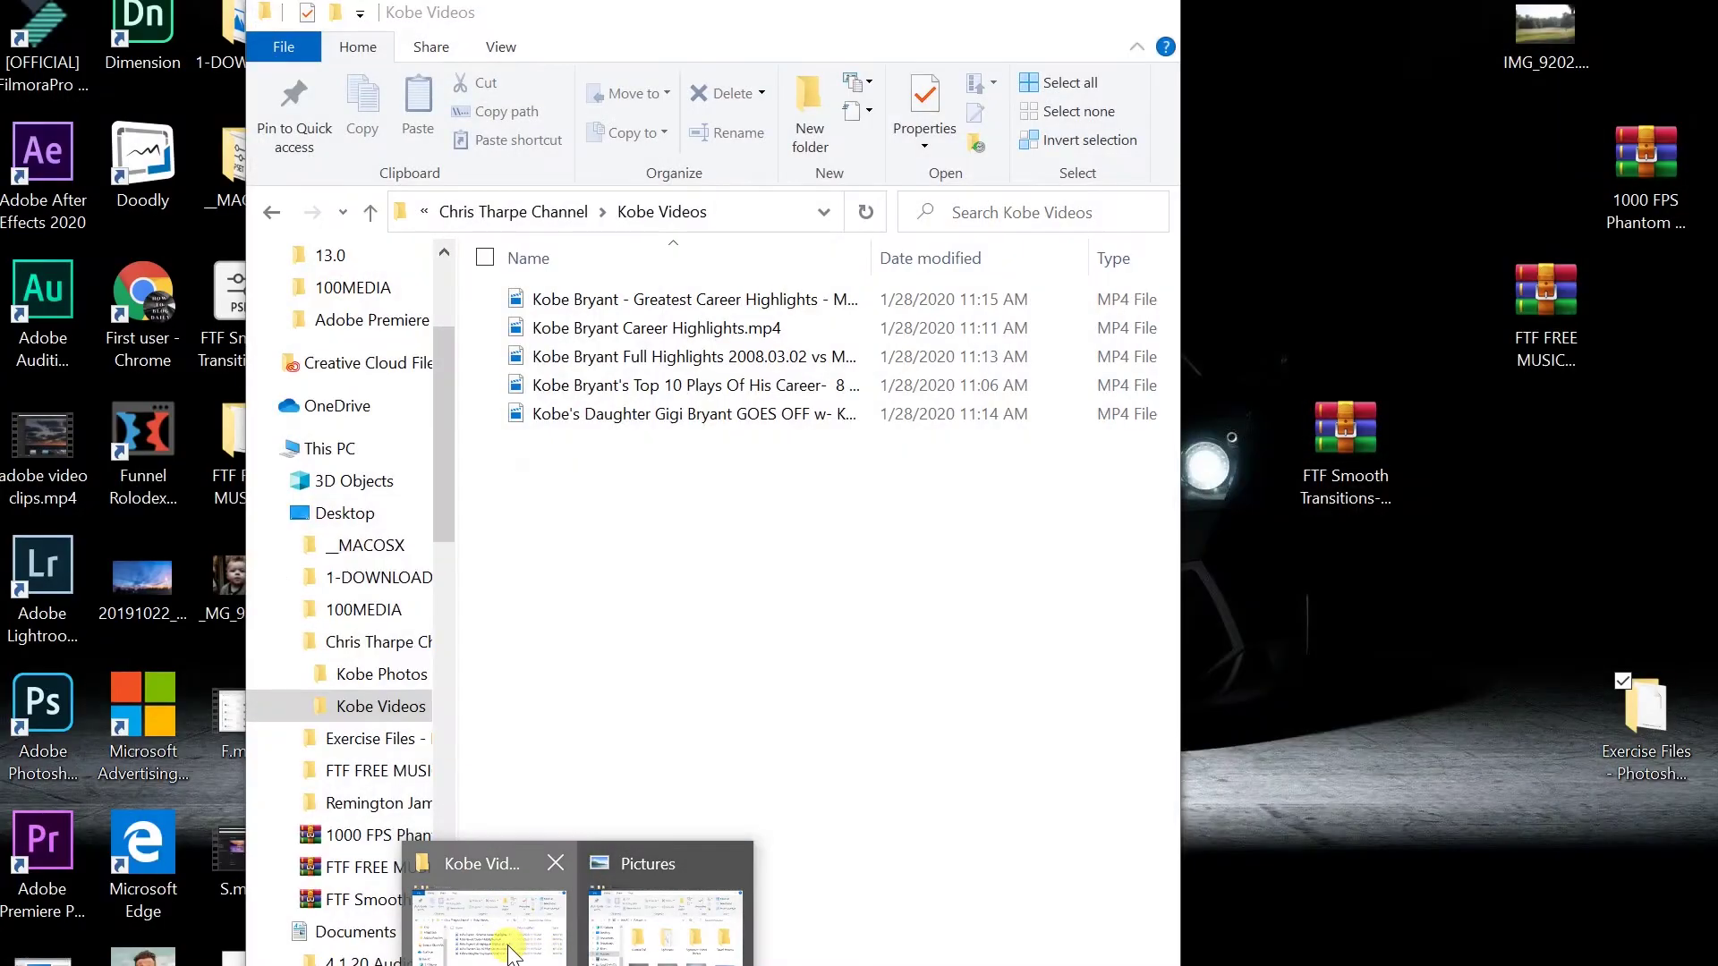
click(490, 904)
drag(770, 27, 1375, 70)
drag(1315, 252, 149, 829)
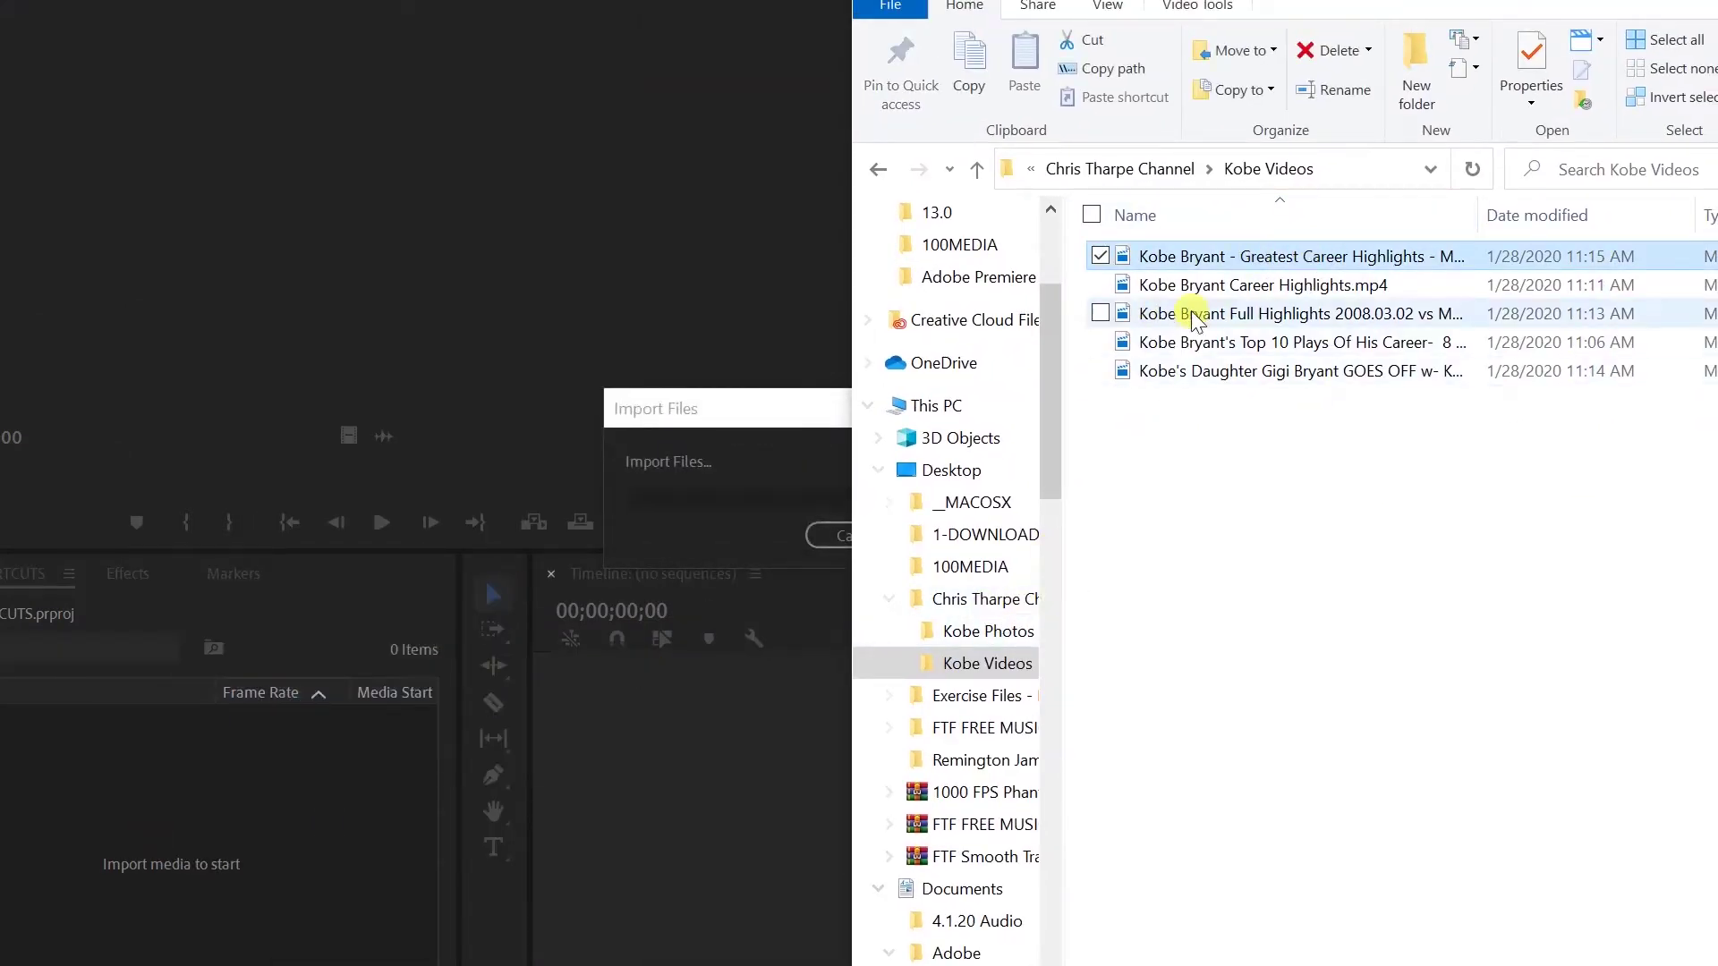
drag(1232, 291, 258, 814)
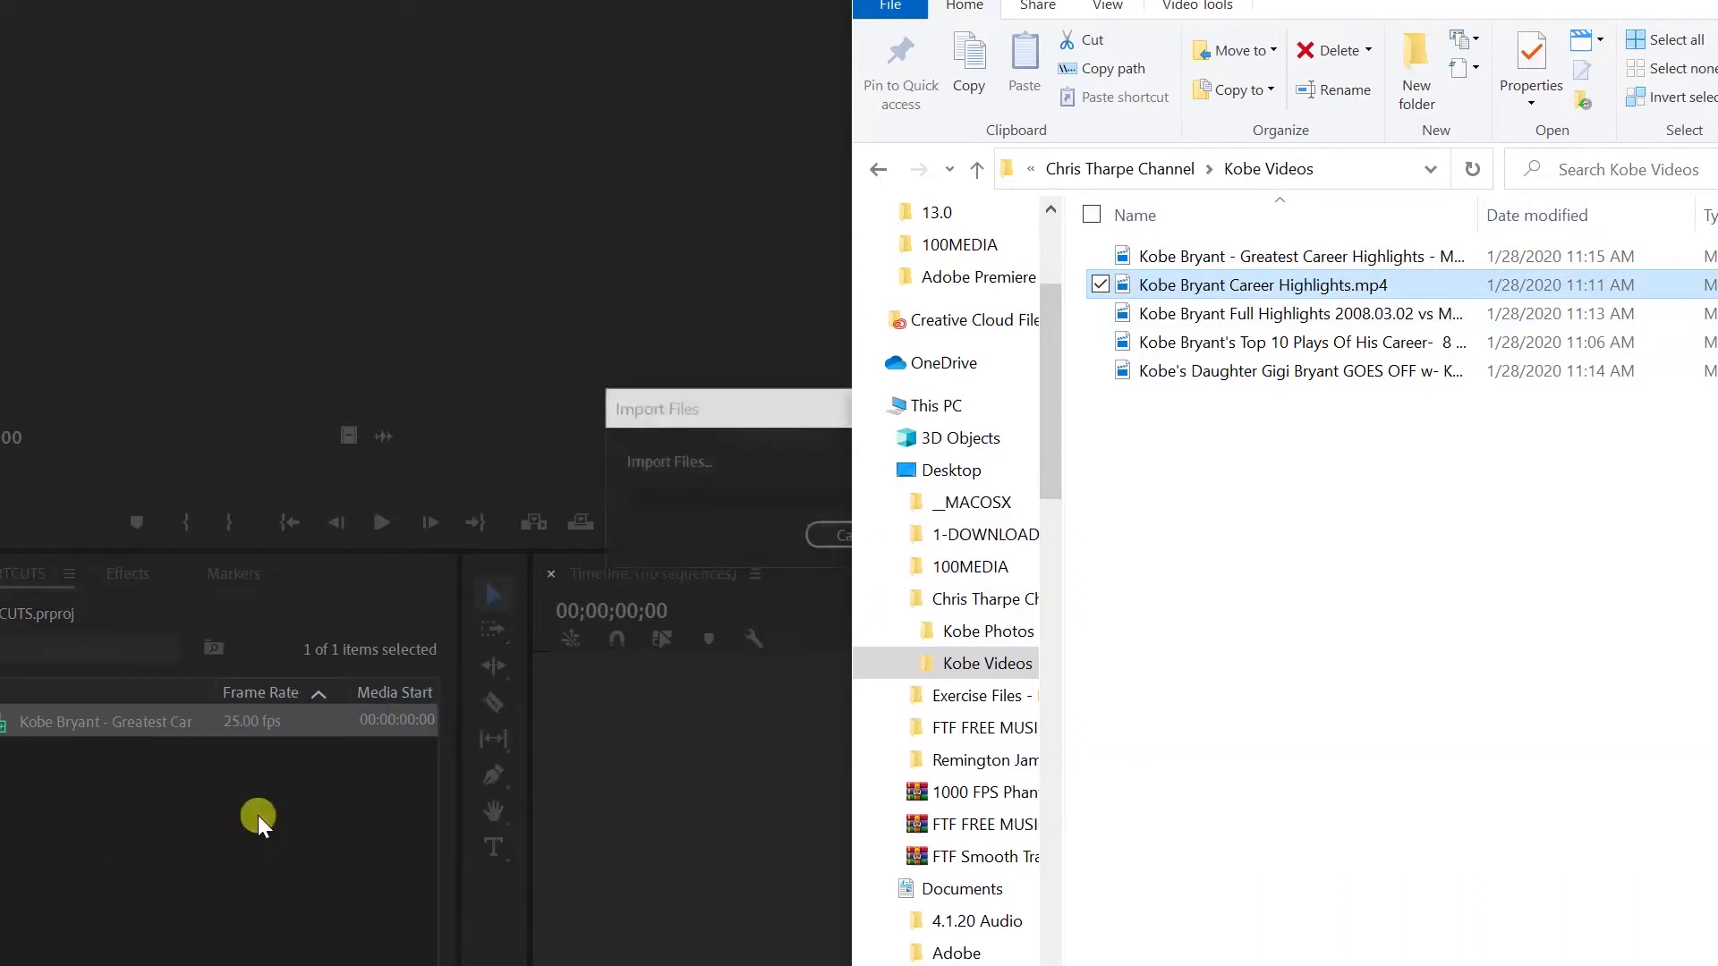
drag(1220, 308, 191, 864)
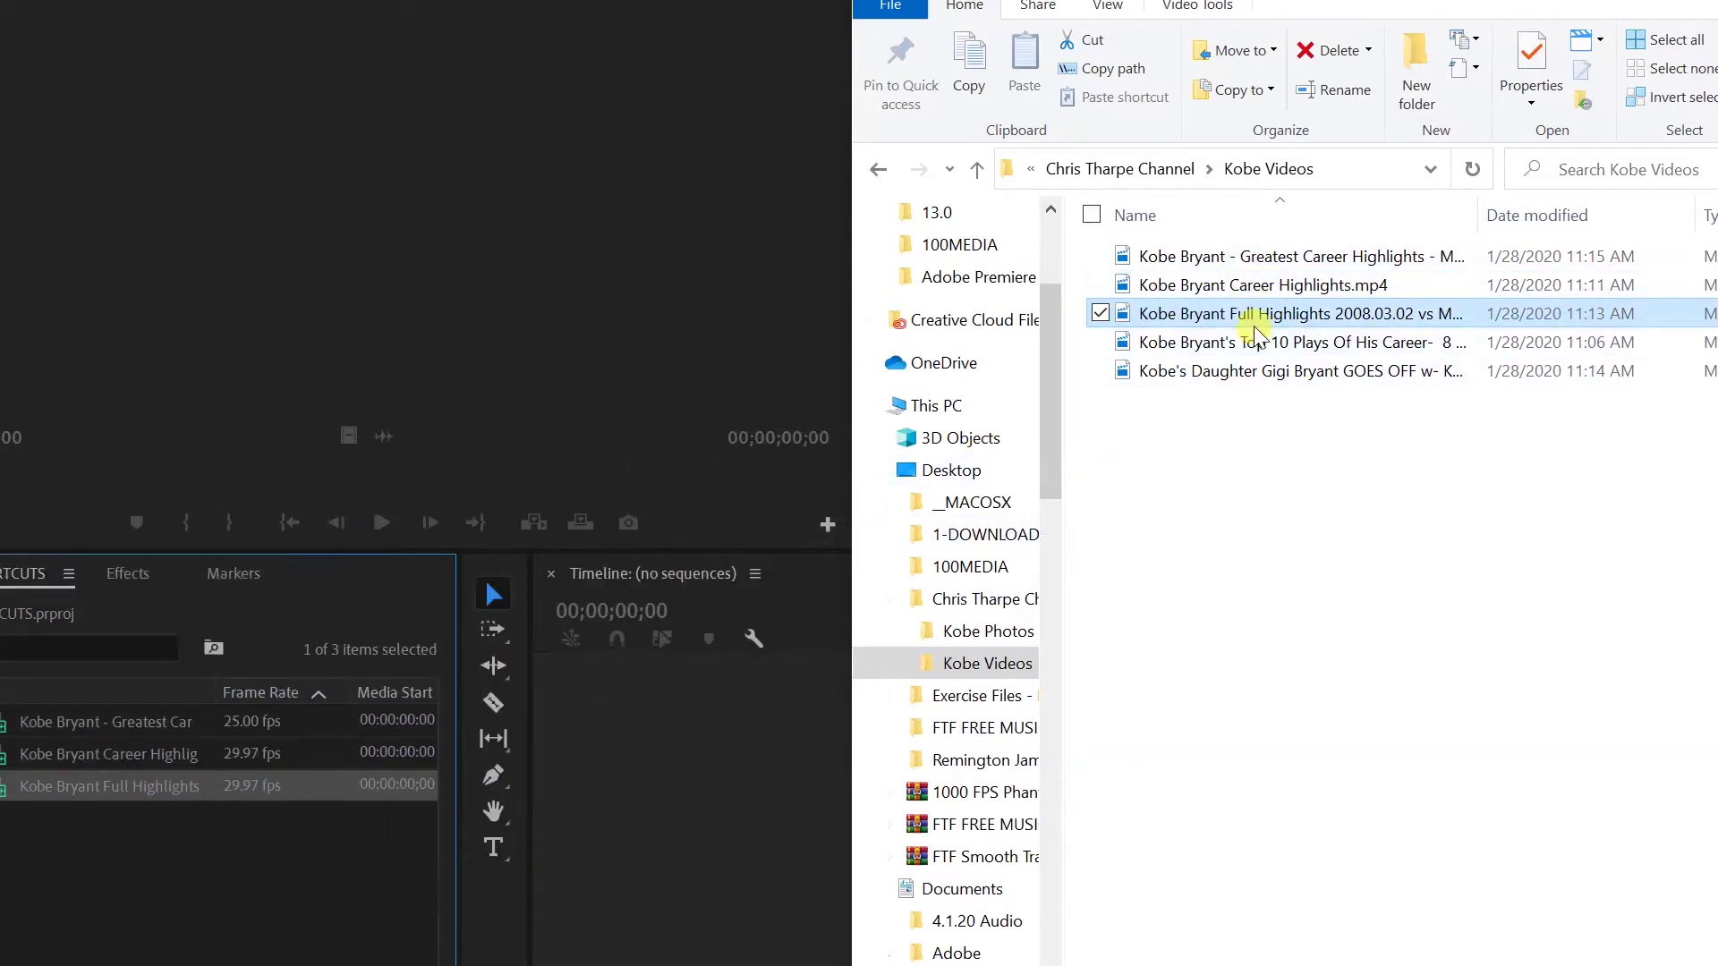
drag(1253, 347, 142, 884)
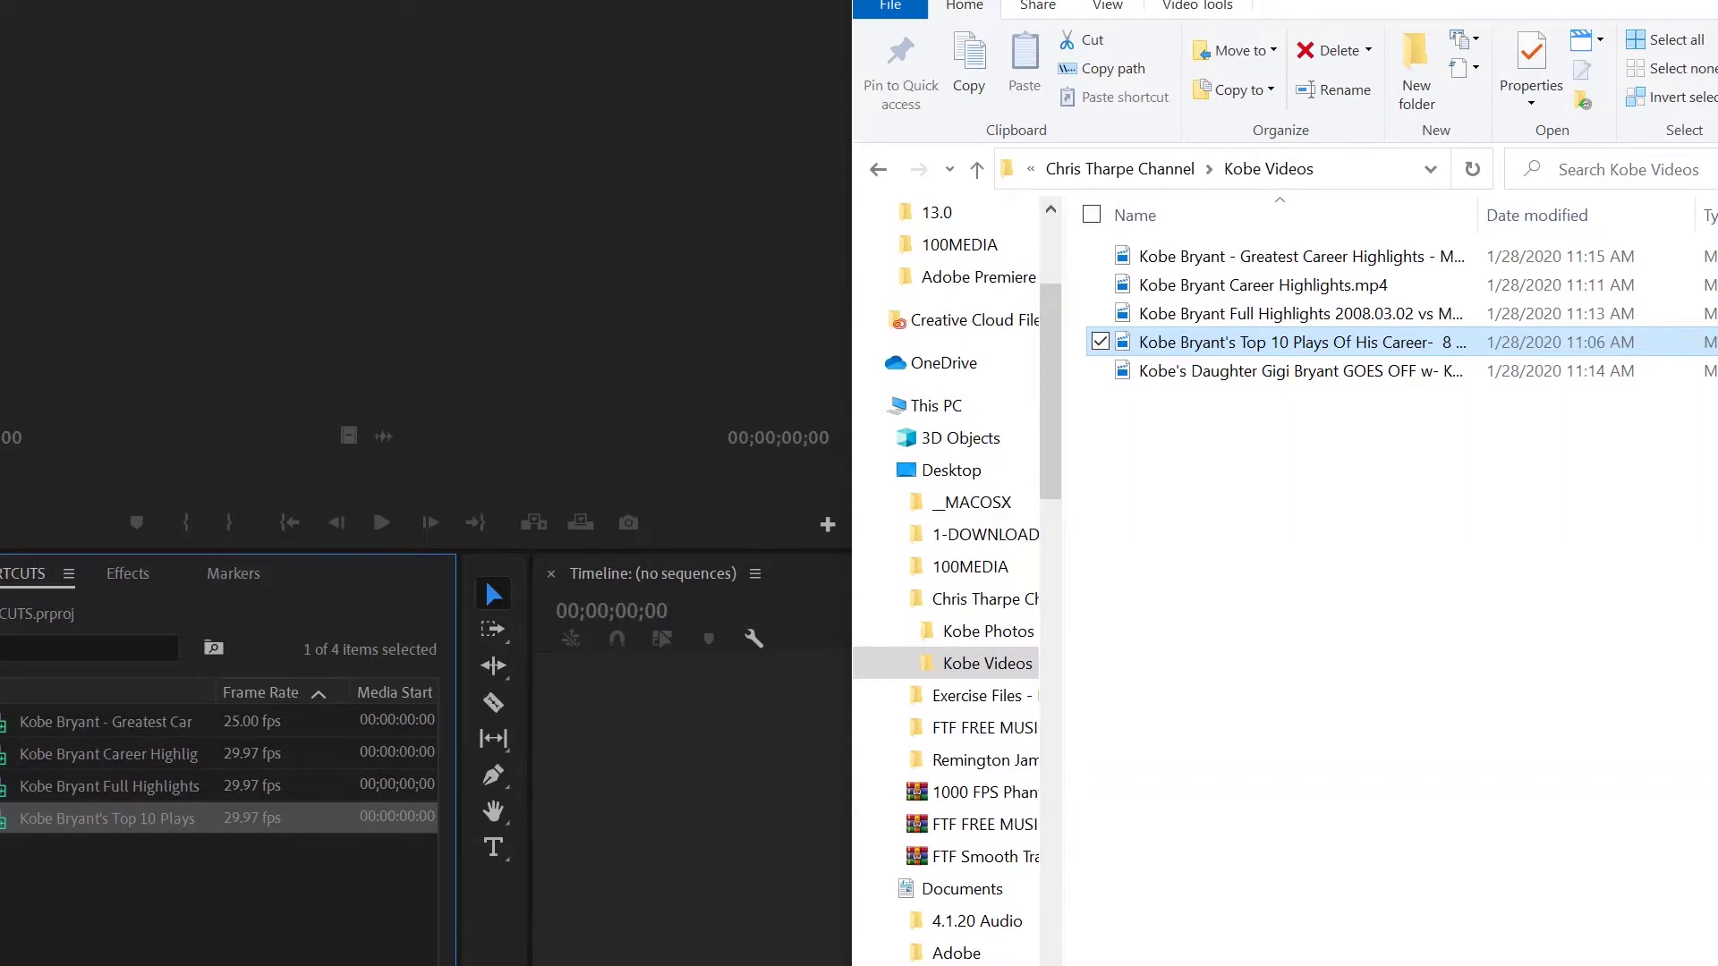
key(alt+Tab)
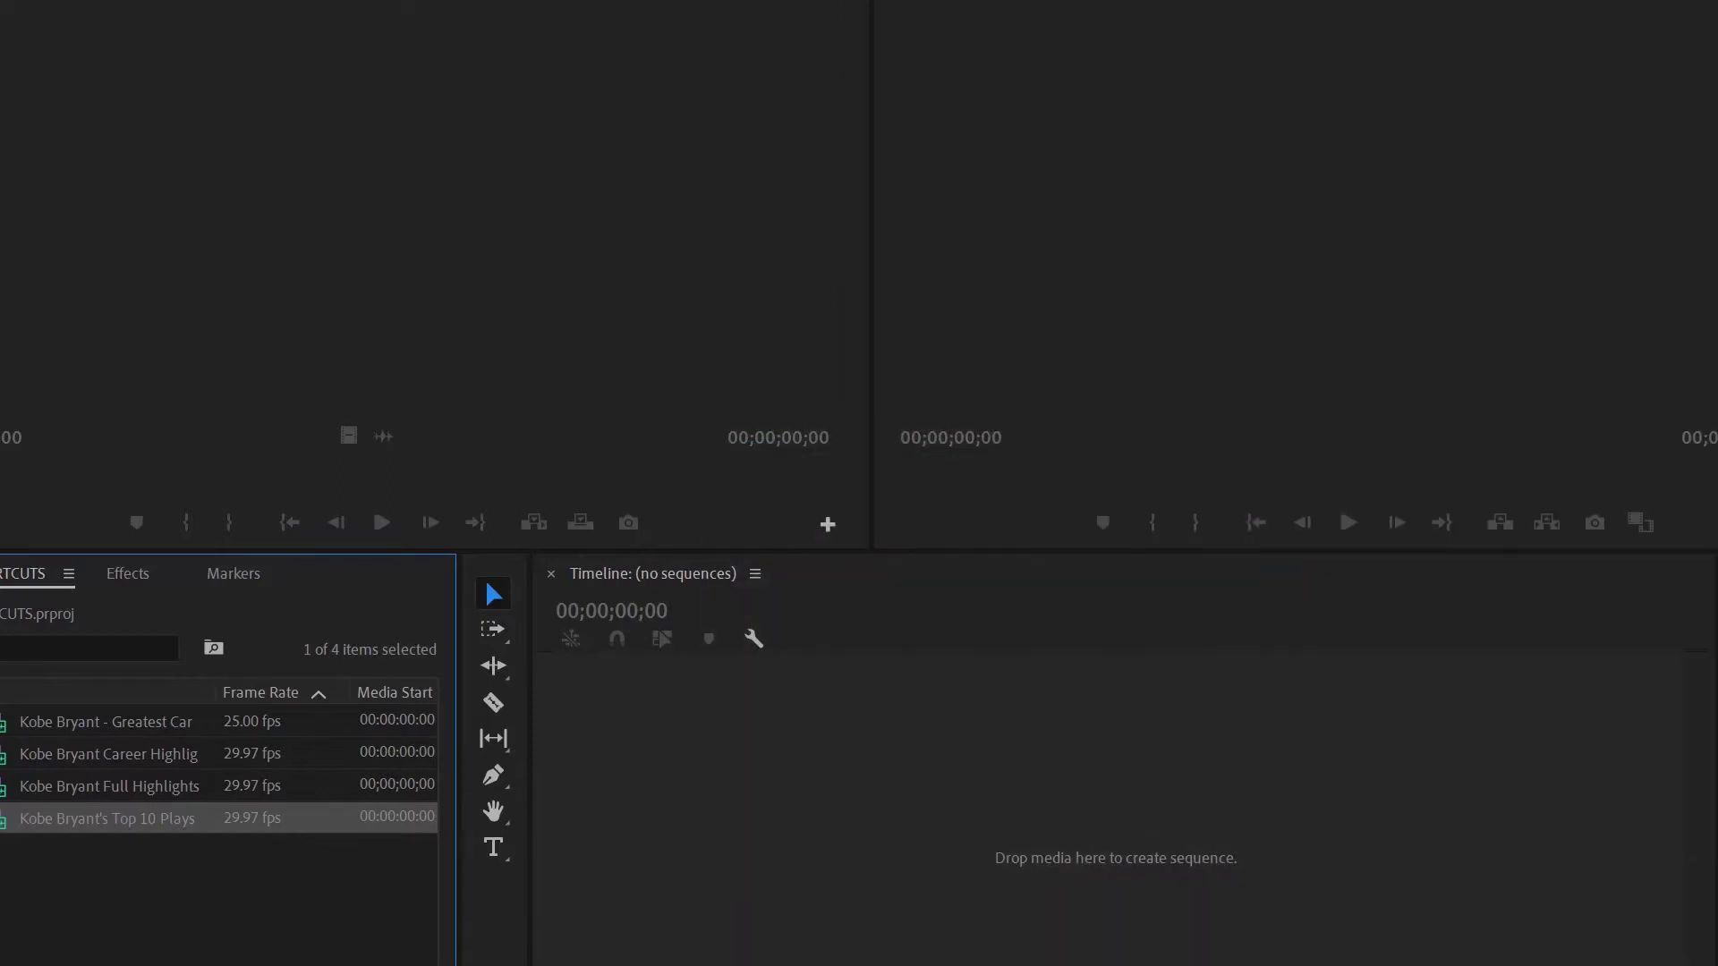
Step: Switch the imported project items to thumbnail view and look through the clips
key(ctrl+Page_Down)
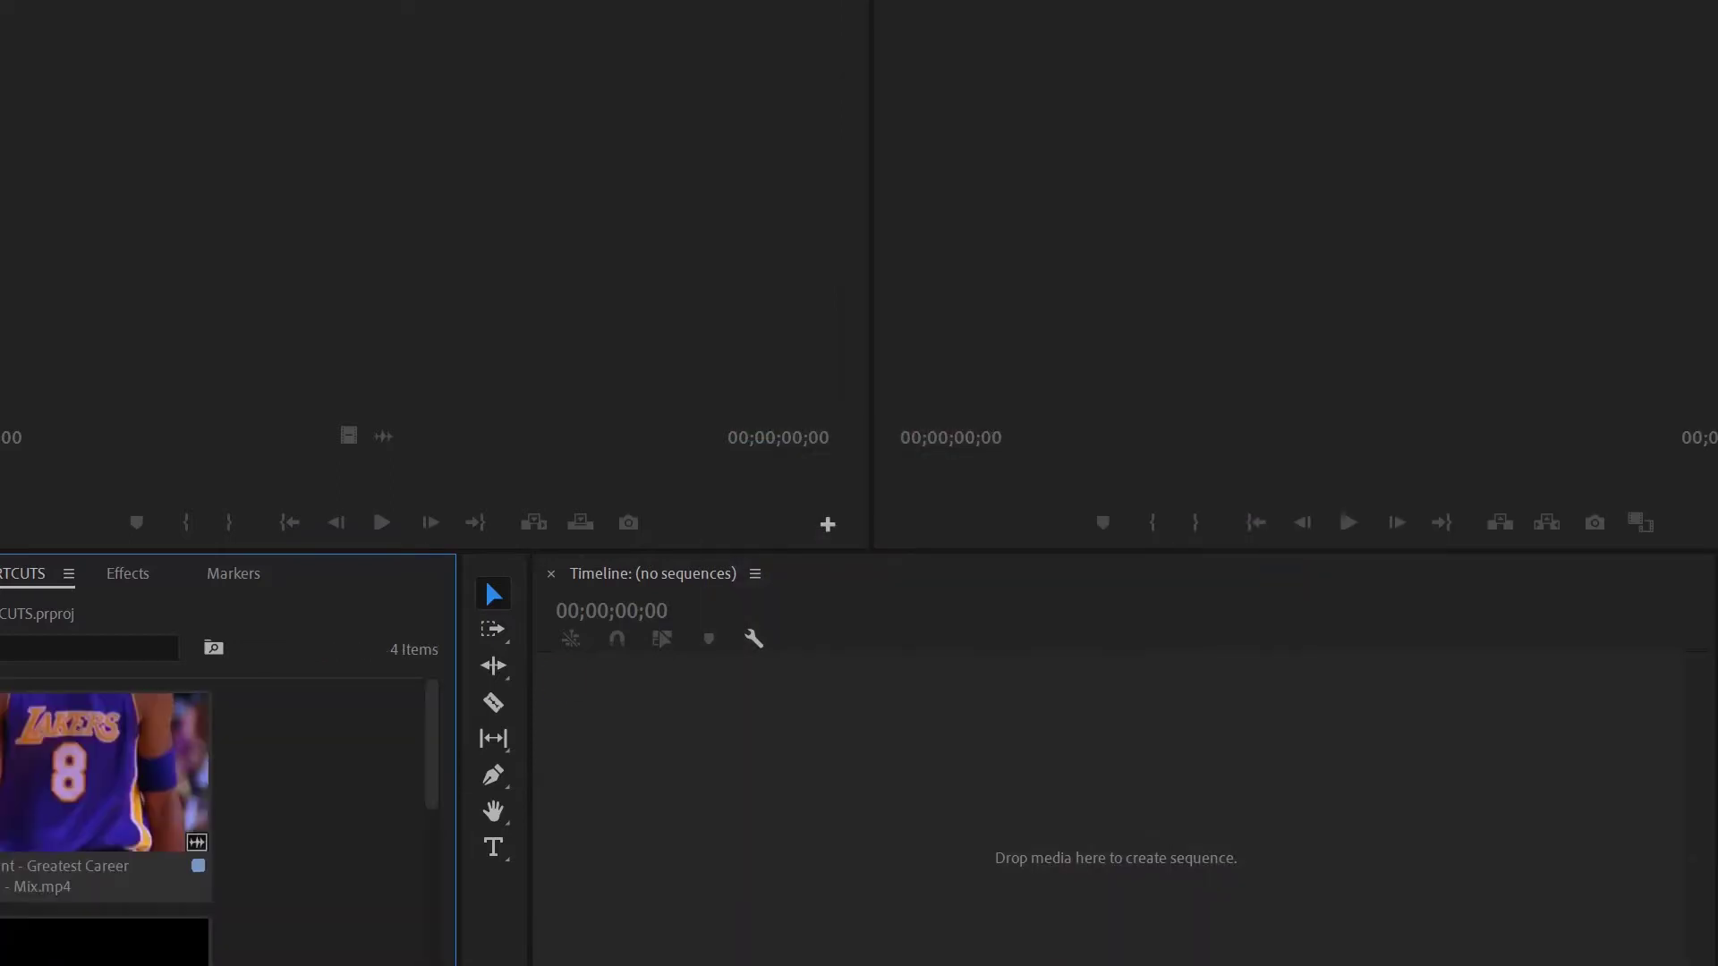
drag(427, 728, 444, 674)
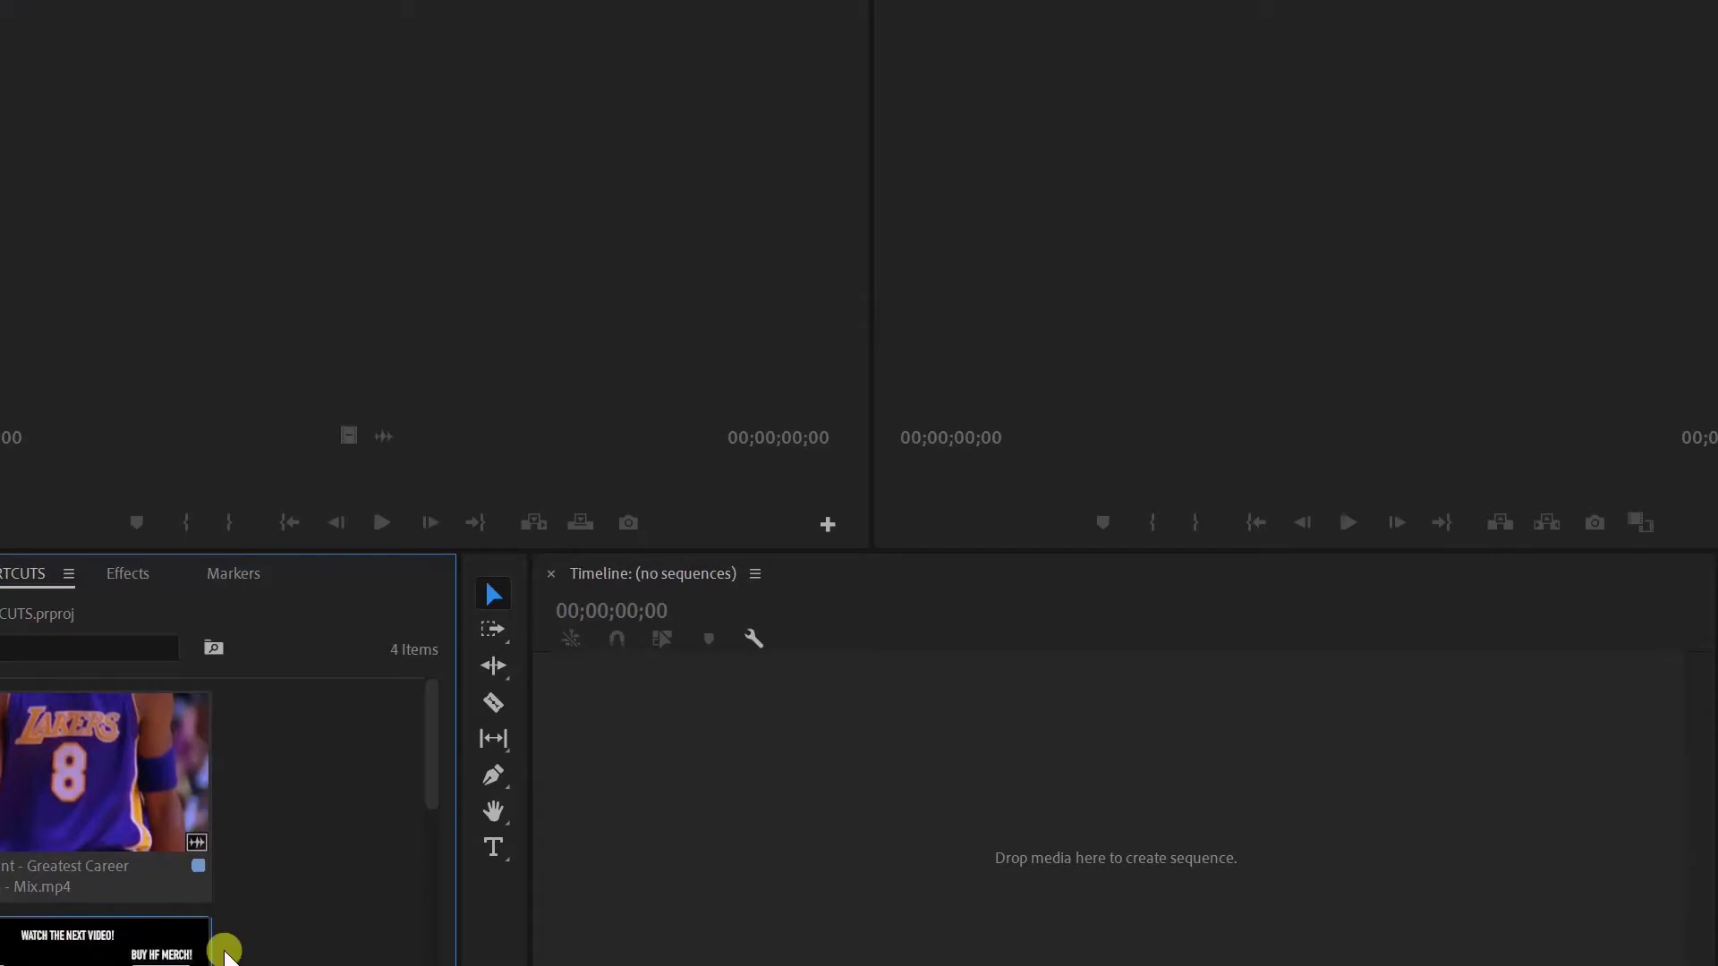
drag(433, 718, 420, 947)
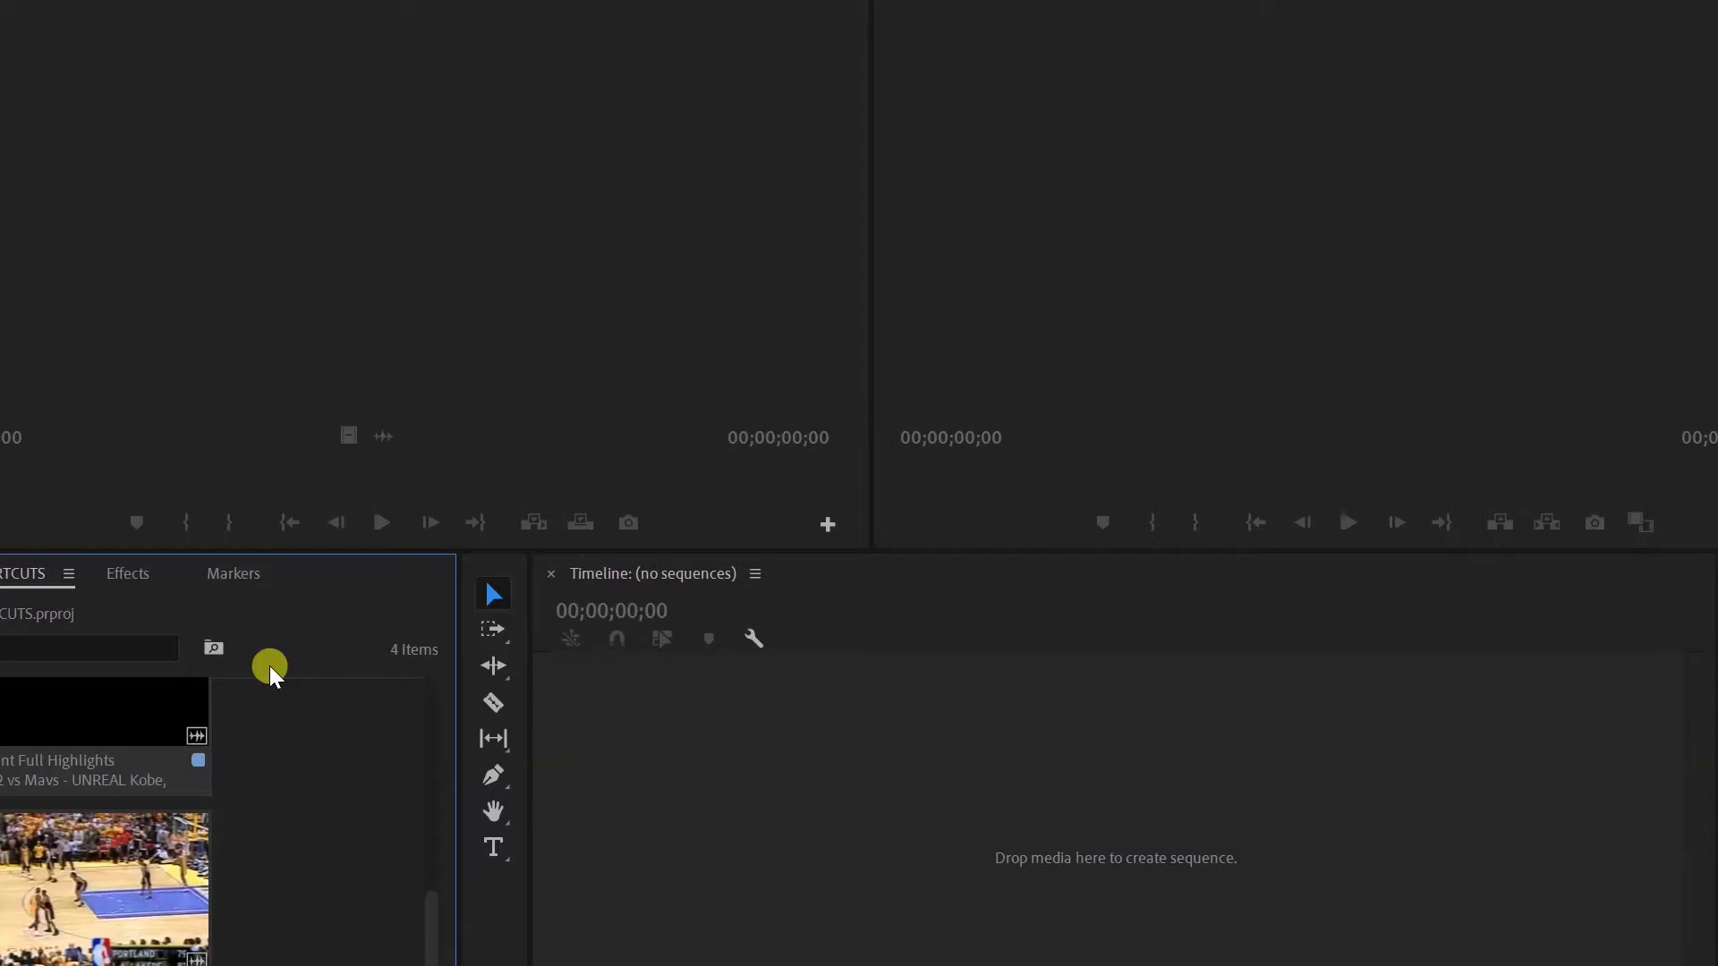
Step: Open the Kobe Bryant's Top 10 Plays clip in the Source Monitor and preview its playback
double_click(75, 866)
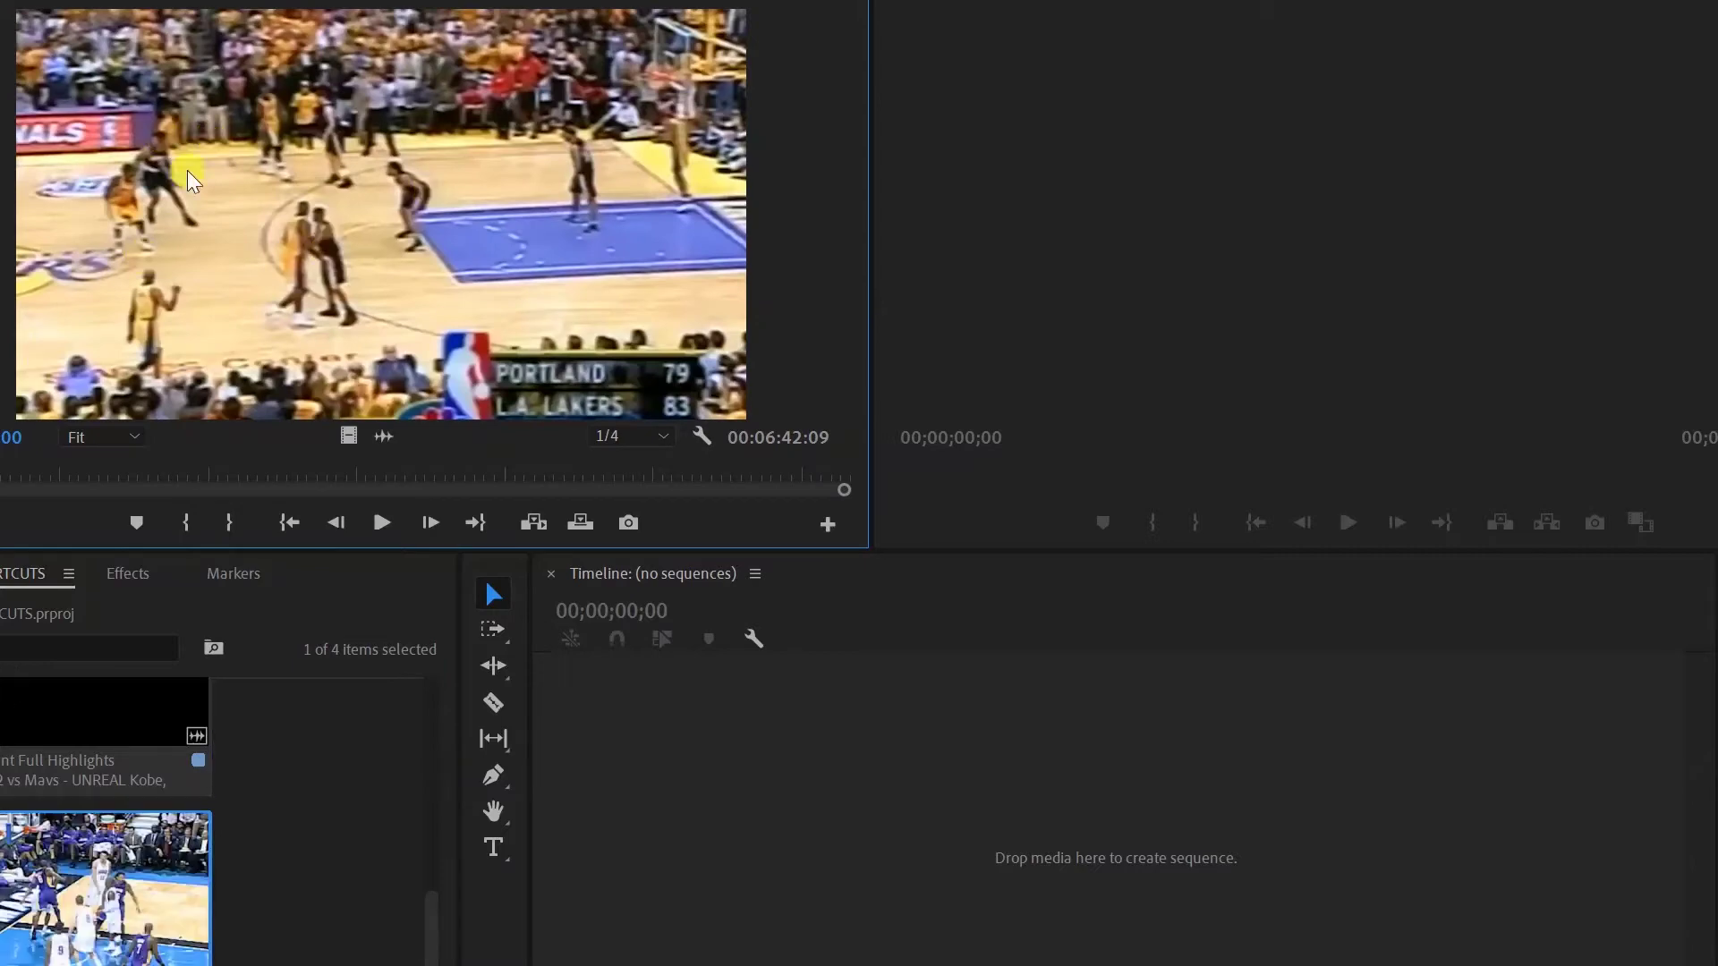
click(383, 523)
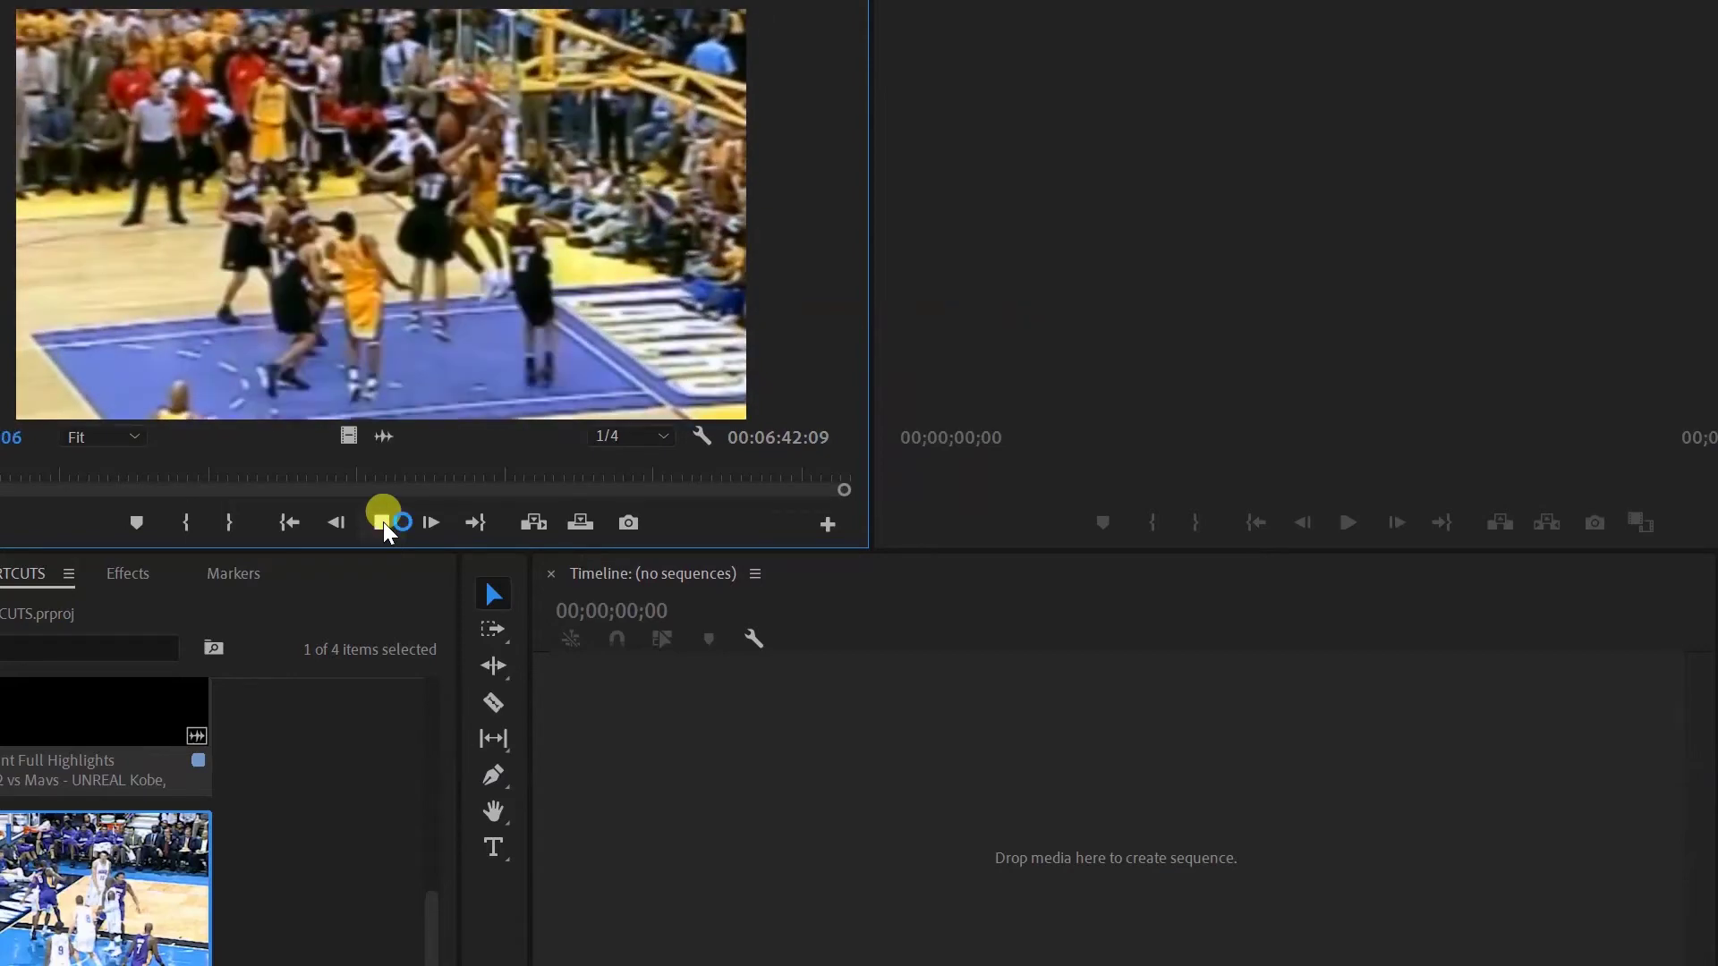
click(383, 523)
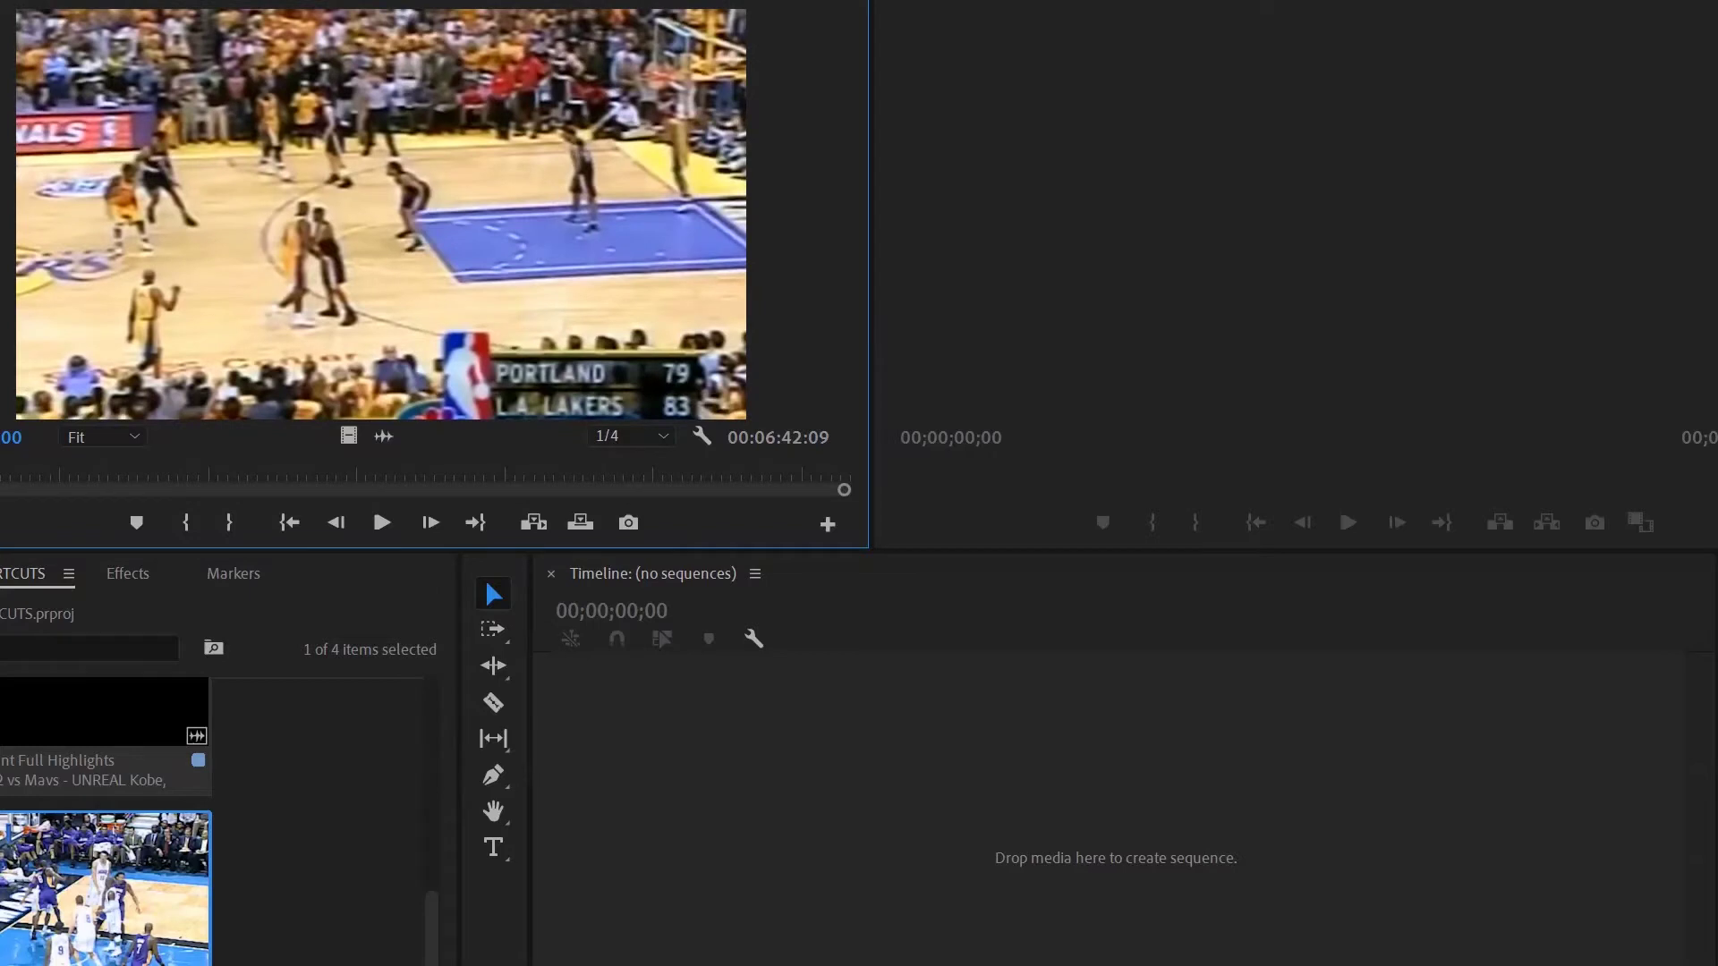
Step: Step through the source clip frame by frame and mark an In point about 3 seconds in, with the number 10 countdown badge showing
key(Right)
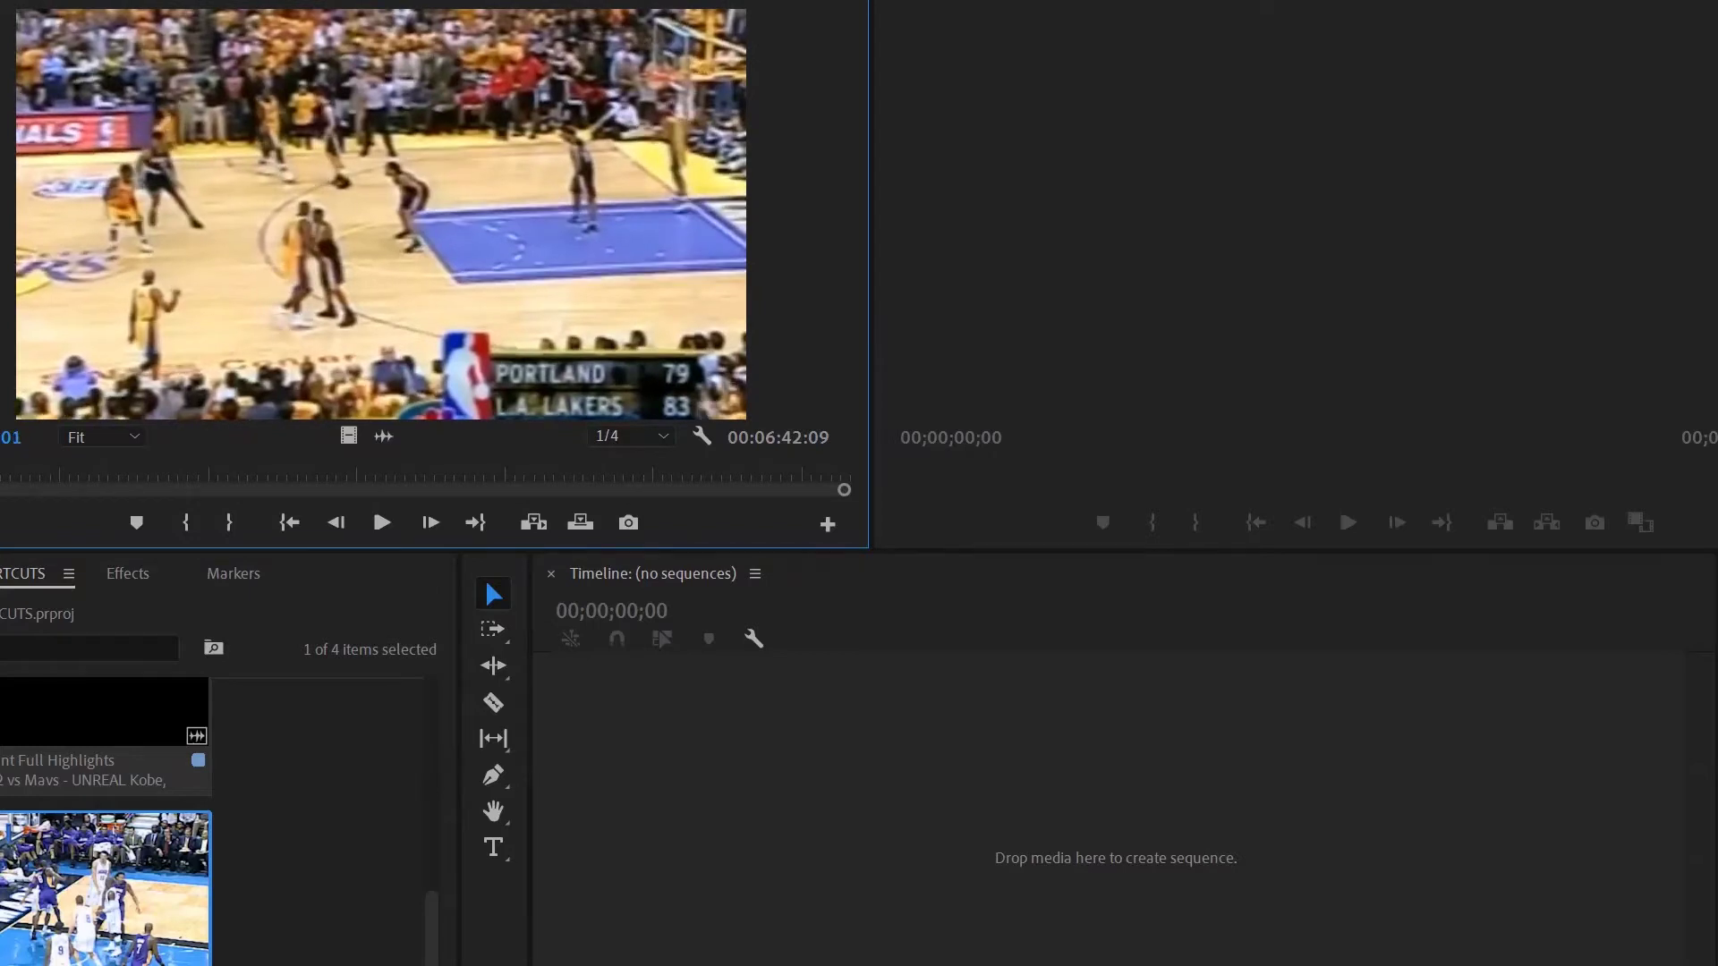
key(Right)
key(Right)
key(Right)
key(Right)
key(Right)
key(Right)
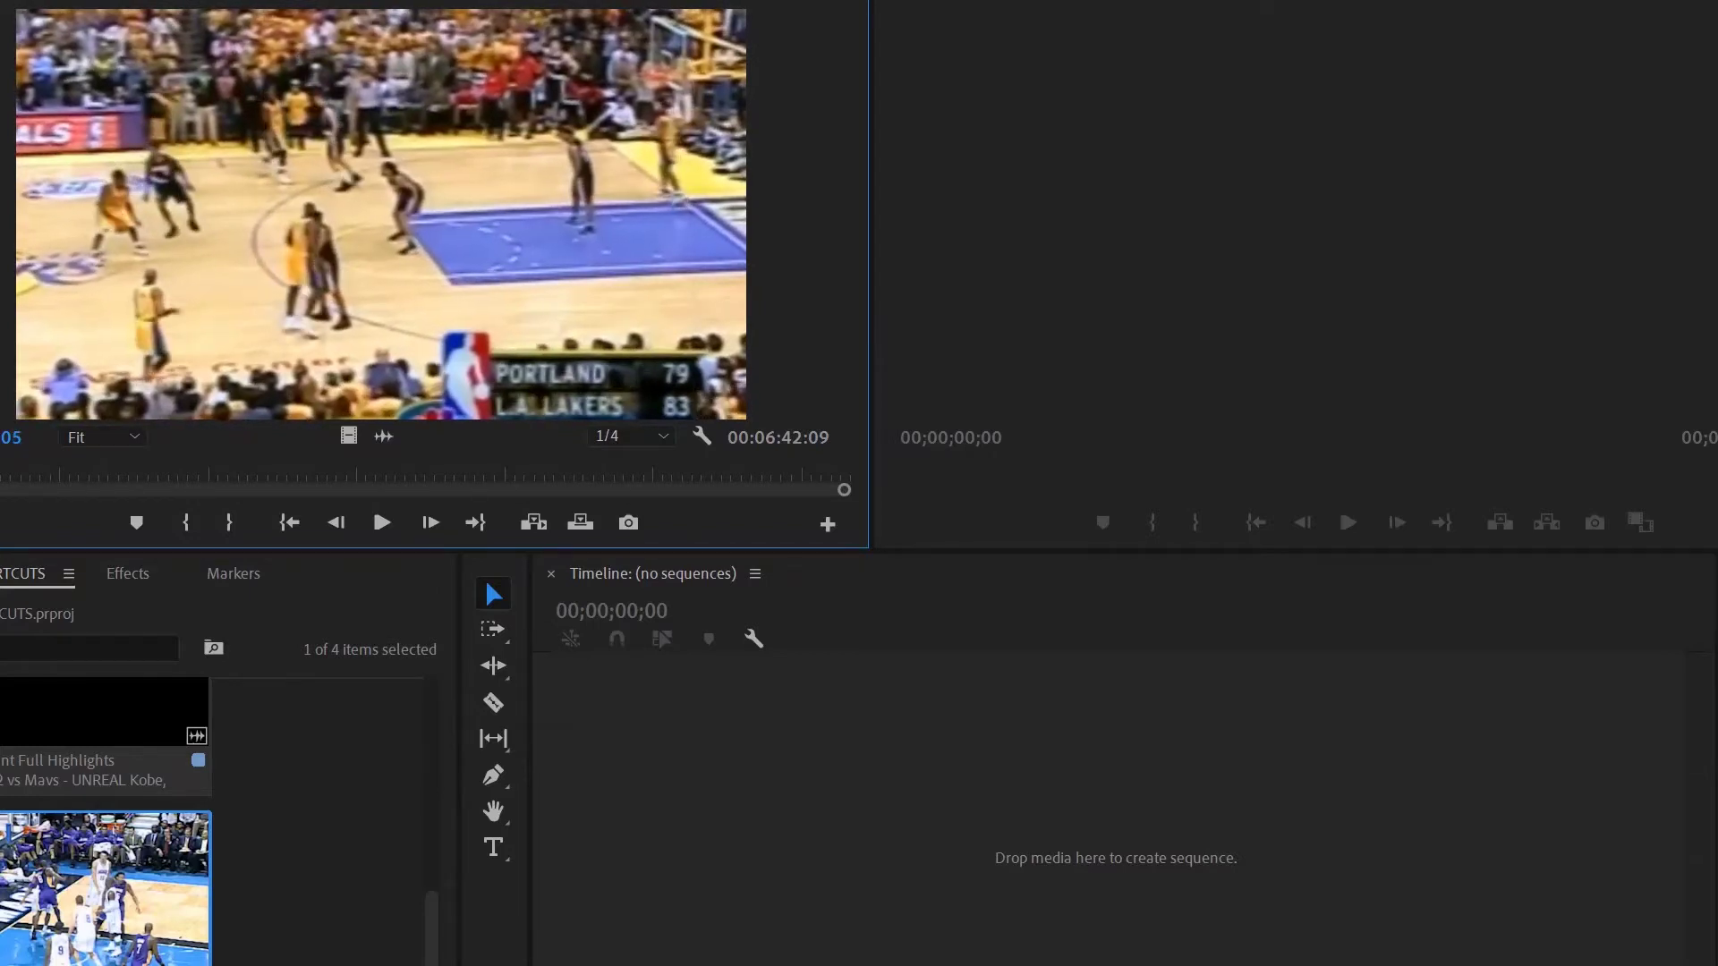
key(Right)
key(Right)
key(Right)
key(Right)
key(Right)
key(Right)
key(Right)
key(Right)
key(Right)
key(Right)
key(Right)
key(Right)
key(Right)
key(Right)
key(Right)
key(Right)
key(Right)
key(Right)
key(Right)
key(Right)
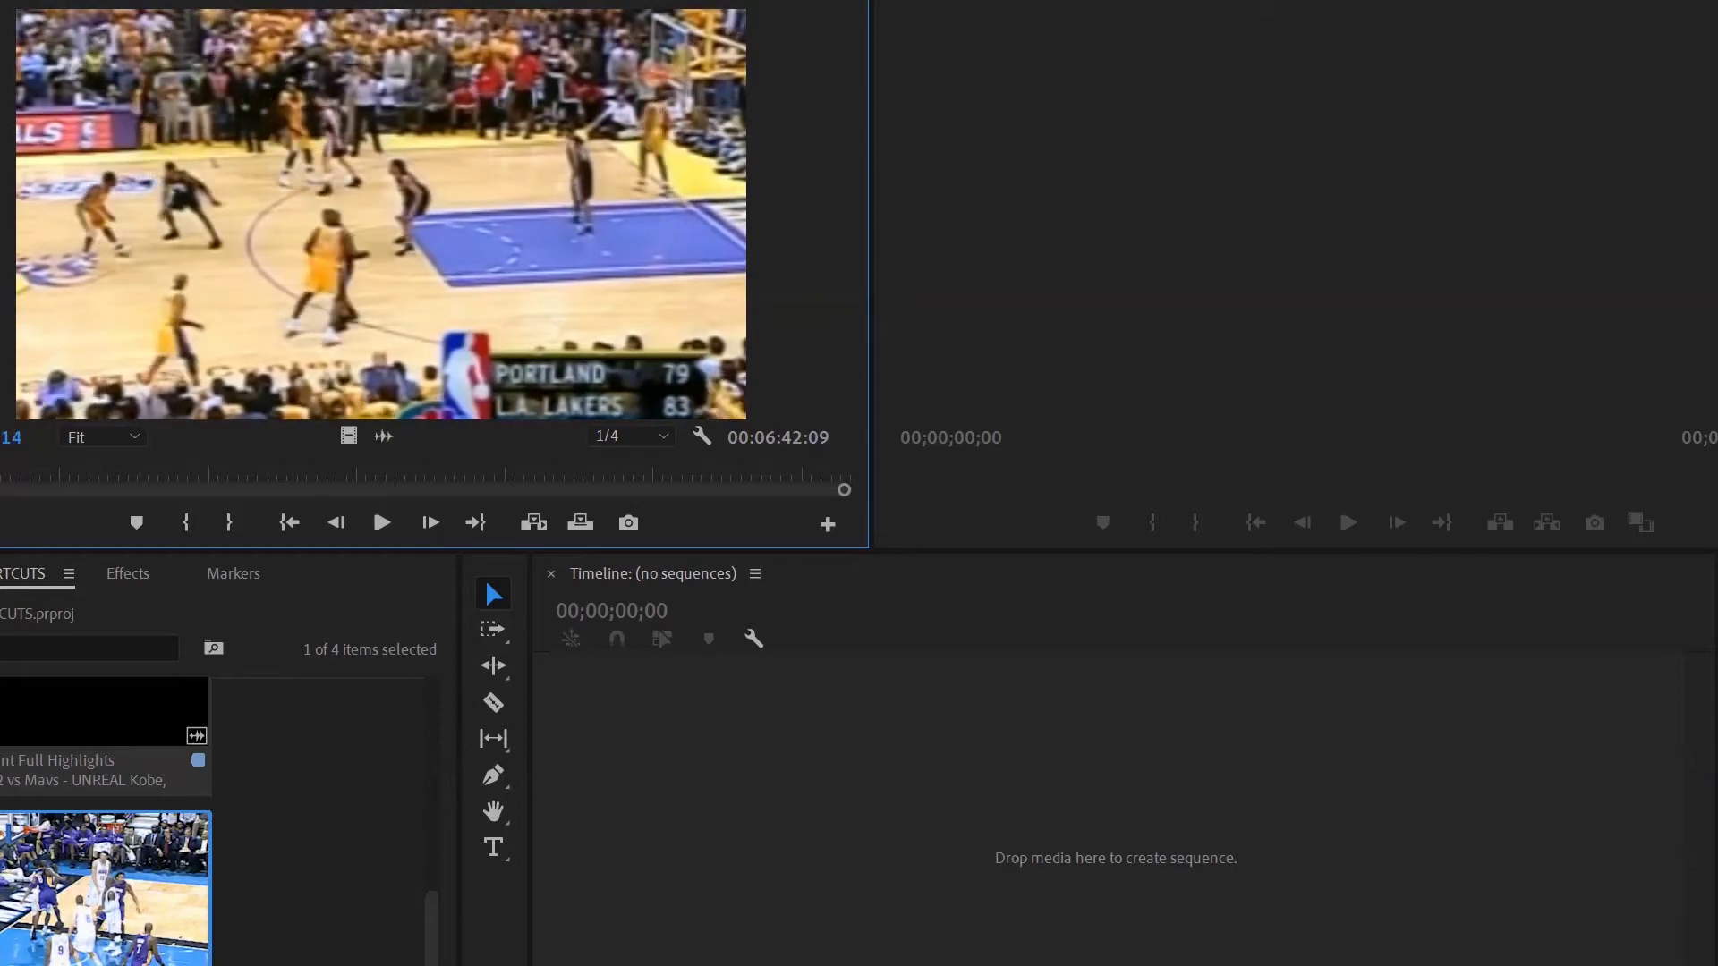
key(Right)
key(Right)
key(Right)
key(Right)
key(Right)
key(Right)
key(Right)
key(Right)
key(Right)
key(Right)
key(Right)
key(Right)
key(Right)
key(Right)
key(Right)
key(Right)
key(Right)
key(Right)
key(Right)
key(Right)
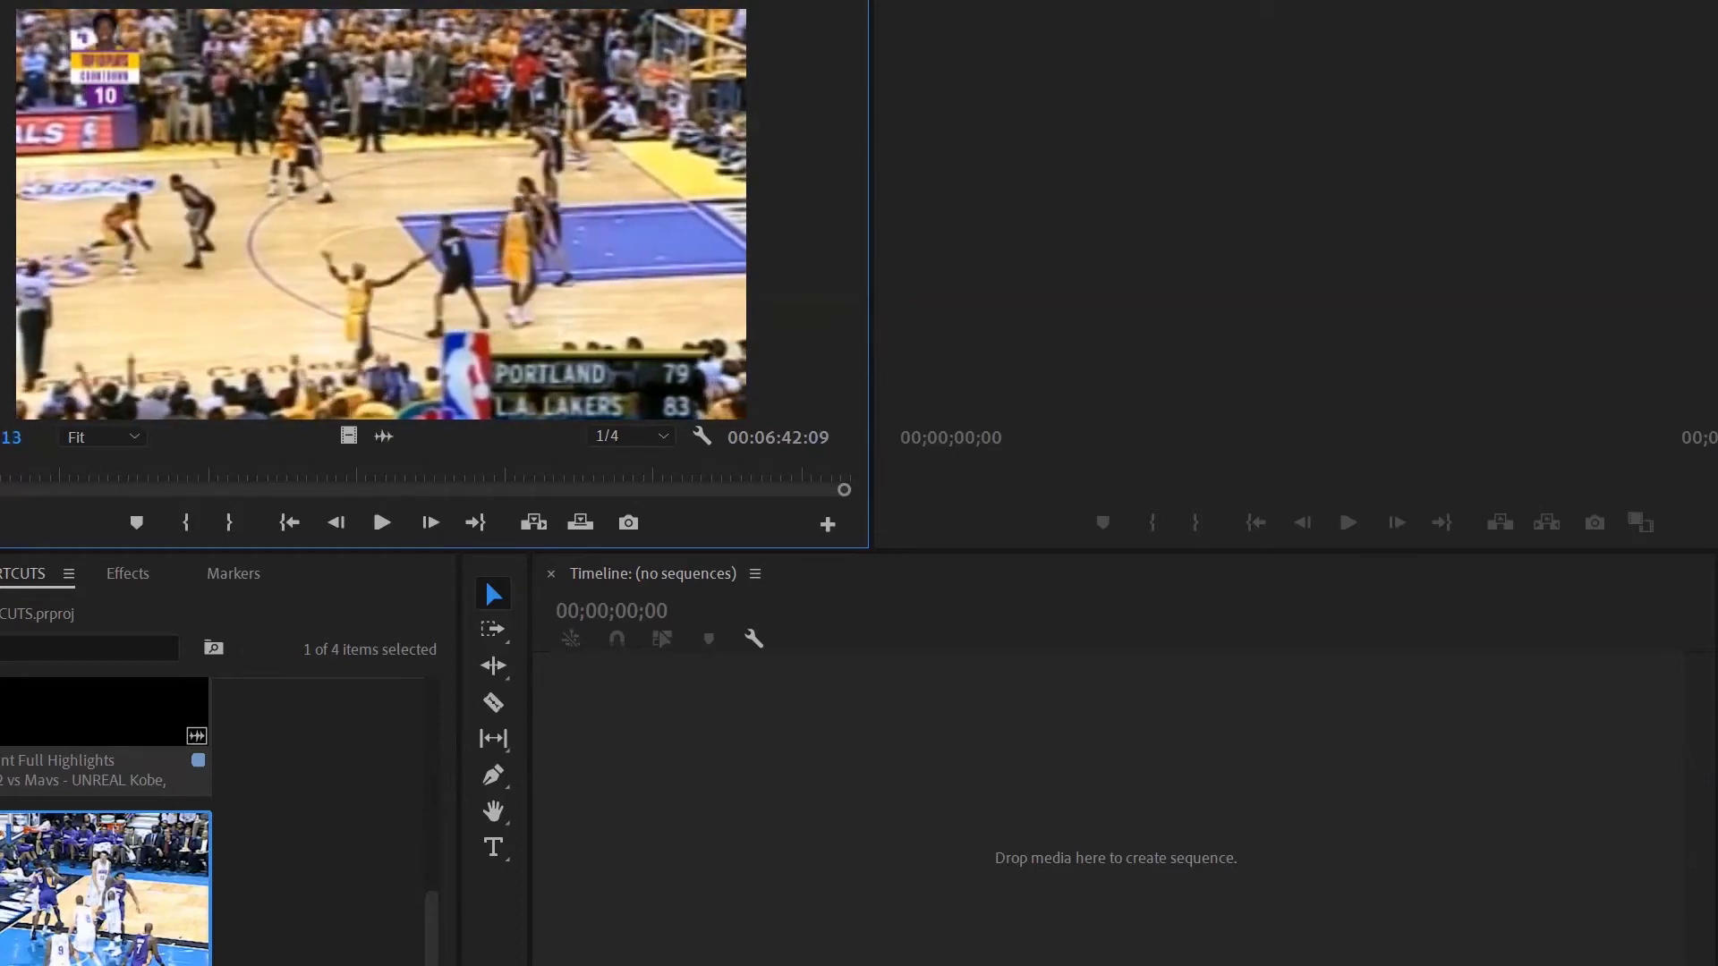
key(Right)
key(Right)
key(Right)
key(Right)
key(Right)
key(Right)
key(Right)
key(Right)
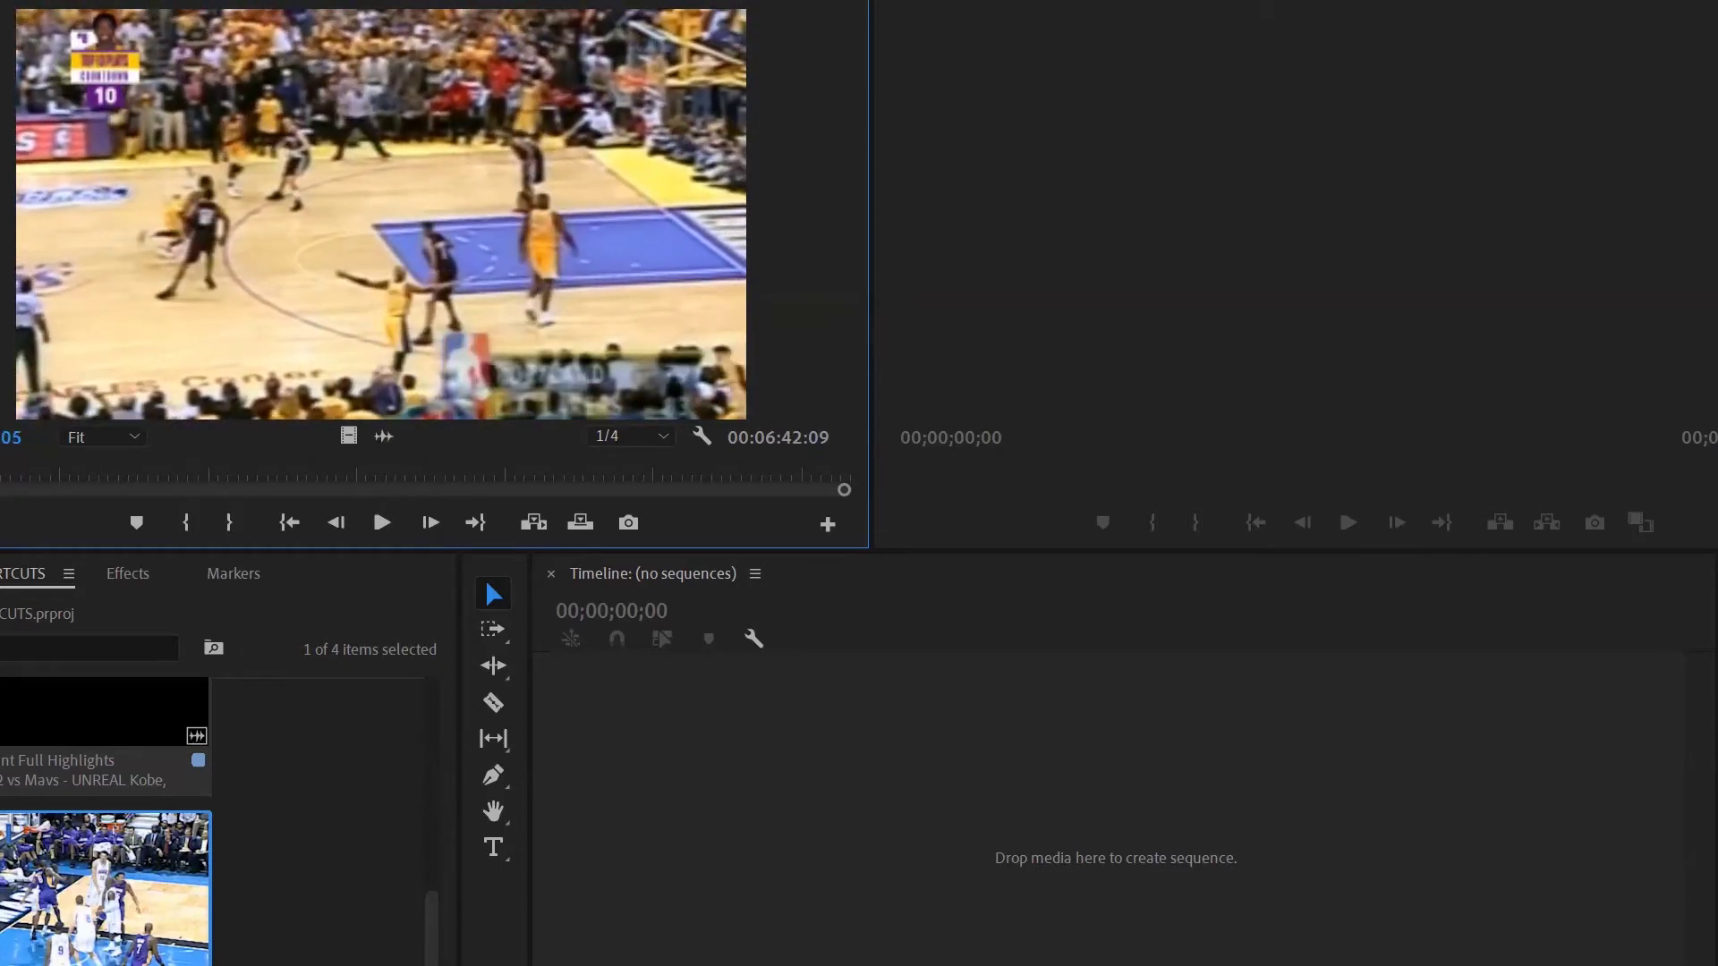
key(Right)
key(Right)
key(Right)
key(Right)
key(Right)
key(Right)
key(Right)
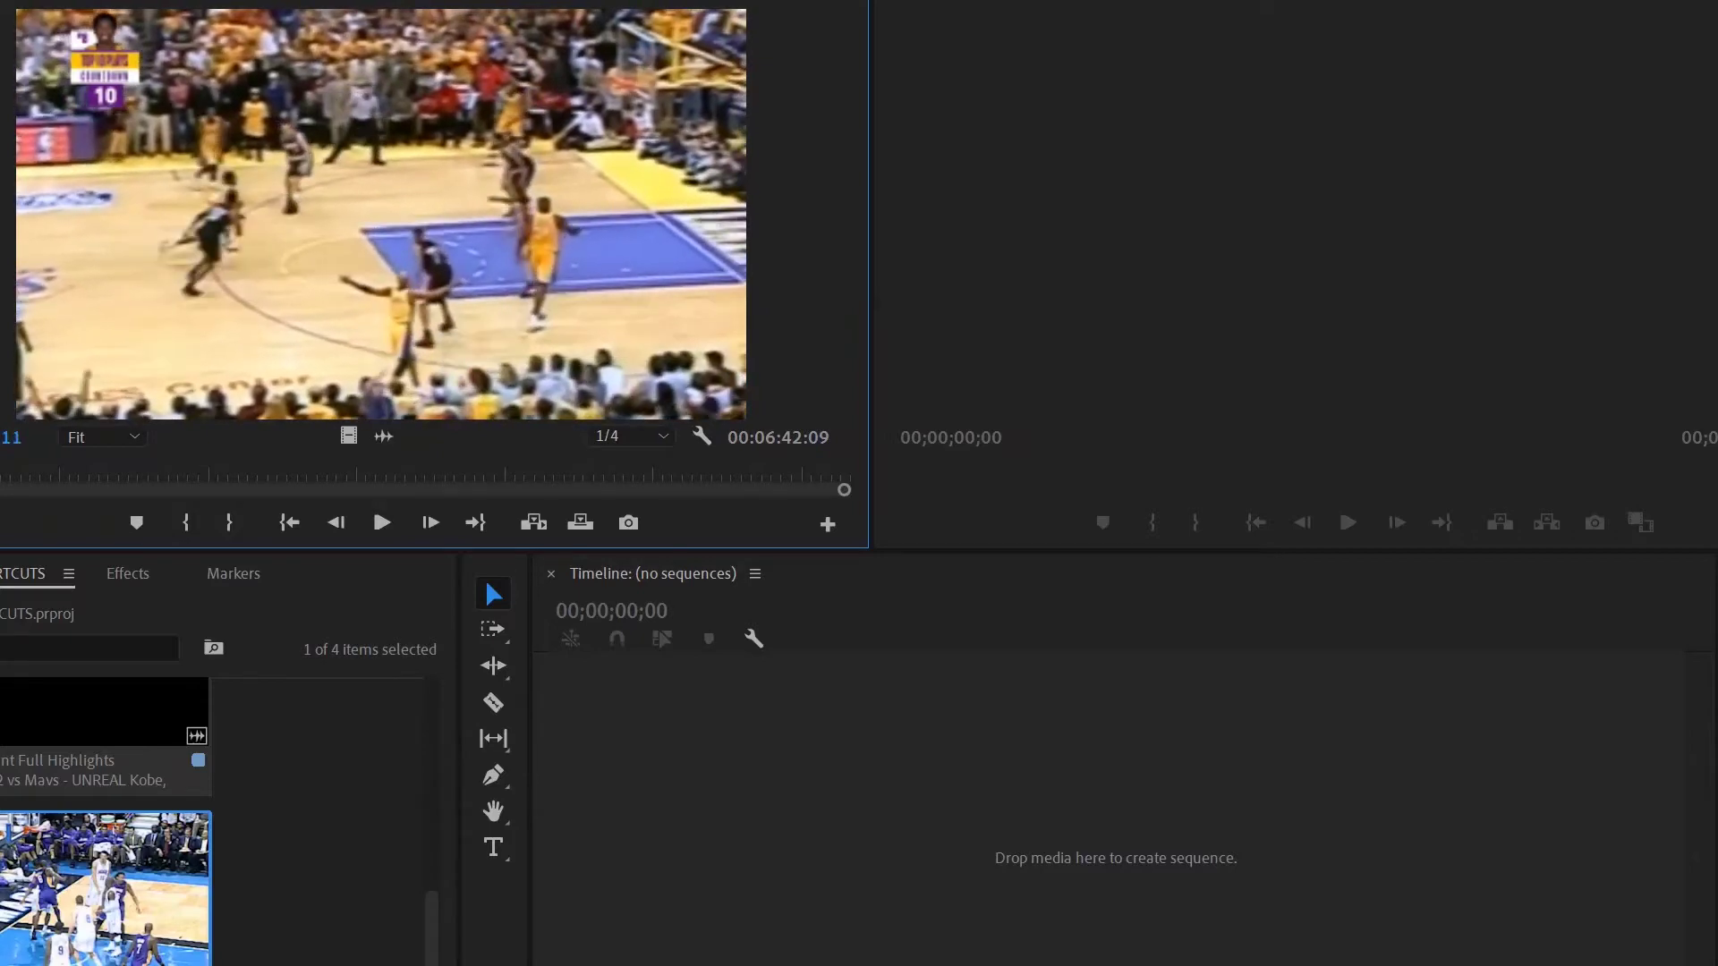
key(Right)
key(Right)
key(Right)
key(Right)
key(Right)
key(Right)
key(Right)
key(Right)
key(Right)
key(Right)
key(Right)
key(Right)
key(Right)
key(Right)
key(Right)
key(Right)
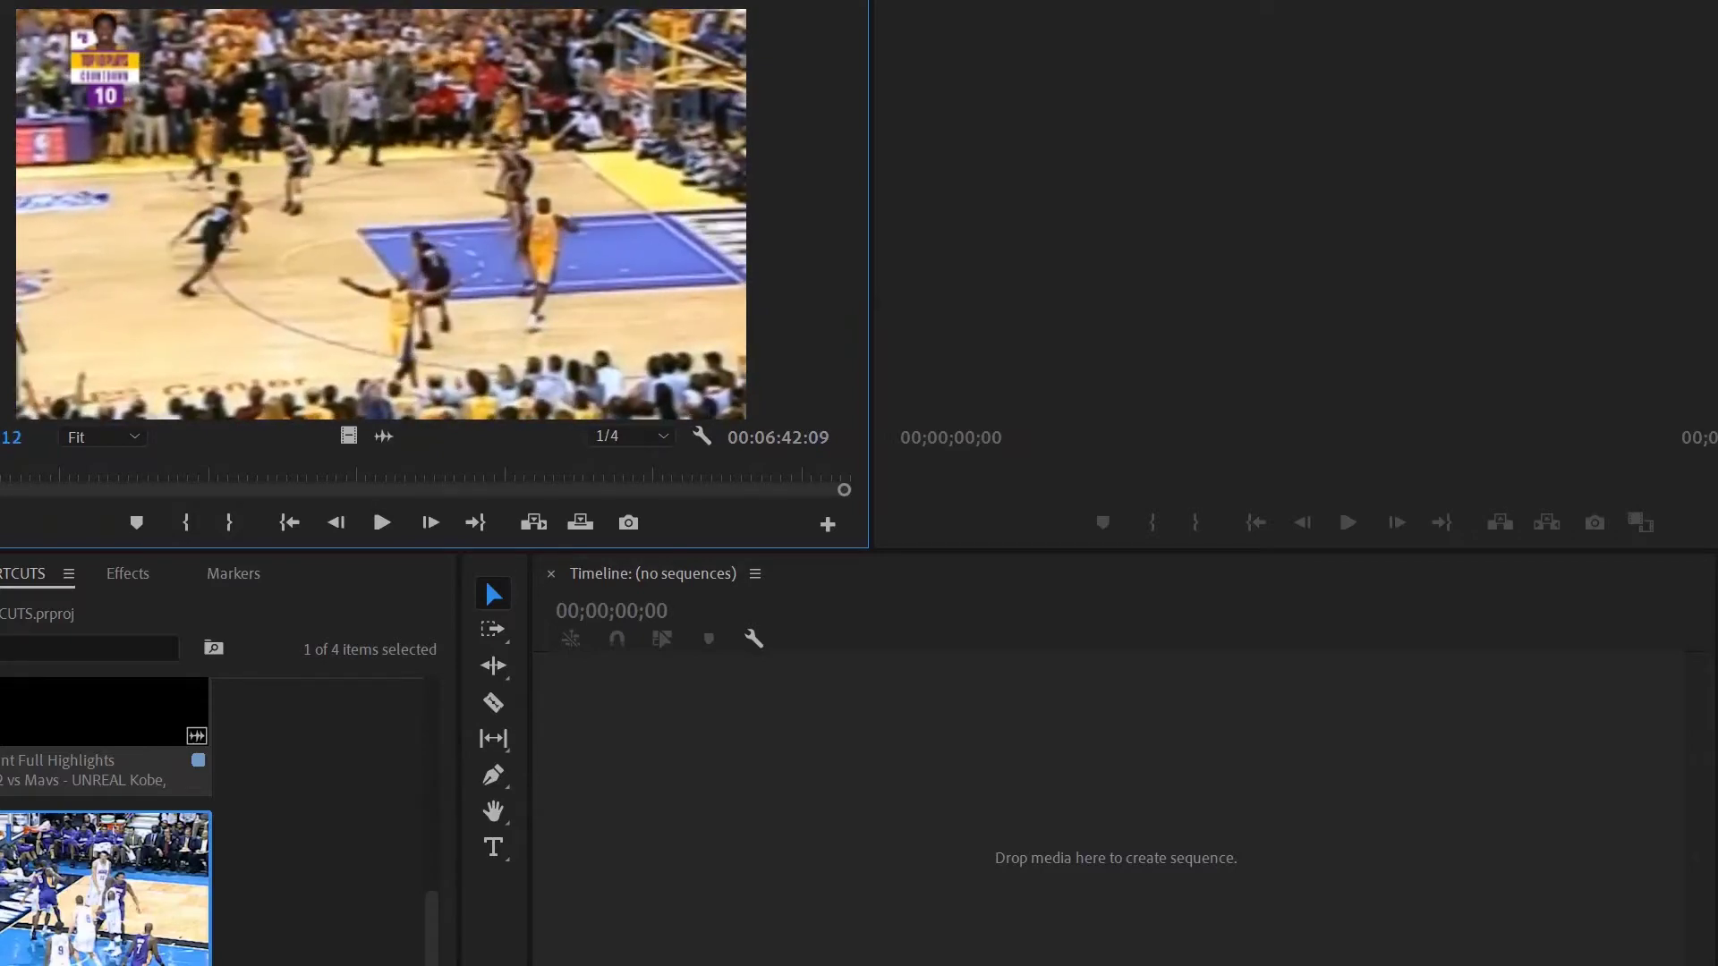
key(Left)
key(Left)
key(Left)
key(Left)
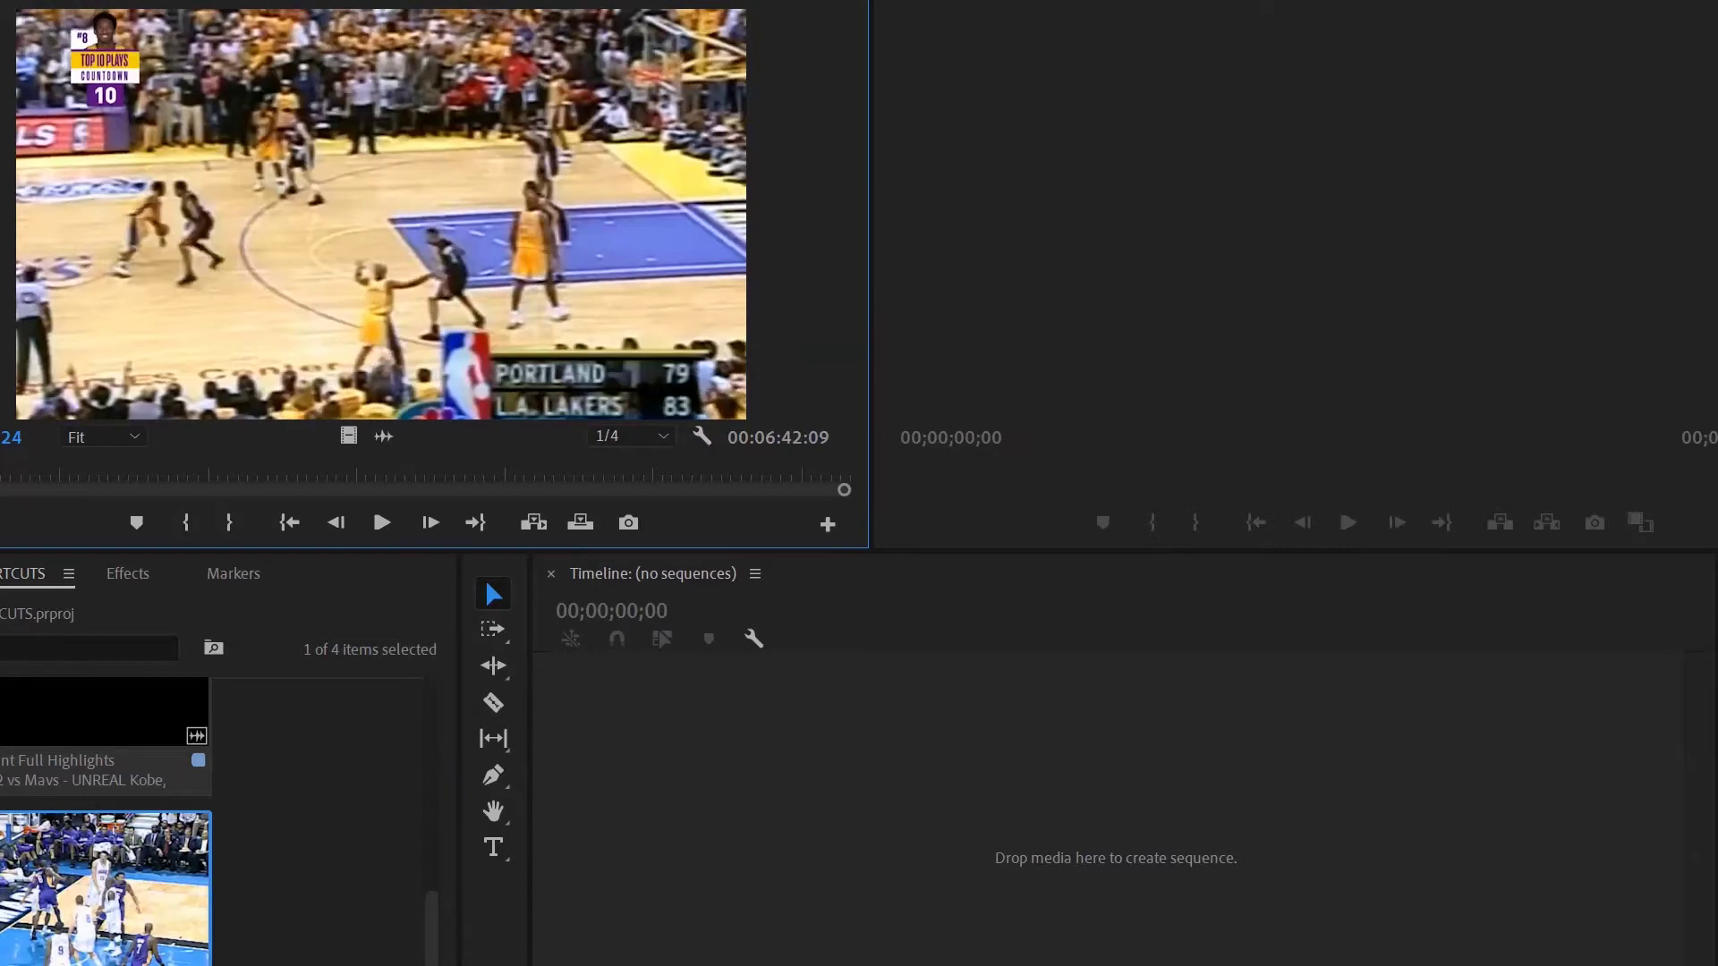
key(i)
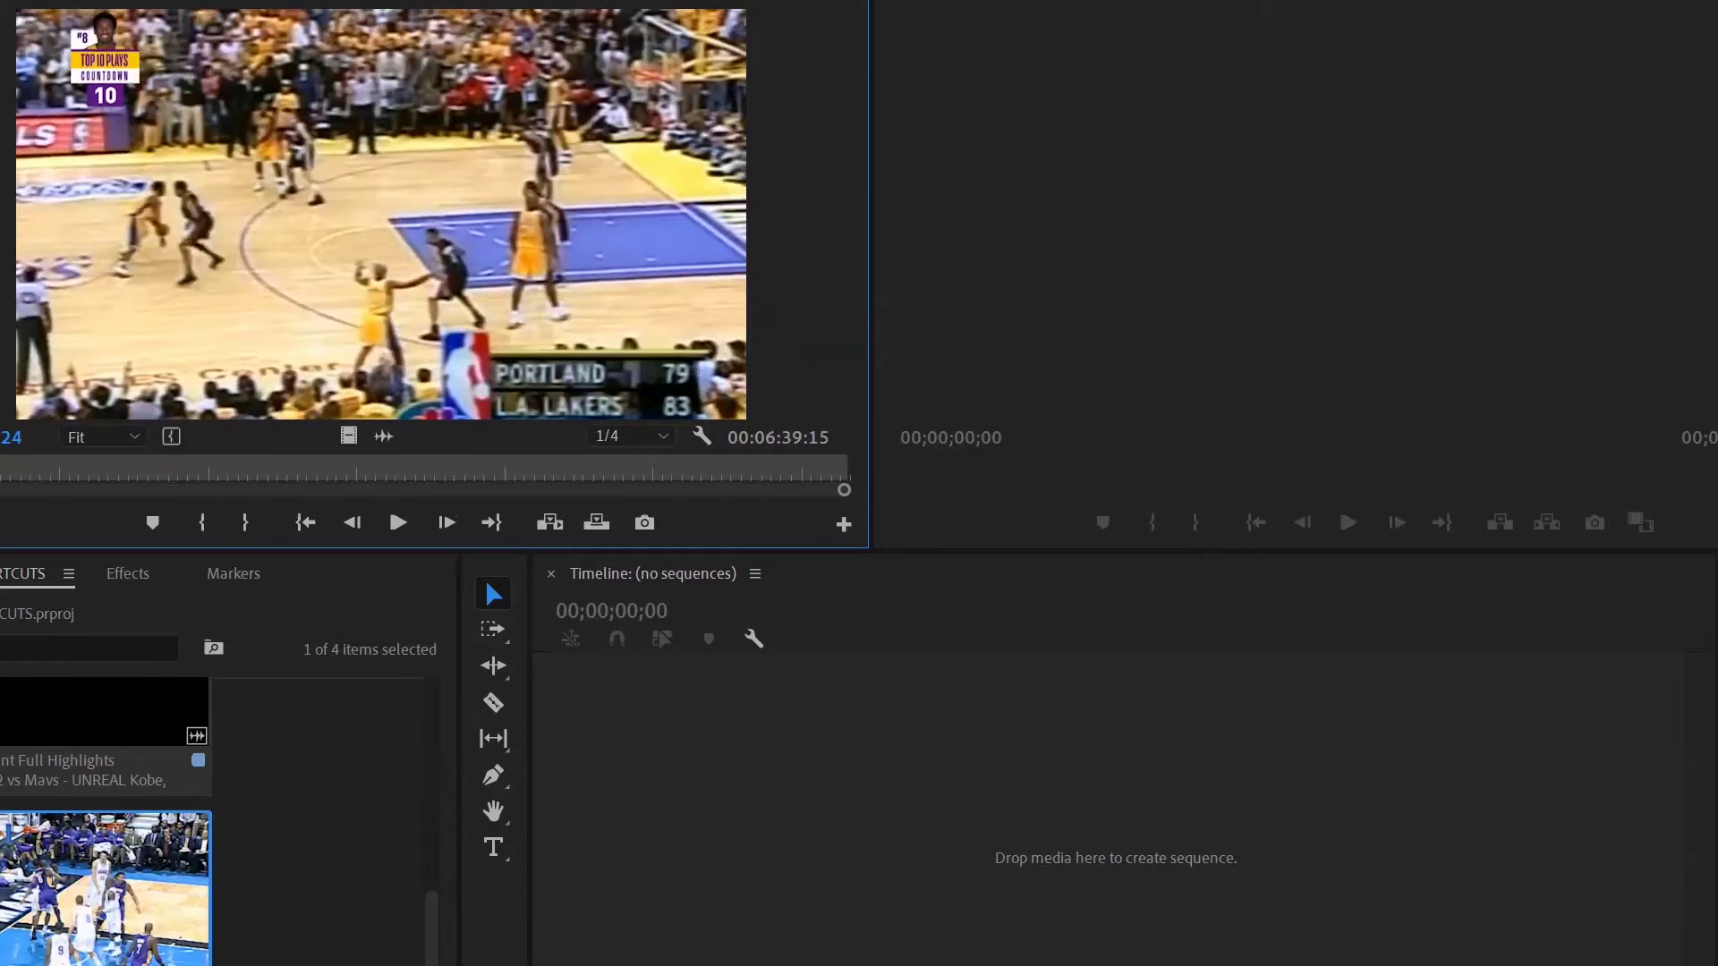
Step: Play the source clip onward from the In point and mark an Out point for a 3-second segment
key(space)
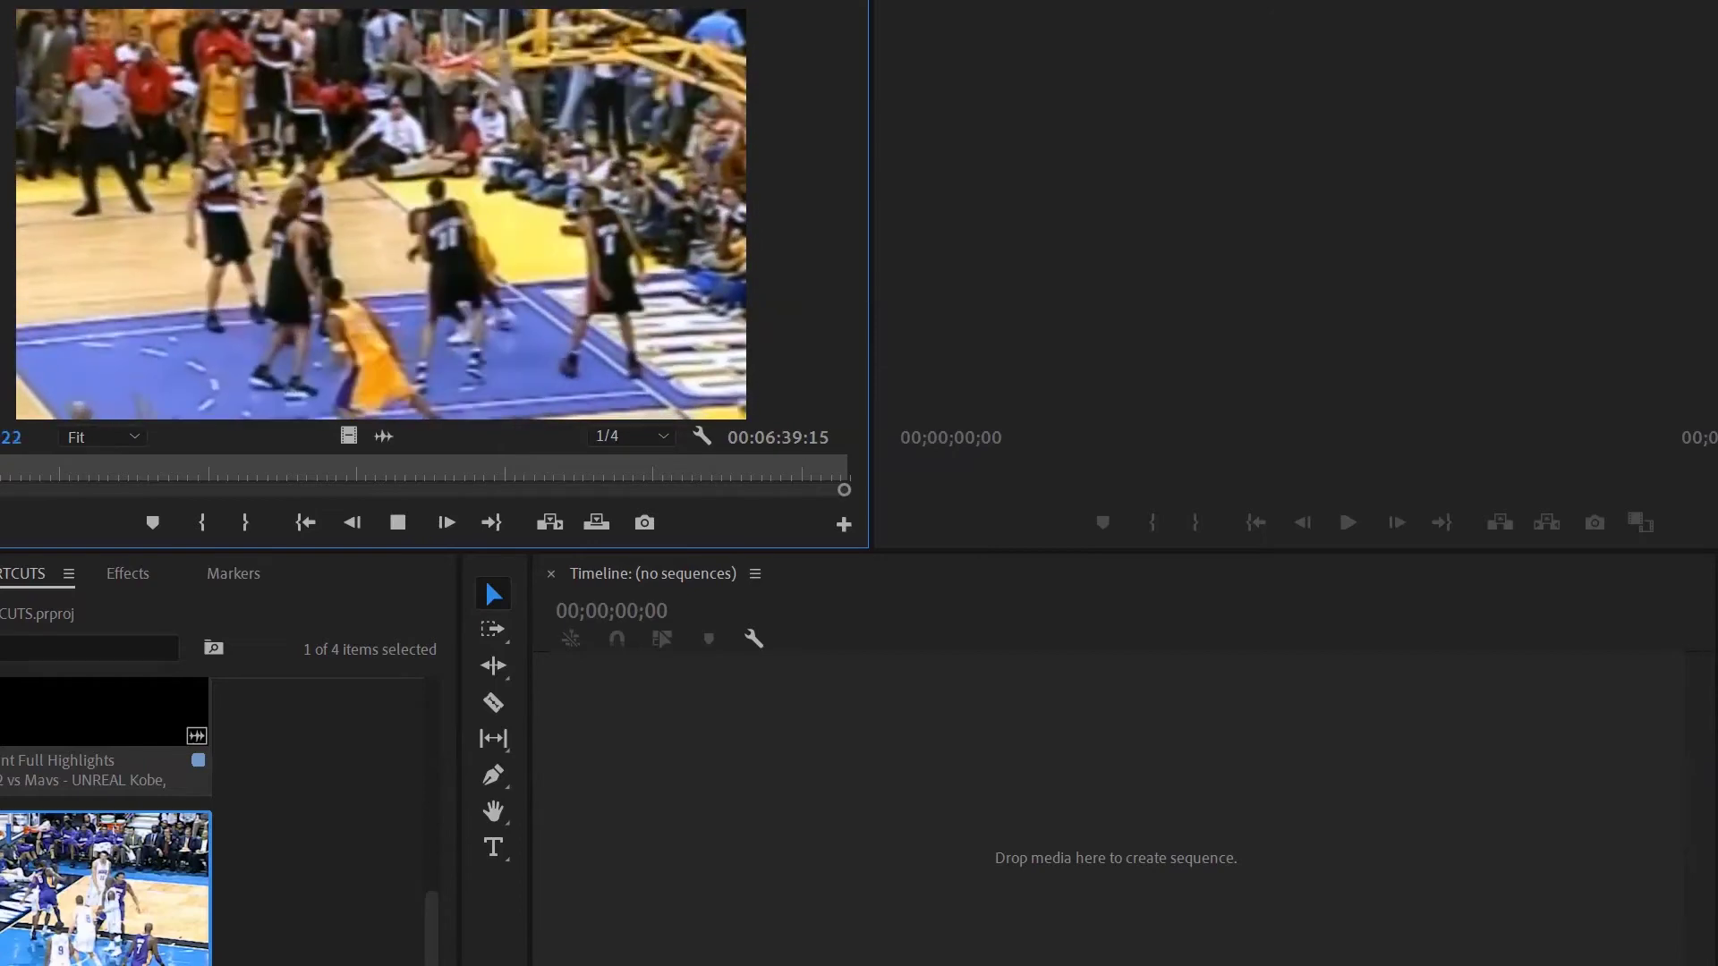
key(space)
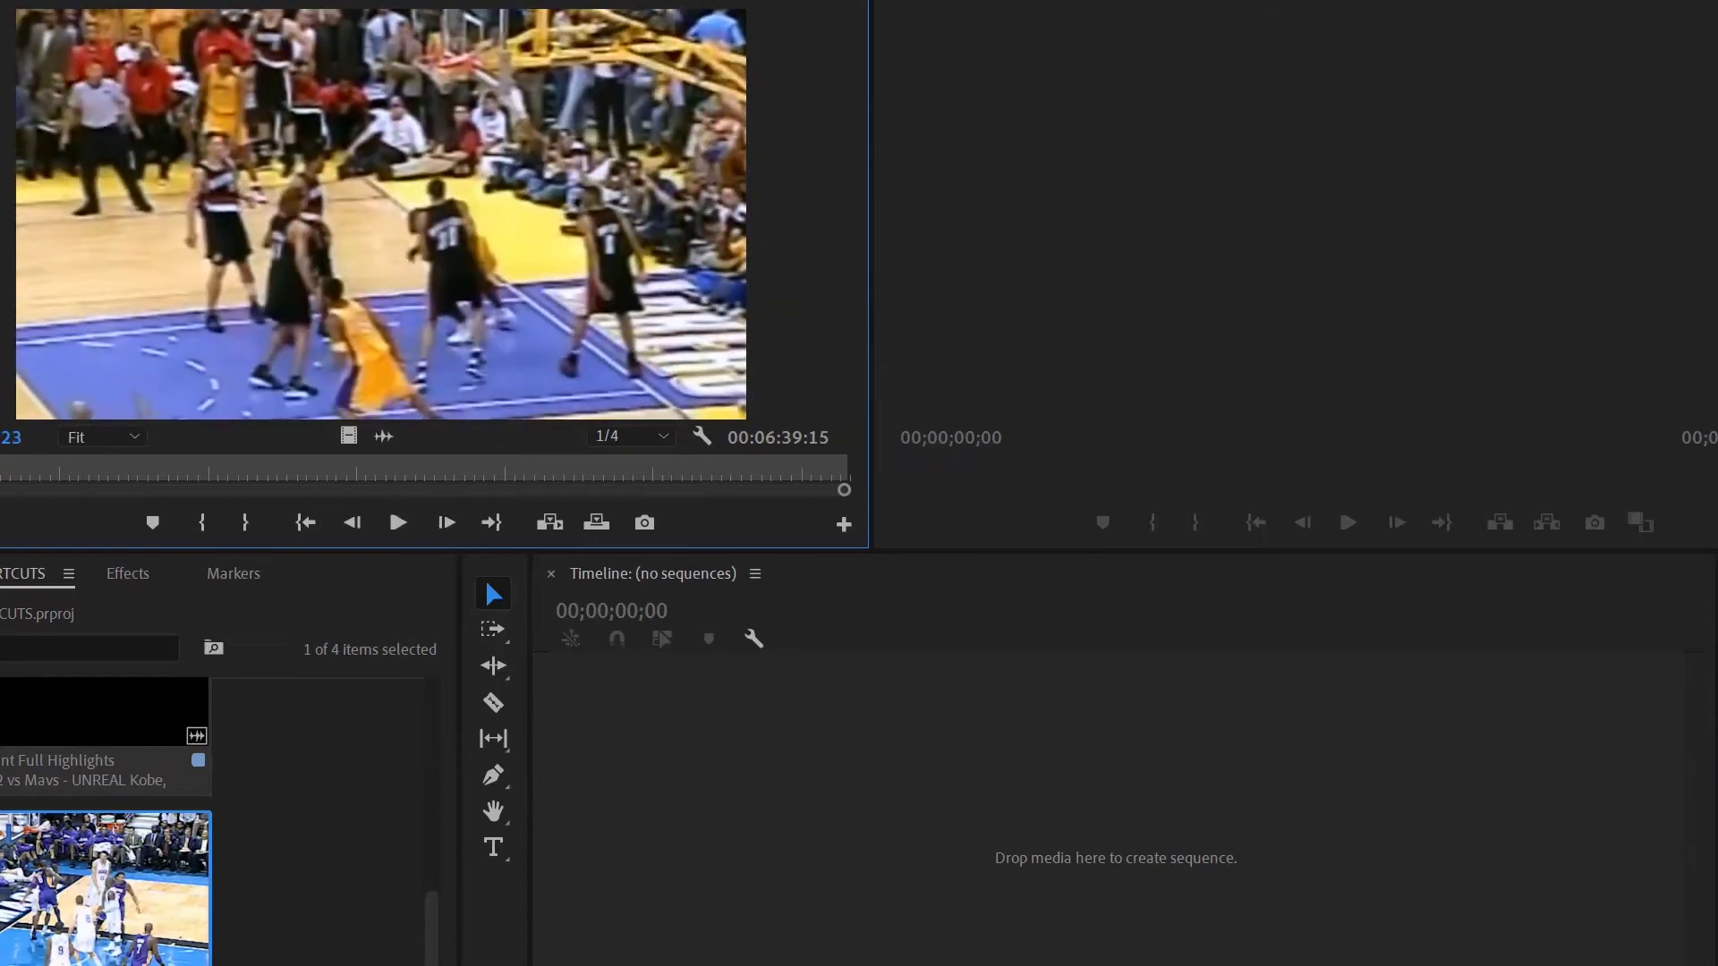
key(o)
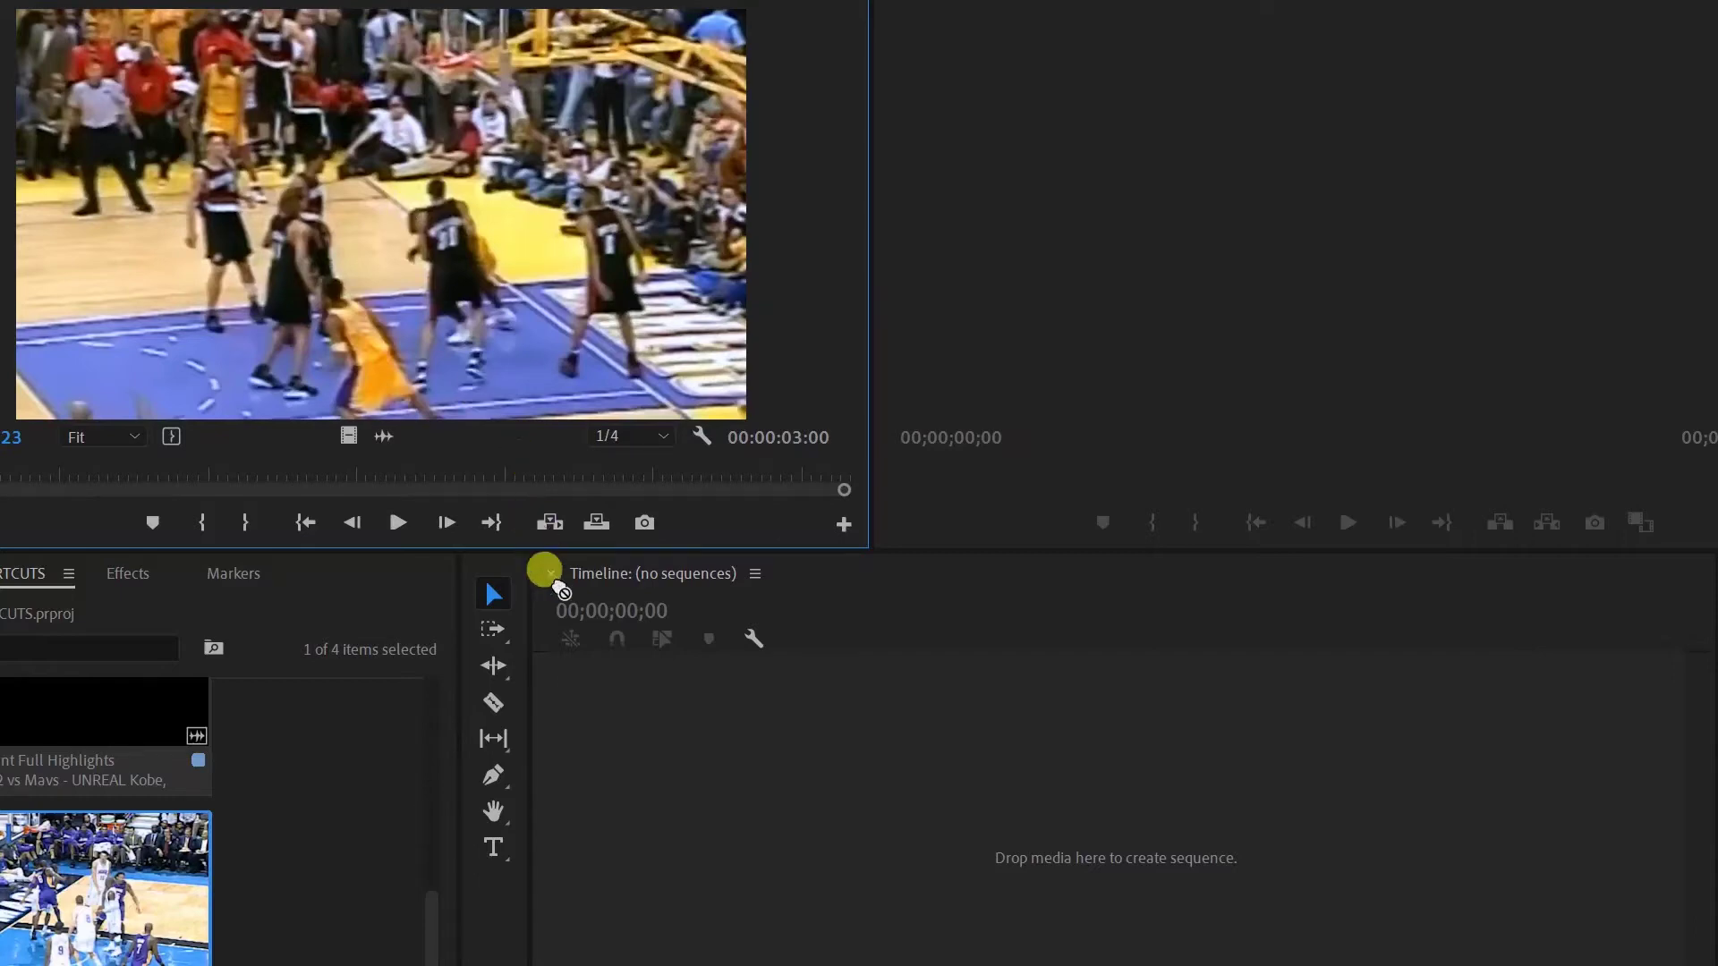
Step: Create a sequence from the marked source segment and undo the clip's placement on the tracks
drag(474, 344, 667, 857)
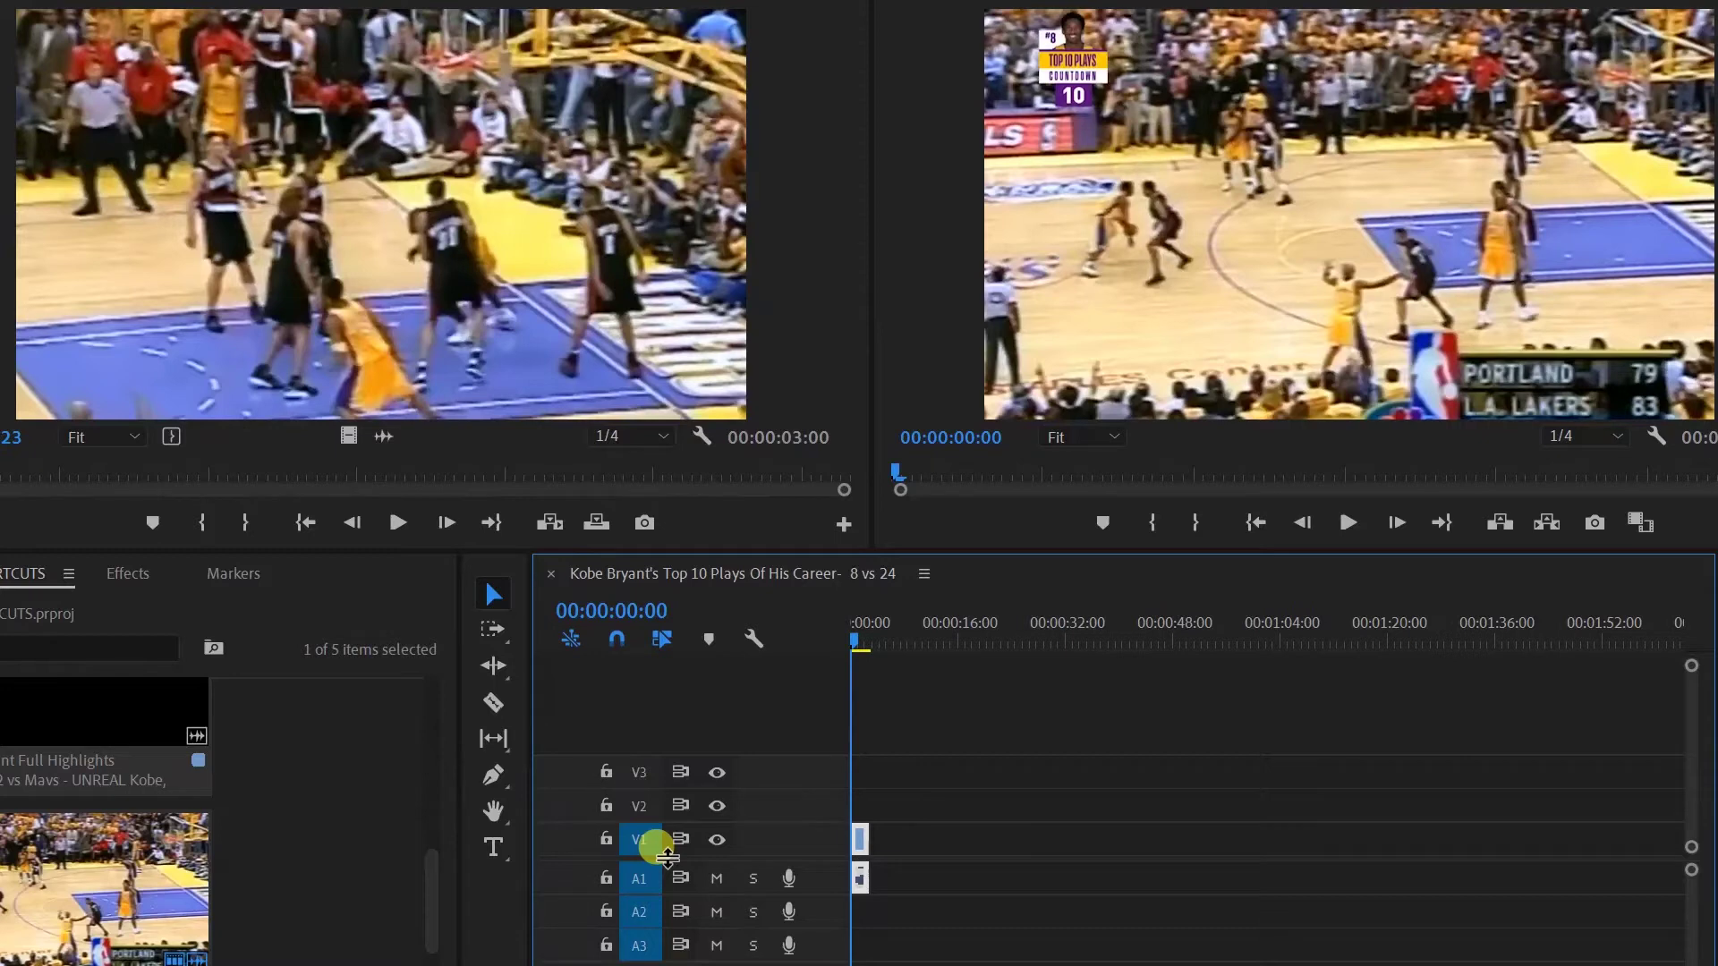
key(ctrl+z)
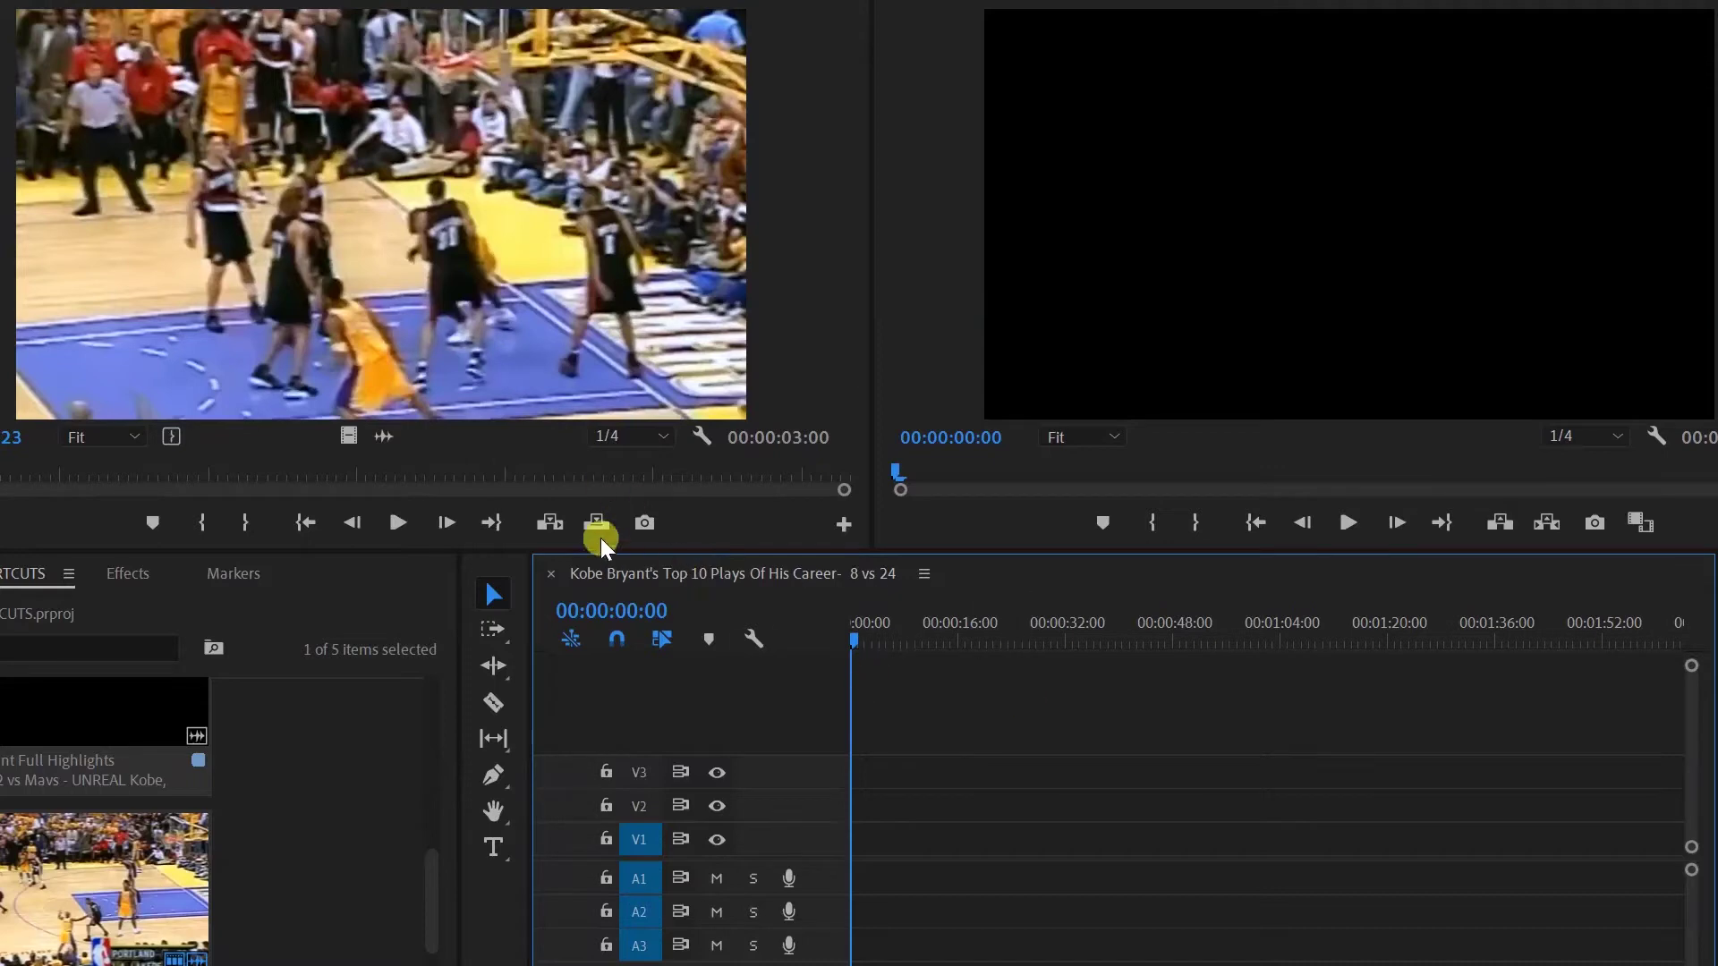
Step: Try an Insert edit of the marked source segment at the start of the sequence and undo it
click(471, 308)
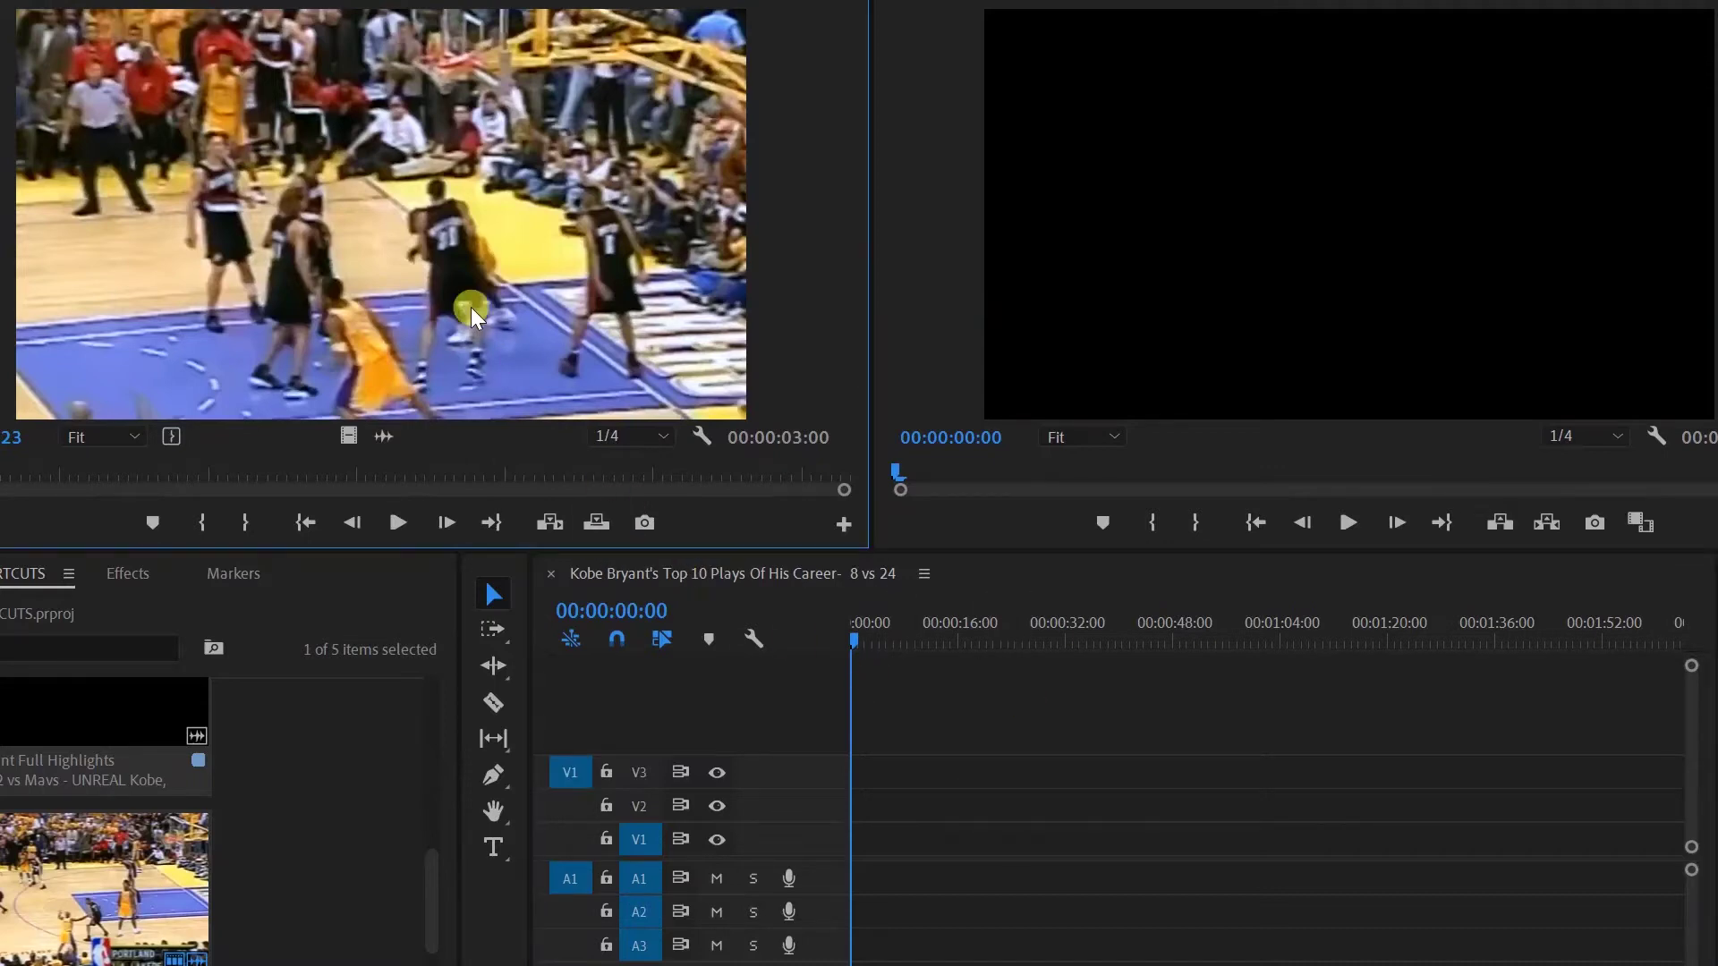
key(comma)
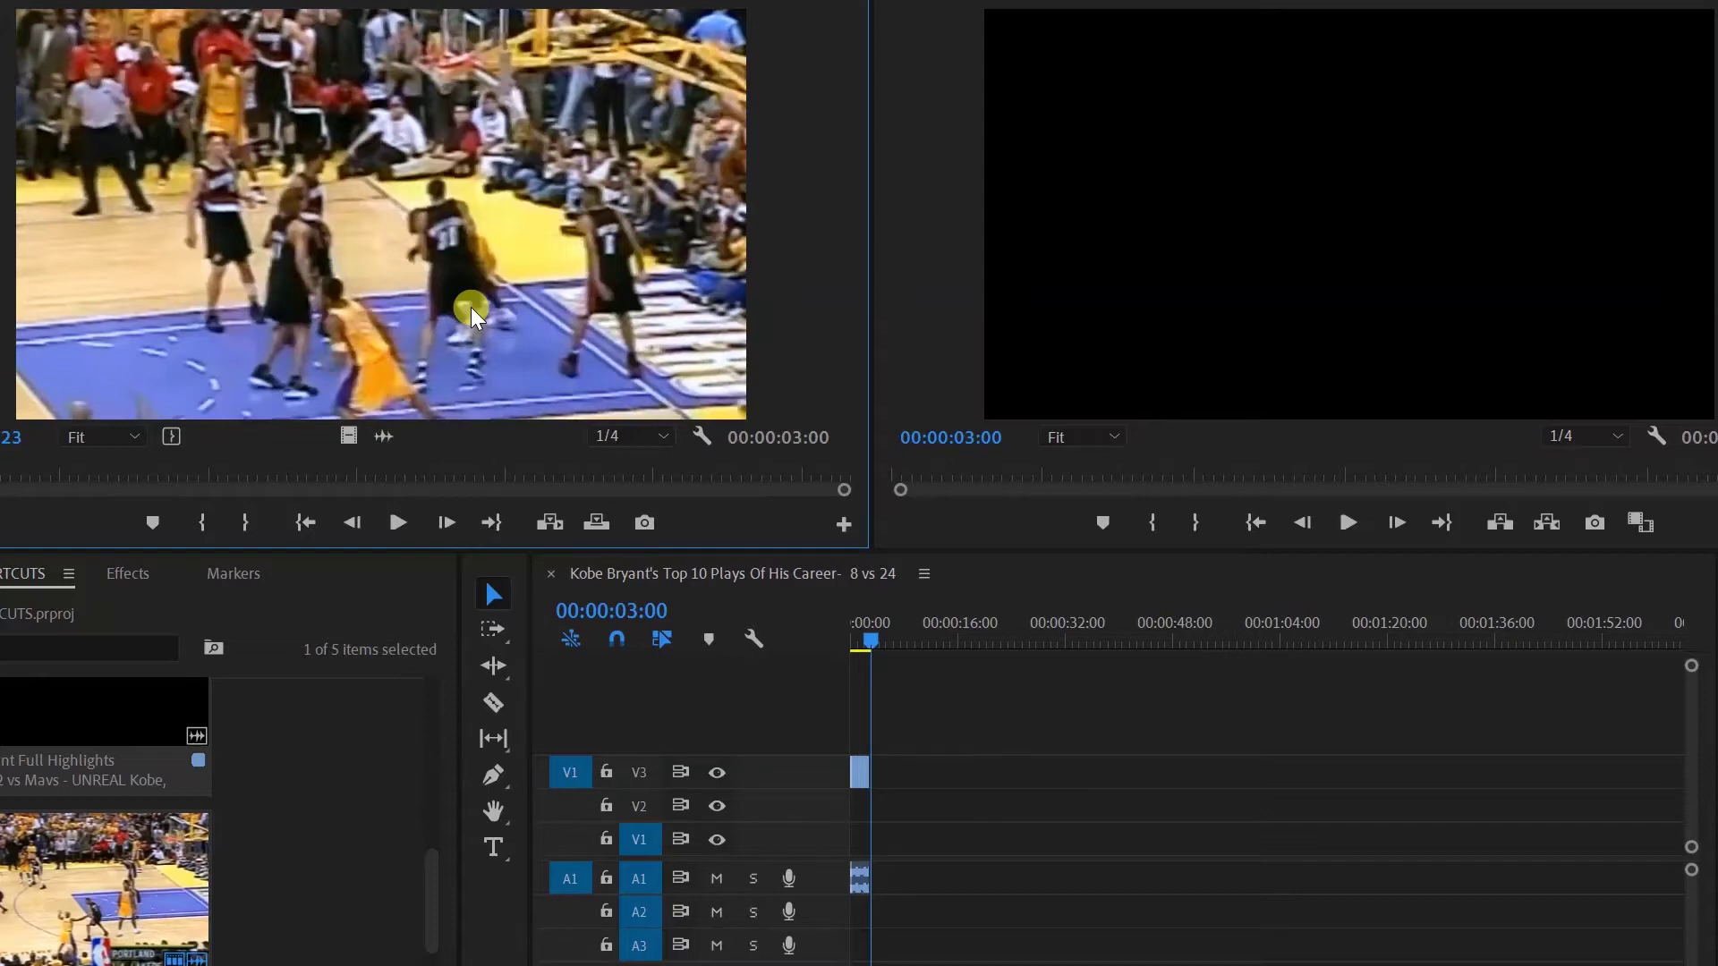
key(ctrl+z)
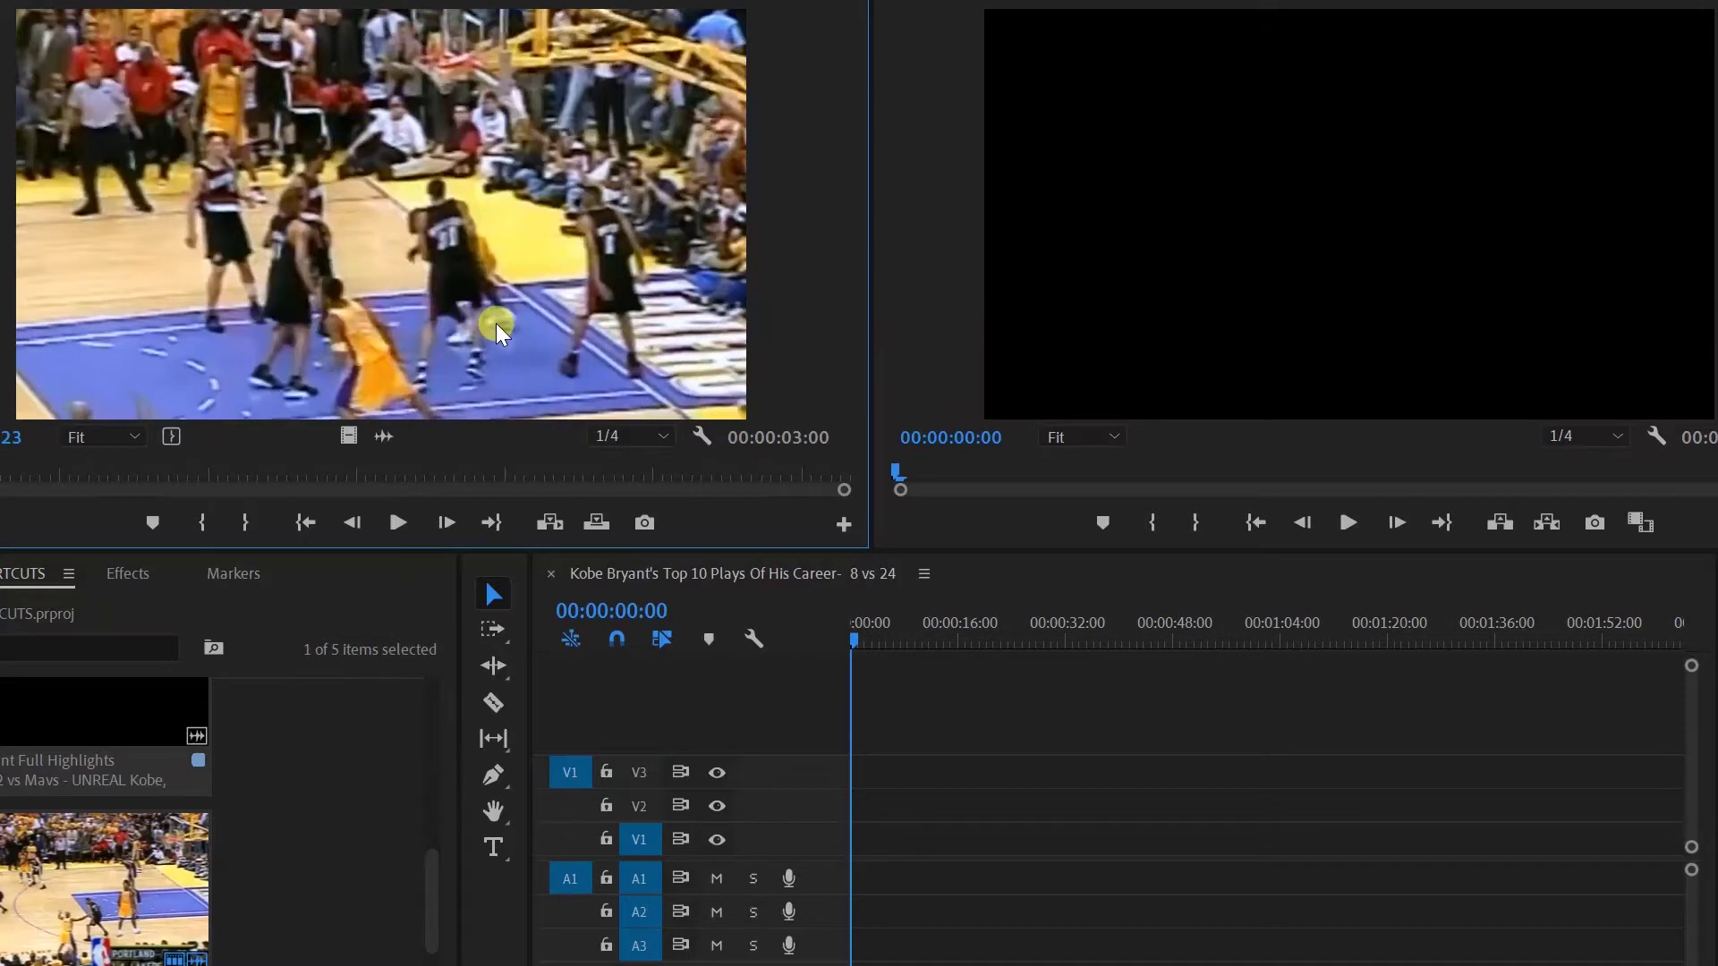
Step: Place the marked source segment at the sequence start on V3 and A1 with an Overwrite edit
key(period)
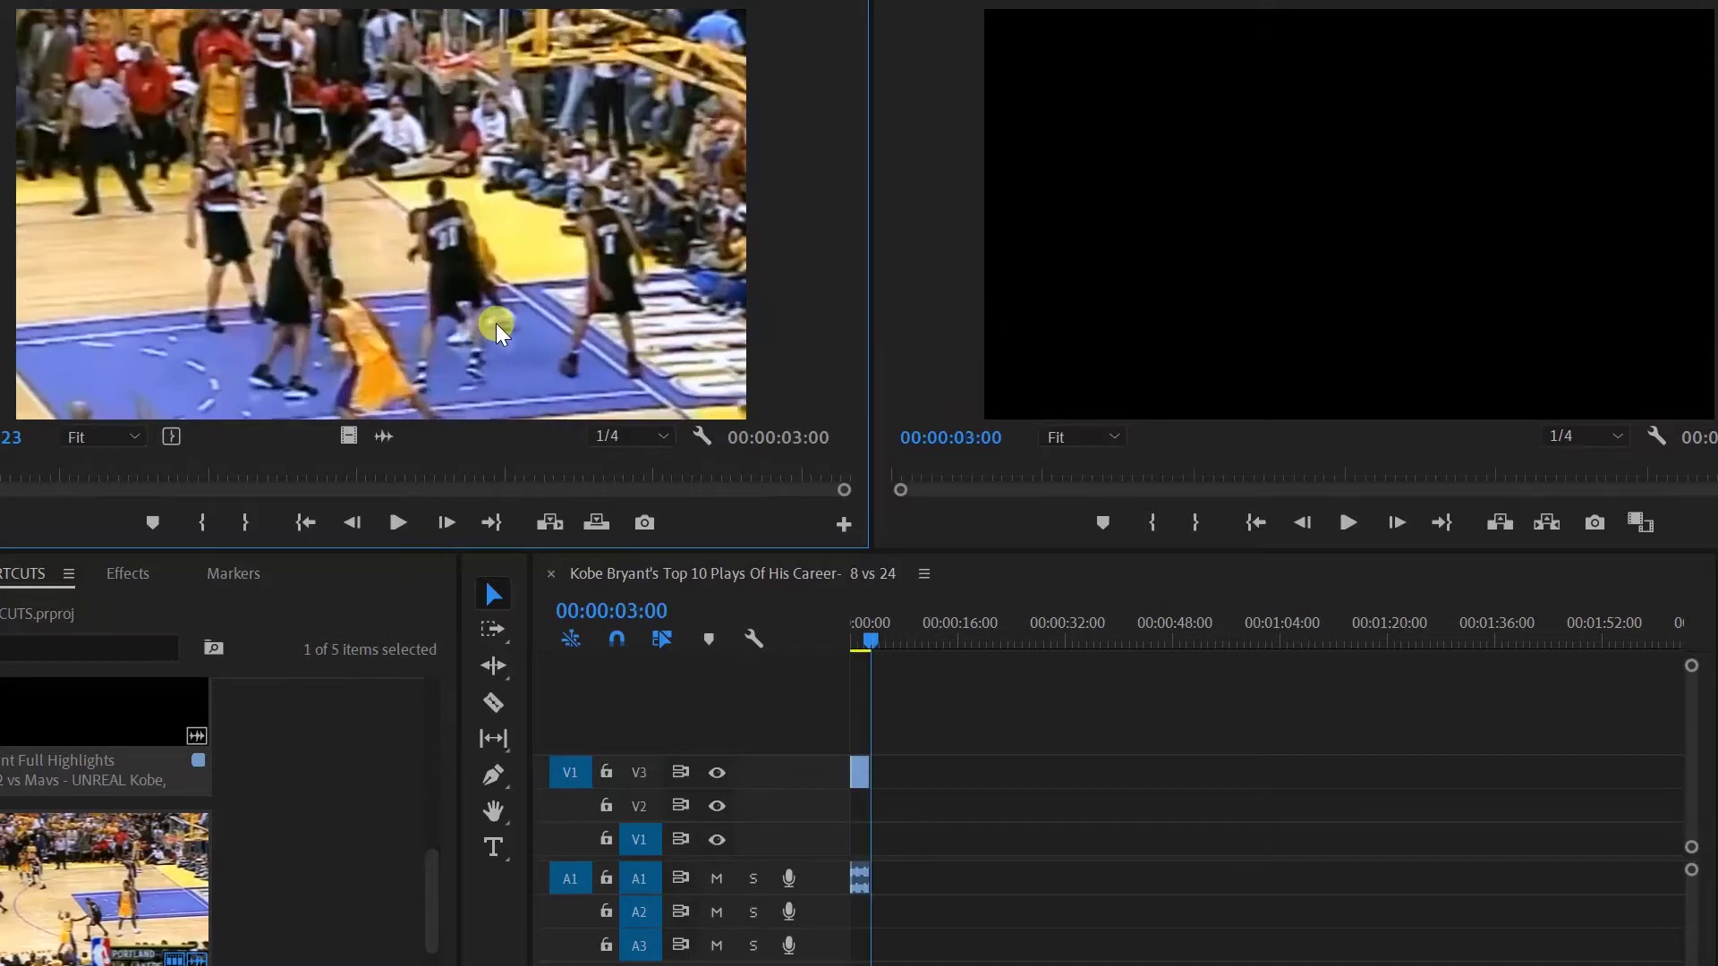
Step: Remove the segment from V3 and place the marked source segment at the sequence start on V1 and A1
drag(880, 641, 828, 647)
click(1342, 529)
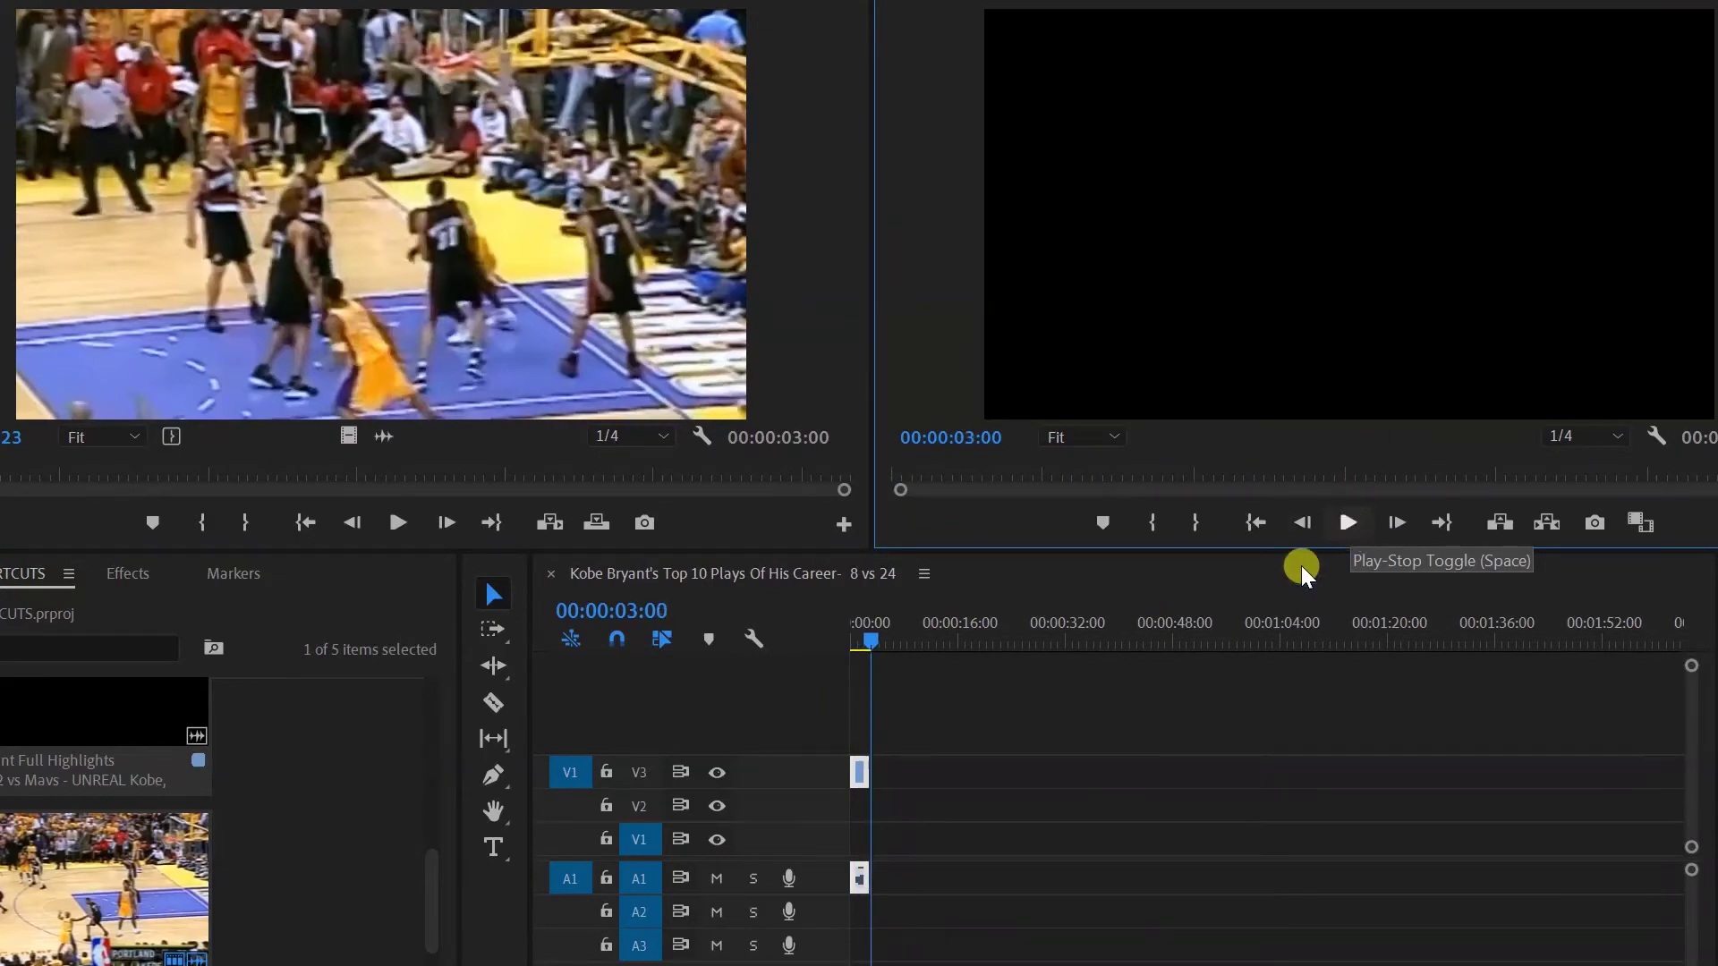
key(Home)
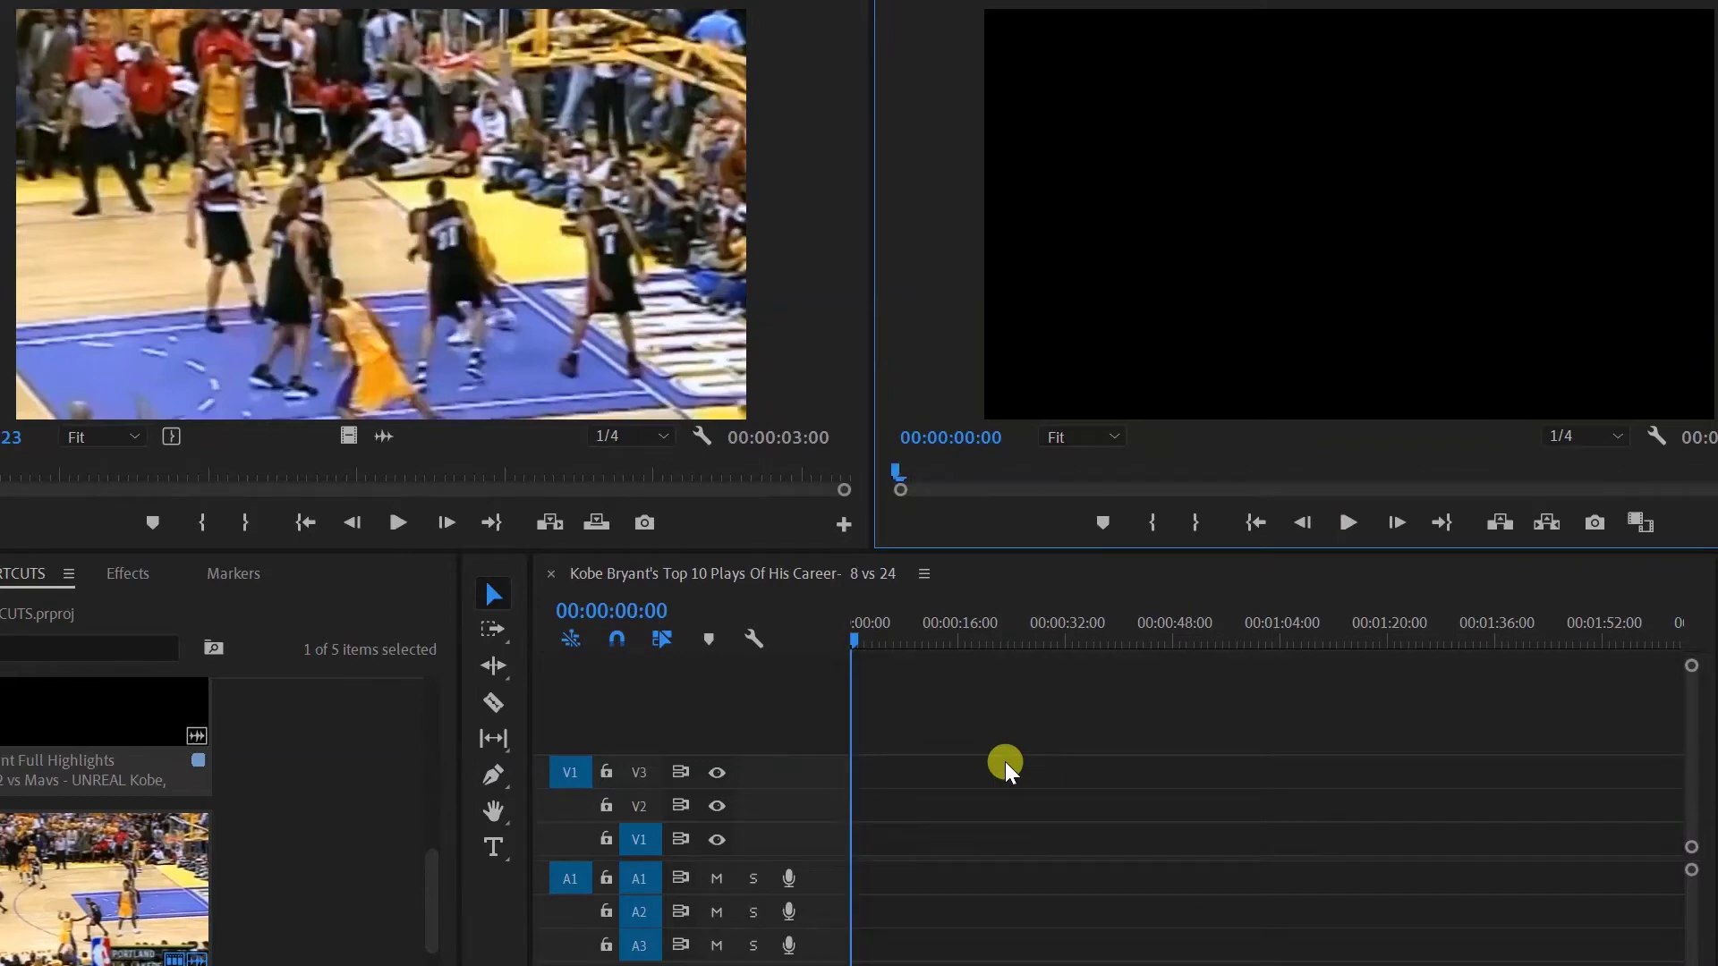
drag(222, 175, 863, 830)
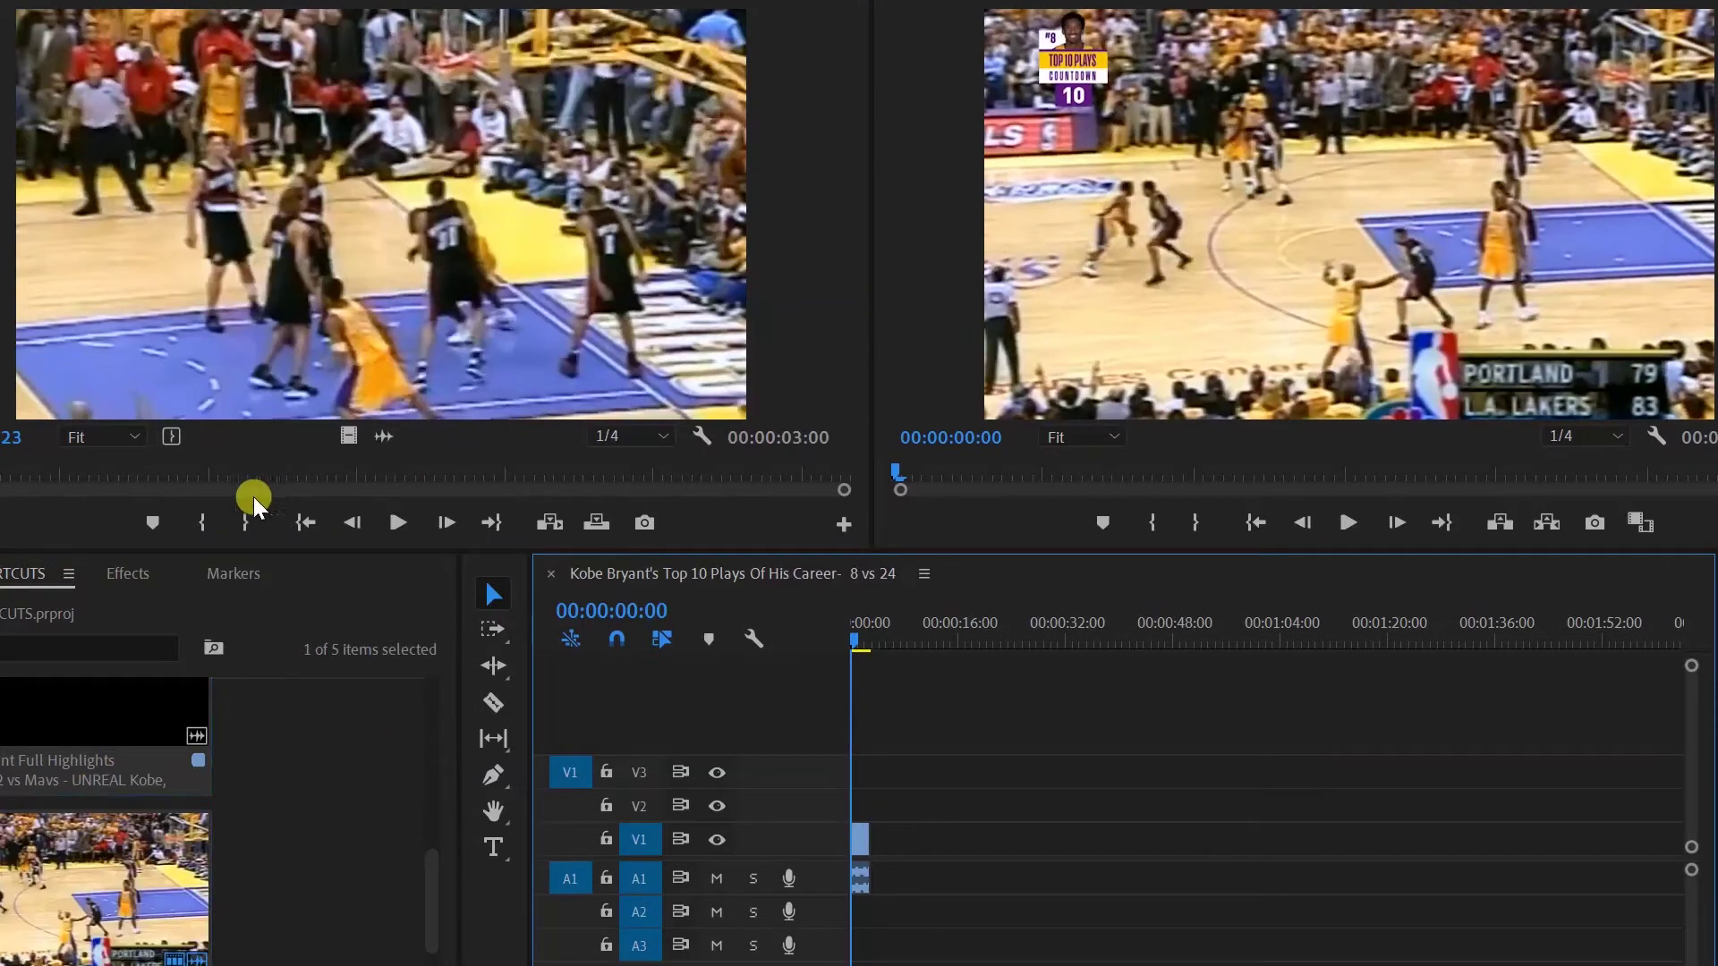
Step: Play the source clip onward and mark a new In point where number 8 faces the Blazers' number 33
click(395, 523)
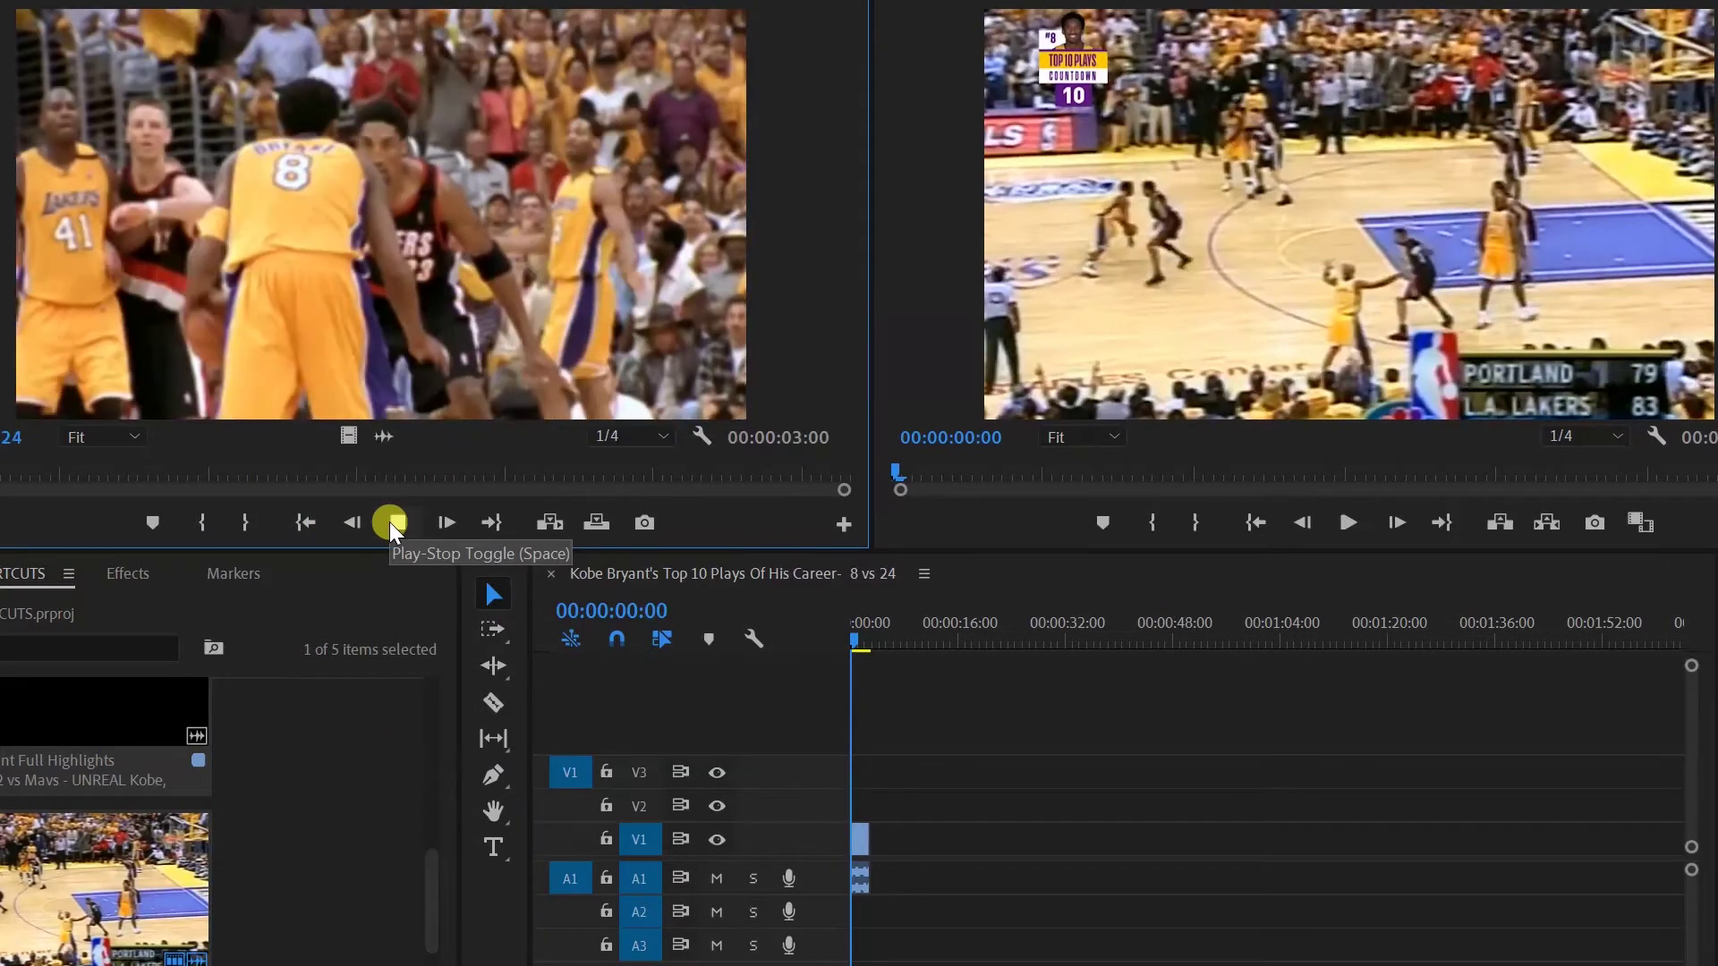
click(390, 523)
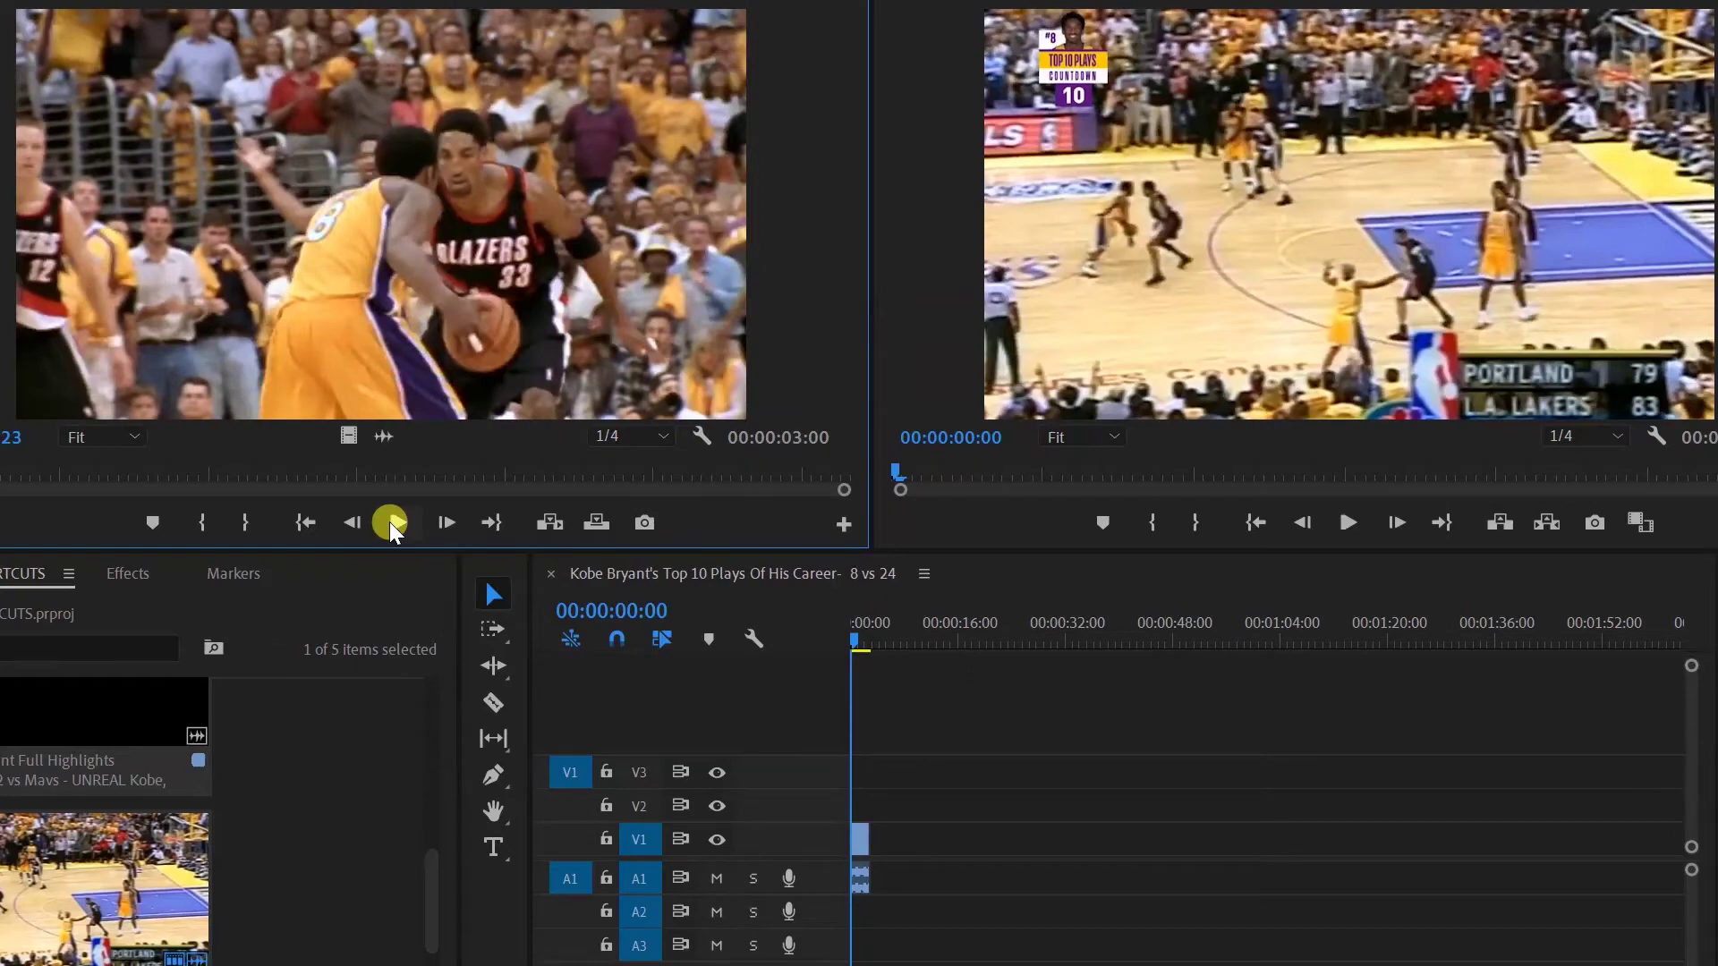
click(389, 522)
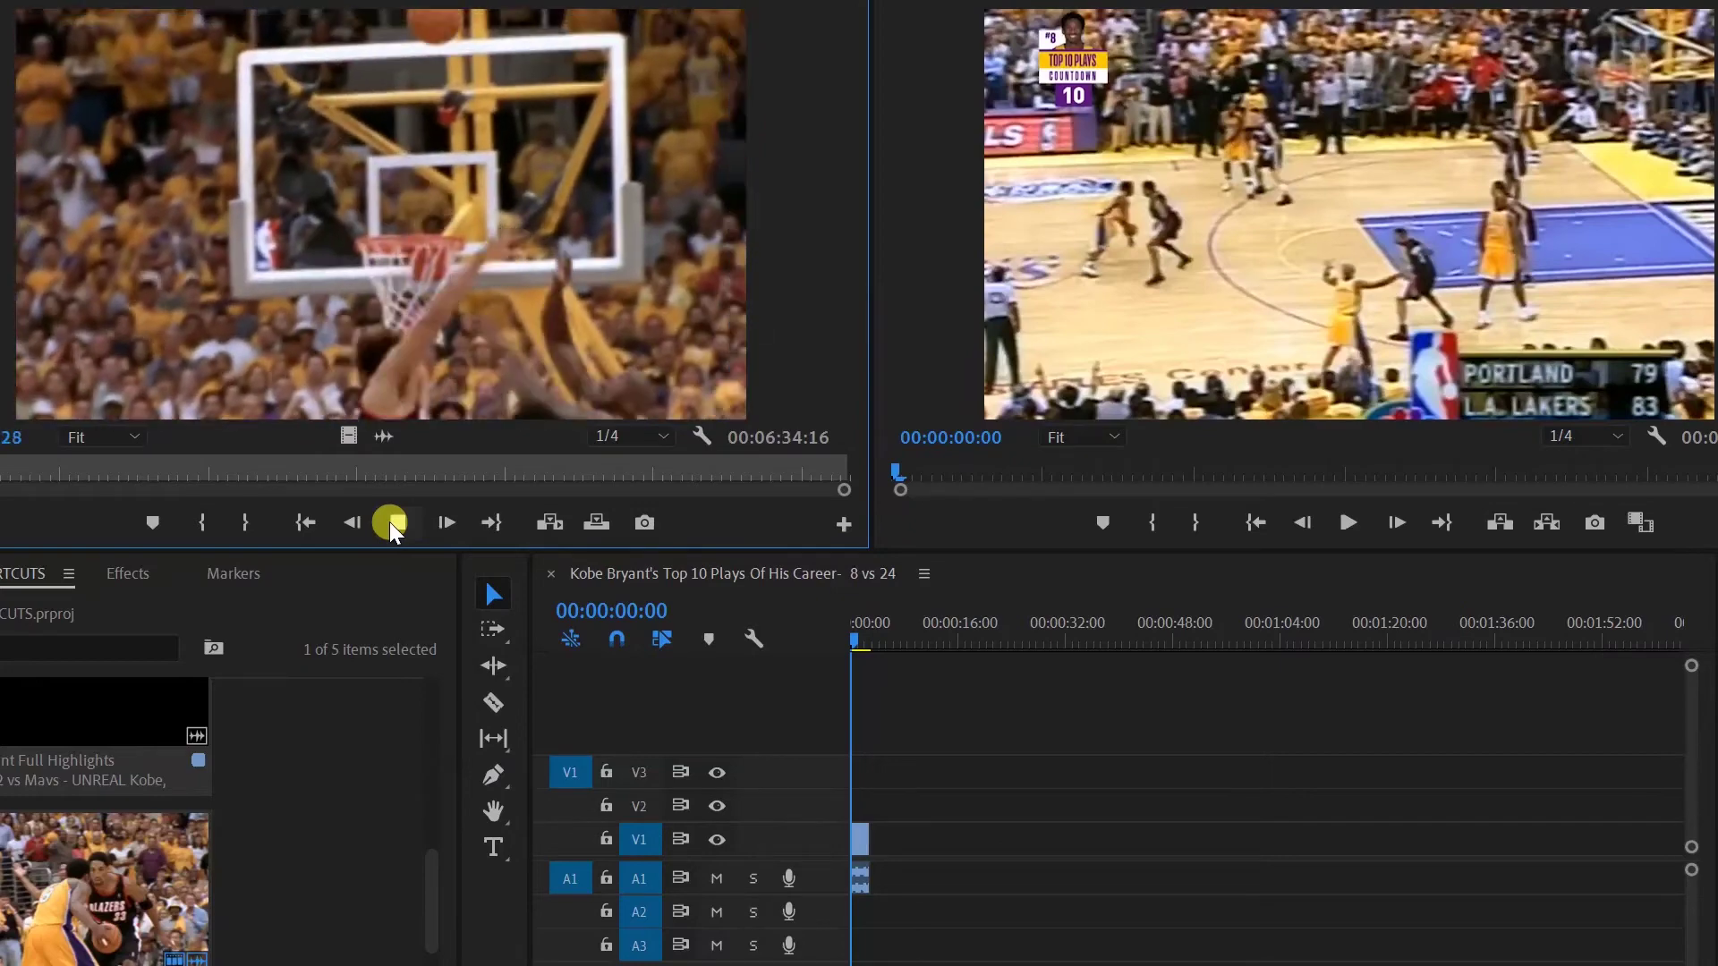
Step: Try Insert edits of the source clip from the new In point at the sequence start and undo them
click(389, 523)
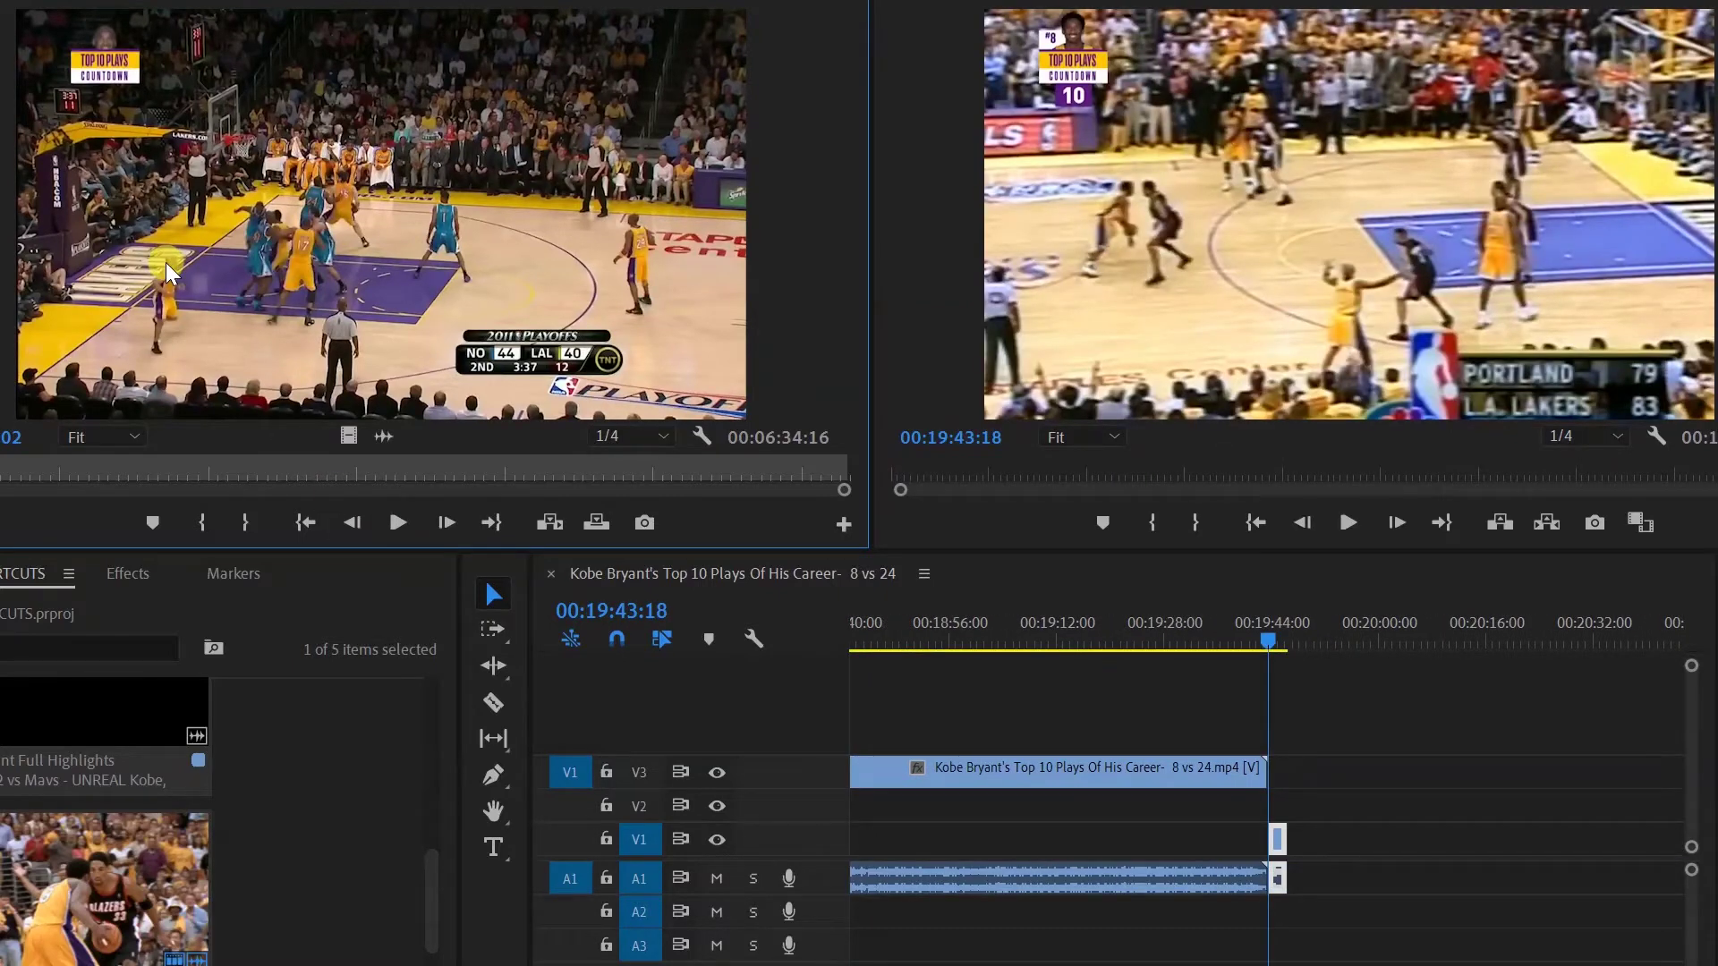
key(ctrl+z)
key(ctrl+z)
key(ctrl+z)
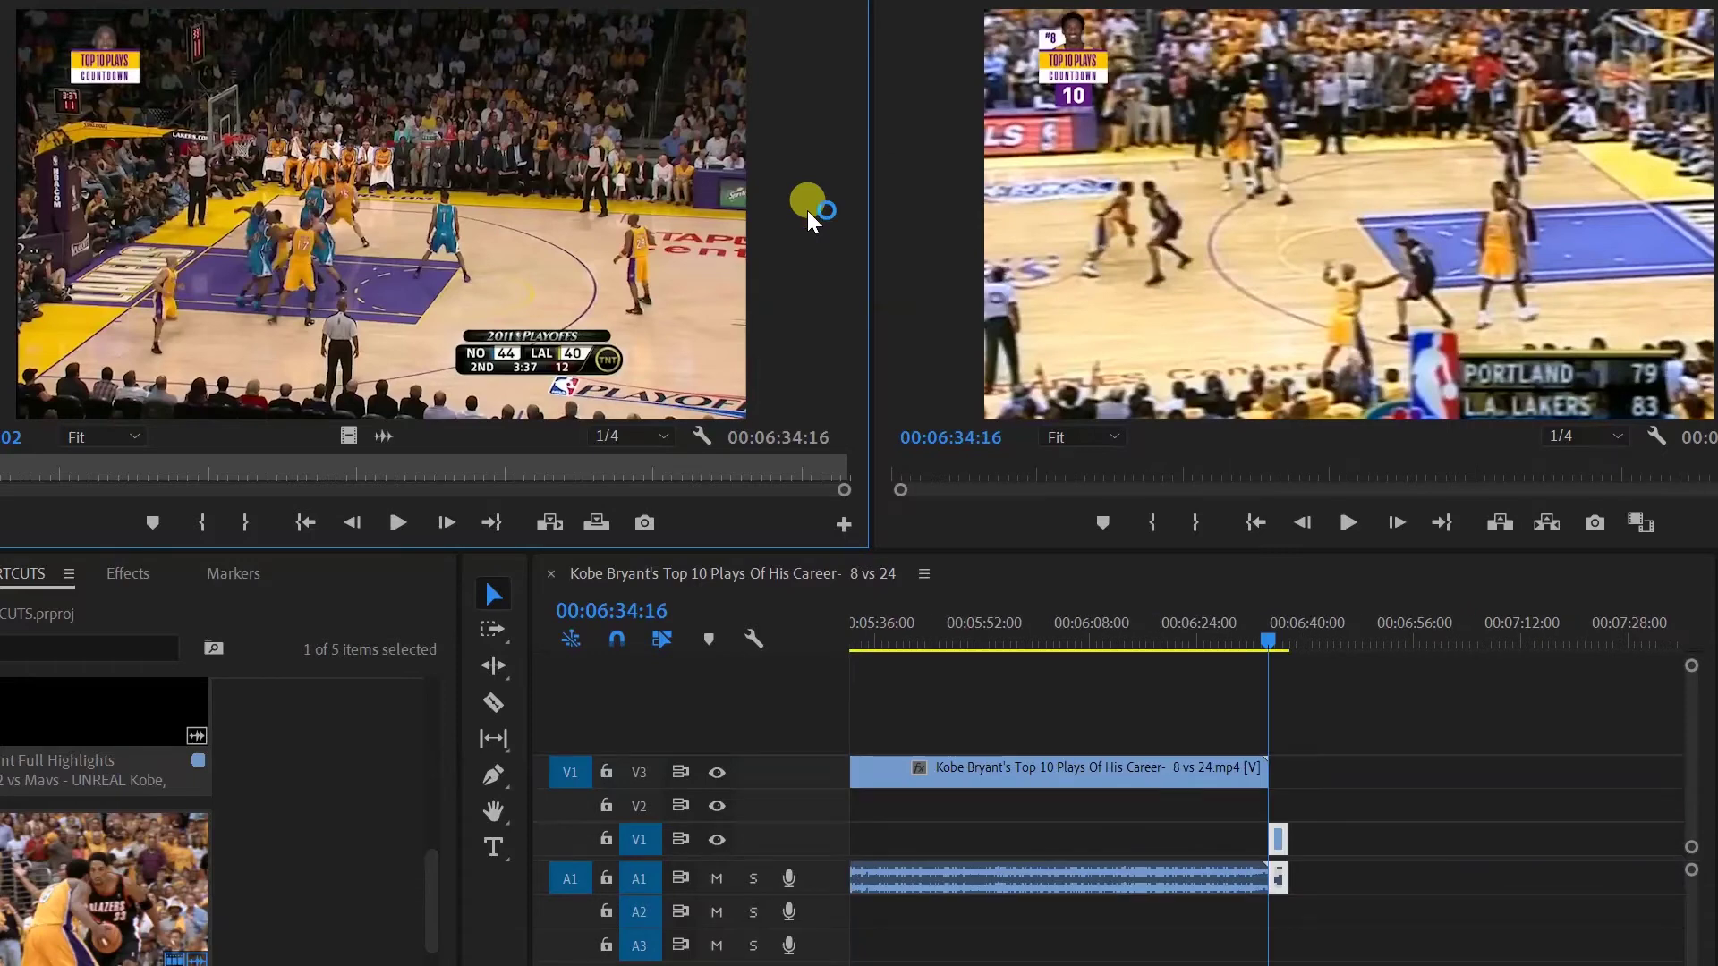
key(ctrl+z)
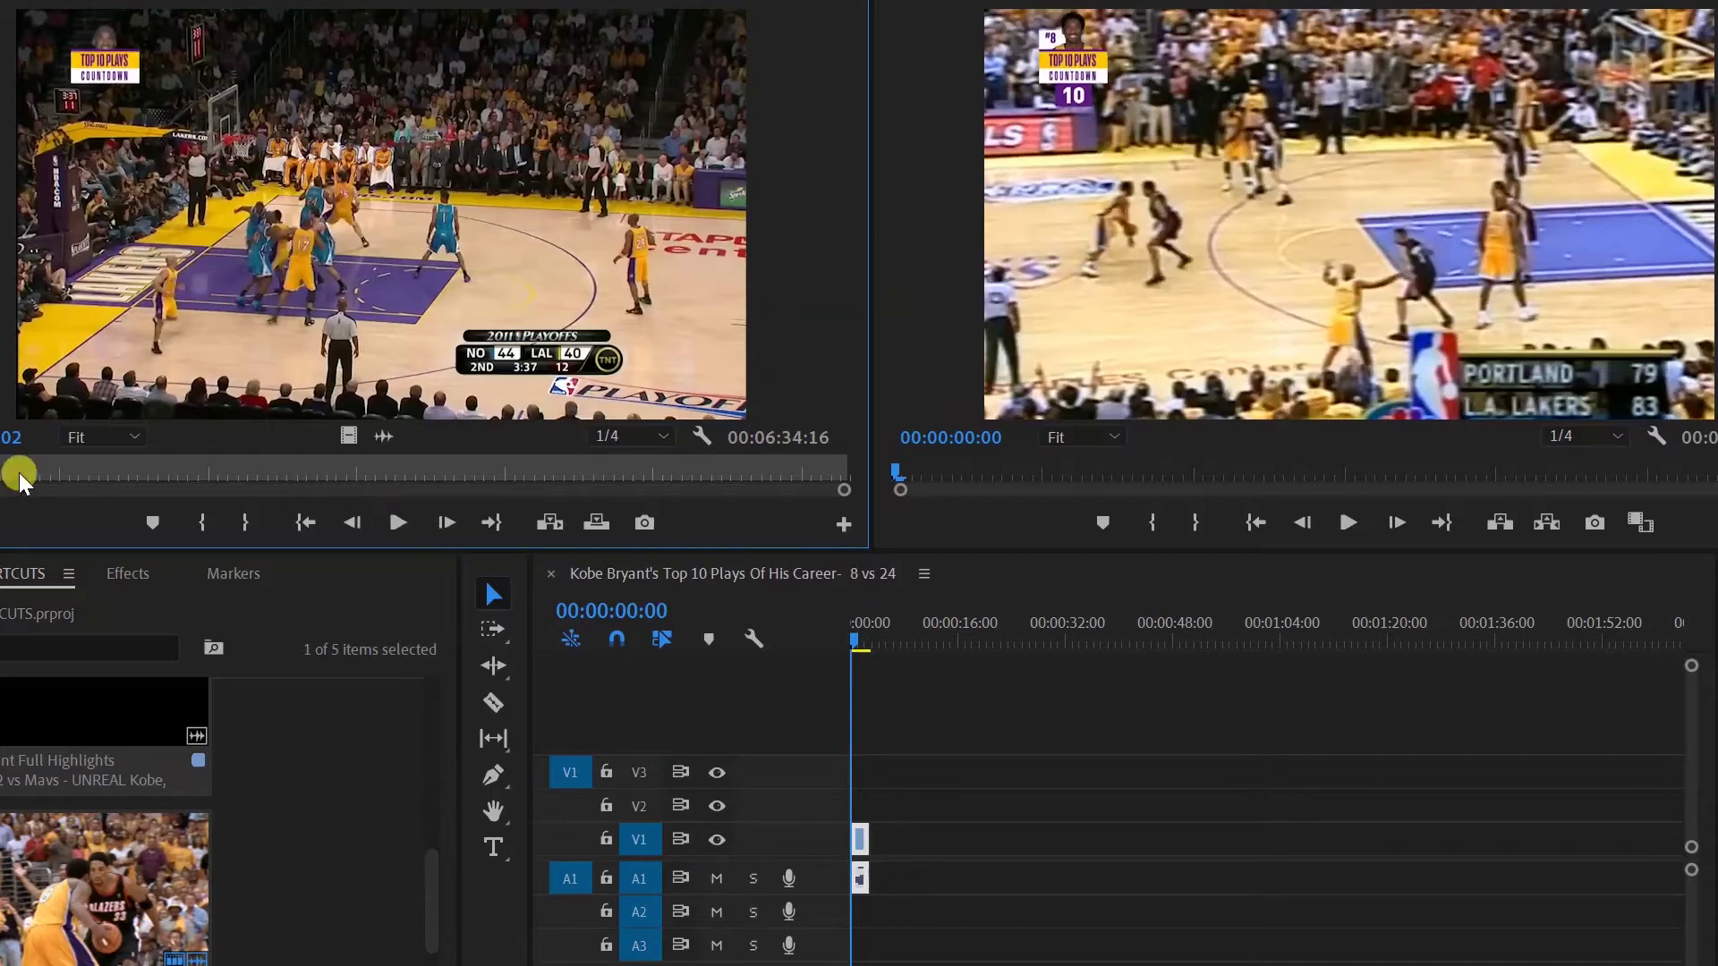
Step: Mark a source Out point for a 00:00:05:03 segment and try placing it after the first clip on V1
key(space)
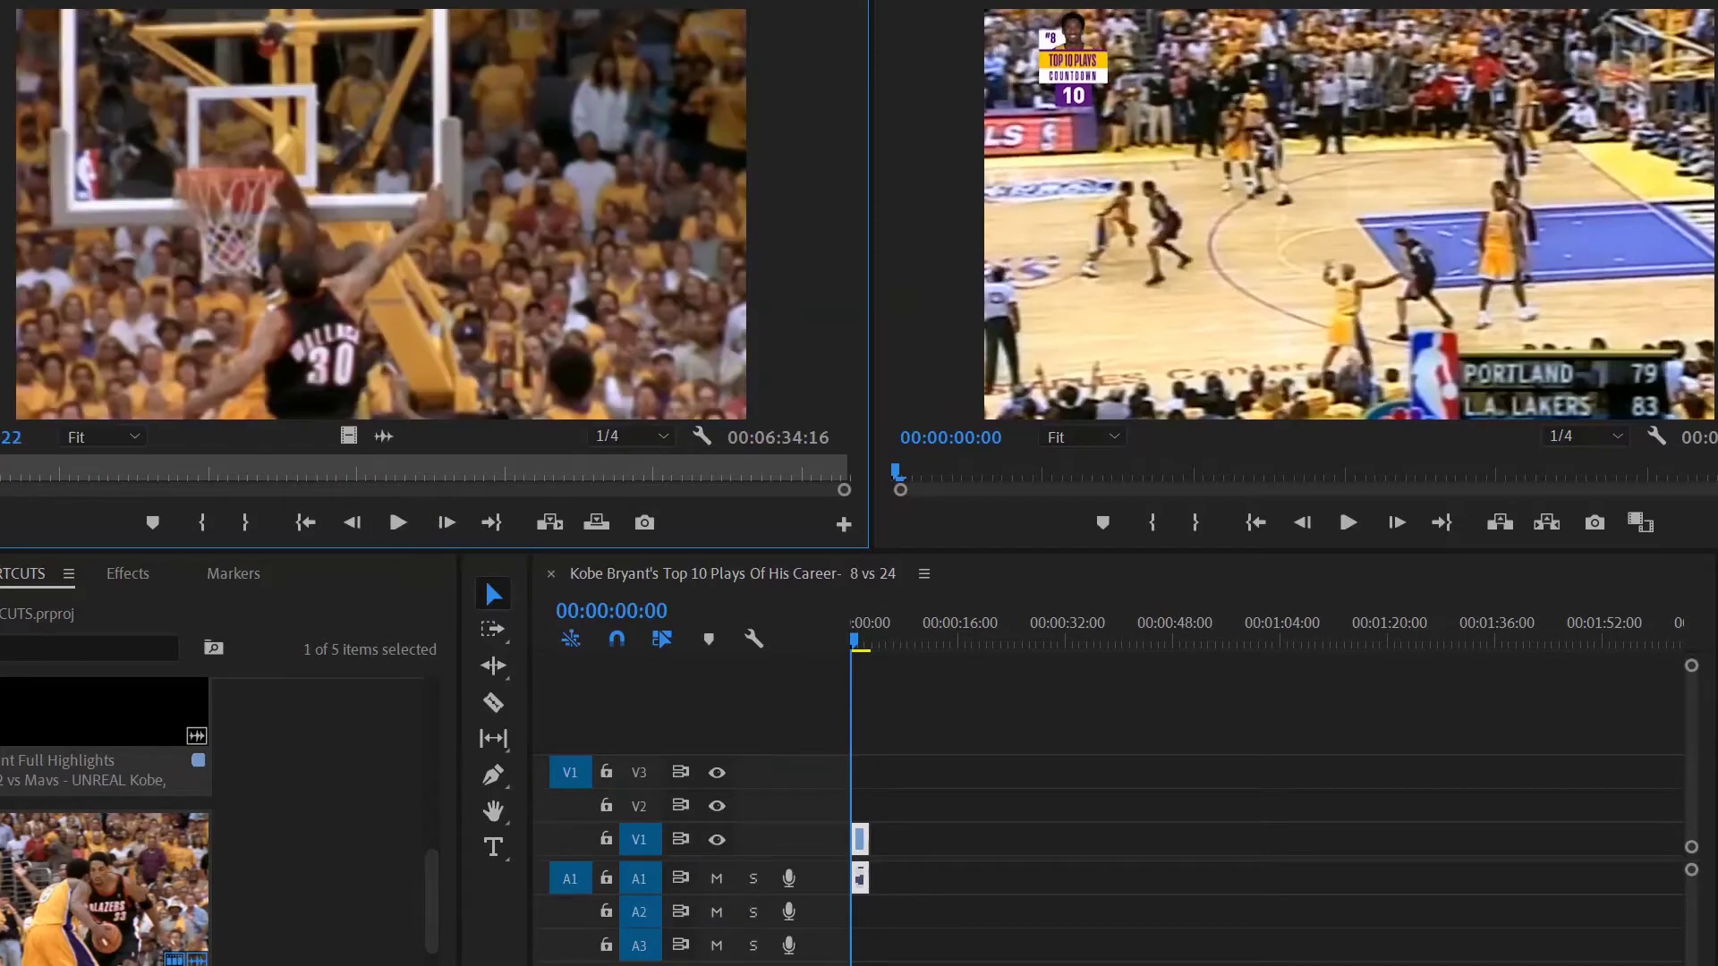
key(space)
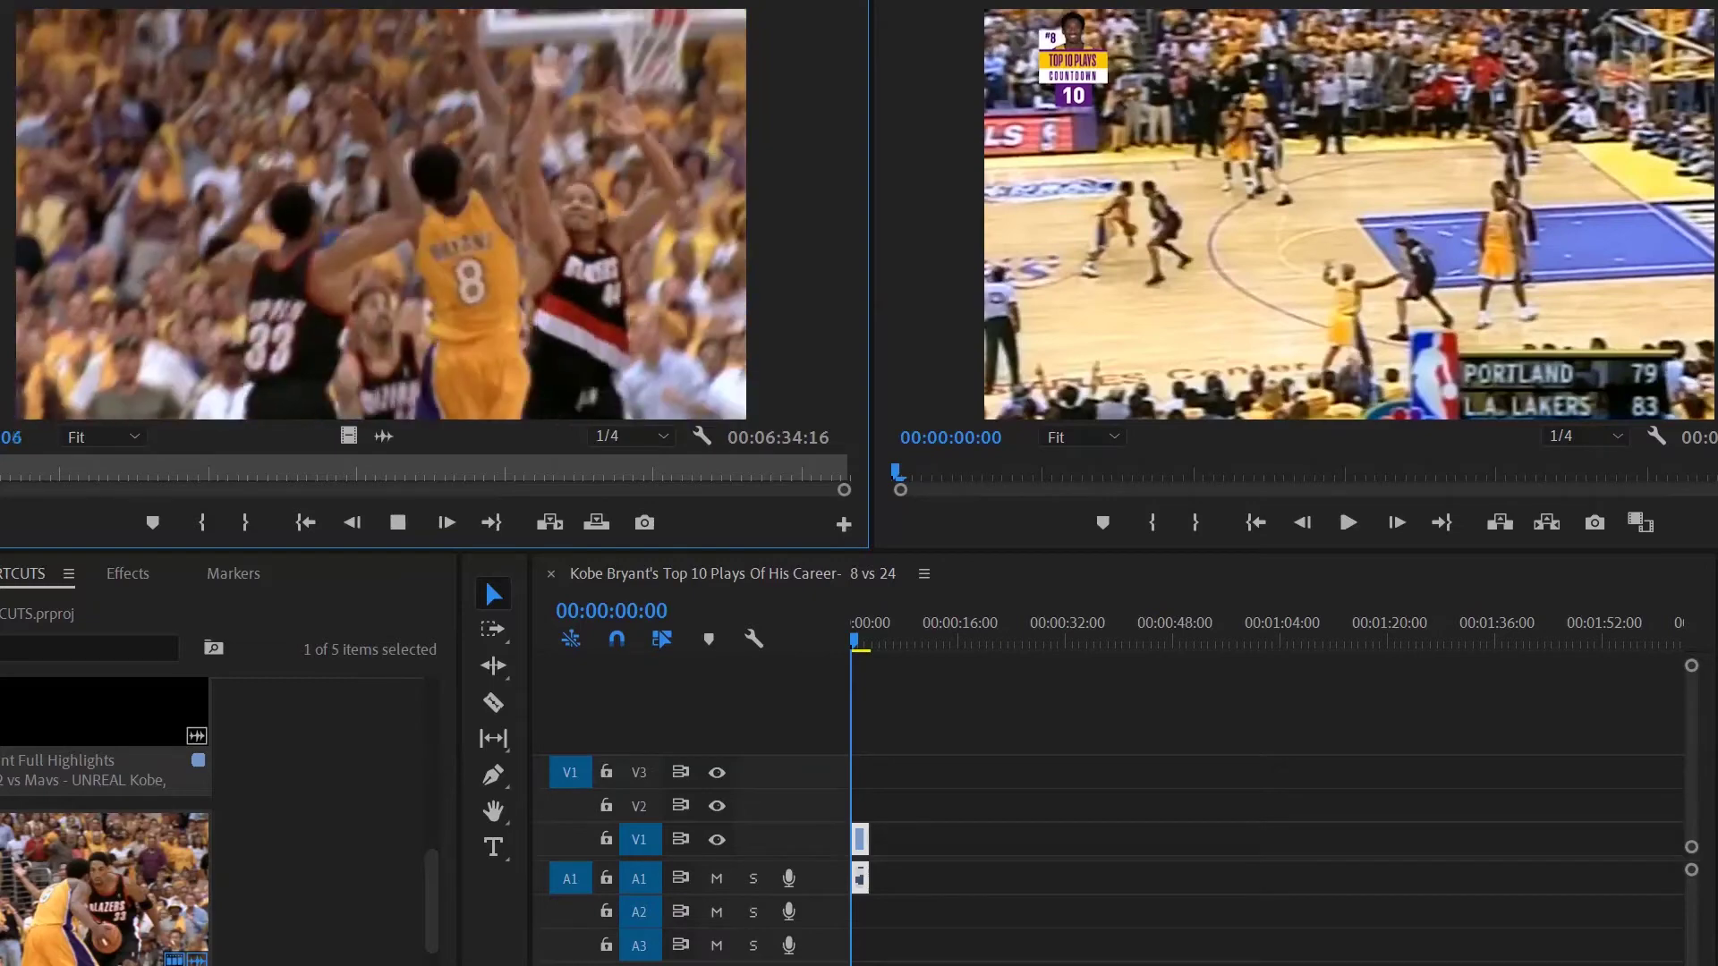
key(space)
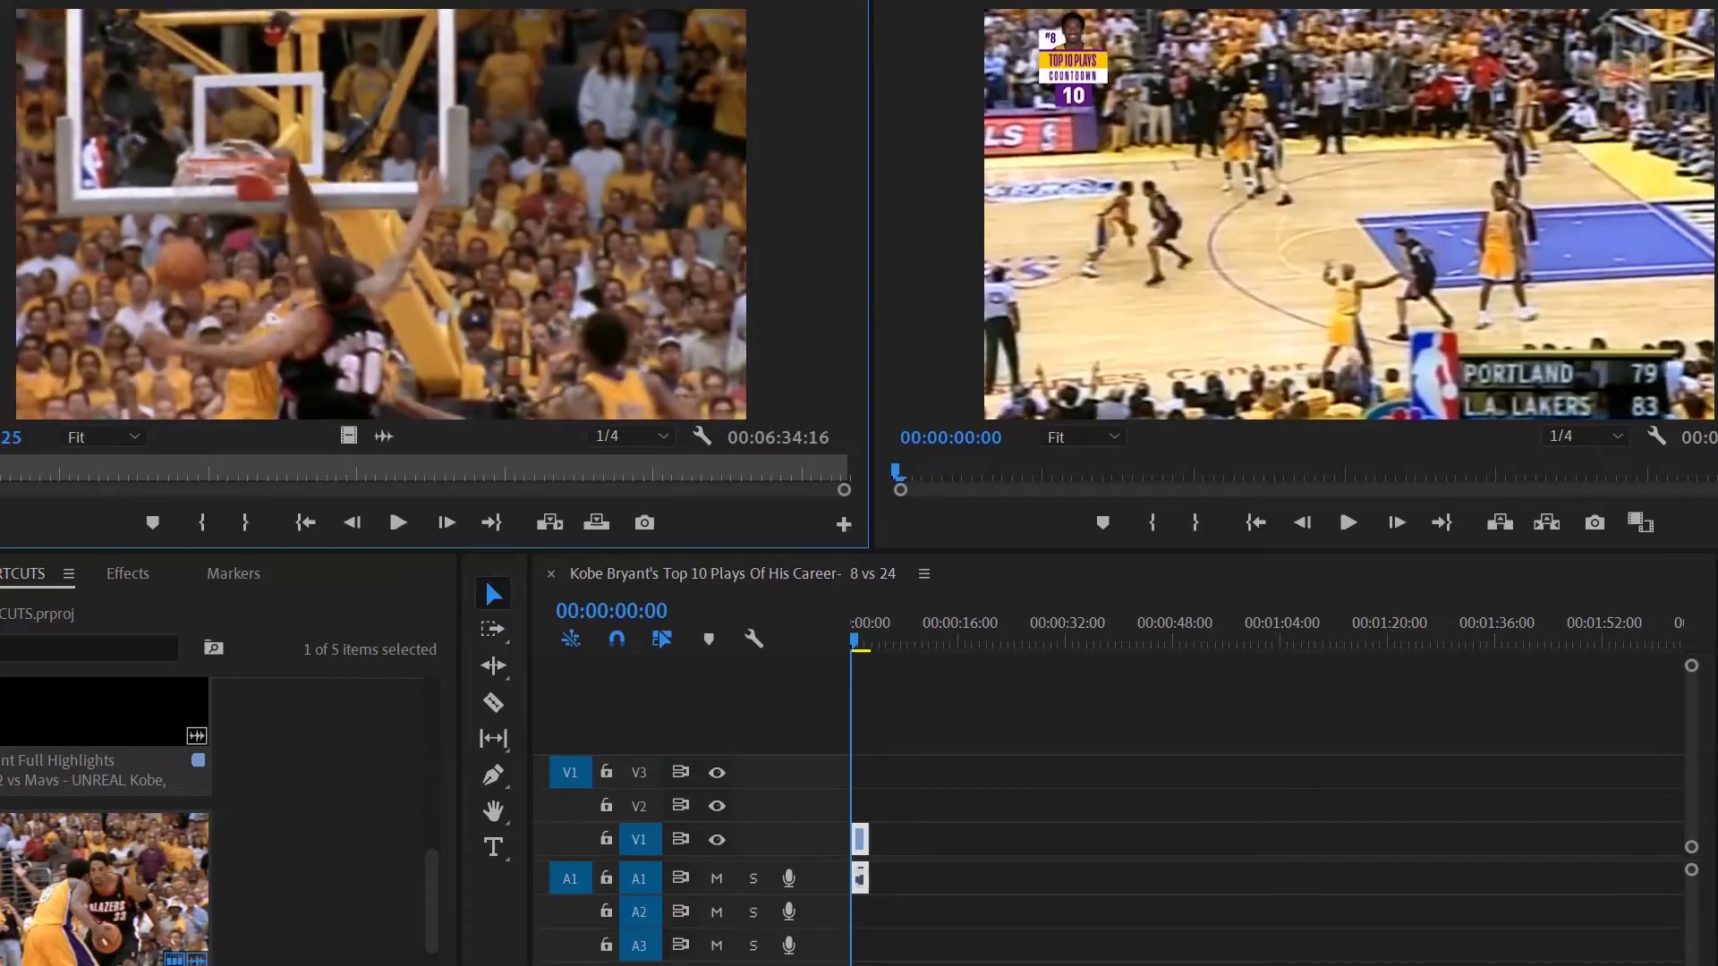
key(o)
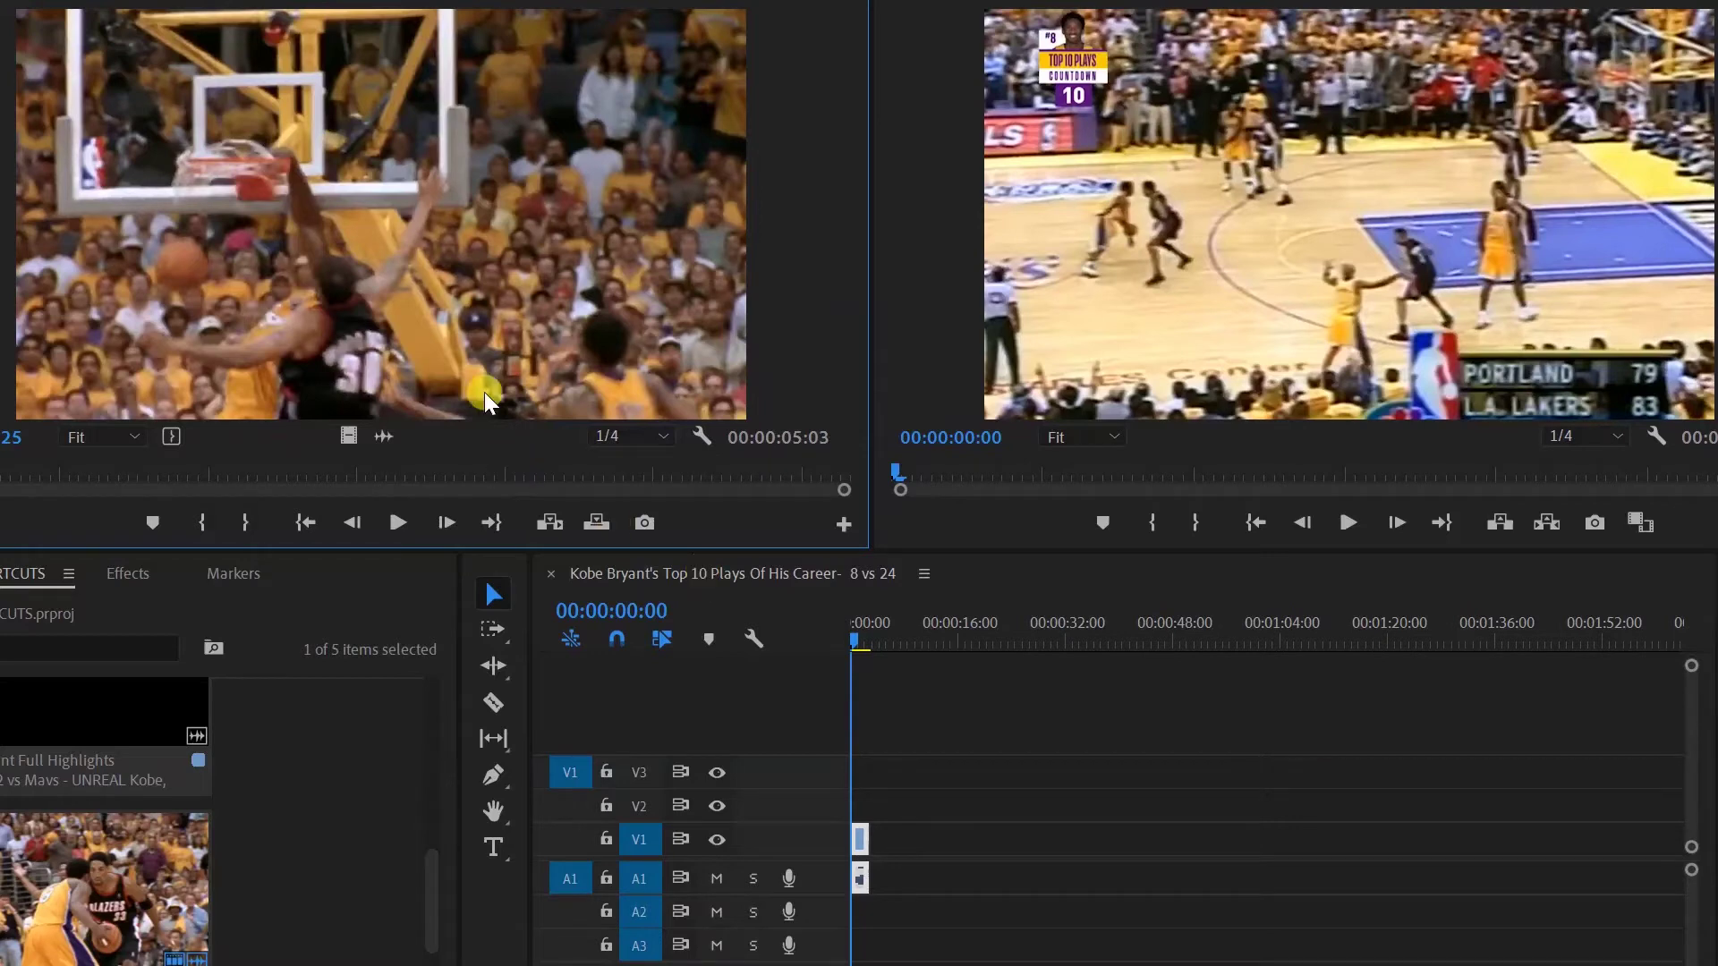
drag(411, 313, 881, 838)
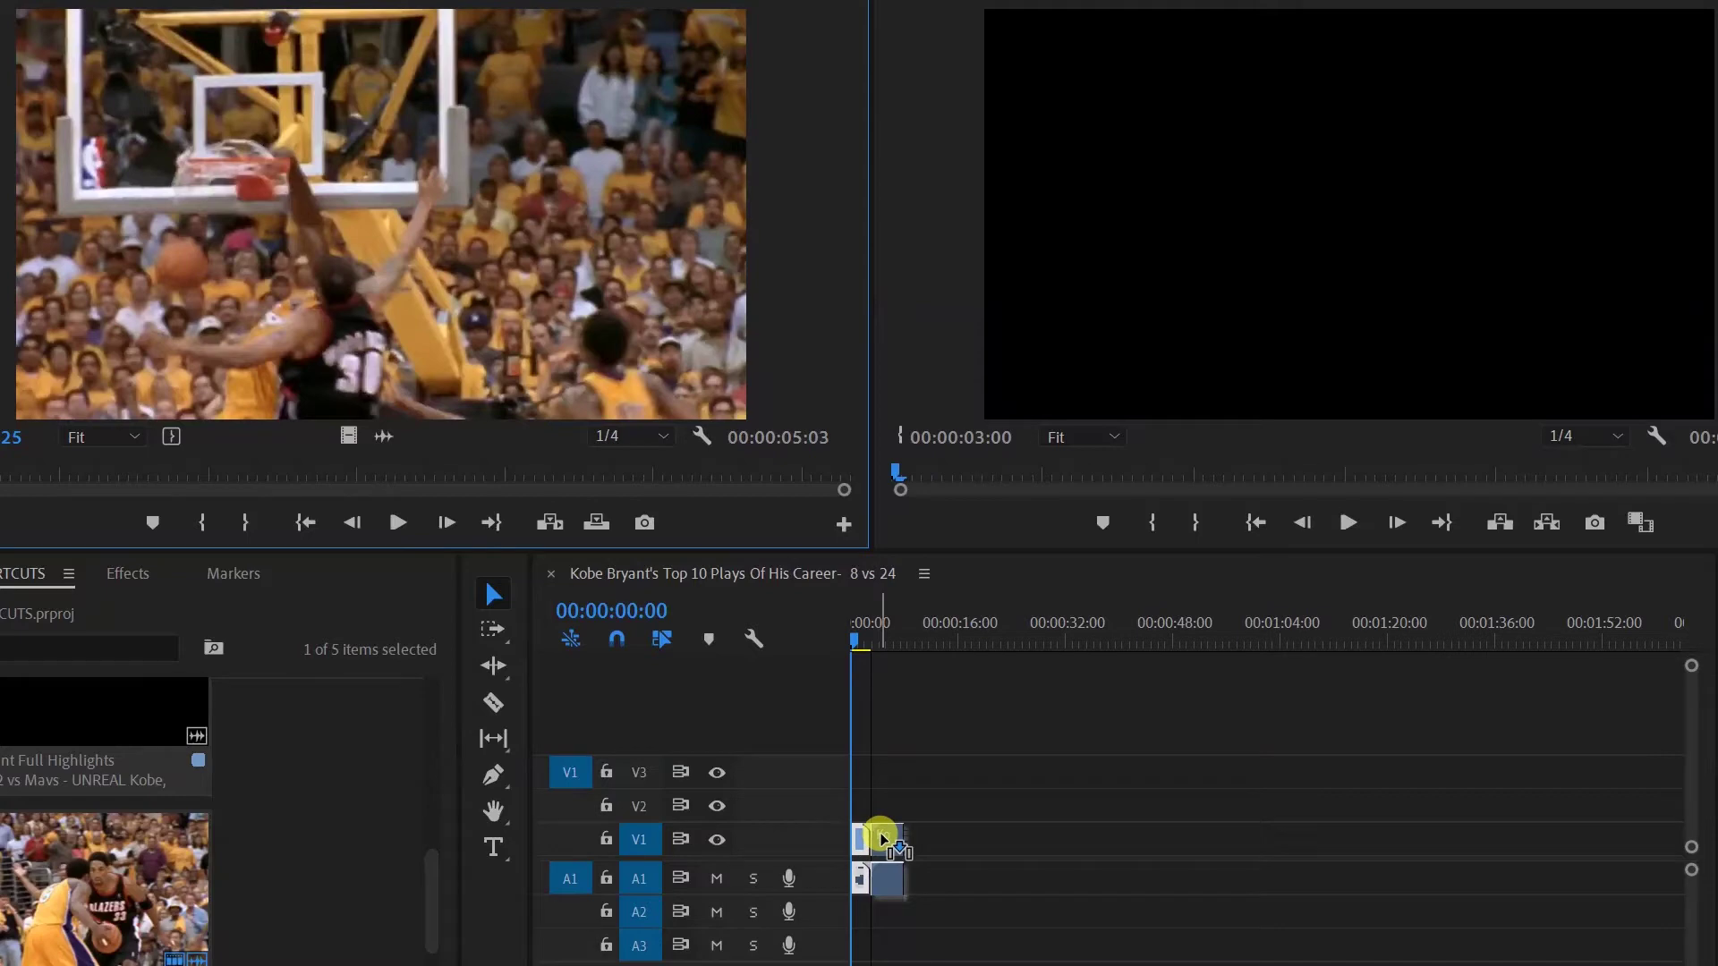
drag(881, 838, 881, 838)
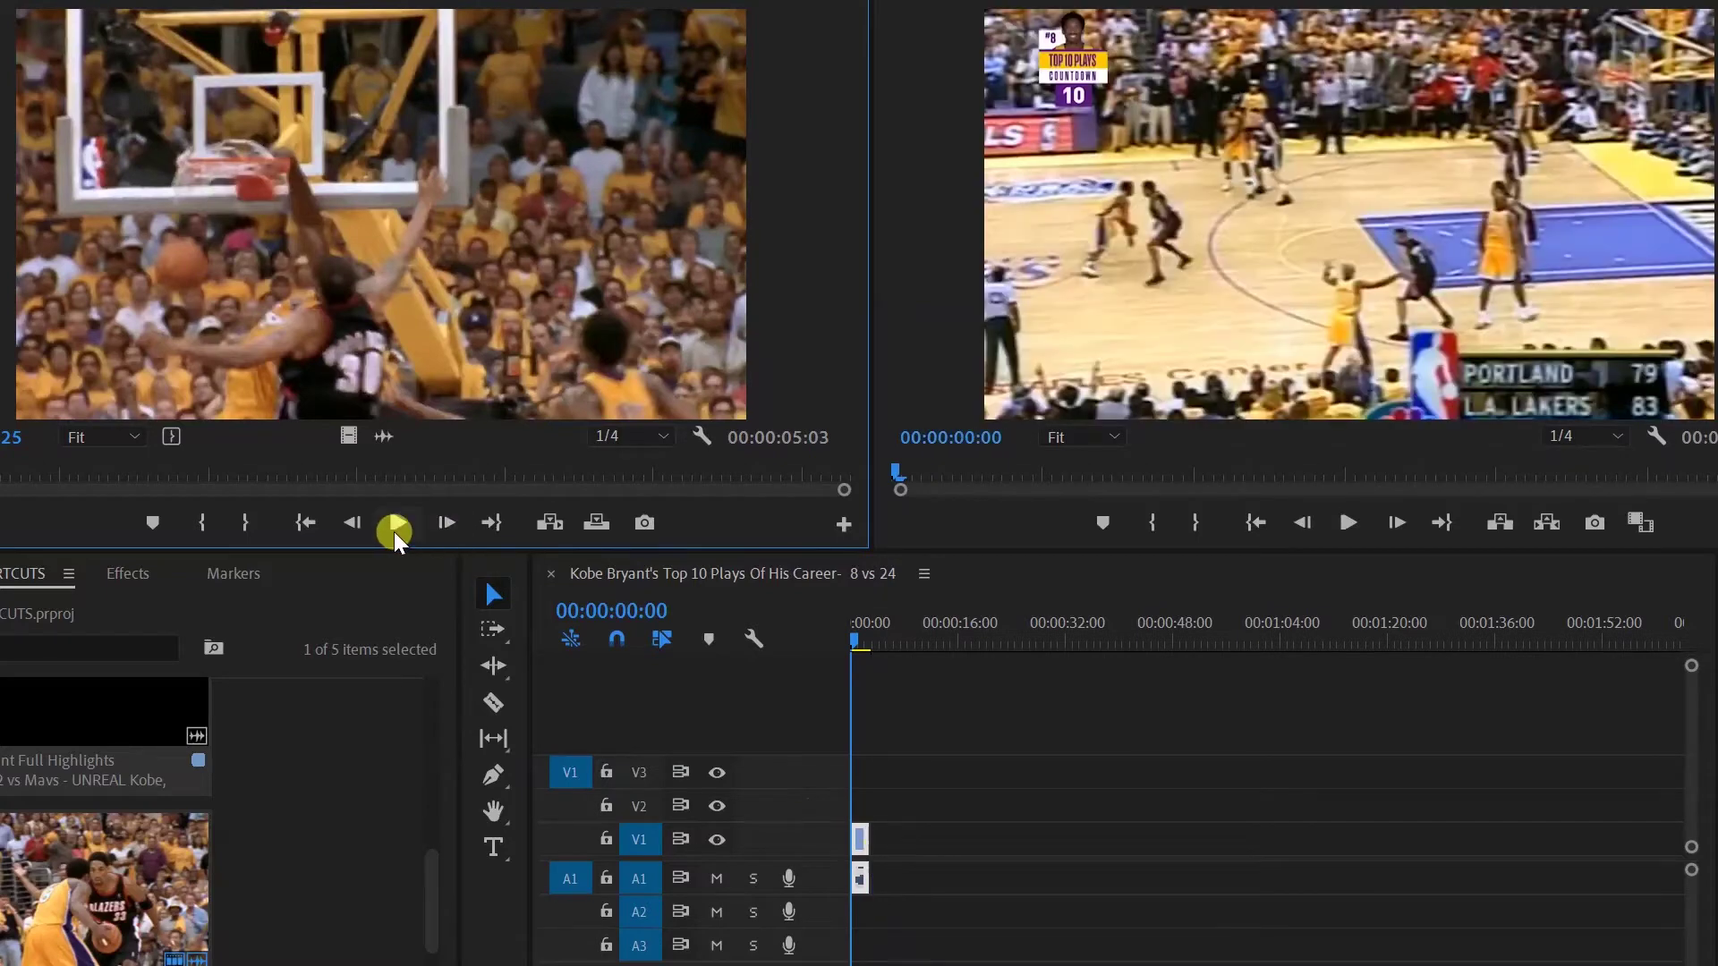
Step: Play the source clip on to the #24 play against New Orleans and mark In and Out points for a 00:00:02:26 segment
click(395, 531)
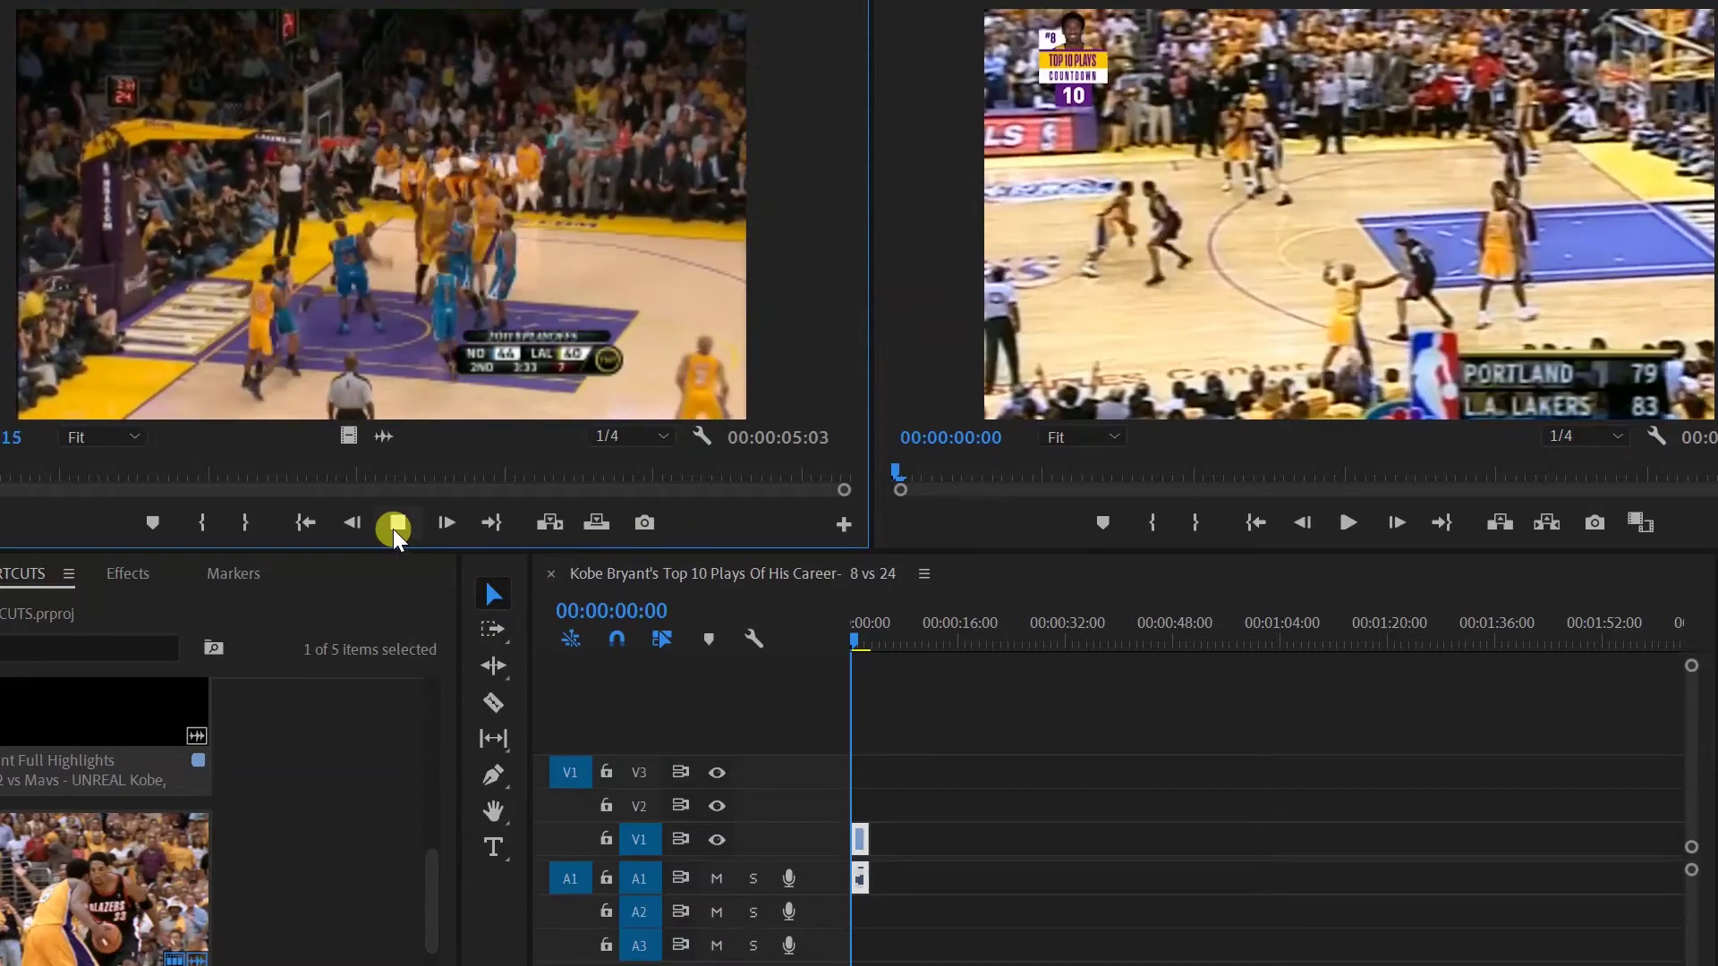
click(394, 529)
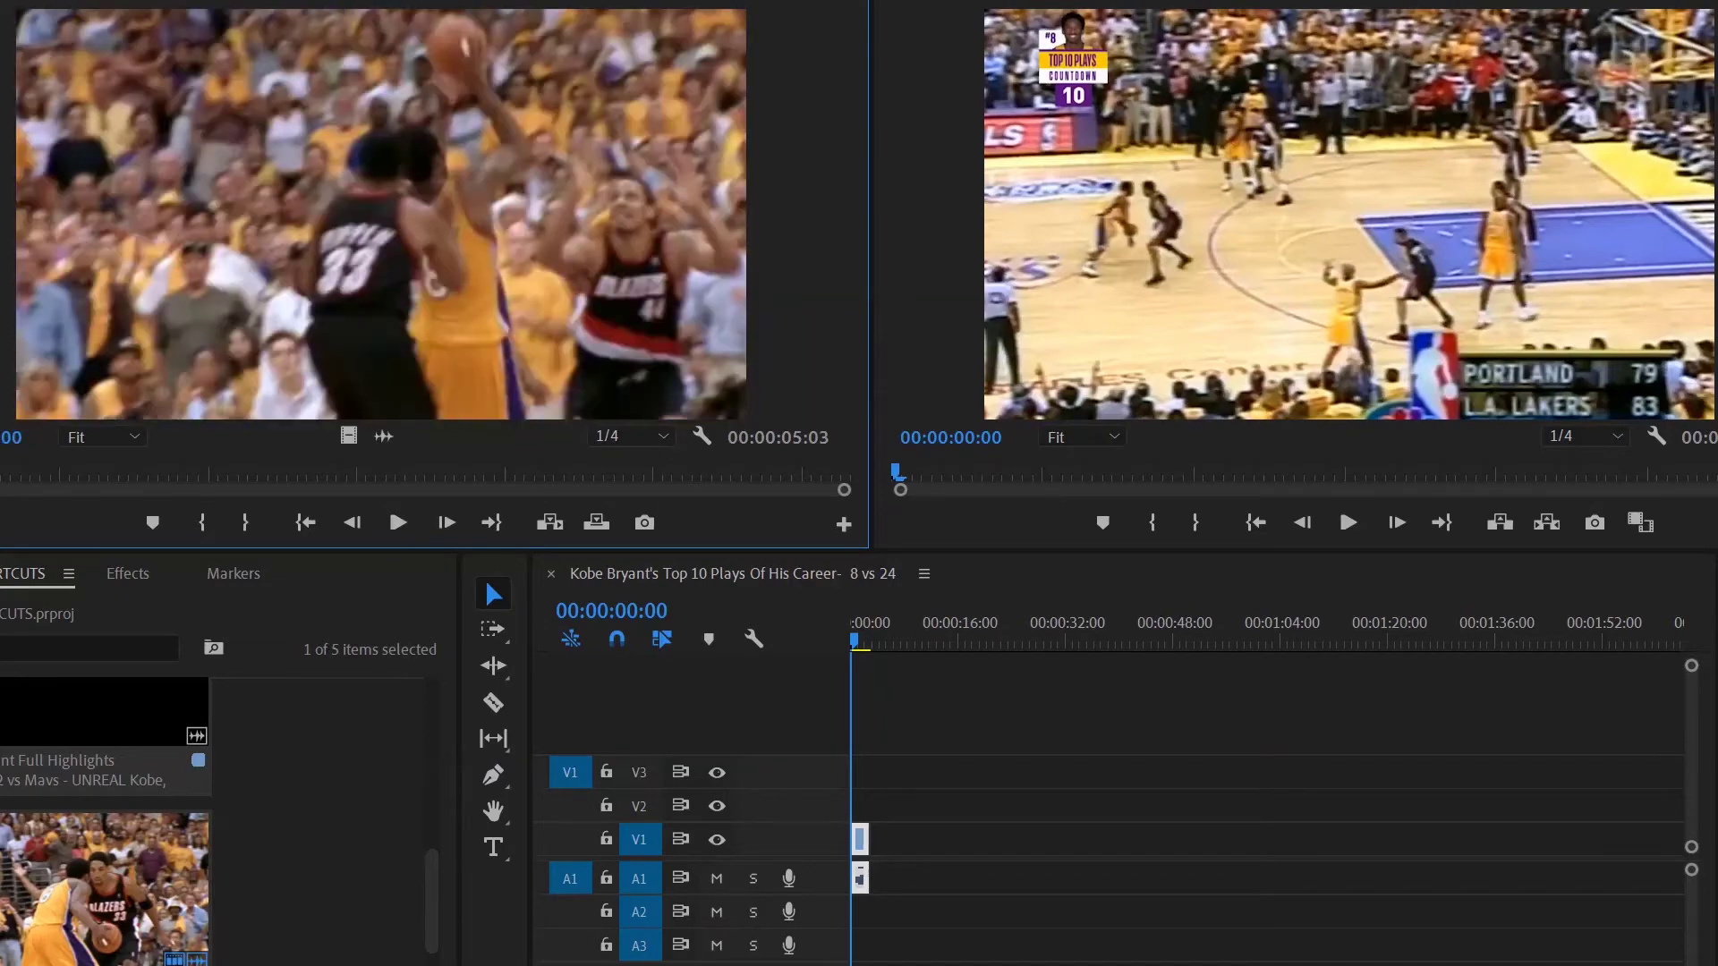
key(space)
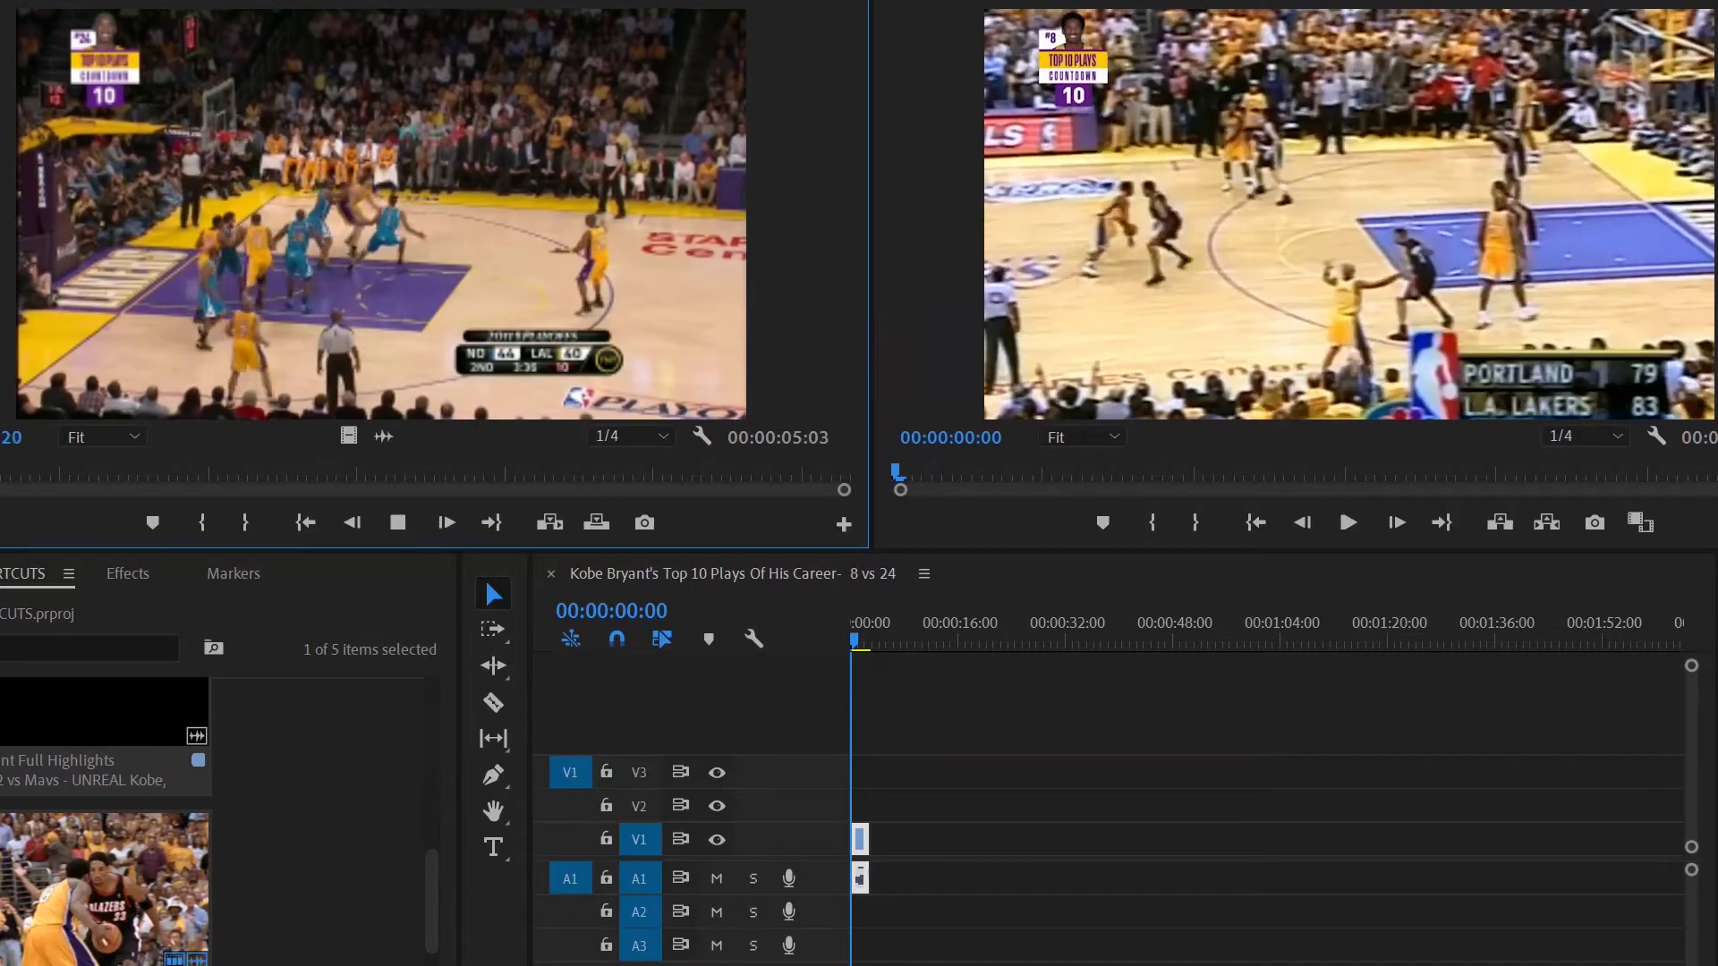
key(space)
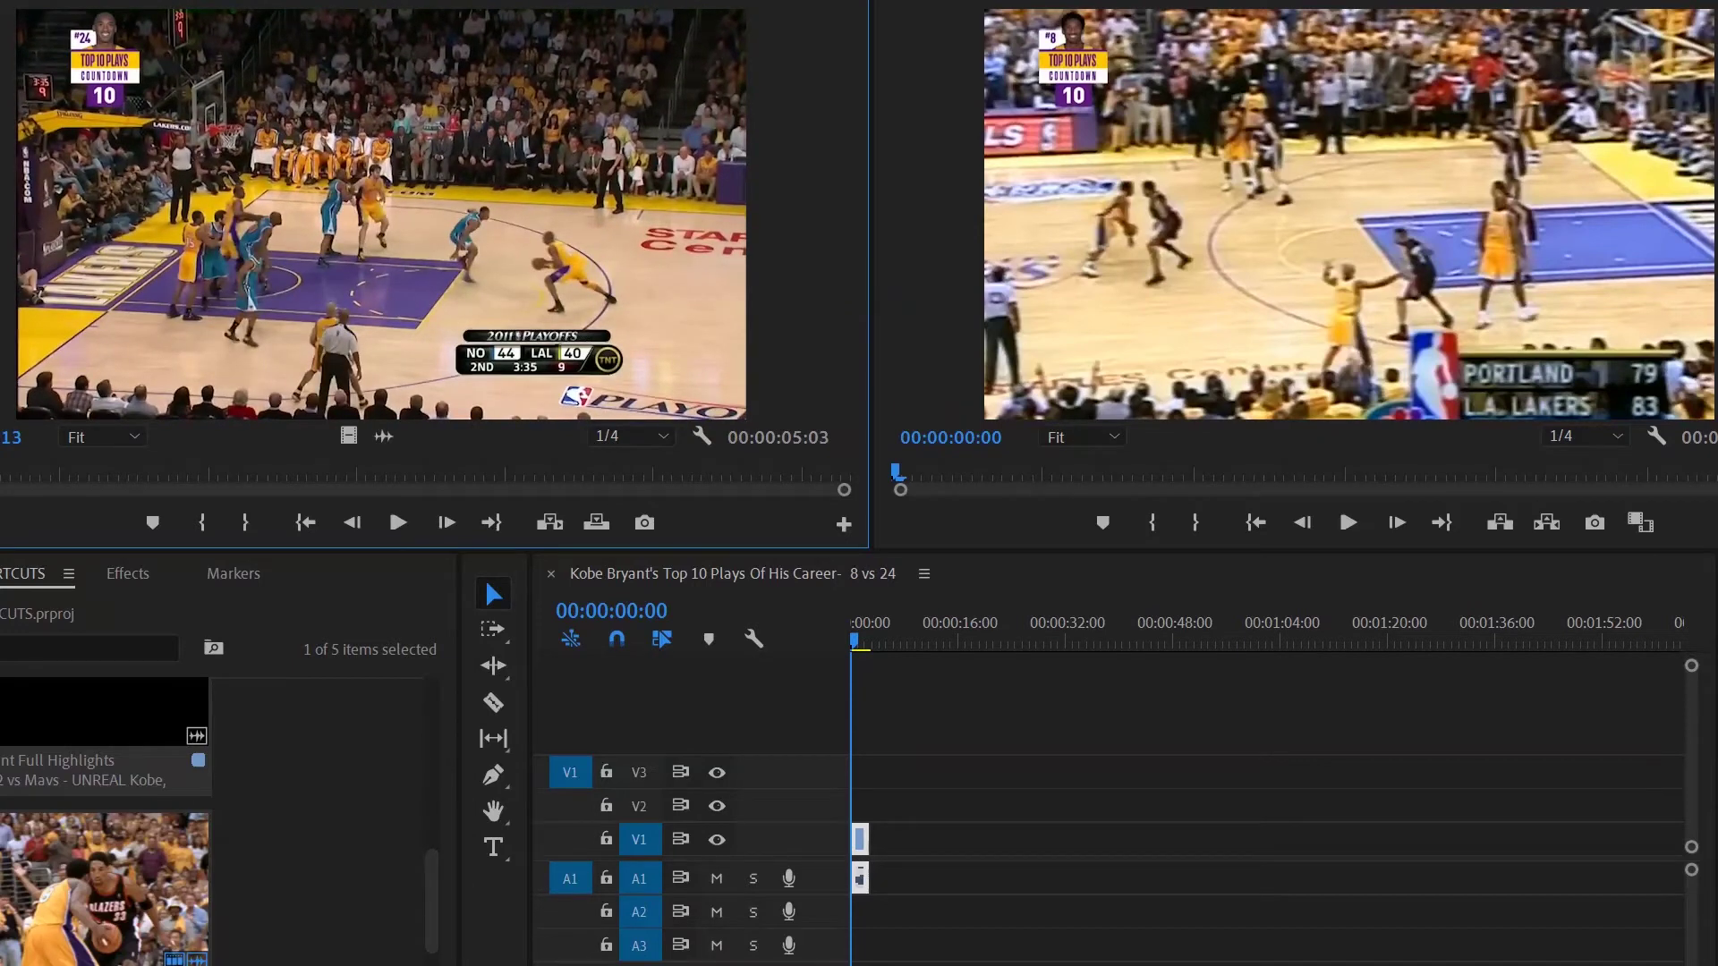
key(i)
key(space)
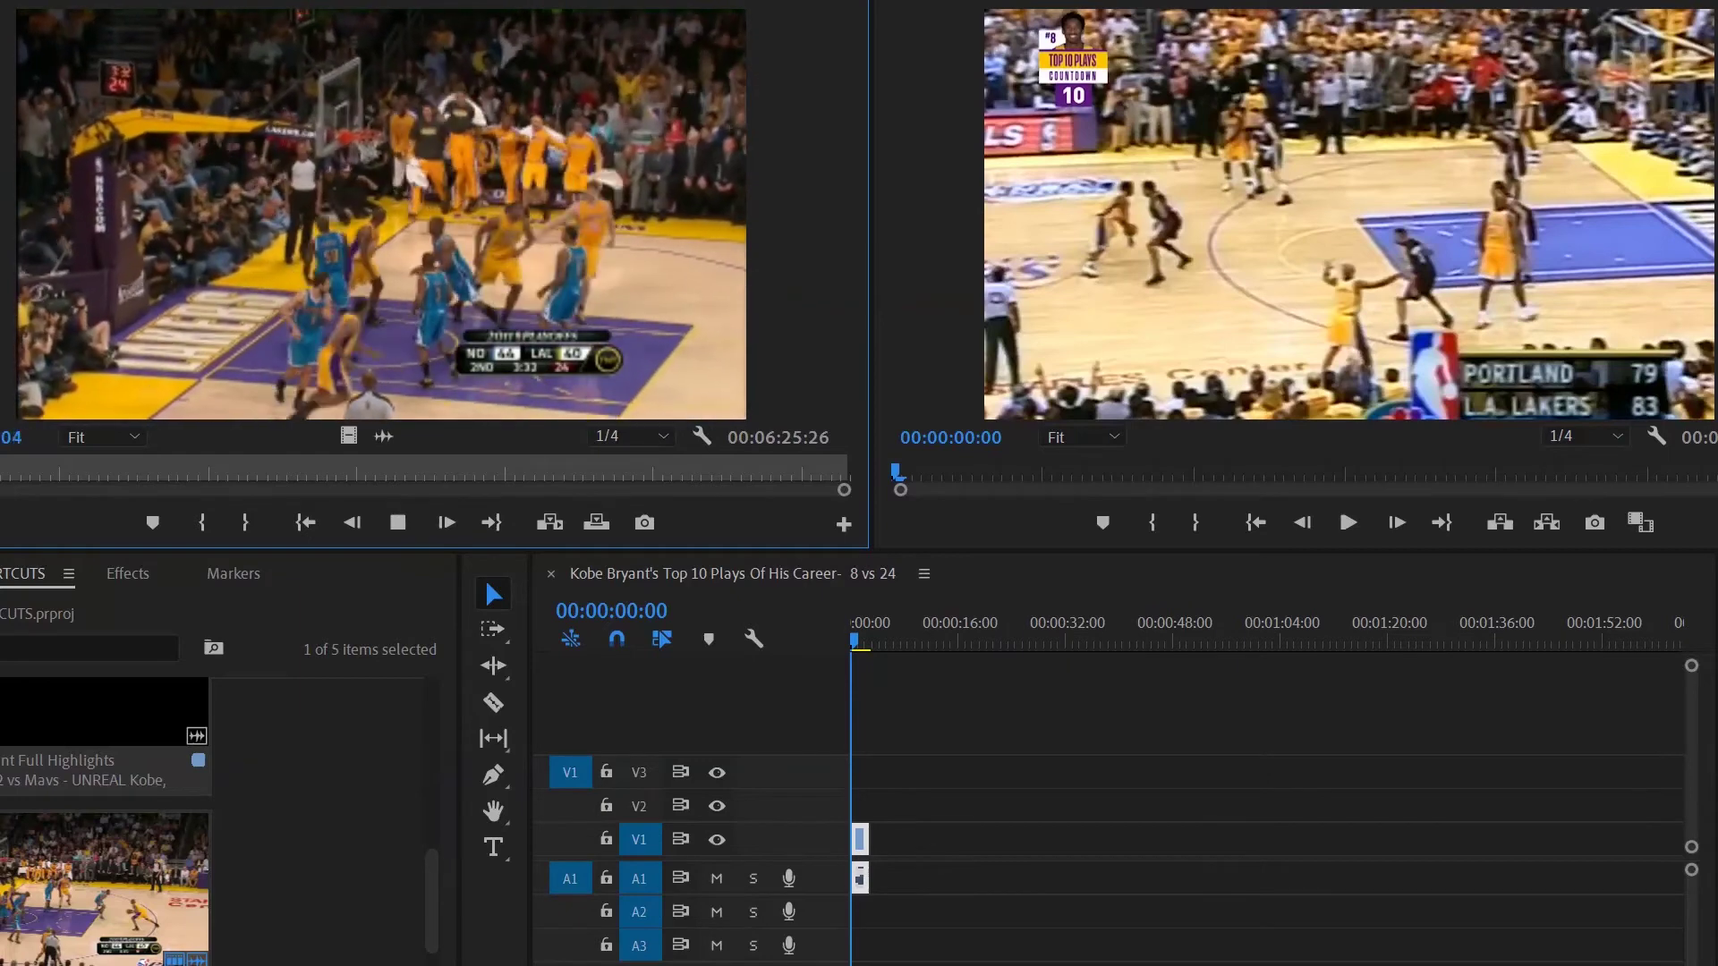
key(space)
key(o)
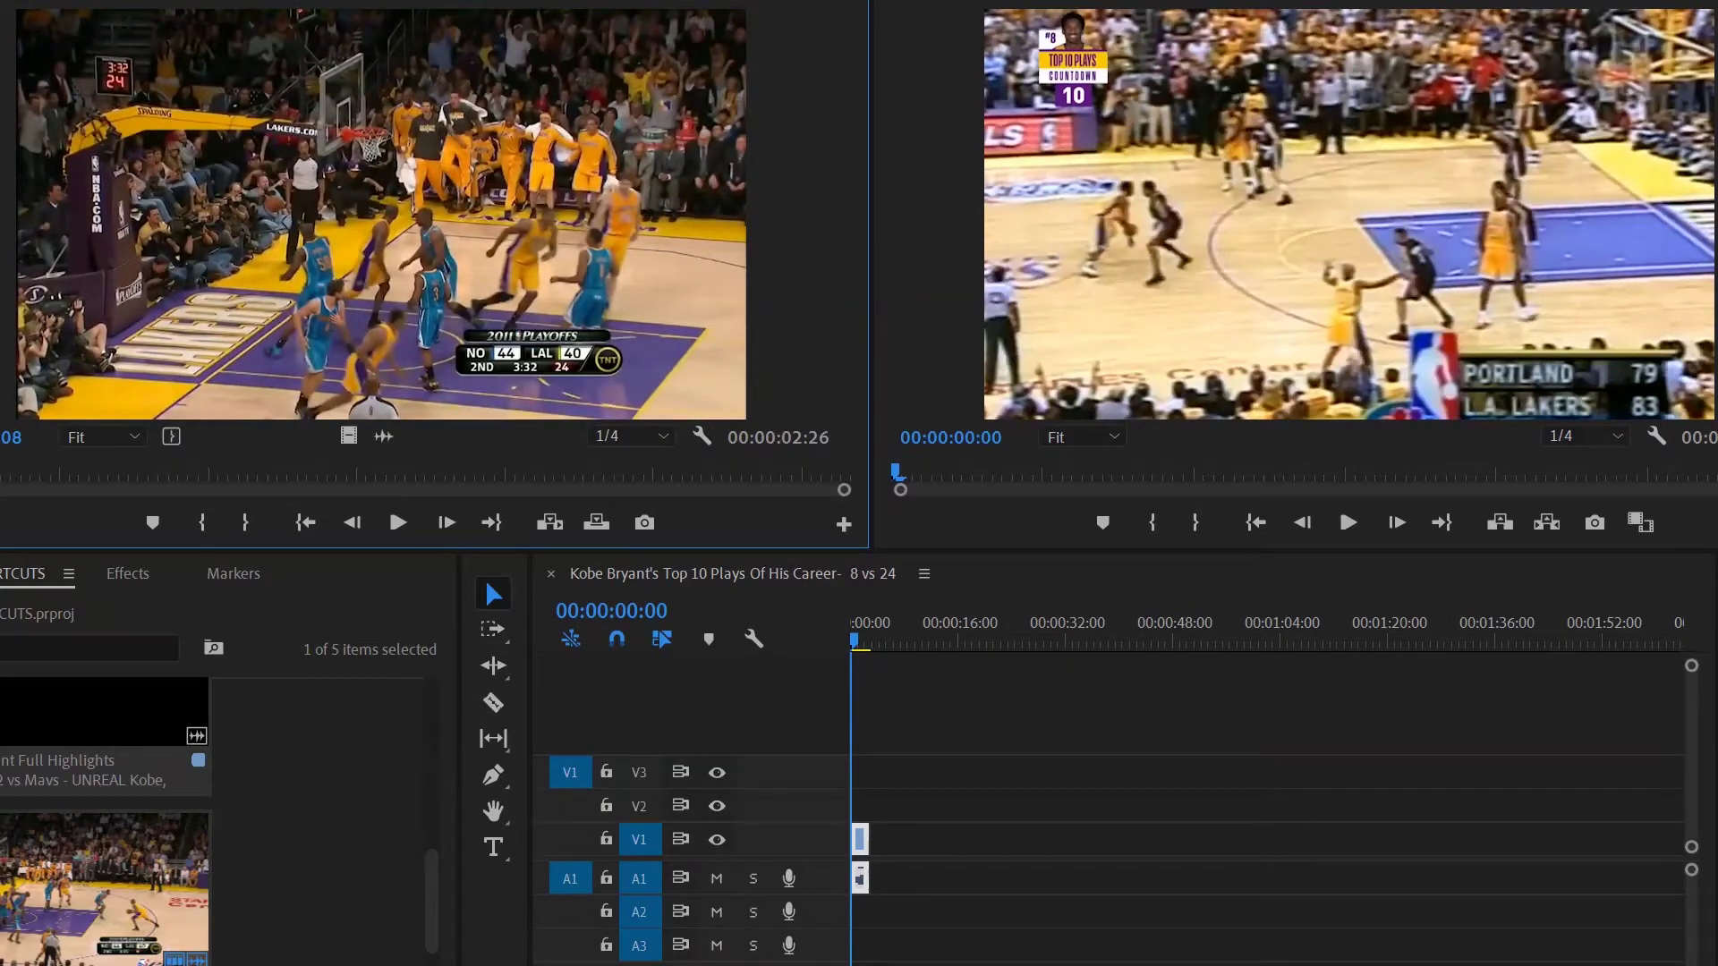
Step: Overwrite the marked segment onto V3 and A1 at the sequence start and play the result
click(585, 524)
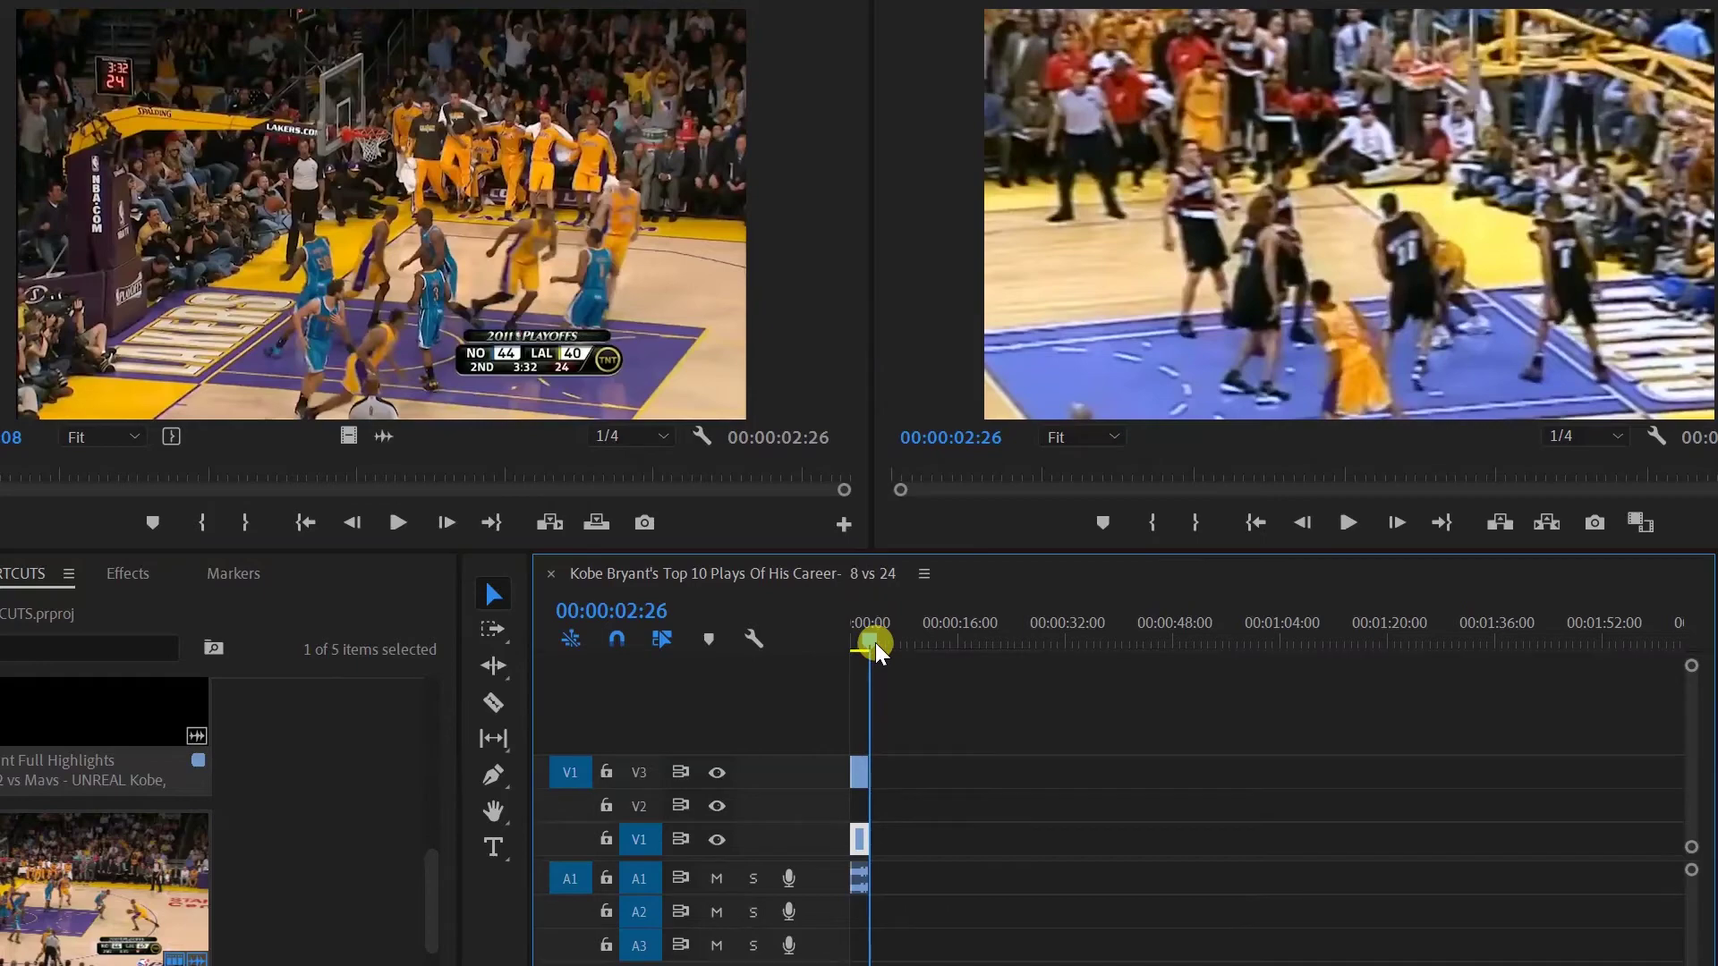
drag(875, 642, 818, 722)
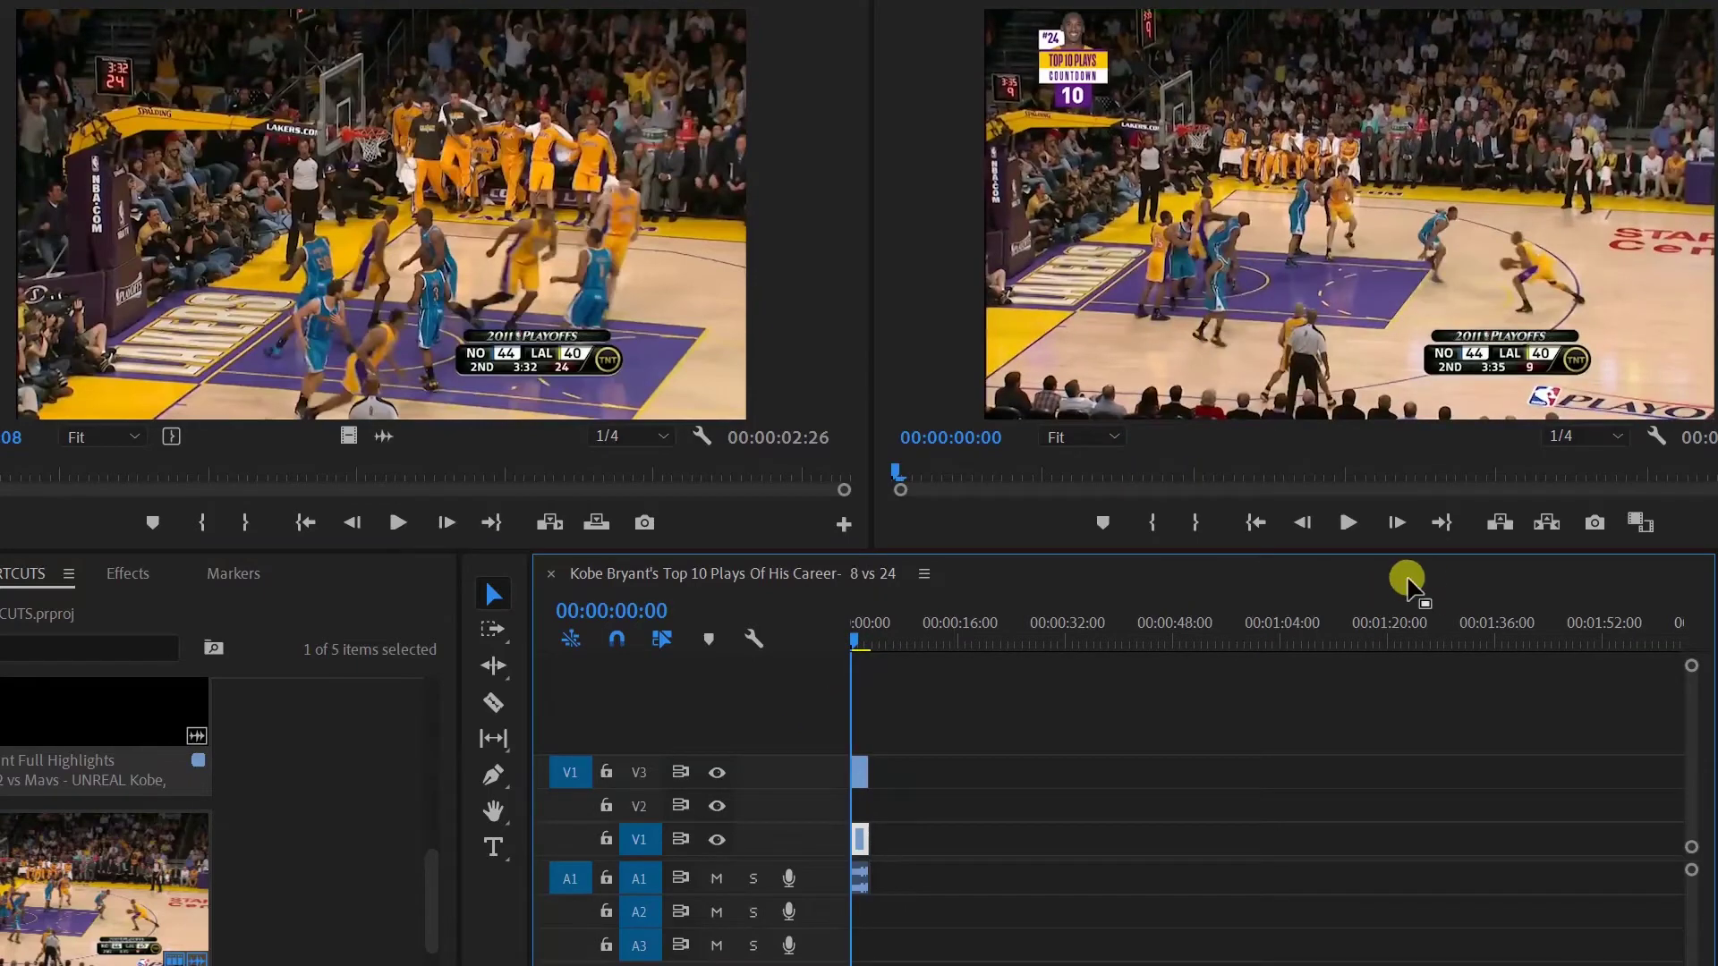
click(1349, 512)
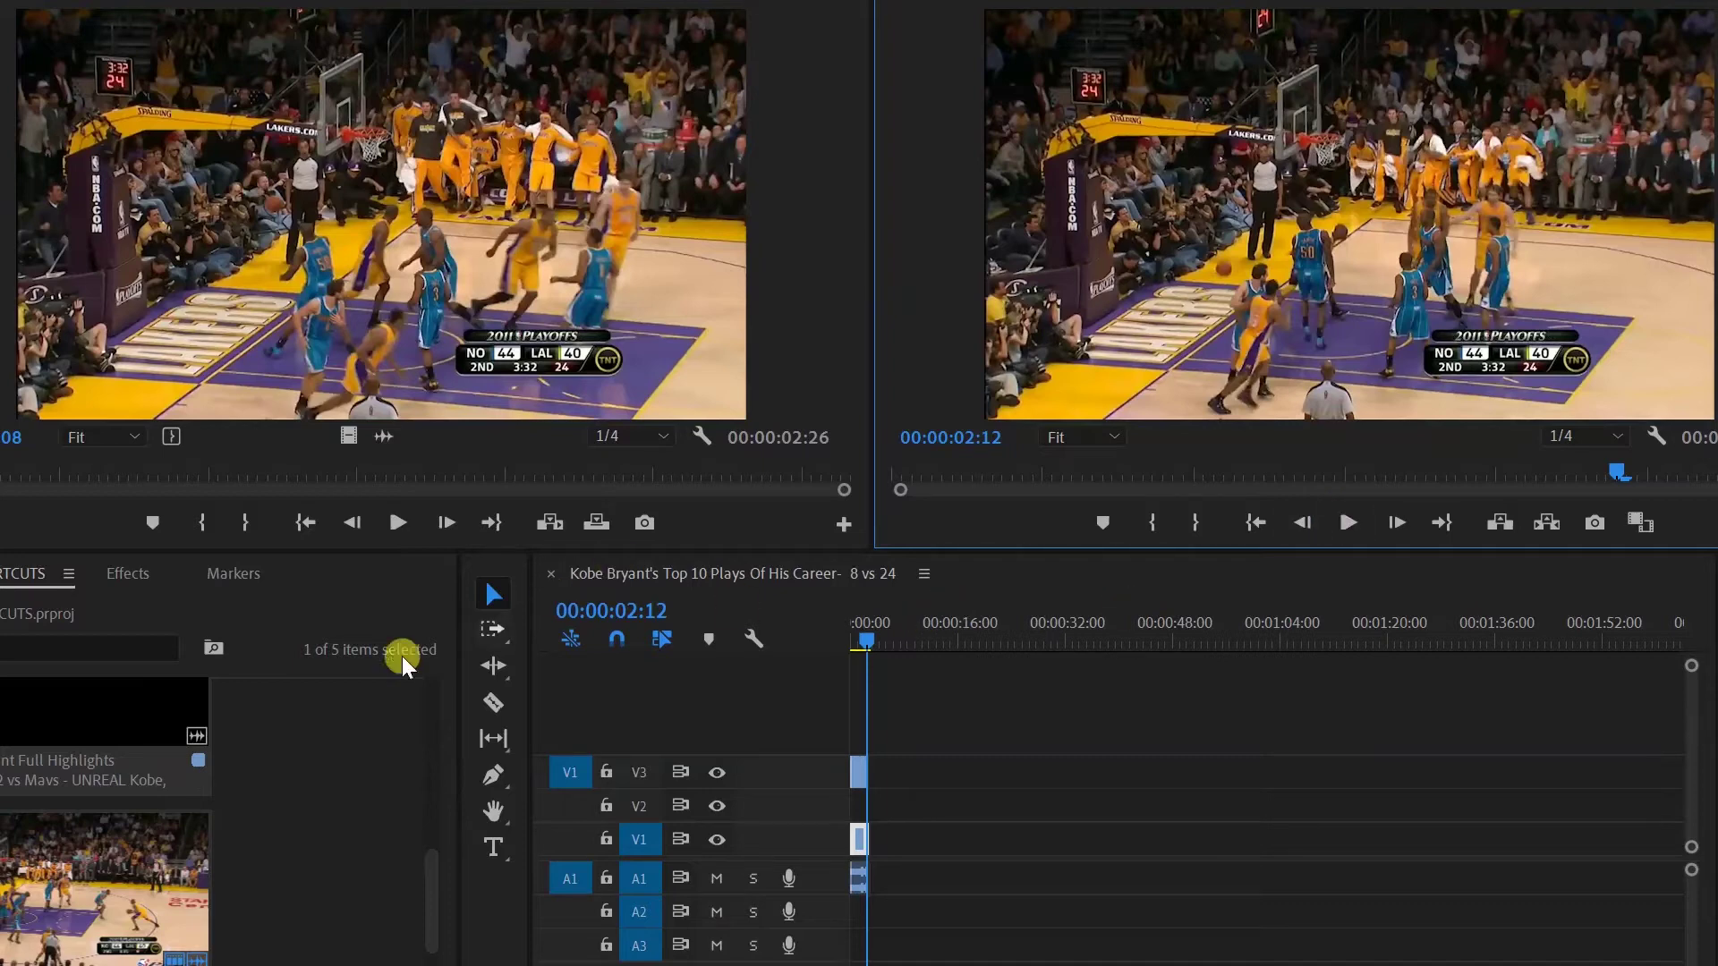
Step: Add "Kobe Bryant - Greatest Career Highlights - Mix.mp4" to V1 and A1, leaving a gap after the opening segments
drag(431, 903, 444, 697)
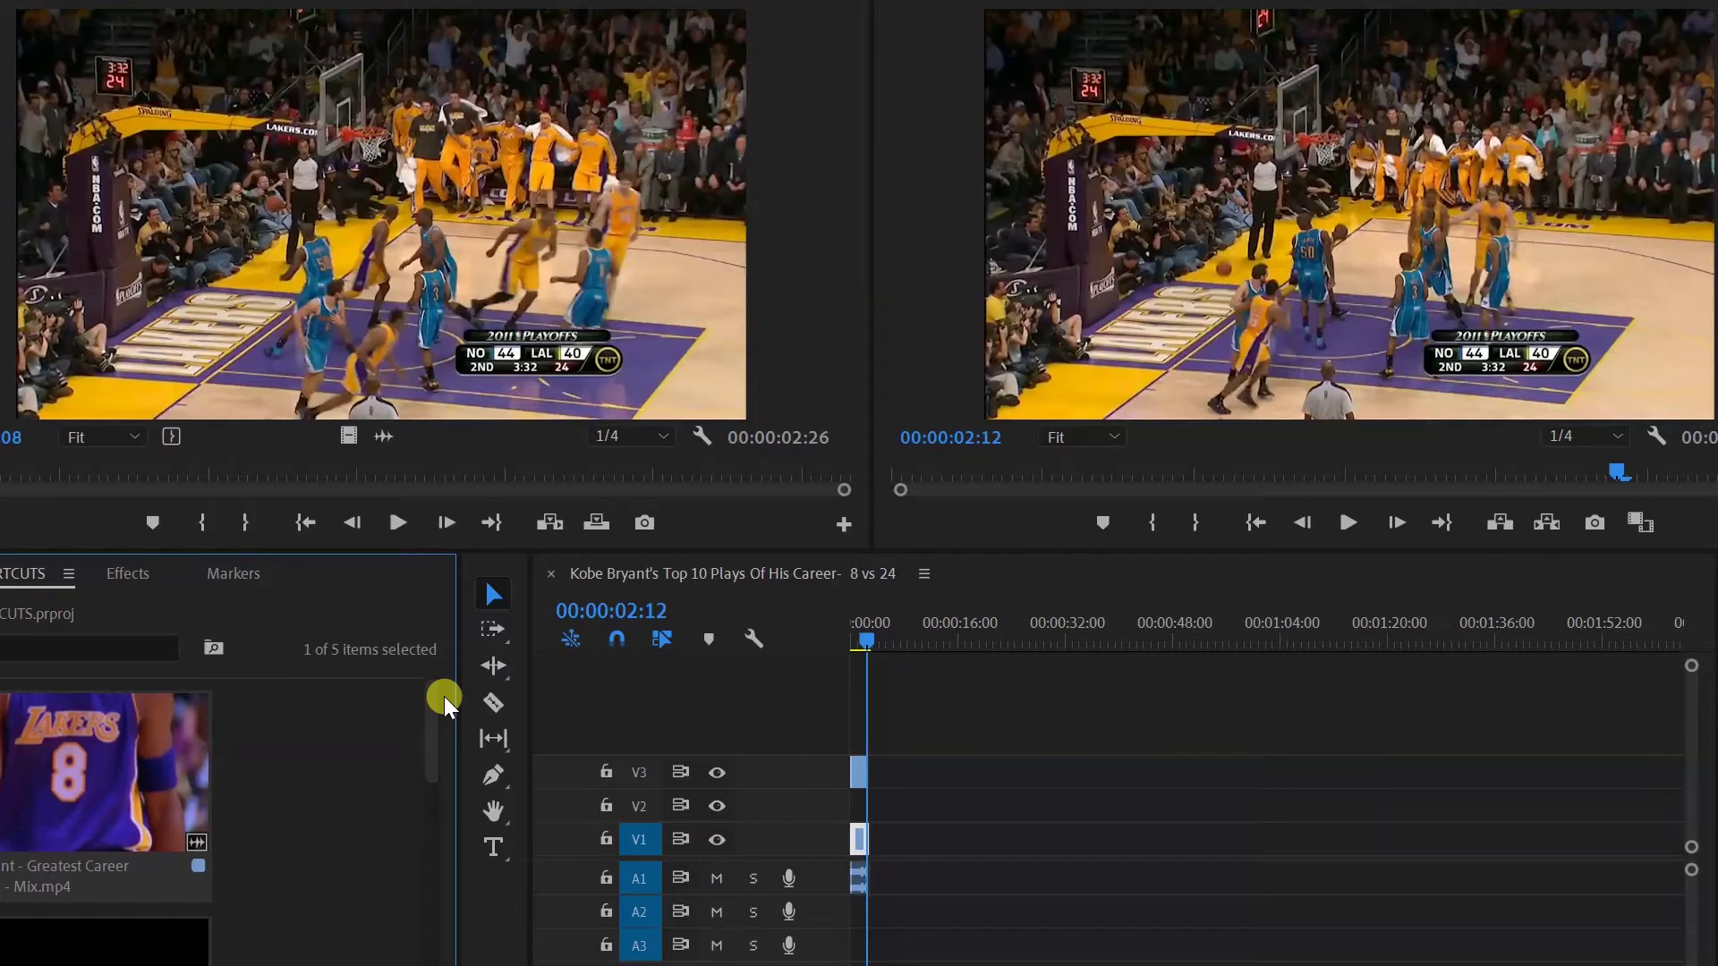
drag(371, 414, 358, 195)
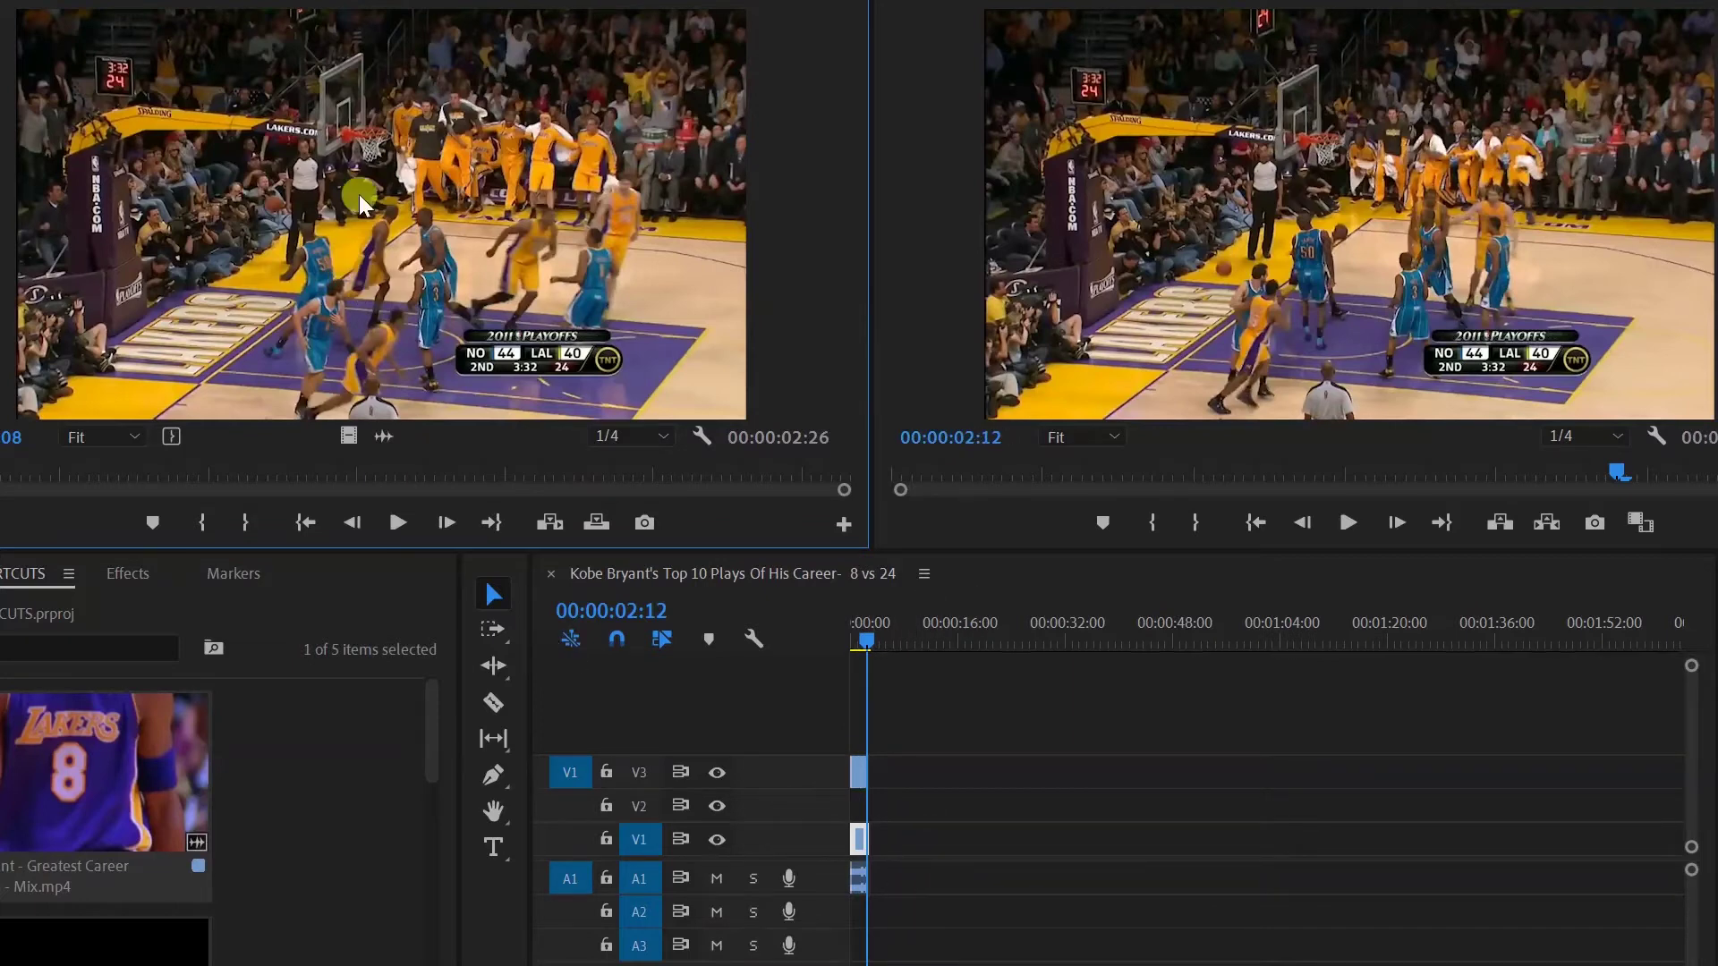
drag(98, 779, 970, 836)
click(866, 857)
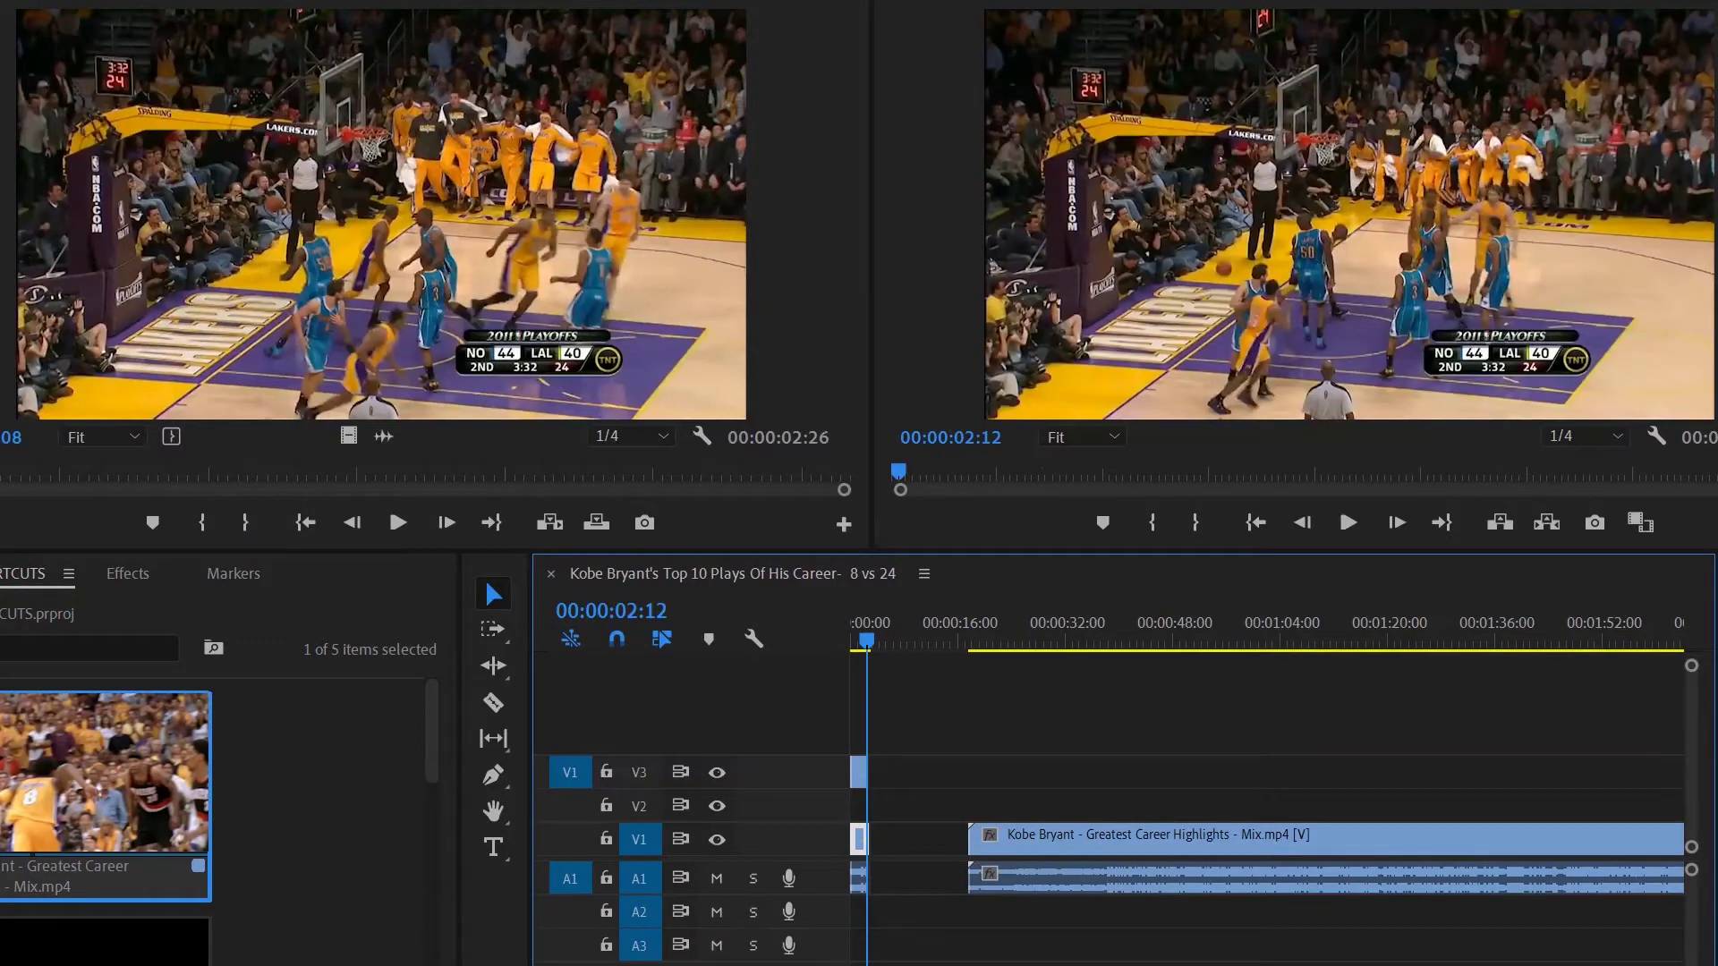
Step: Add "Kobe Bryant Career Highlights.mp4" to V1 and A1 directly after the Greatest Career Highlights clip
key(minus)
key(minus)
key(minus)
key(minus)
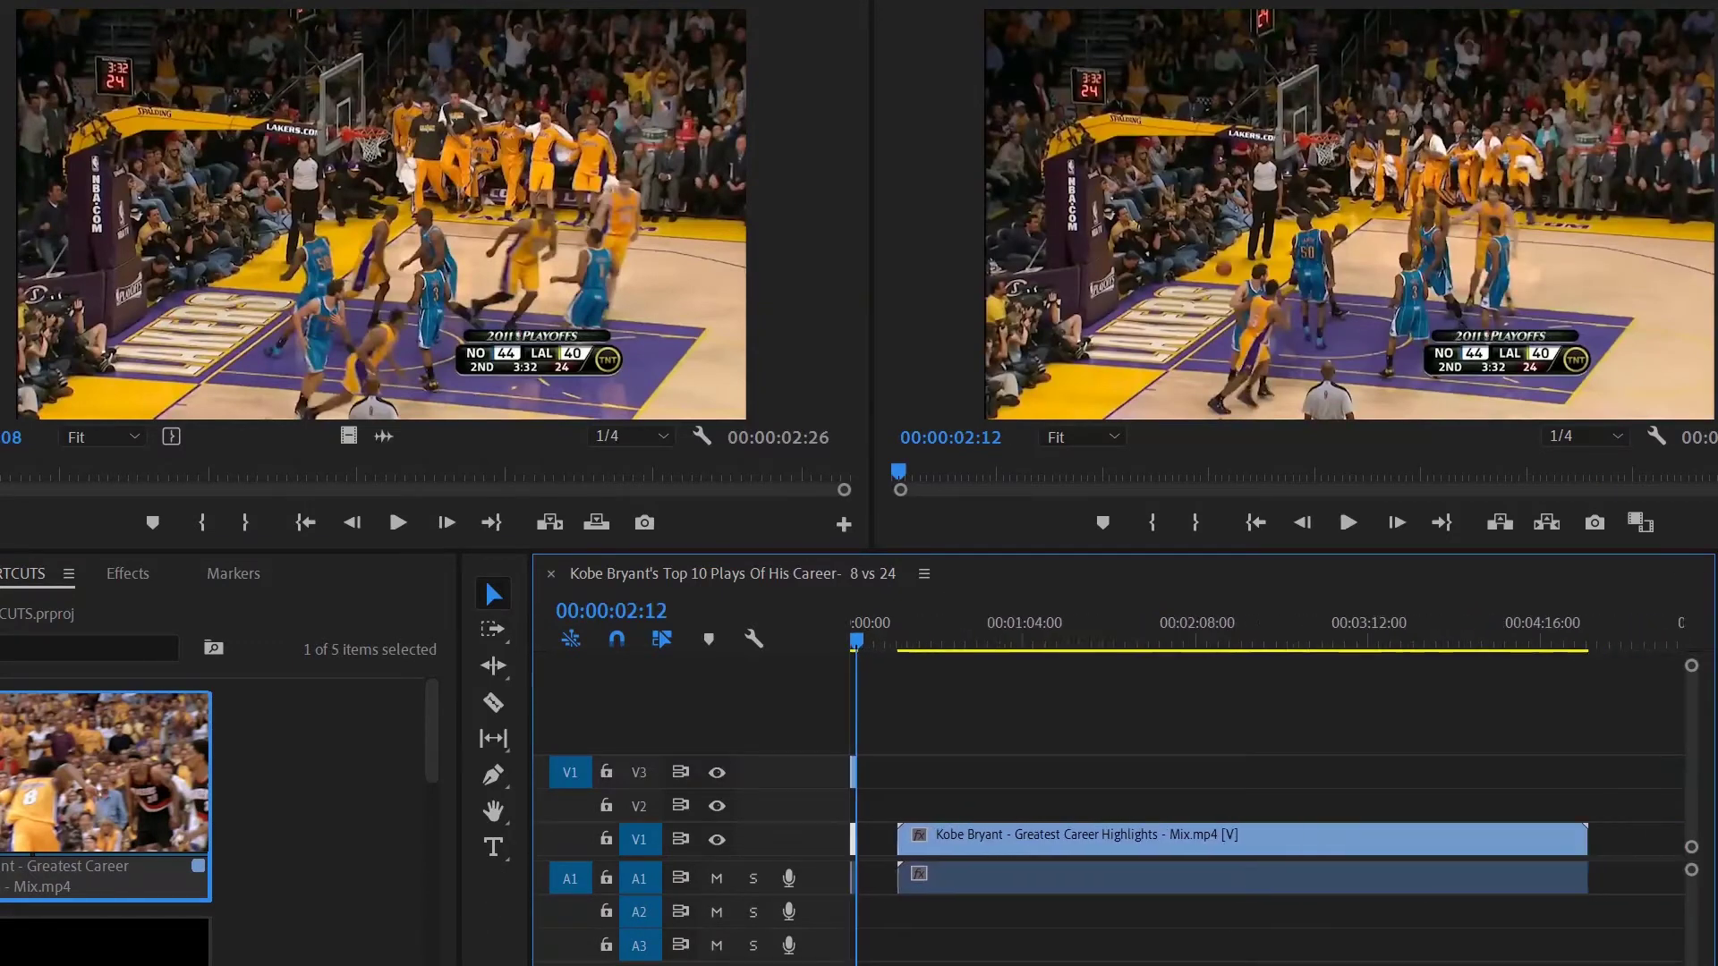
drag(152, 954, 1391, 846)
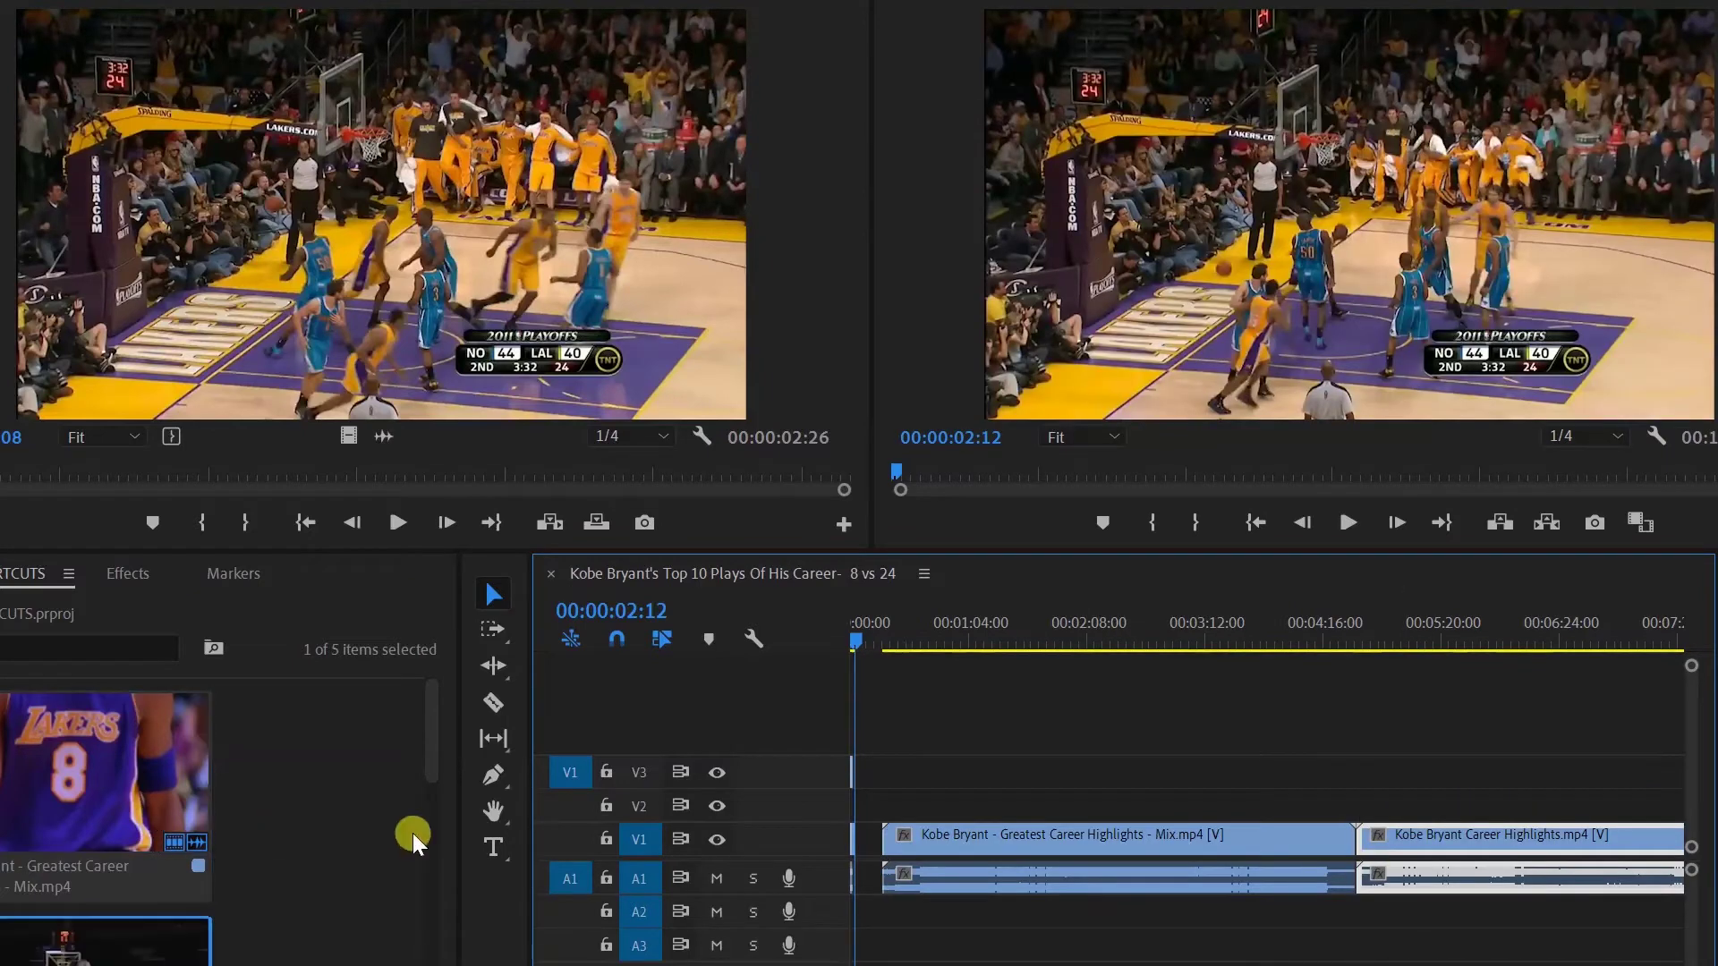
Step: Add the "Kobe Bryant Full Highlights 2008.03.02 vs Mavs" clip directly after the last clip on V1 and A1
scroll(422, 797, down, 3)
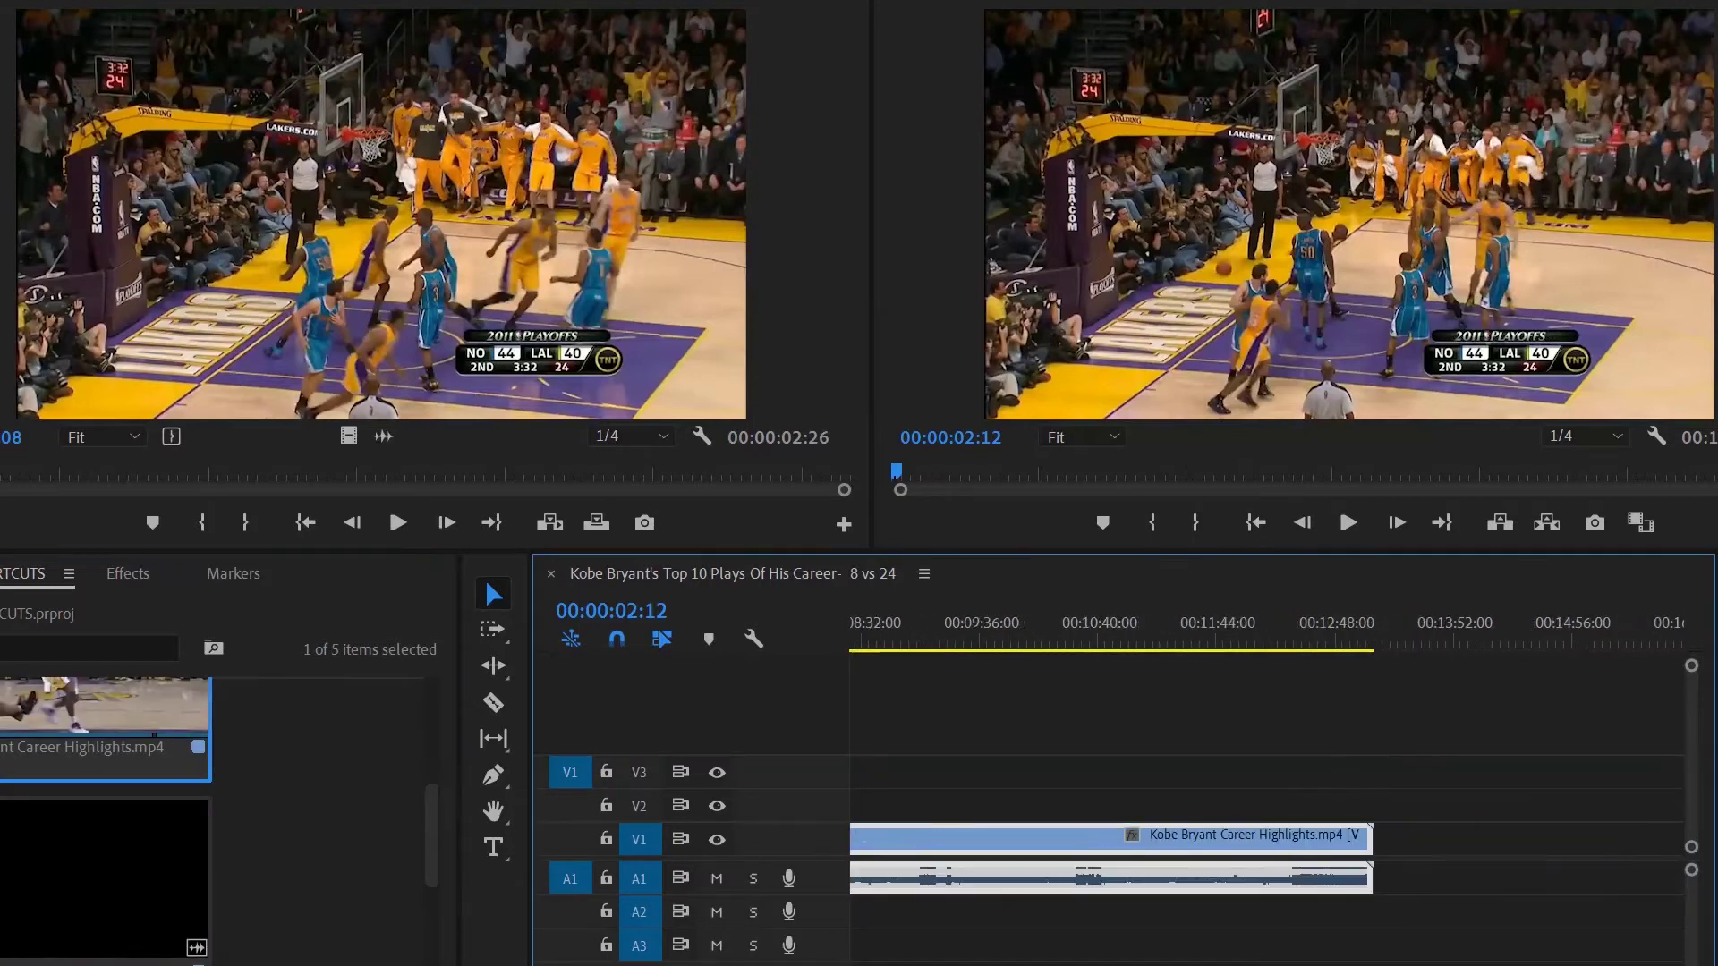
click(262, 839)
drag(179, 845, 1109, 886)
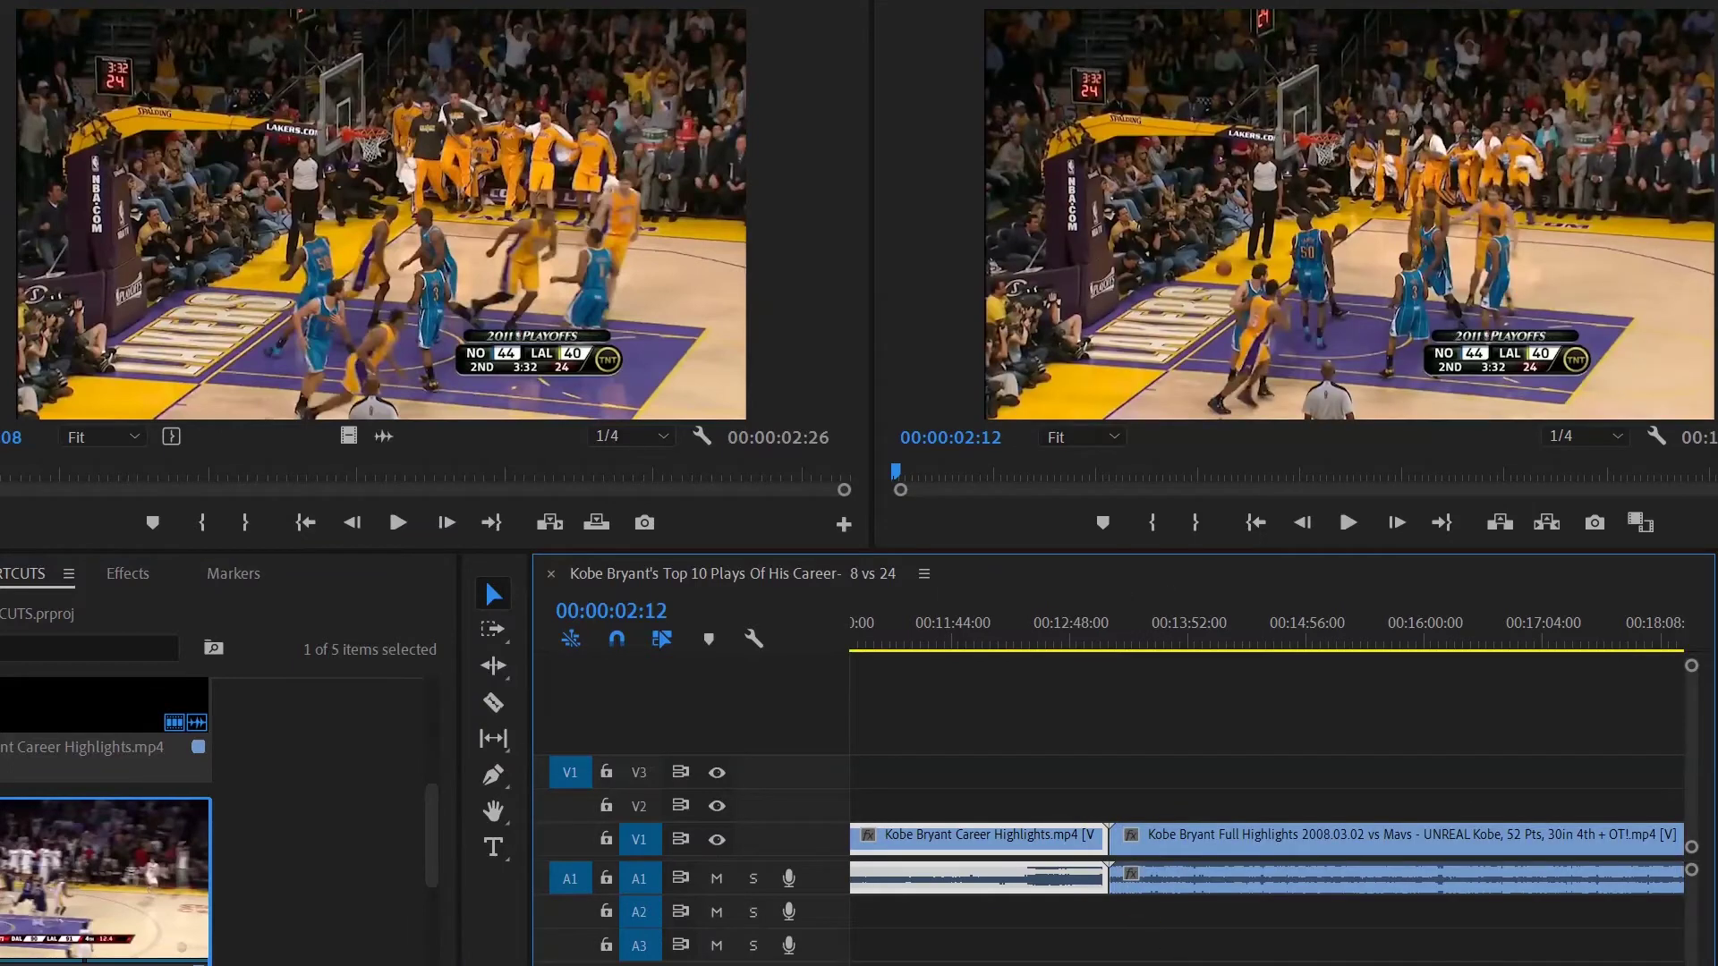
key(minus)
key(minus)
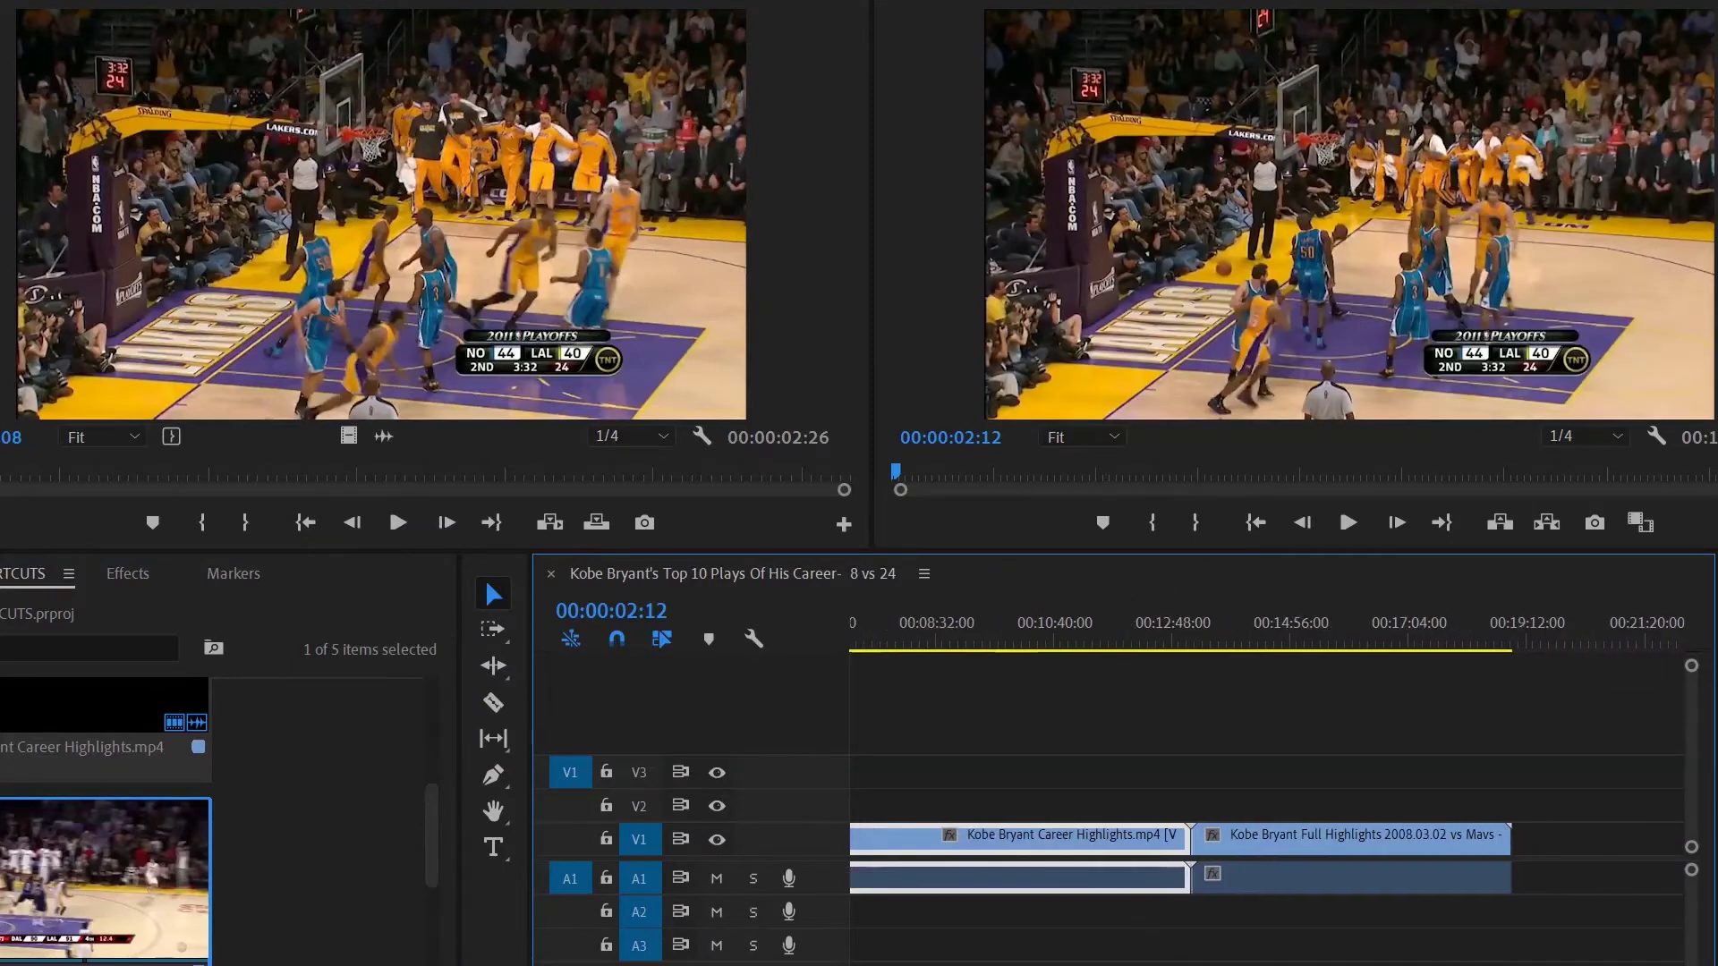
key(minus)
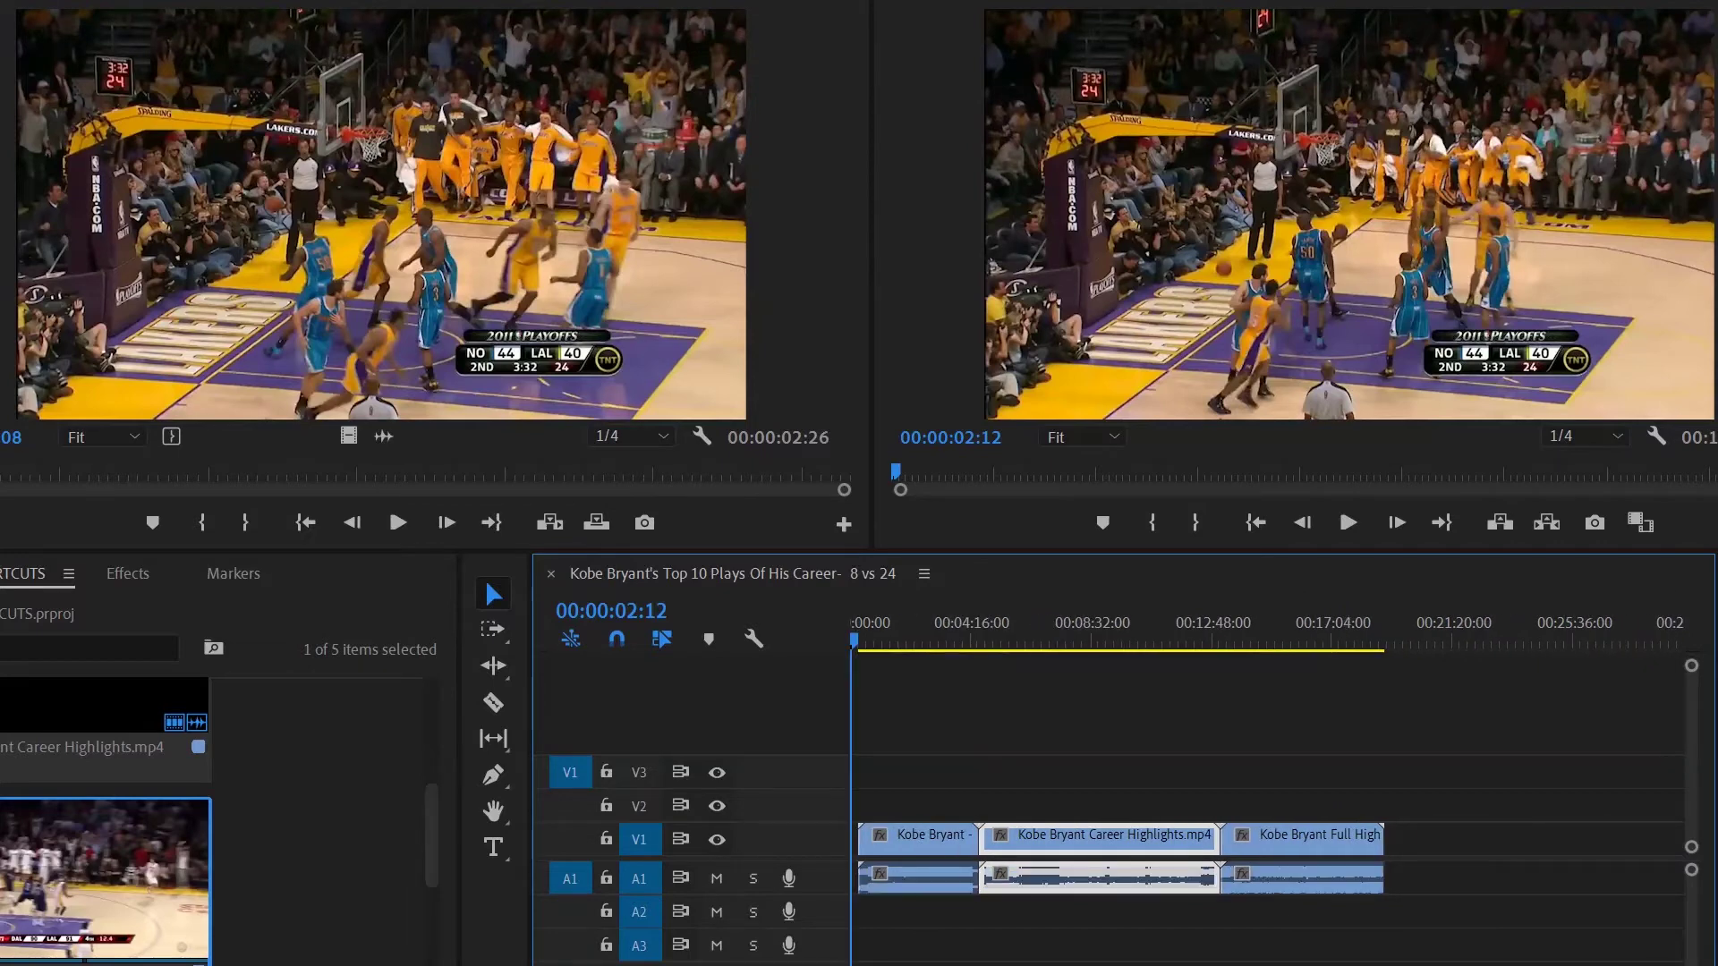
Step: Deselect the timeline clips and return the playhead to the start of the sequence
click(978, 812)
click(976, 793)
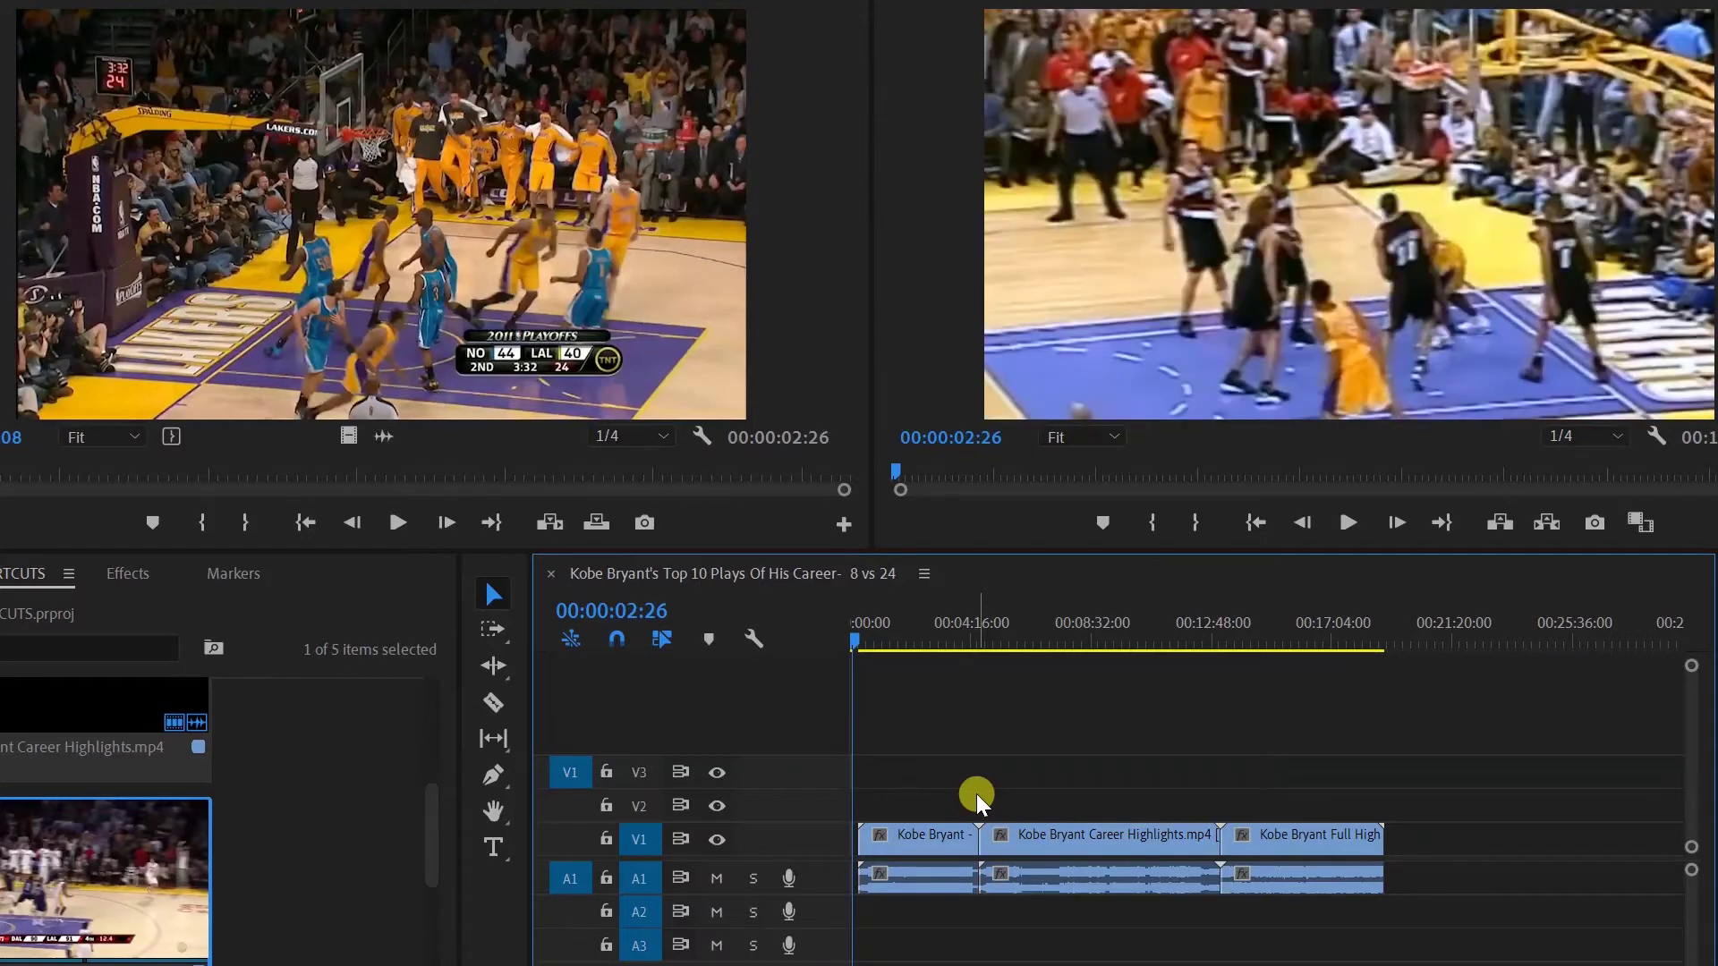
key(Home)
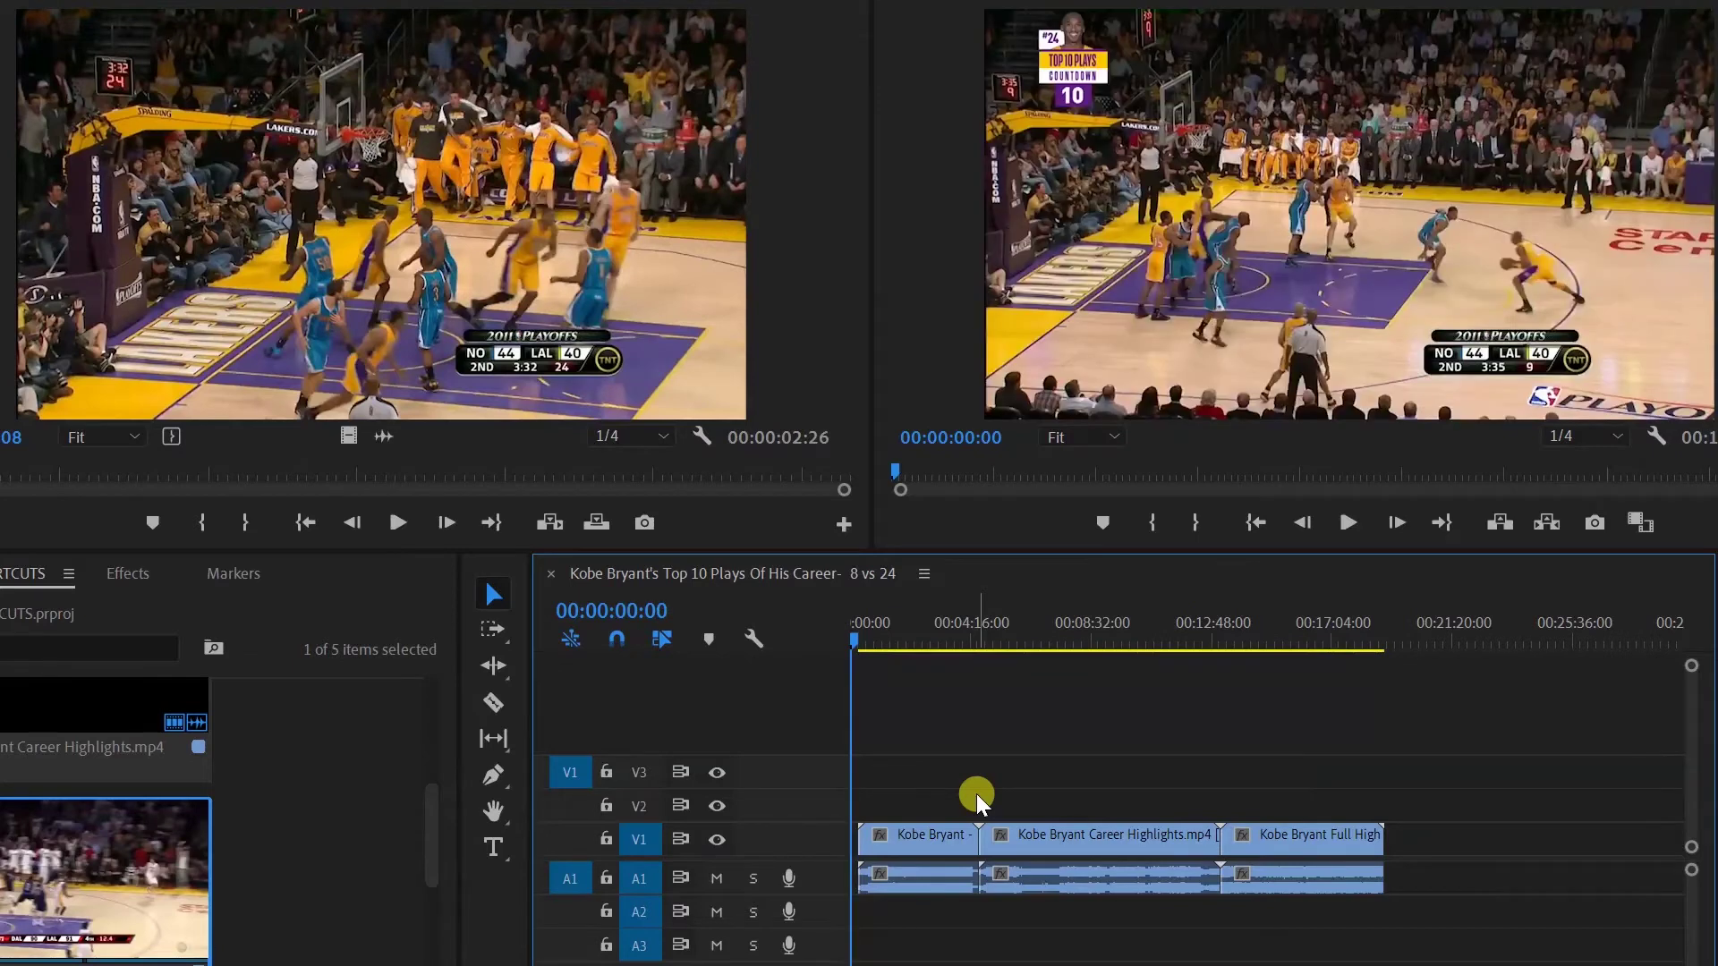
Step: Play the sequence from its start and move the playhead into the Greatest Career Highlights clip, to 00:00:17:23
key(space)
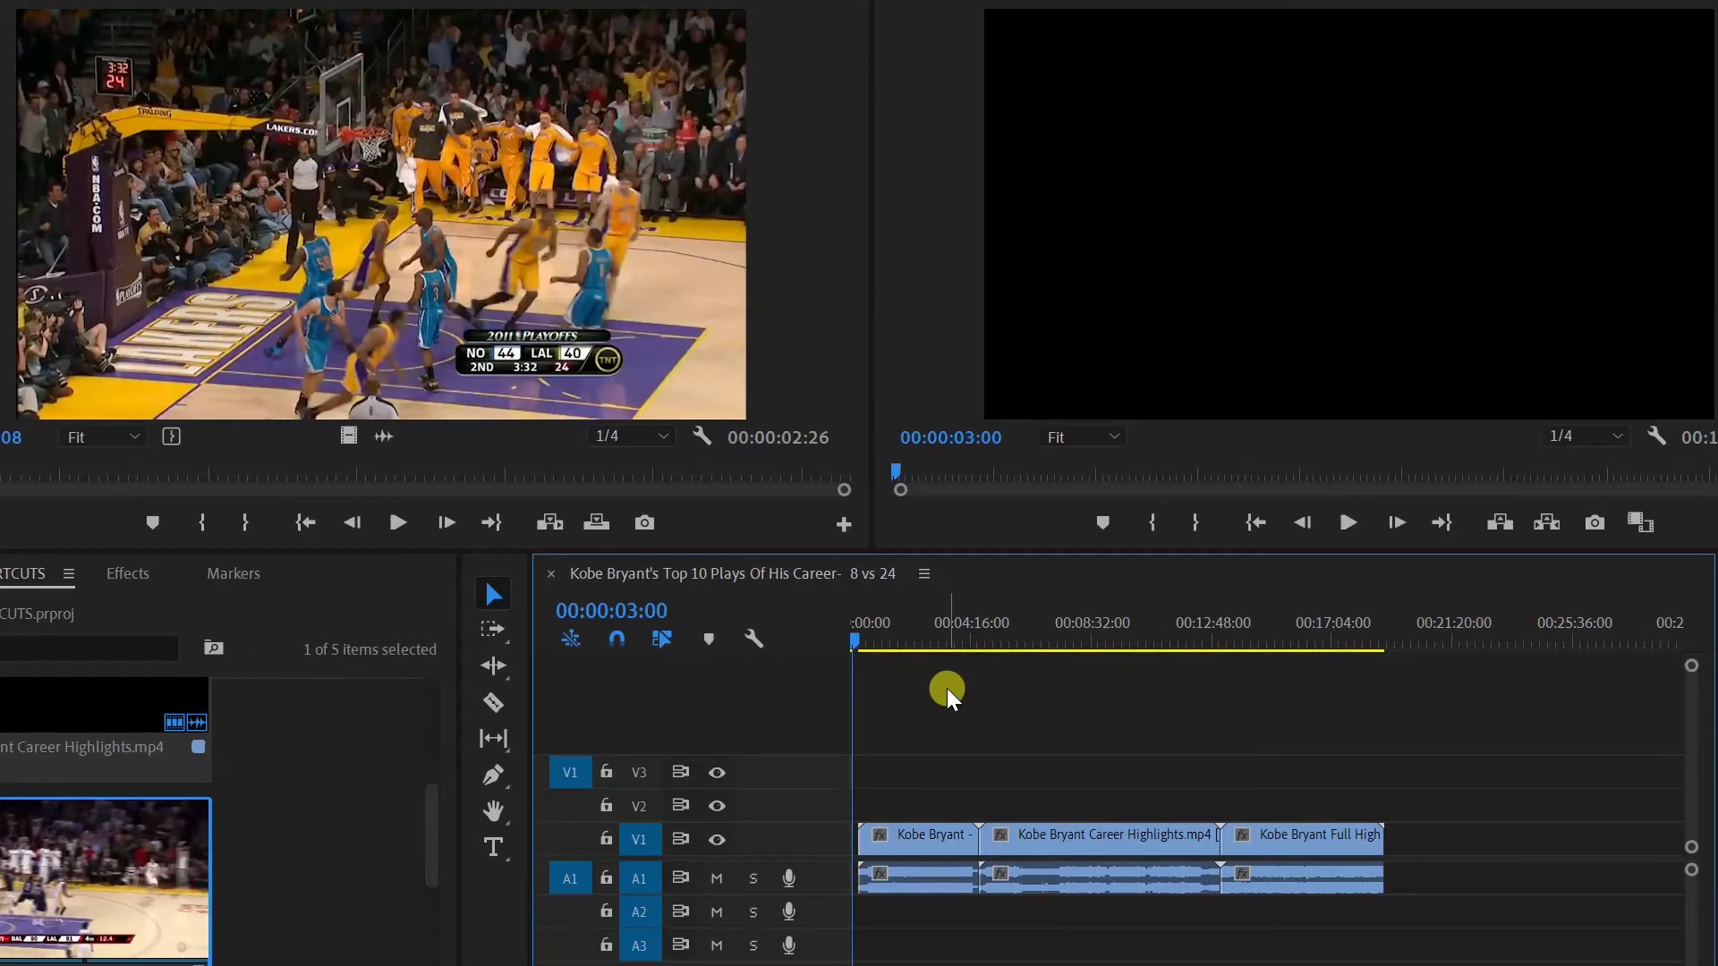
click(958, 834)
drag(858, 642, 904, 642)
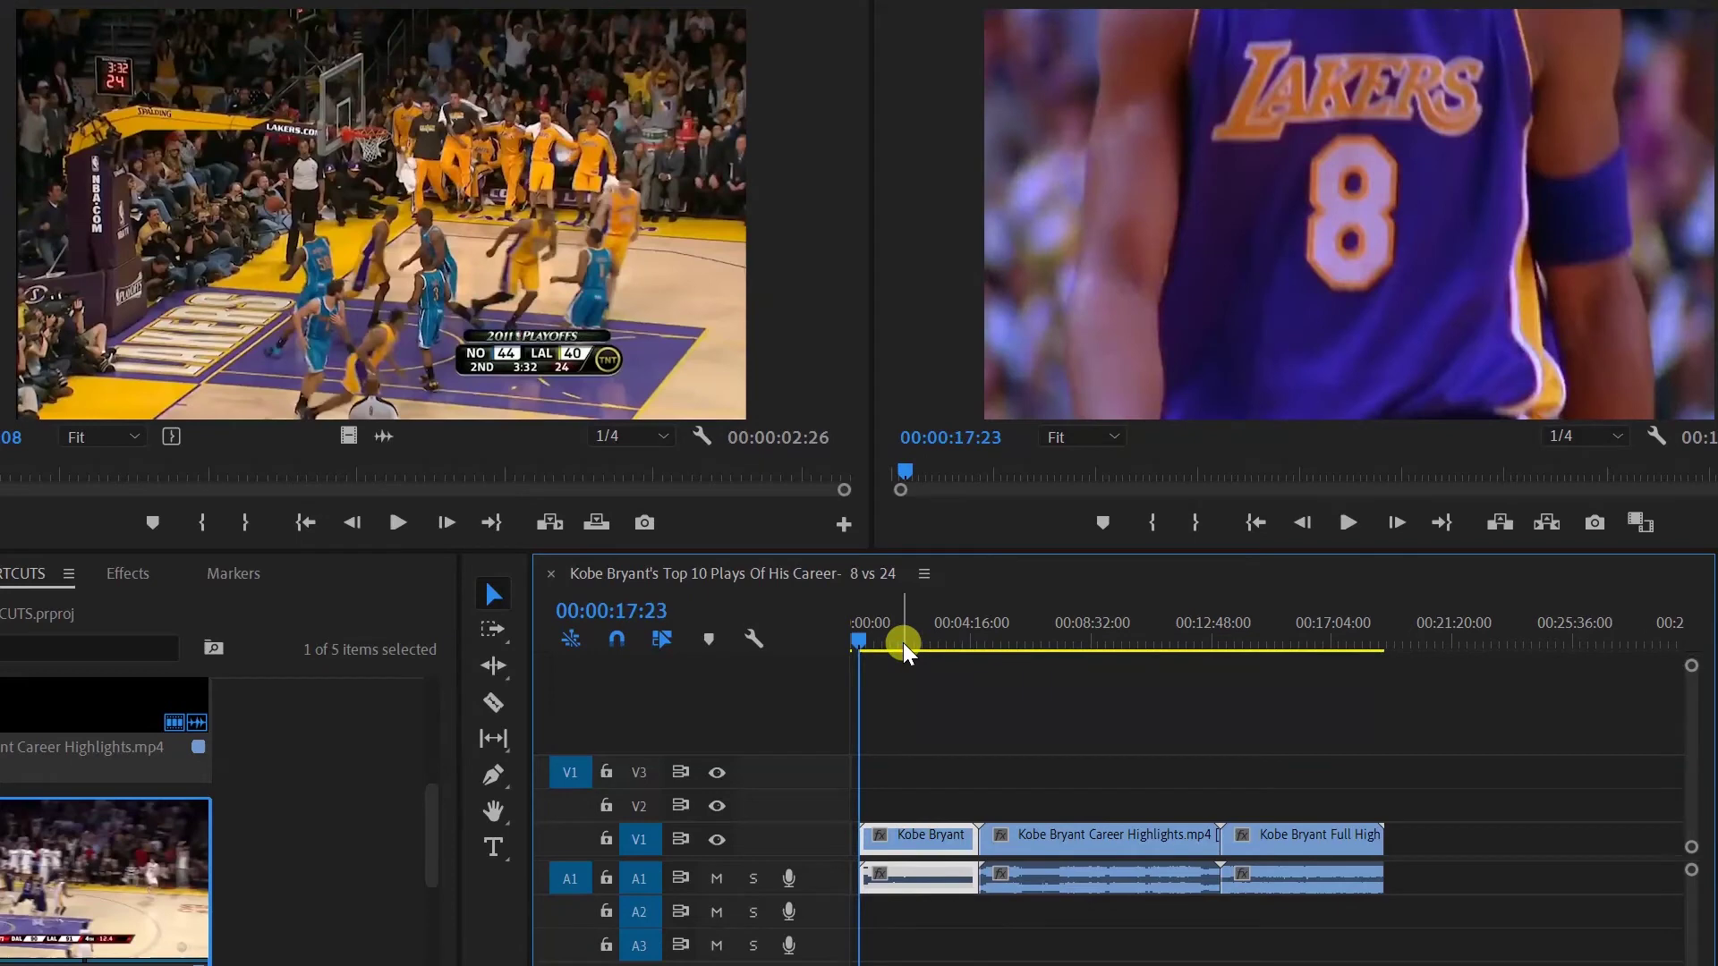
Step: Jump the playhead forward and back through the edit points of the V1 clips, finishing at the end of the last clip
key(Down)
key(Down)
key(Down)
key(Up)
key(Up)
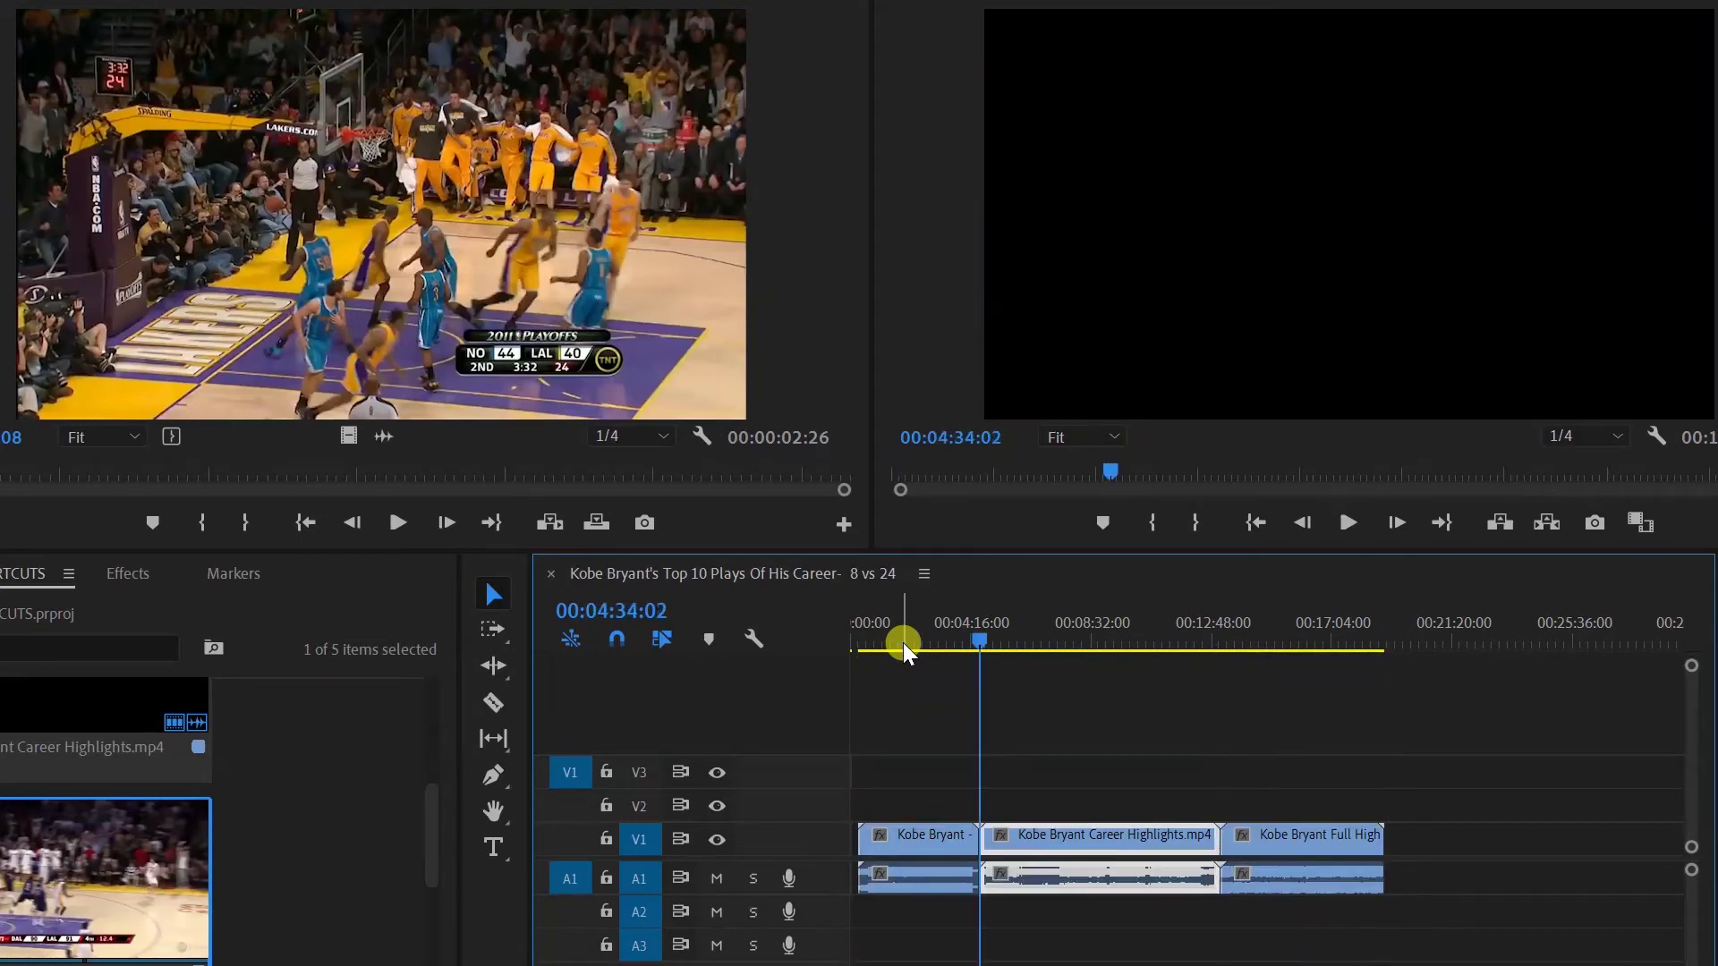
key(Up)
key(Up)
key(Down)
key(Down)
key(Down)
key(Down)
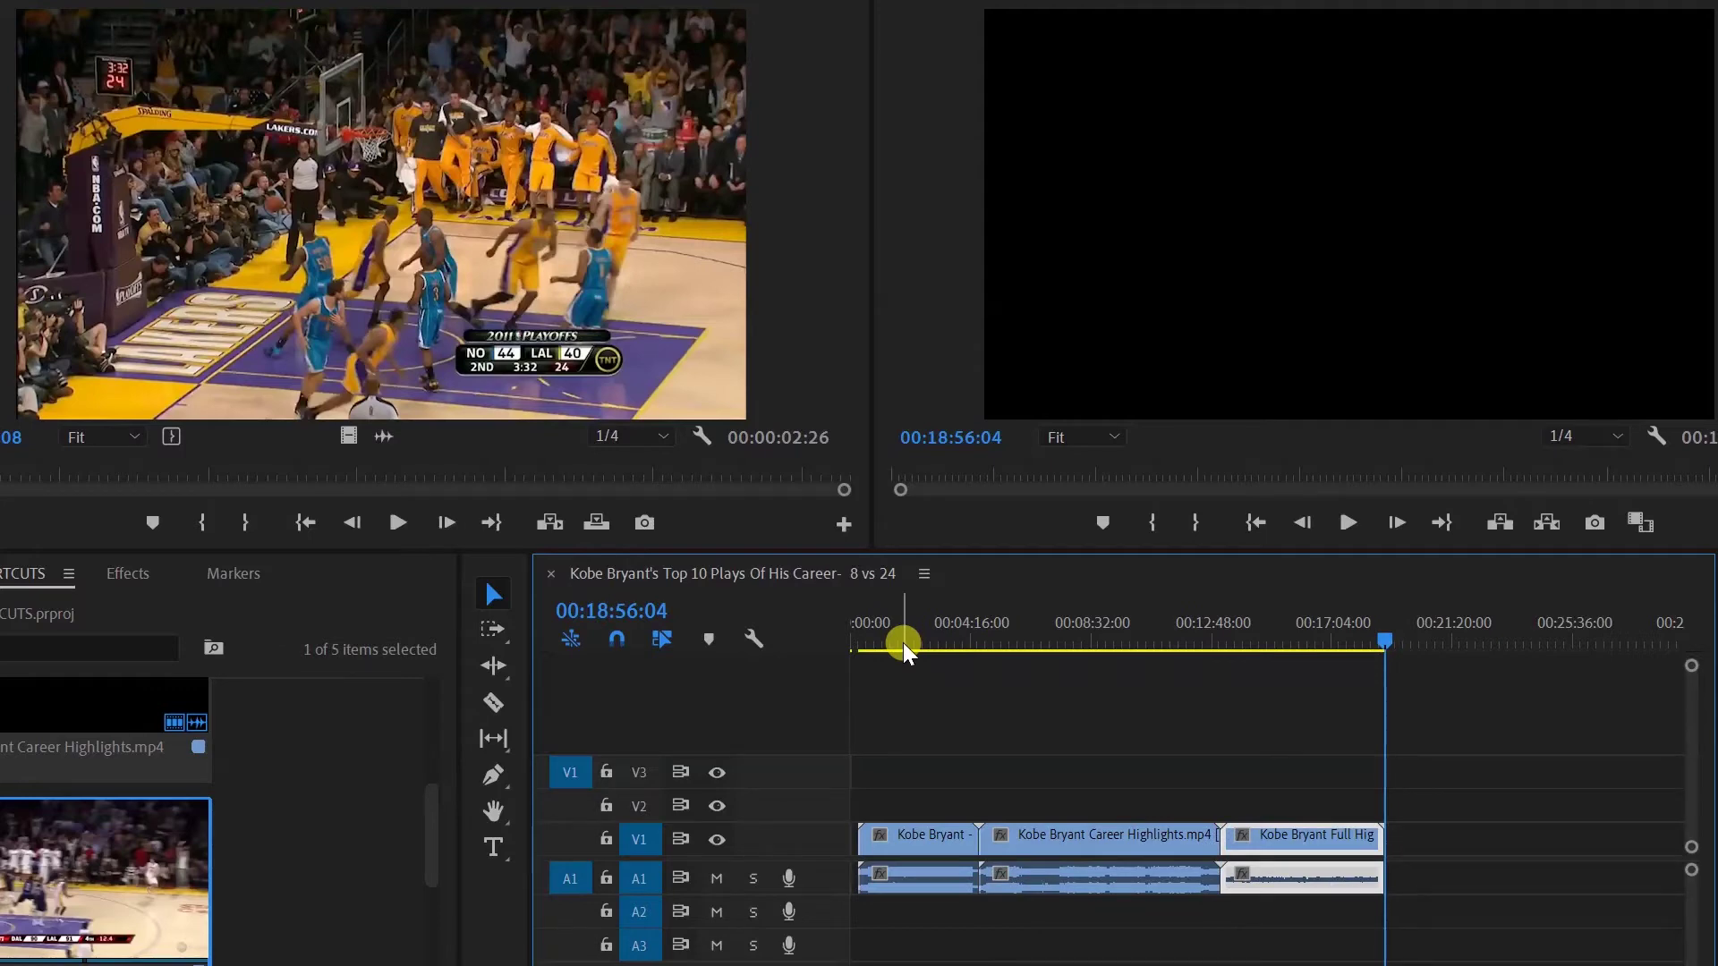
key(Up)
key(Up)
key(Up)
key(Down)
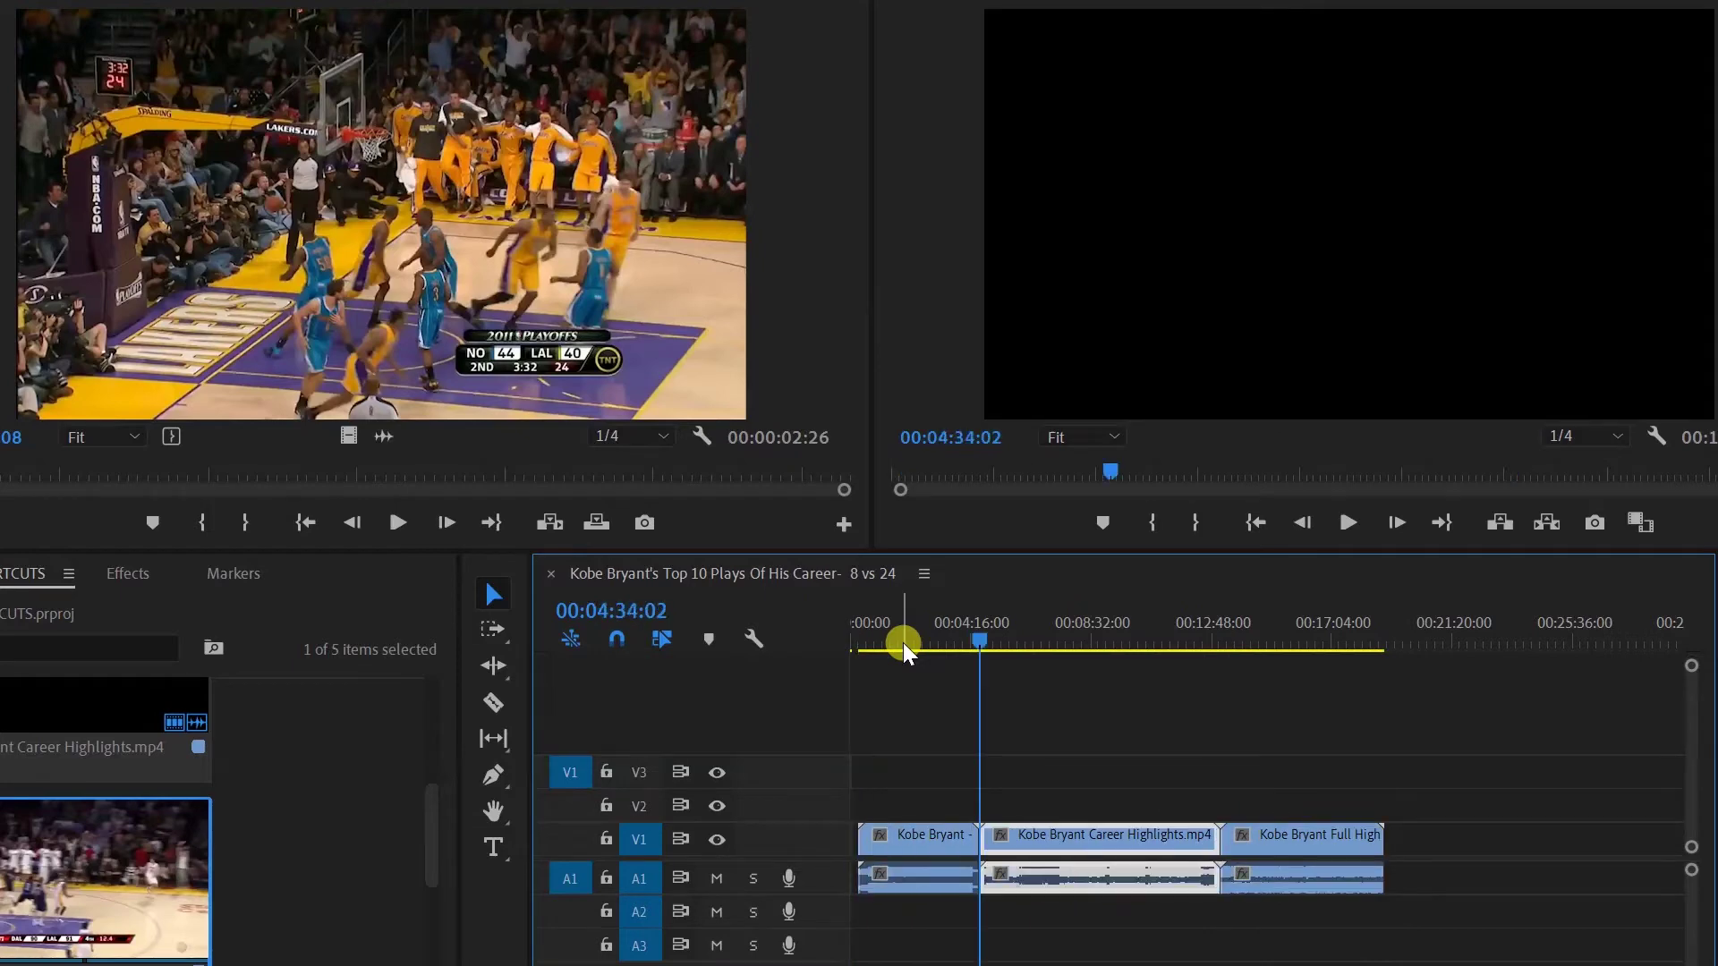
key(Down)
key(Down)
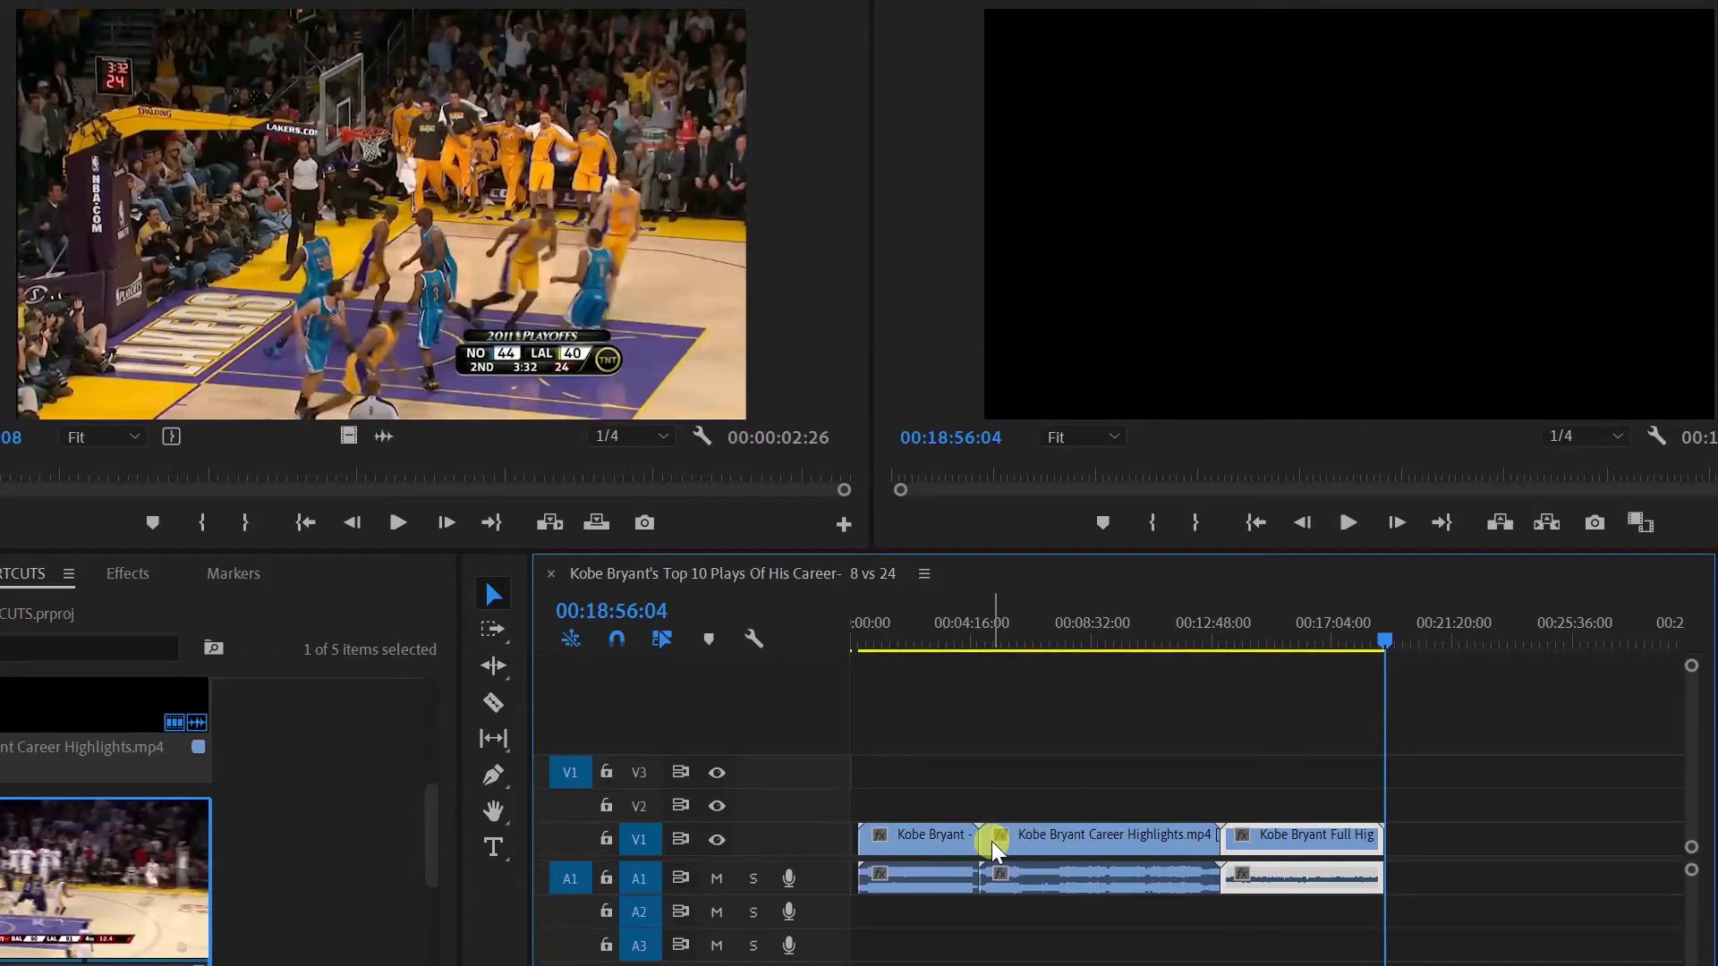
Step: Return the playhead to the start of "Kobe Bryant Career Highlights.mp4" and overwrite the marked source segment there on V3 and A1
key(Up)
key(Up)
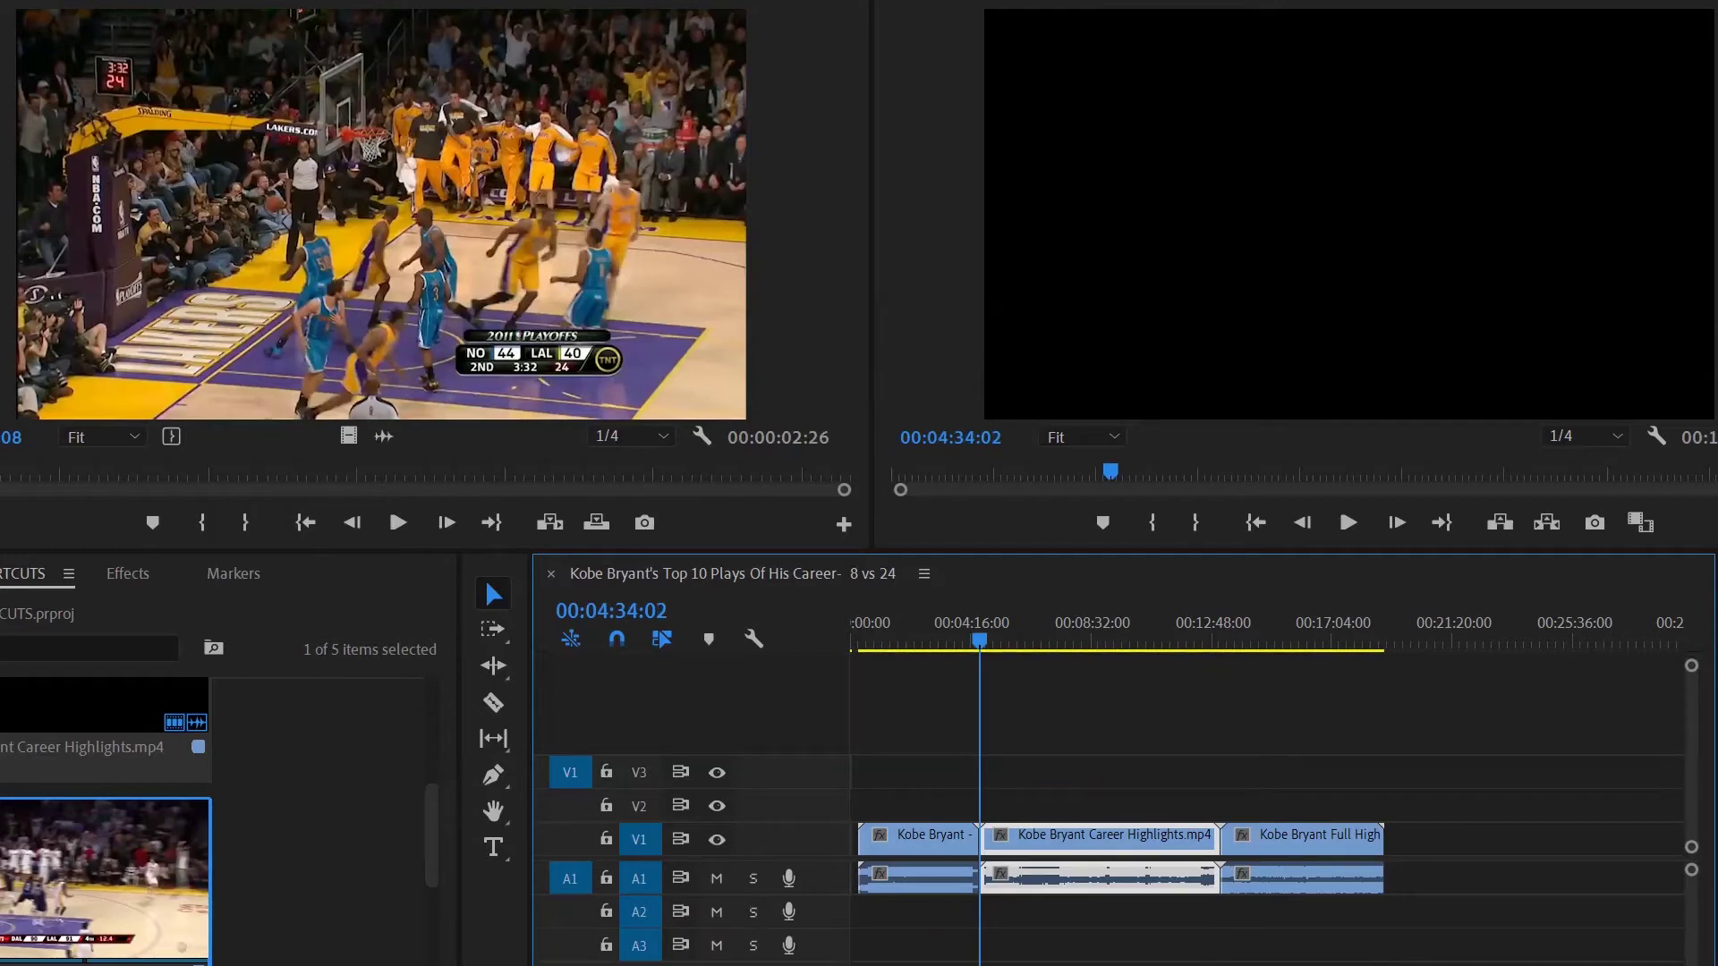
drag(1235, 841, 1158, 843)
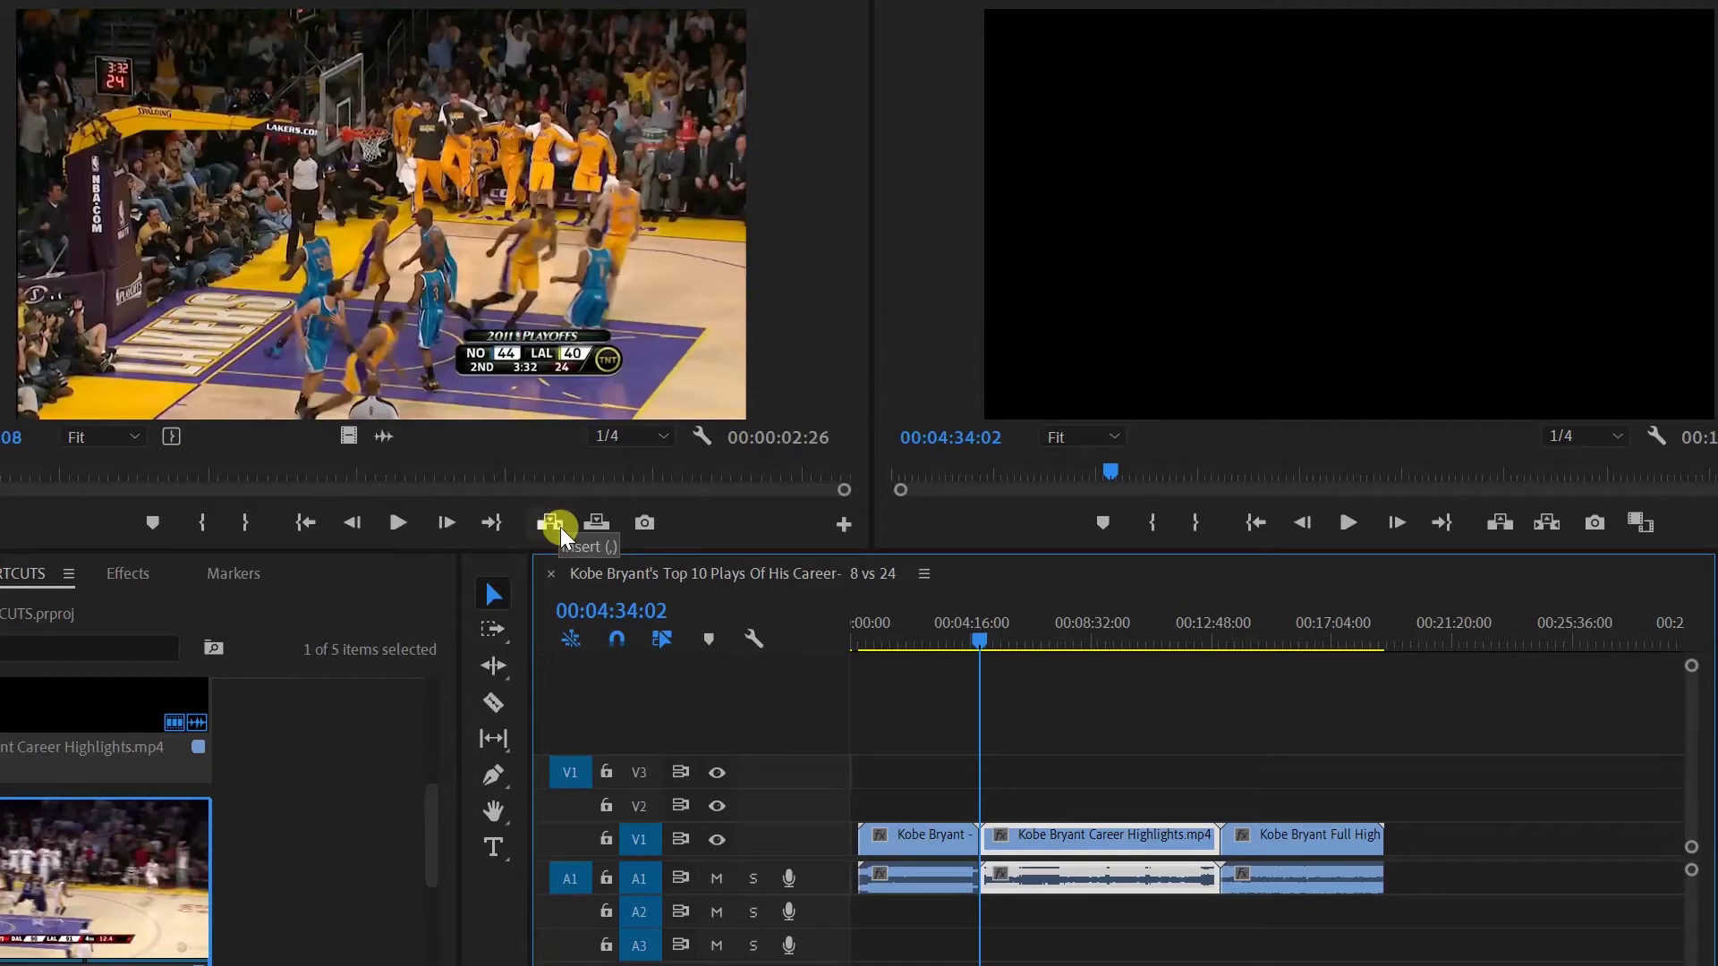
click(550, 379)
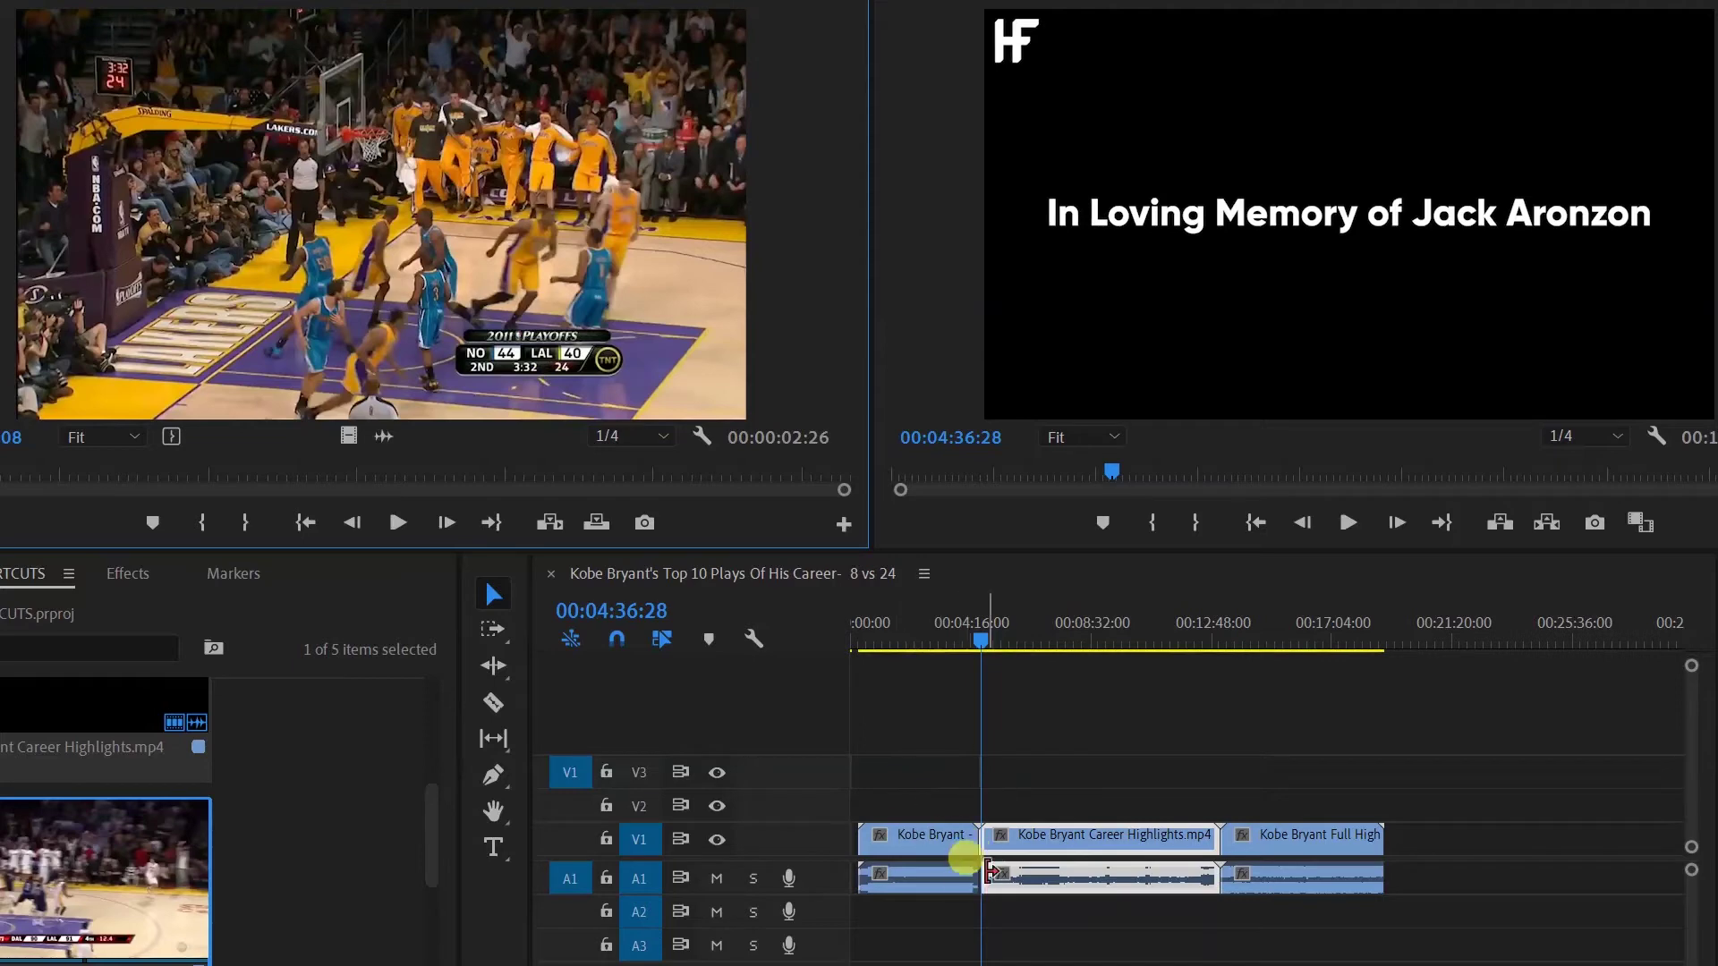
Step: Play the sequence from 00:03:51:04, then review the transition into and out of the overwritten segment near 00:04:36:00
drag(977, 644, 959, 658)
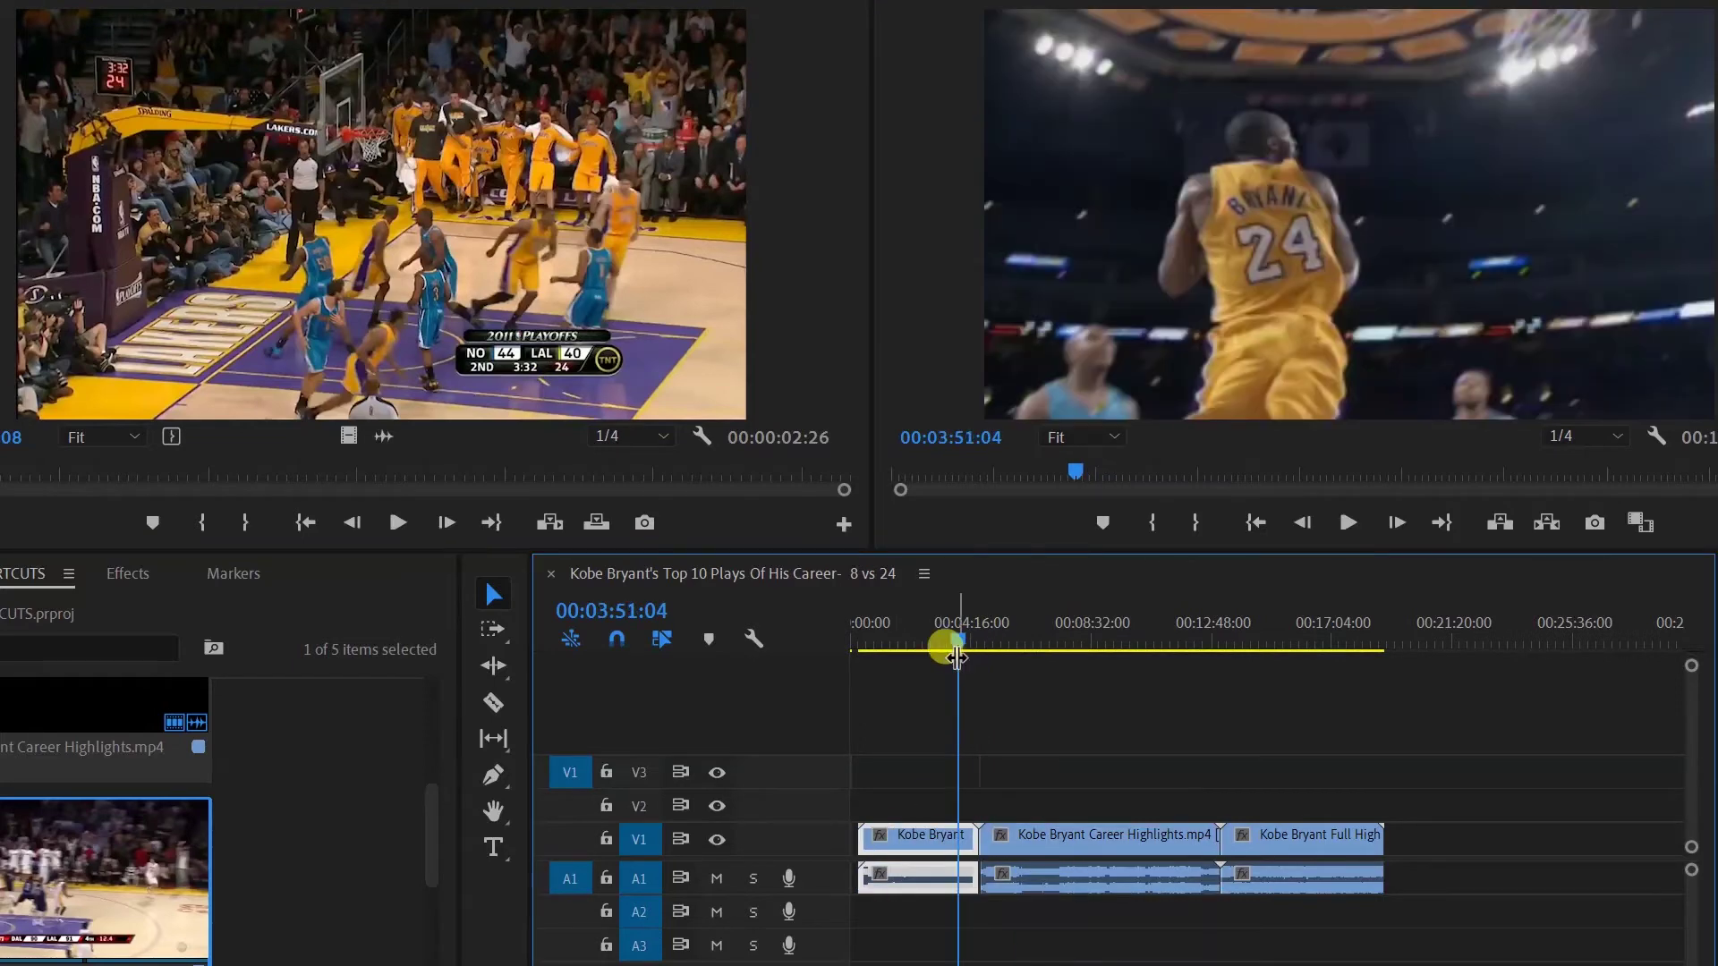
click(1344, 531)
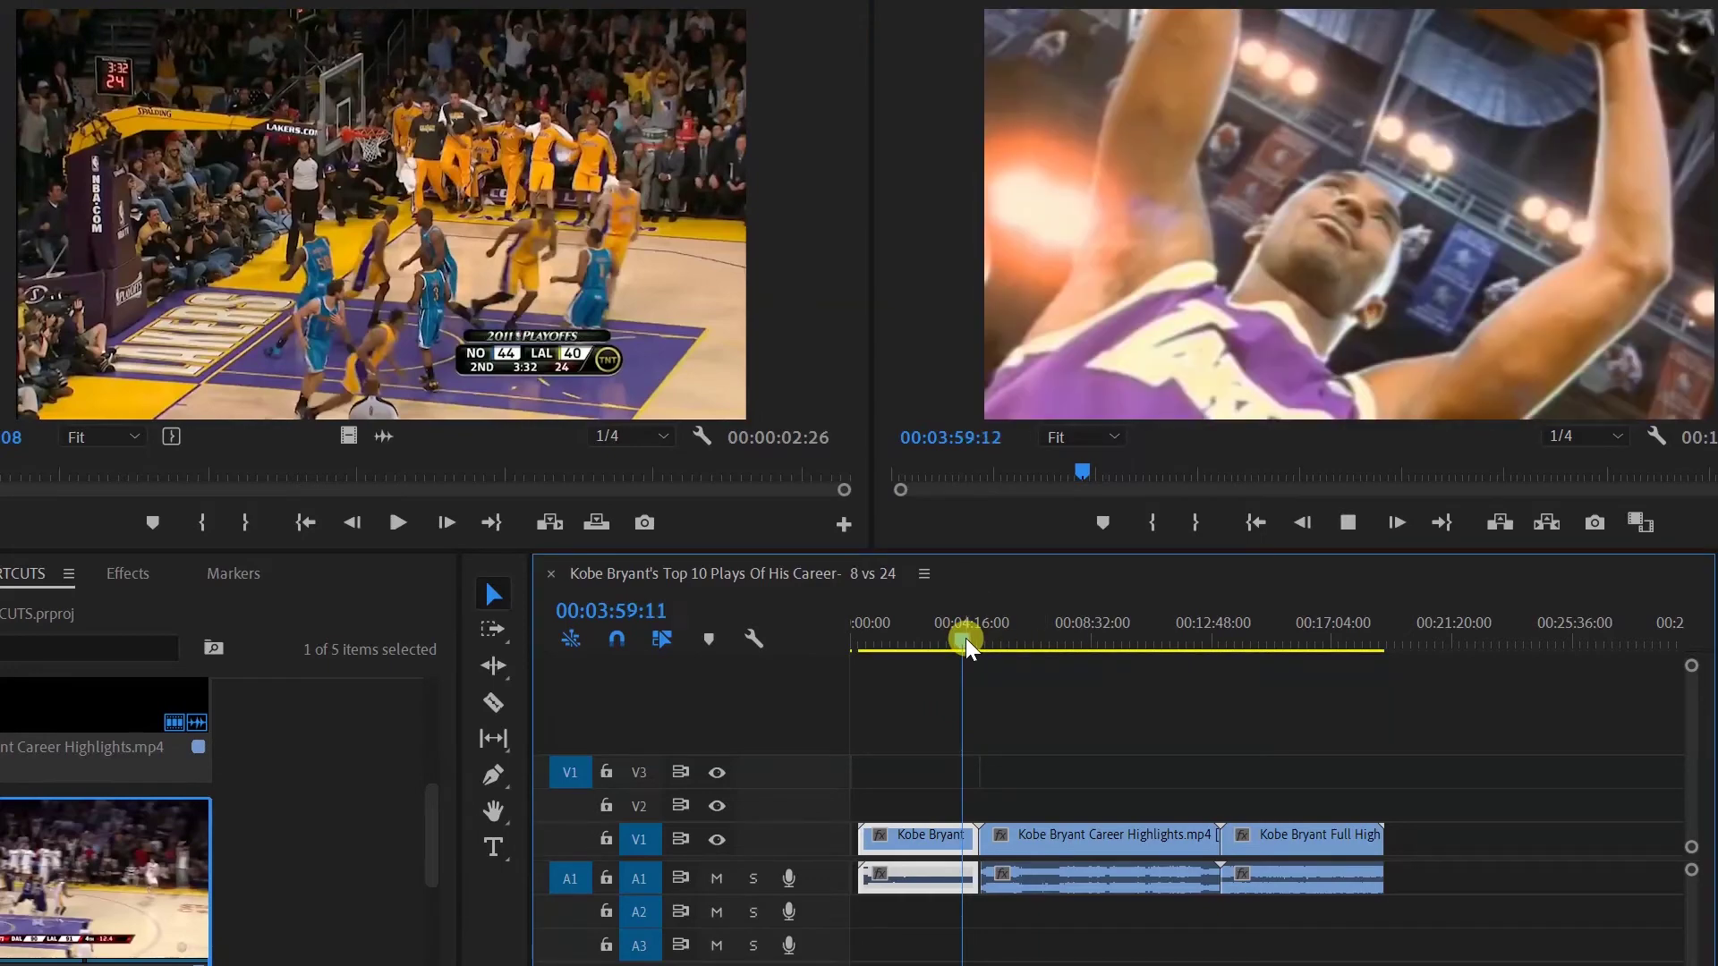
click(967, 638)
drag(968, 638, 980, 626)
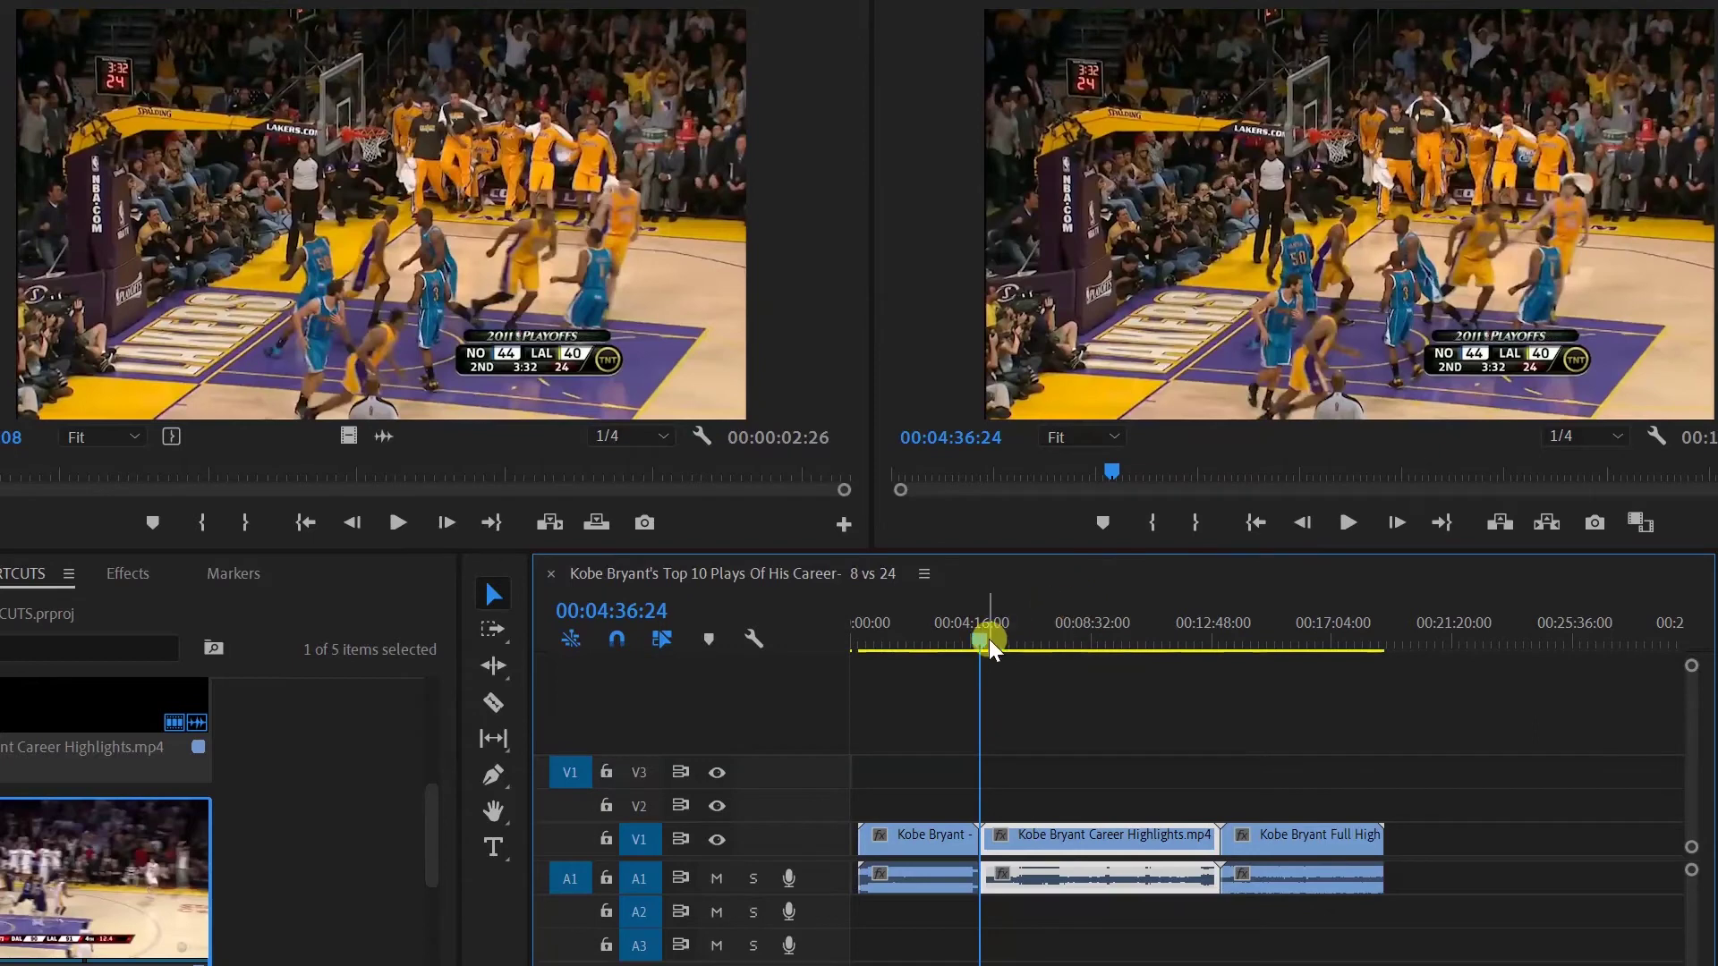
drag(982, 640, 976, 641)
click(1326, 532)
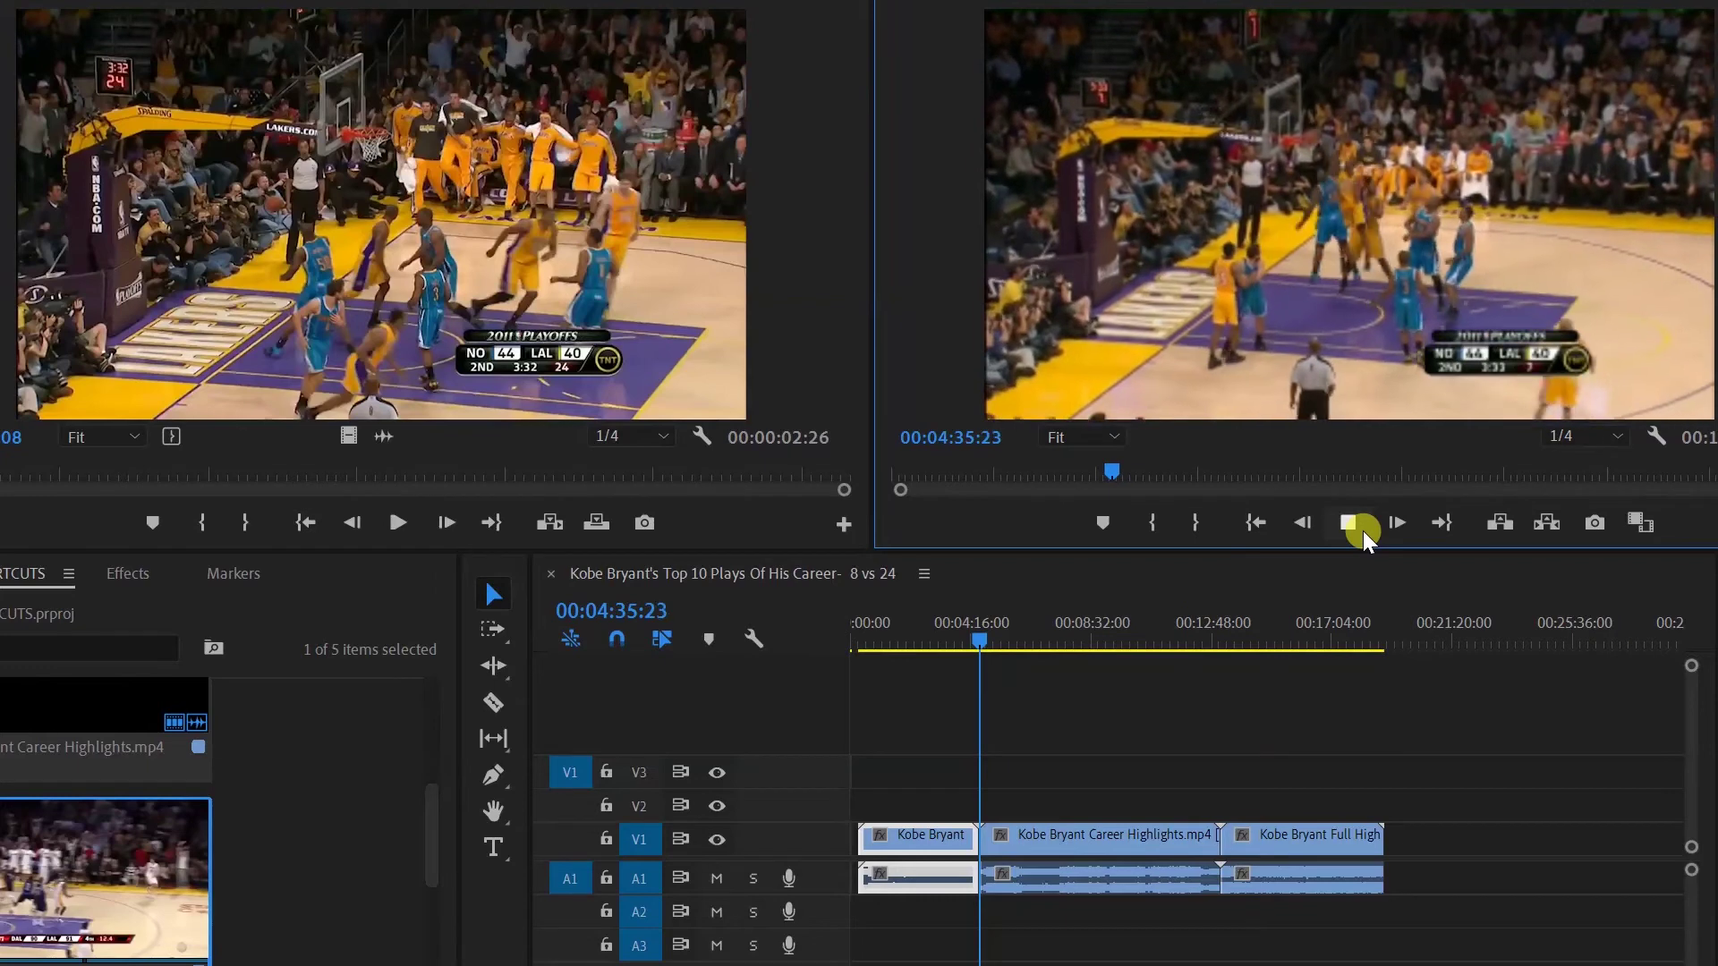
click(1362, 526)
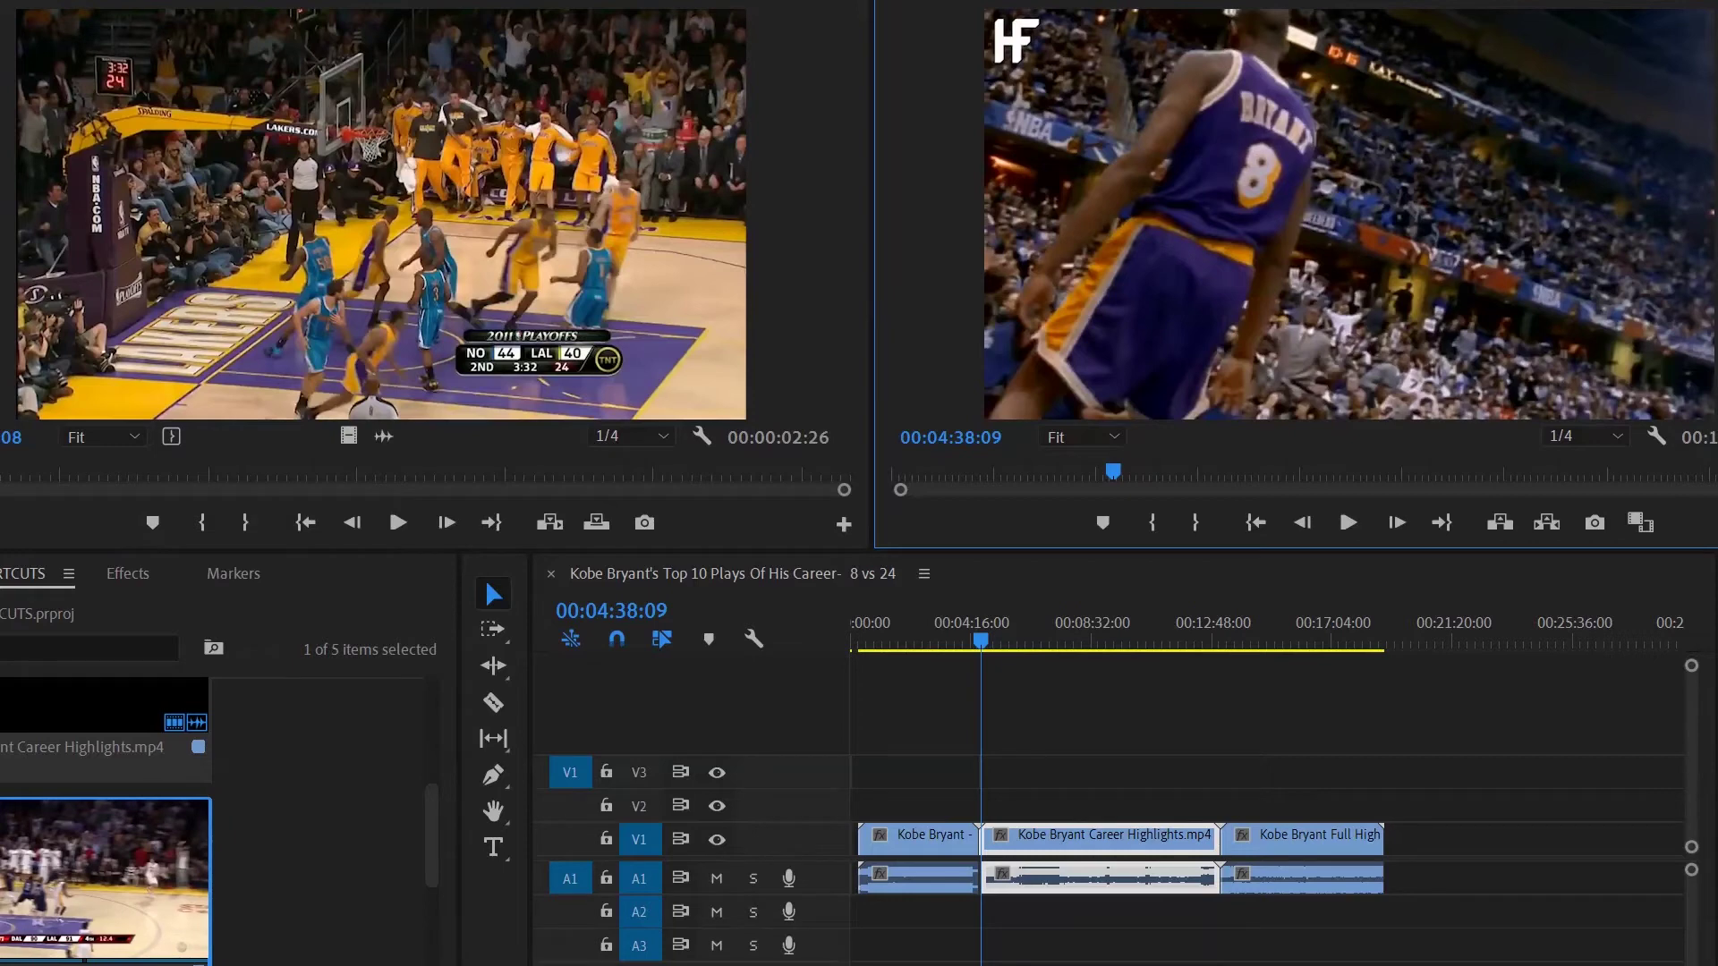
Step: Clear the source clip's In and Out points and overwrite the full Top 10 Plays clip onto V3 and A1 at 00:04:38:09
right_click(173, 304)
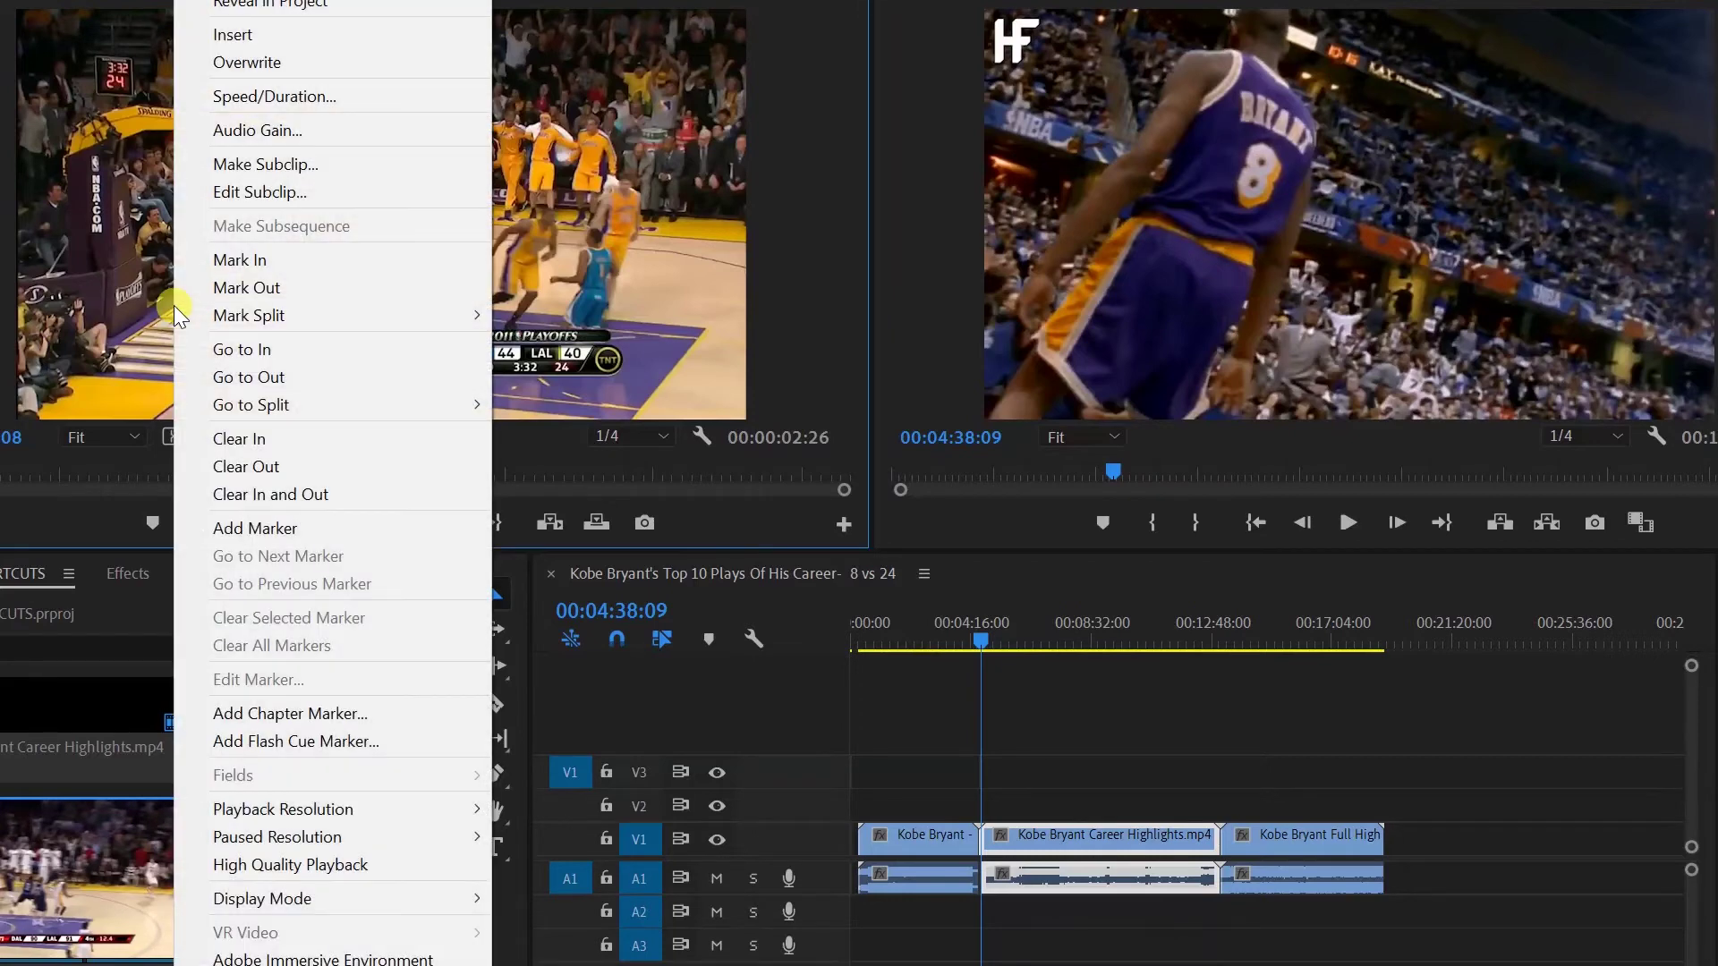
click(253, 488)
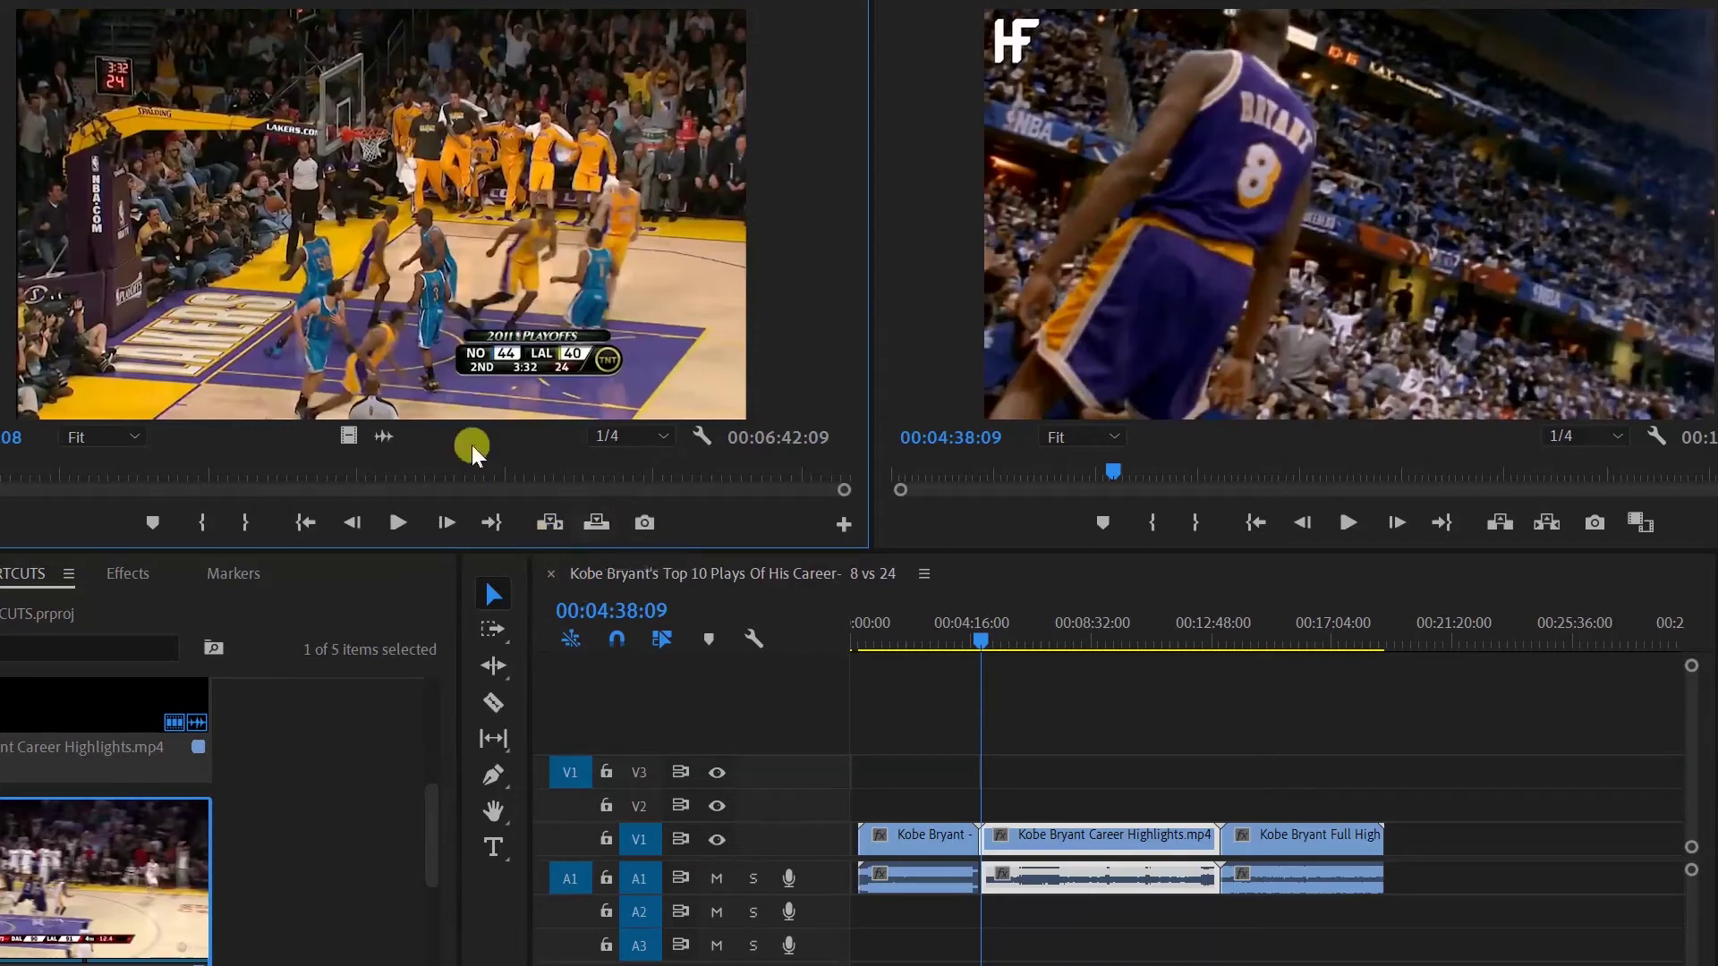
key(period)
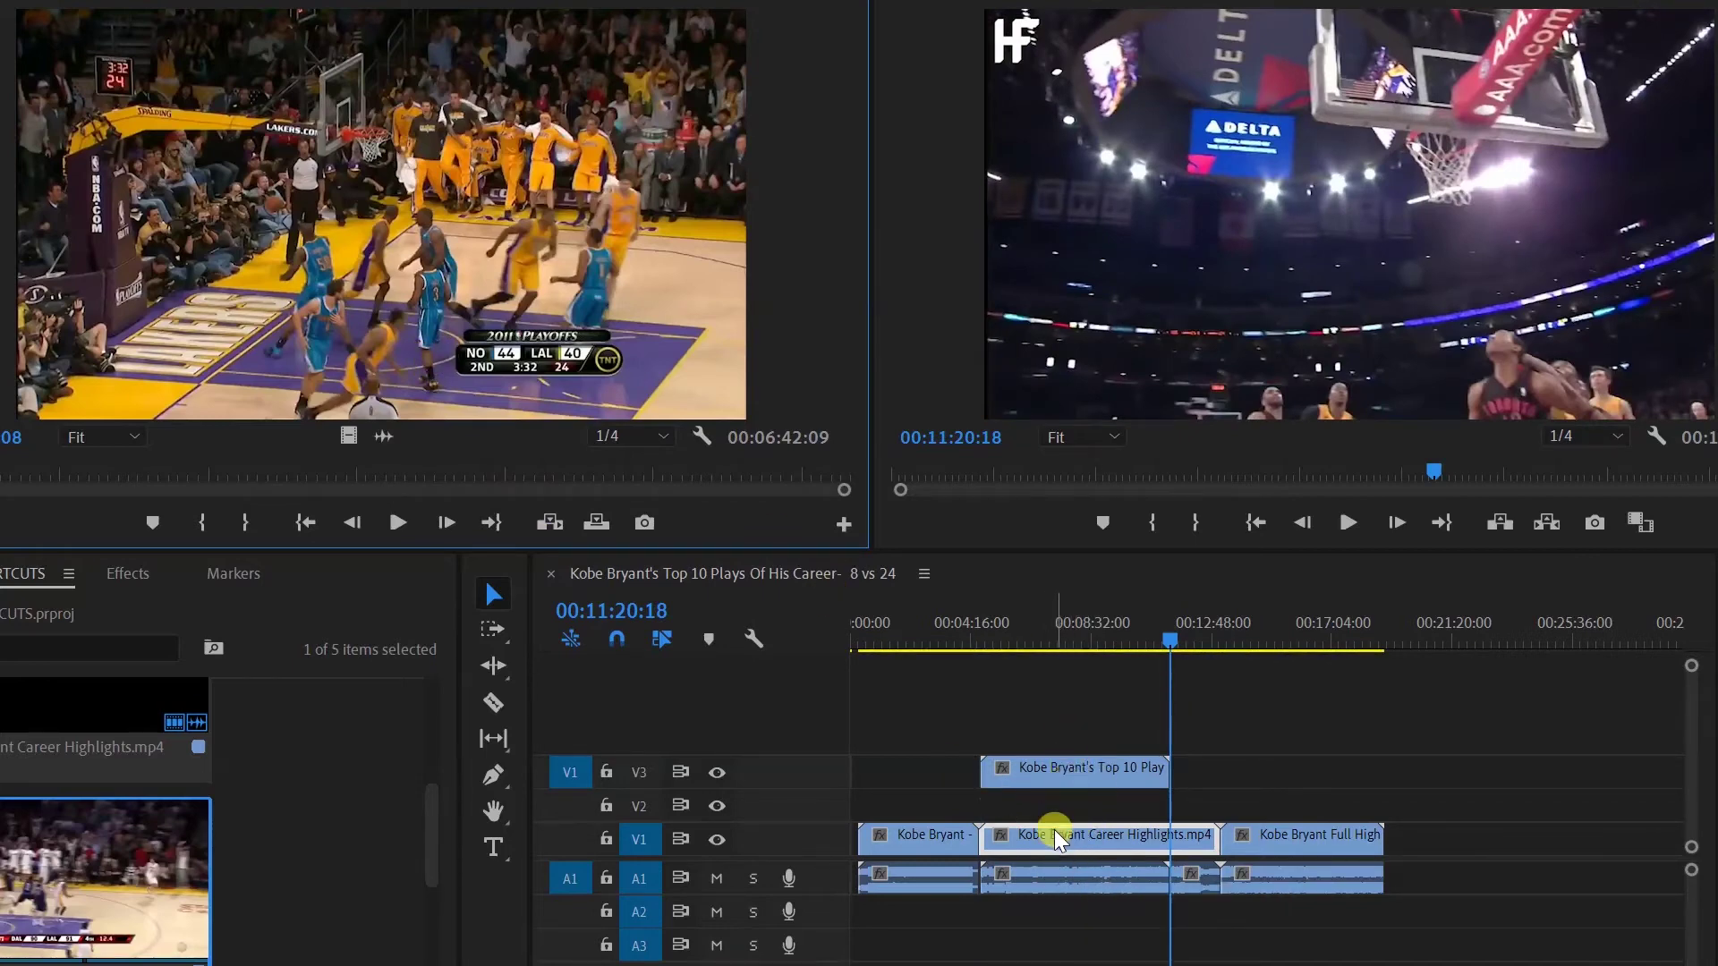
Step: Replace the Career Highlights video on V1 with the Top 10 Plays clip from V3 and delete the leftover Career Highlights audio
click(1054, 856)
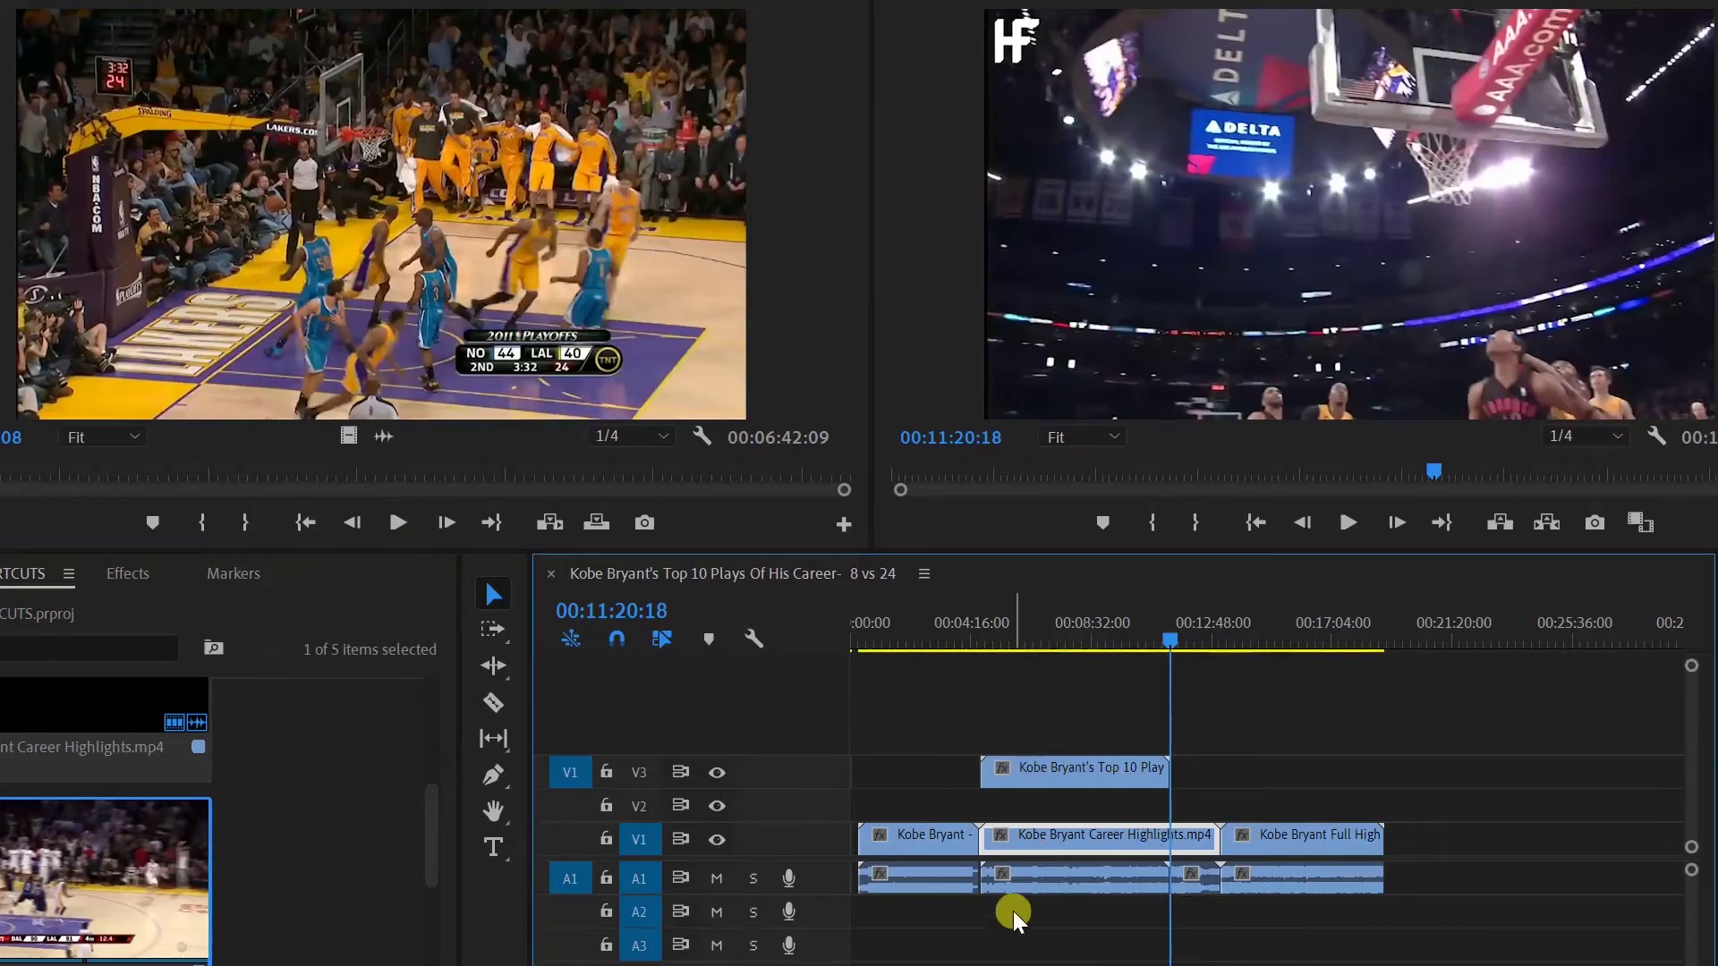
mouse_move(1130, 841)
mouse_down()
mouse_move(1103, 730)
mouse_move(1070, 757)
mouse_move(1085, 851)
mouse_move(1100, 778)
mouse_move(1110, 845)
mouse_move(1108, 830)
mouse_up()
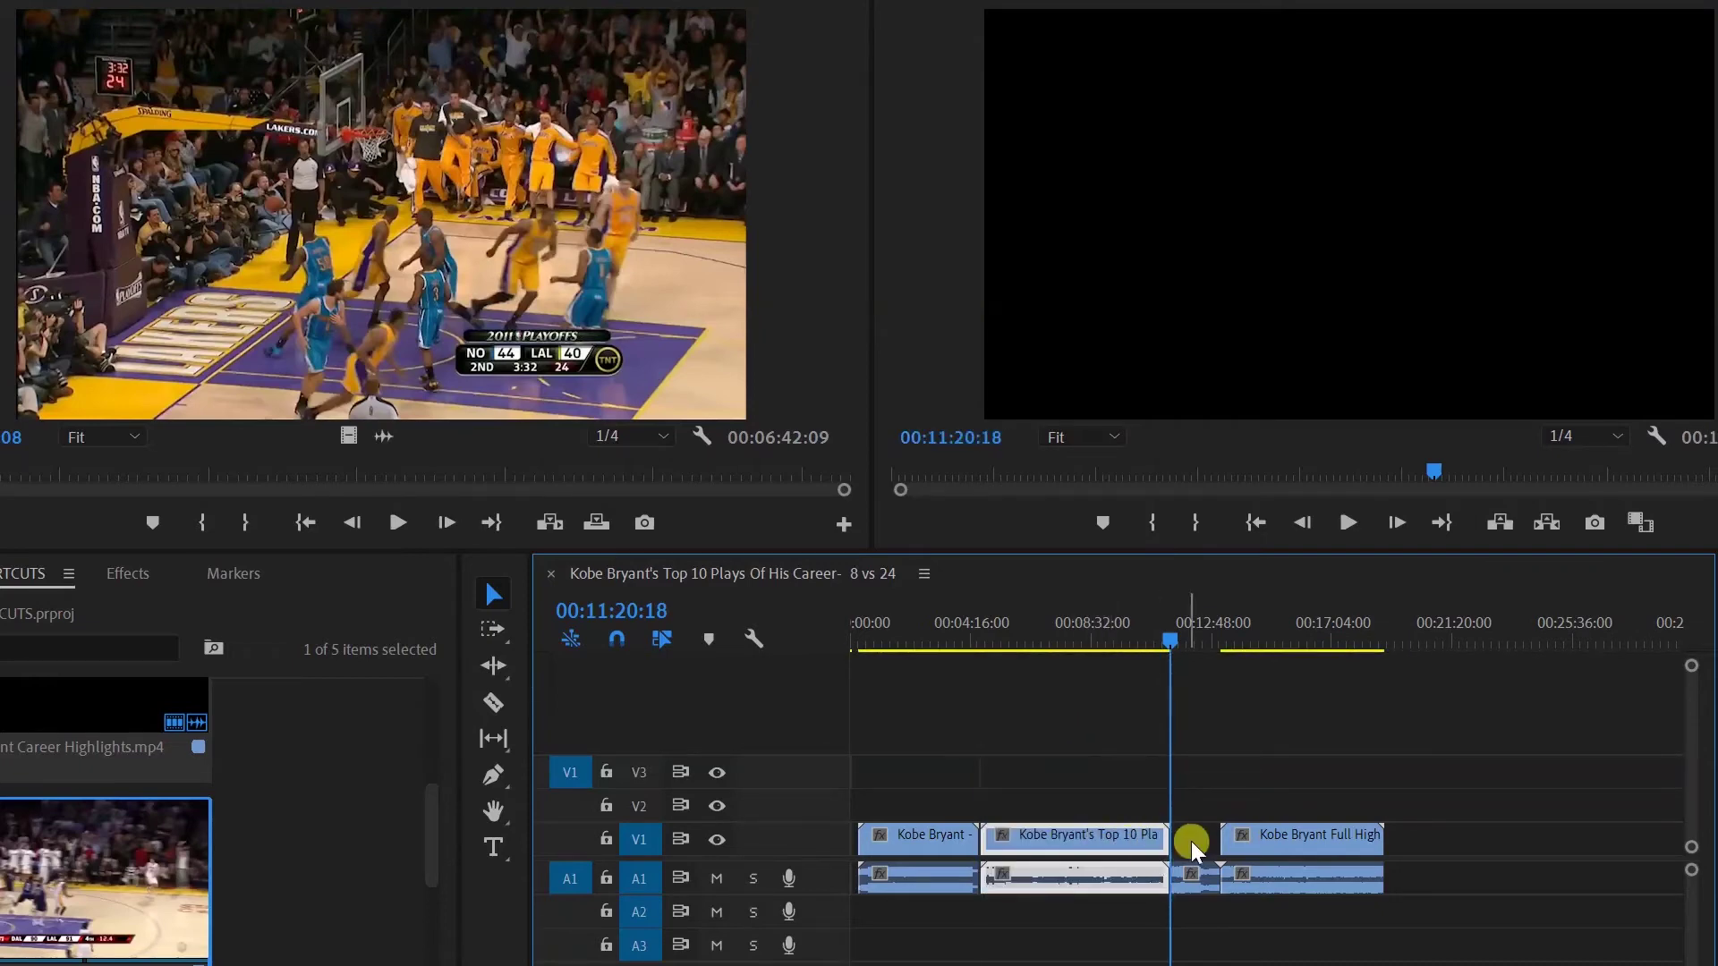
click(1205, 875)
key(Delete)
Step: Play part of the Greatest Career Highlights clip from about 00:03:01:00, then part of the Top 10 Plays clip from about 00:05:06:00
drag(1170, 631, 936, 680)
click(1356, 516)
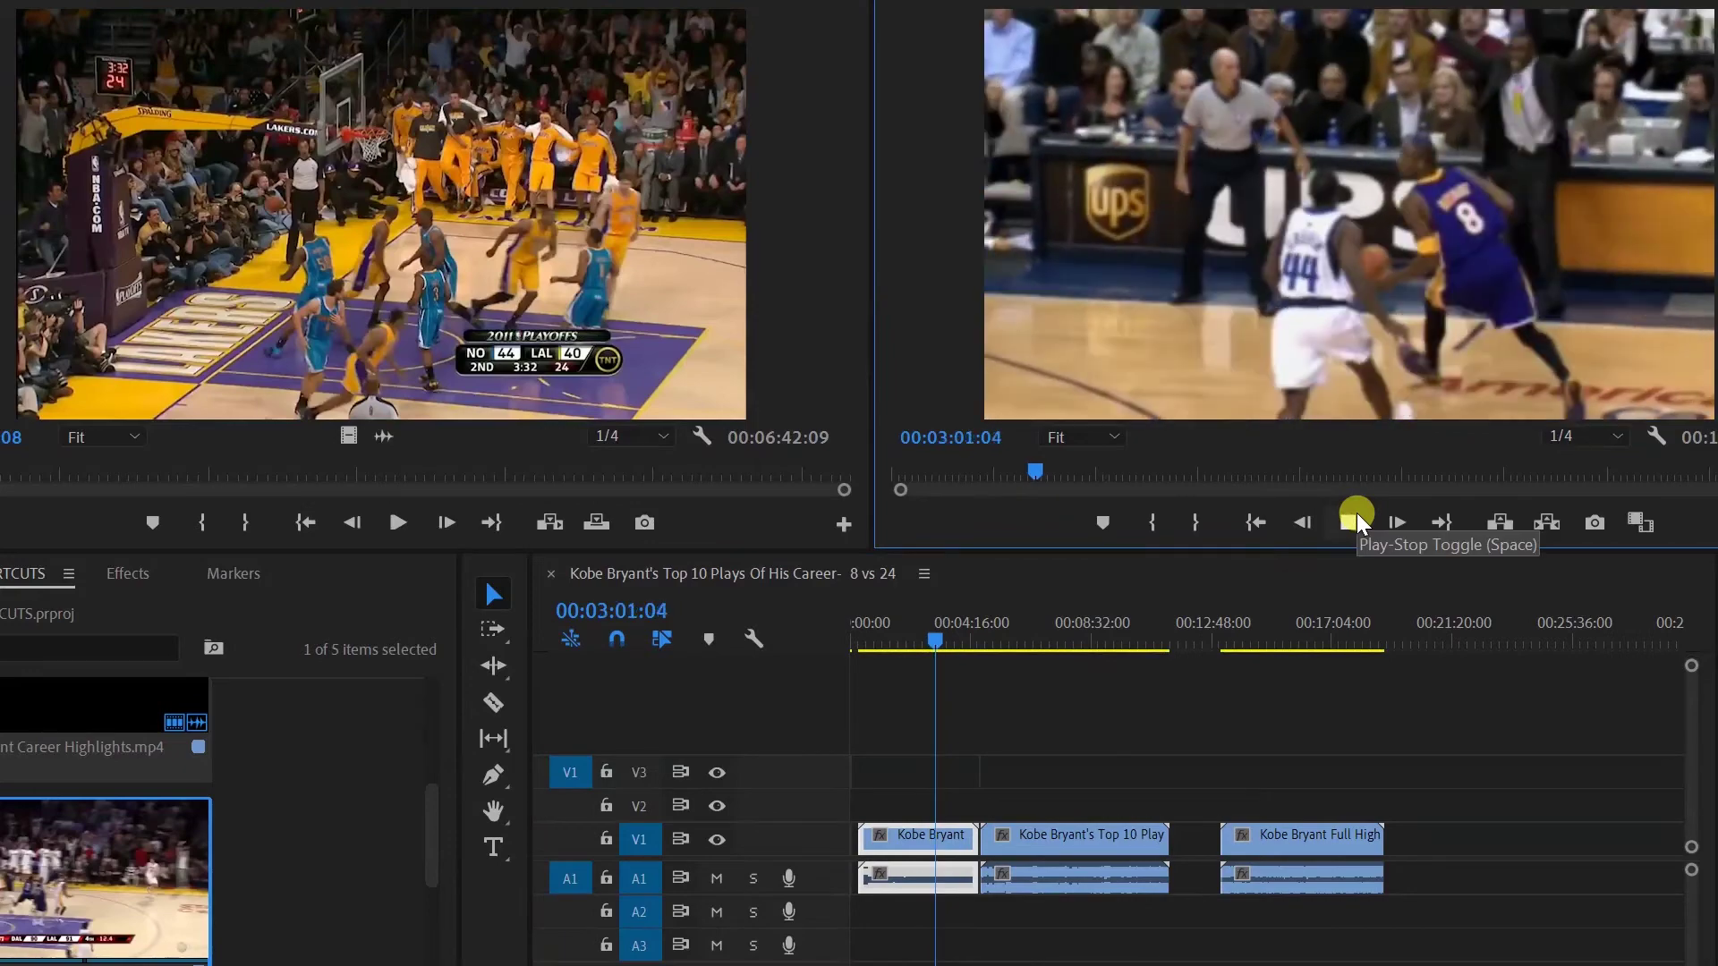
drag(922, 650, 994, 653)
click(1341, 523)
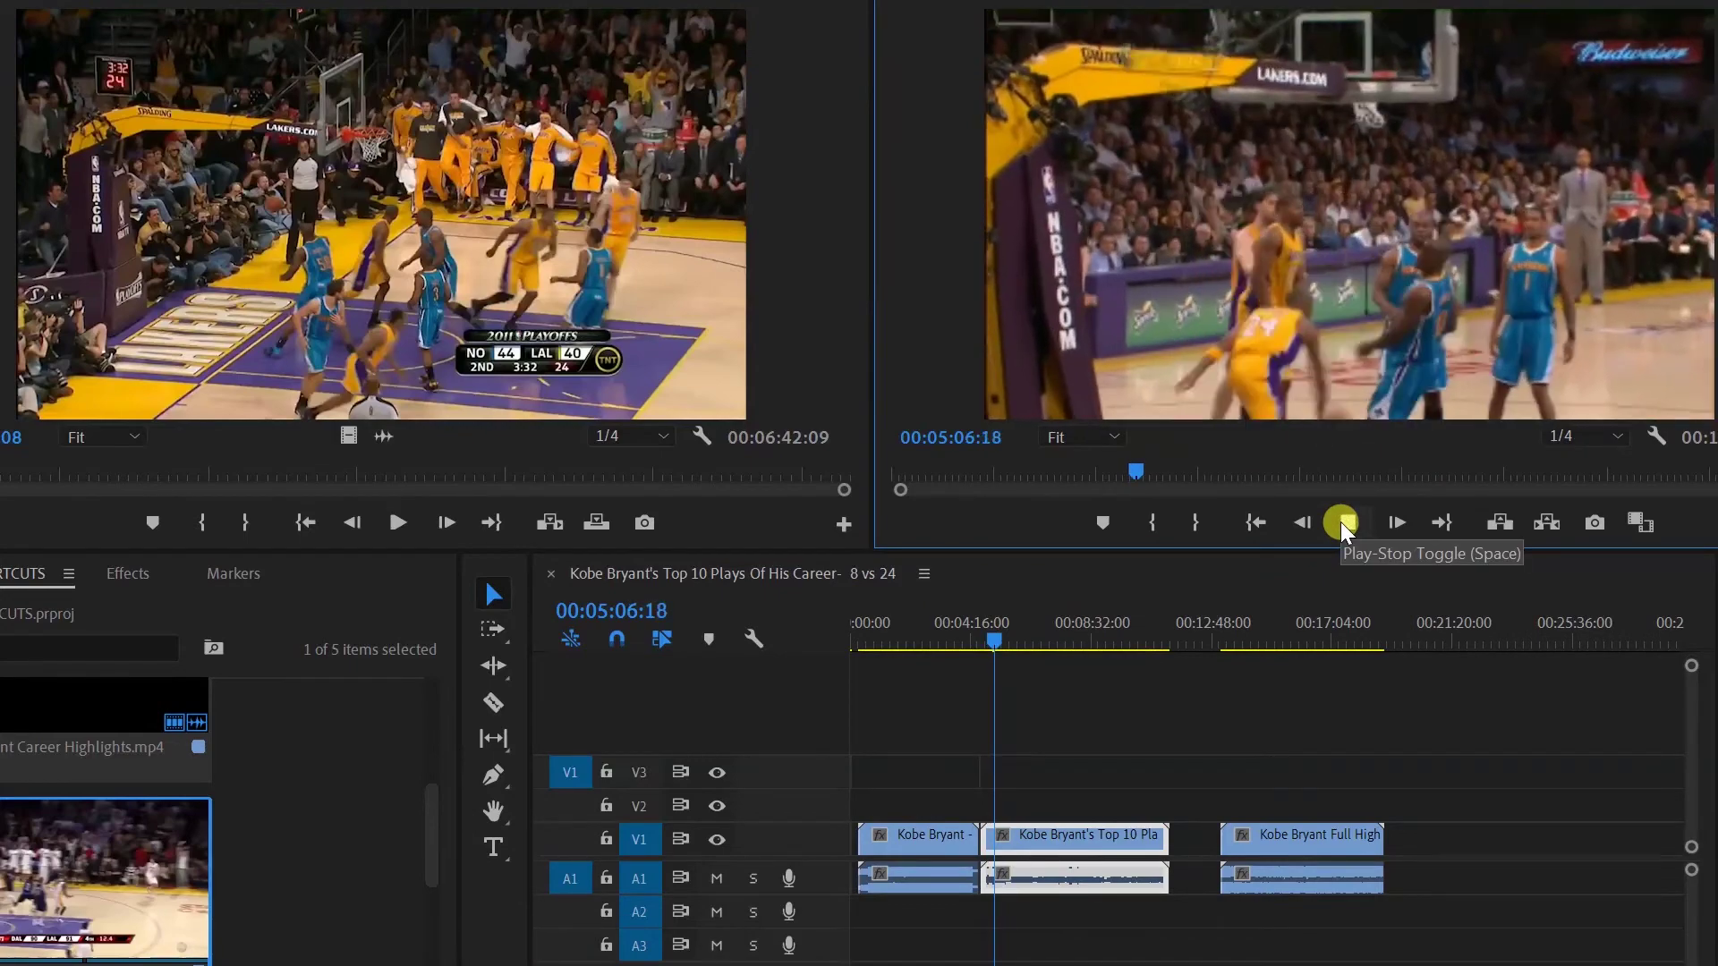
click(1340, 523)
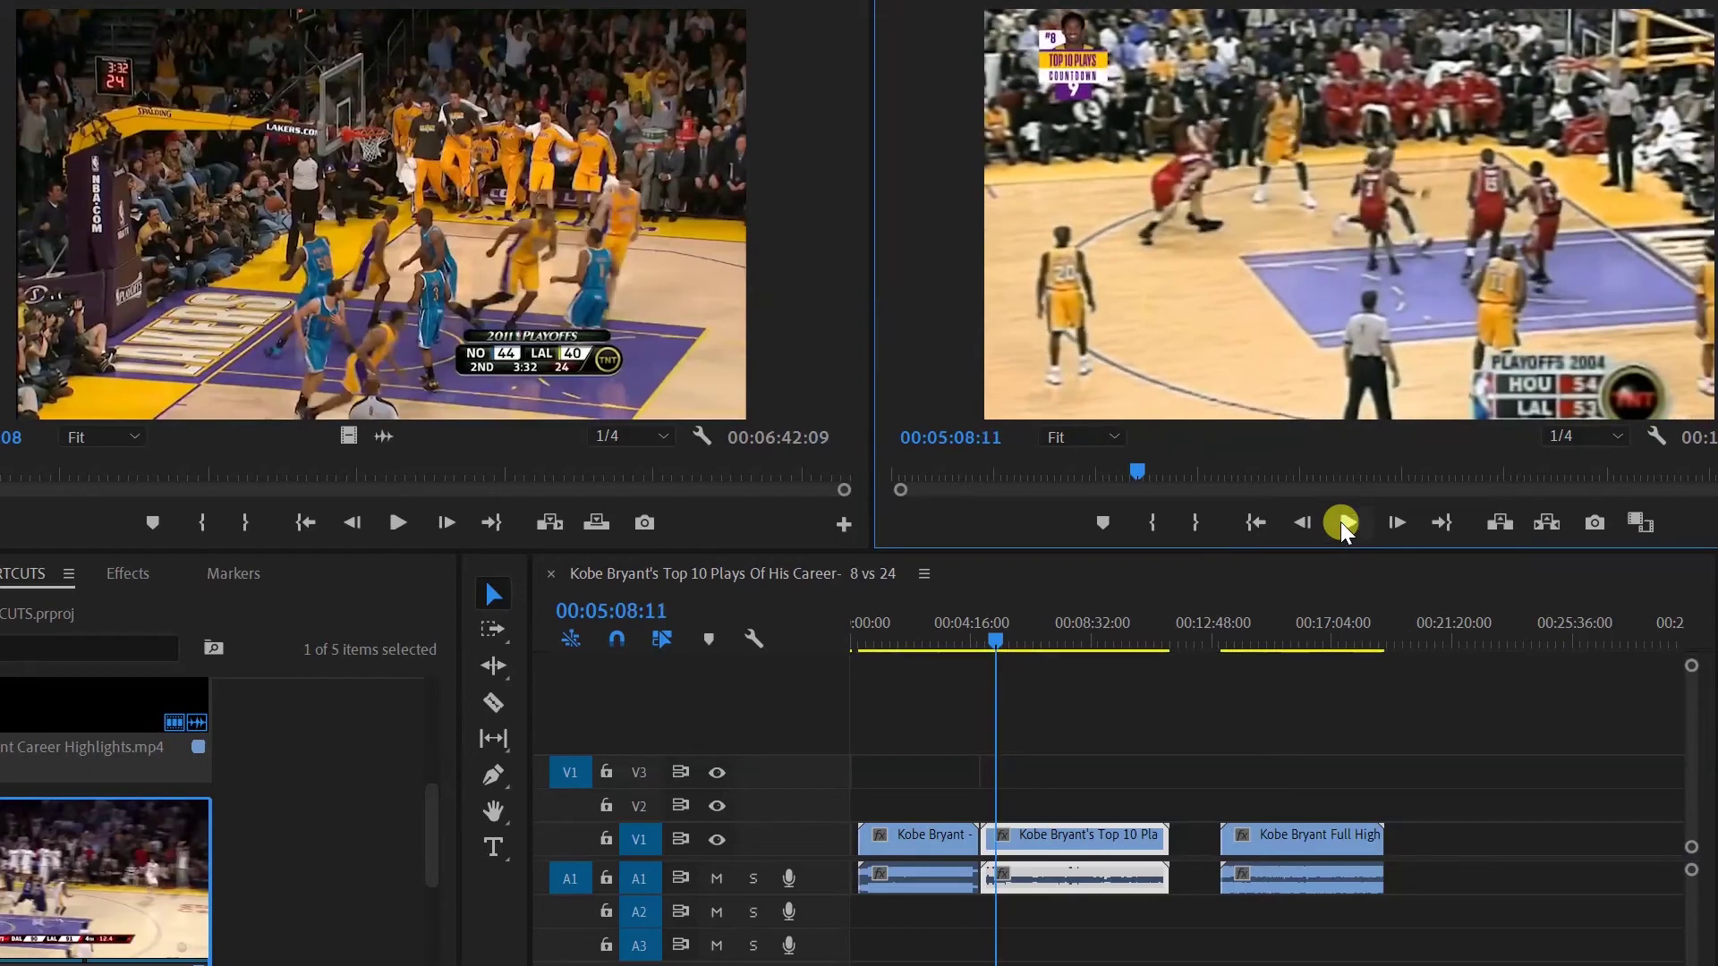
Step: Close the gap by moving the Full Highlights clip against the Top 10 Plays clip, and preview playback from 00:07:59:12
drag(1286, 830, 1237, 840)
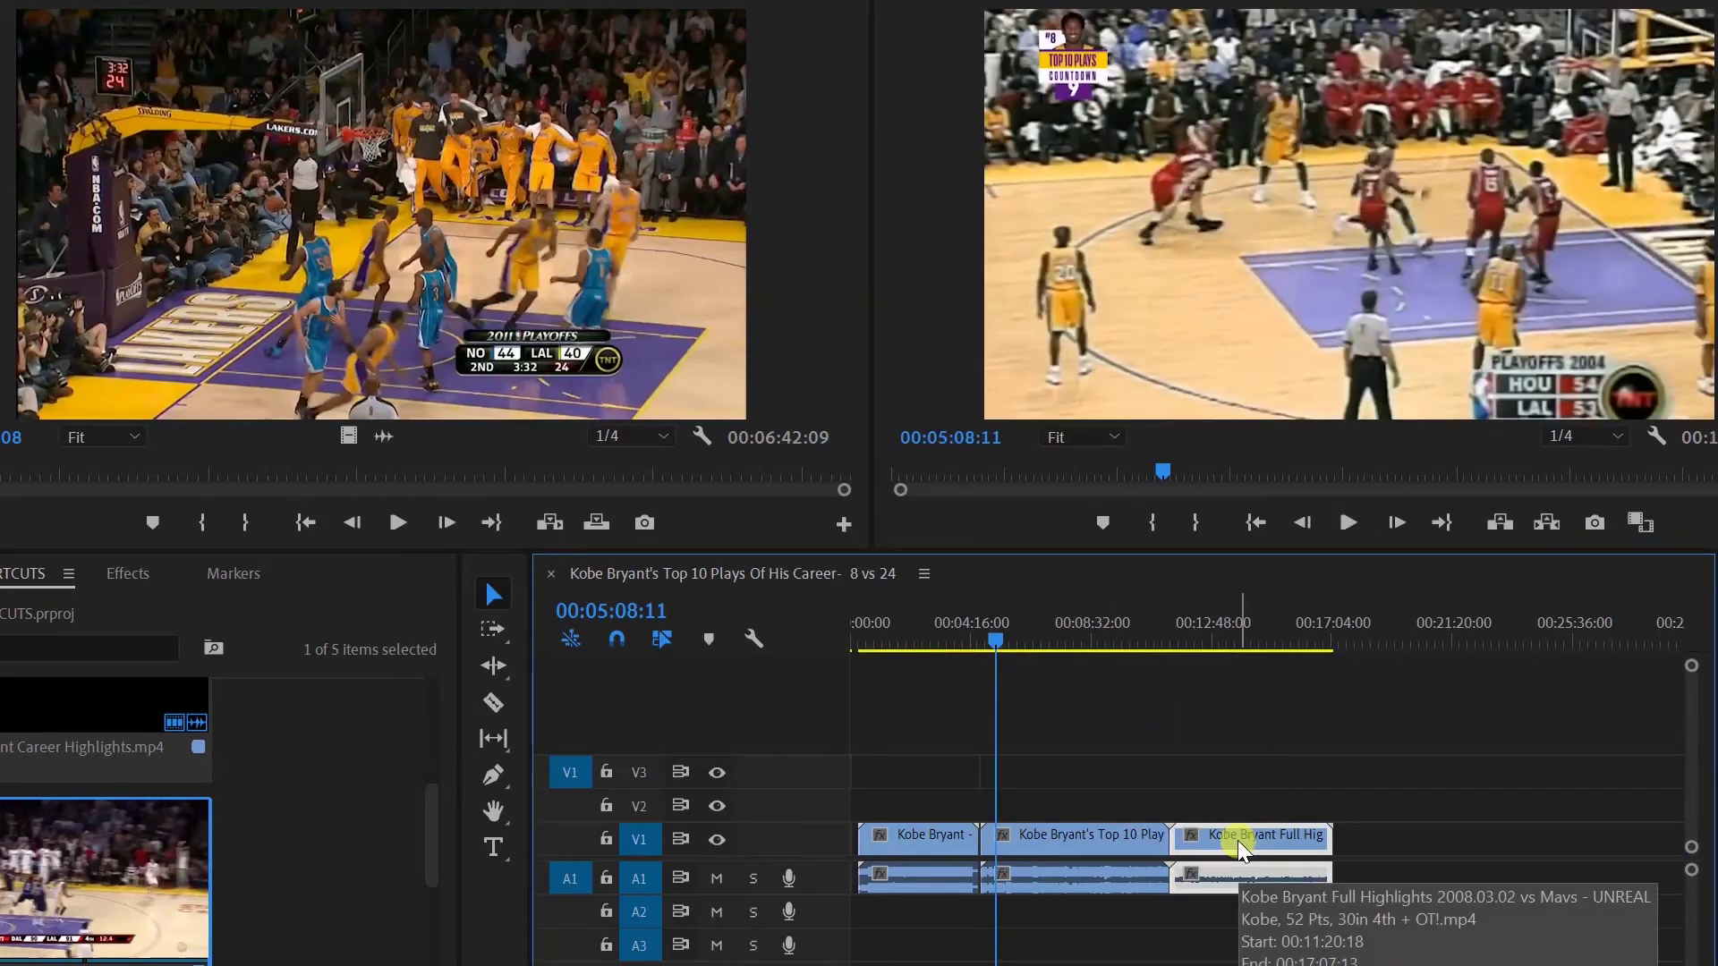
click(1315, 471)
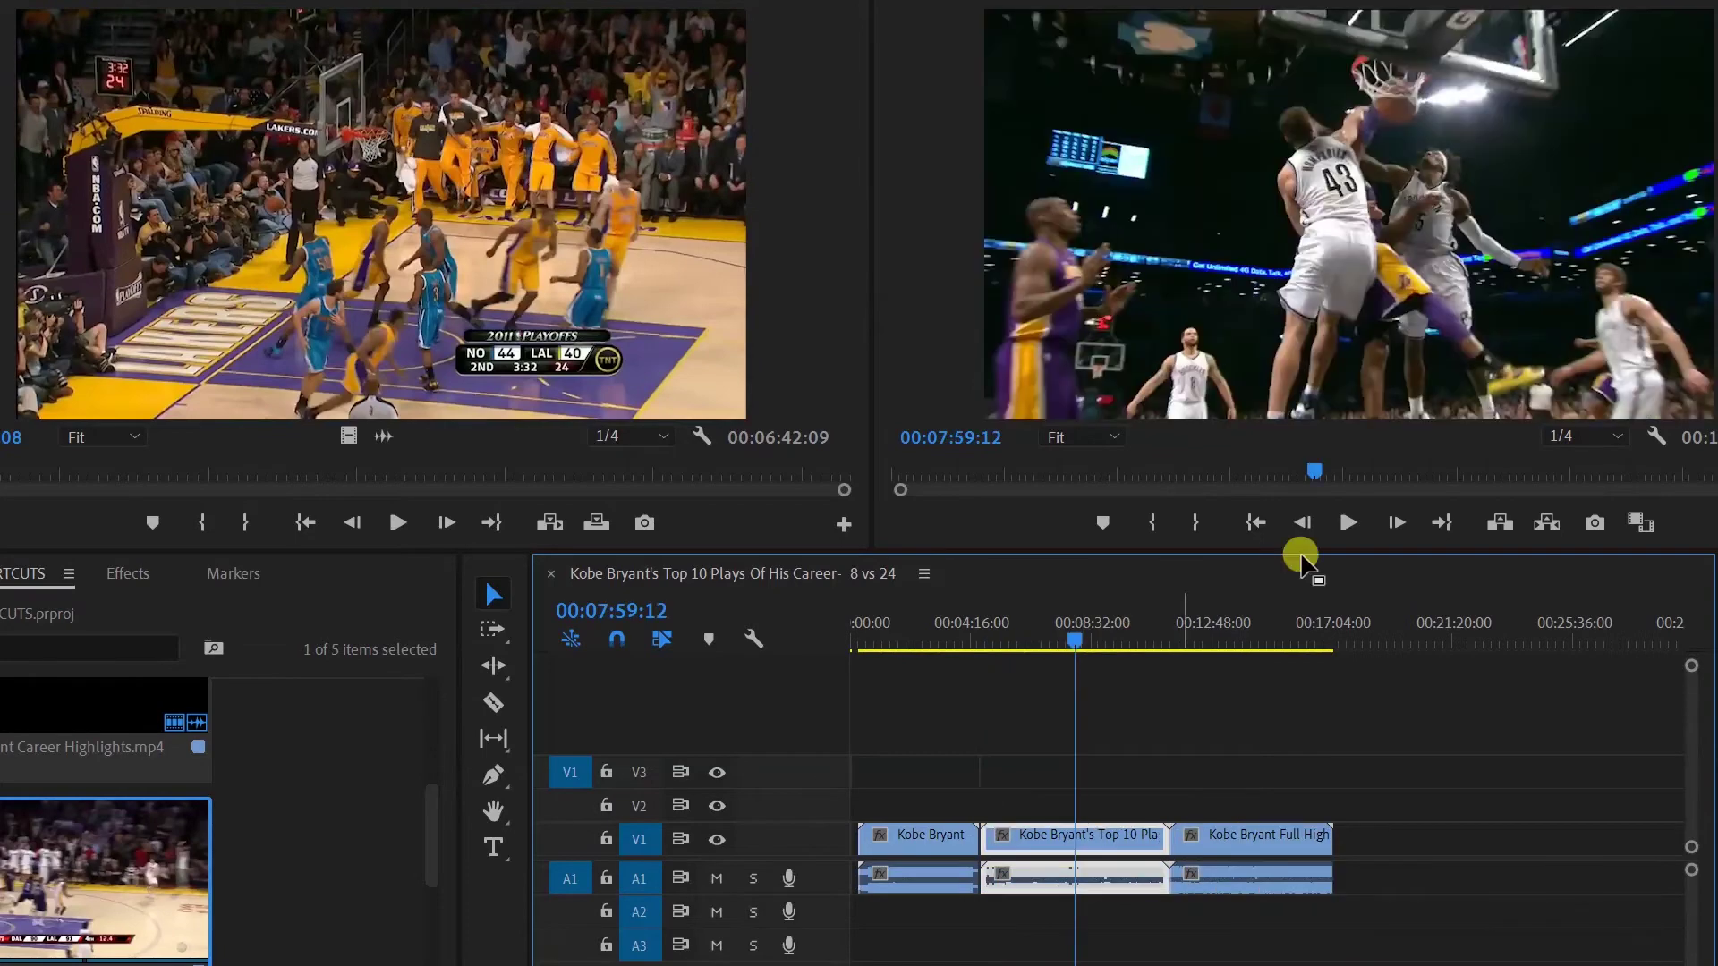
click(1348, 524)
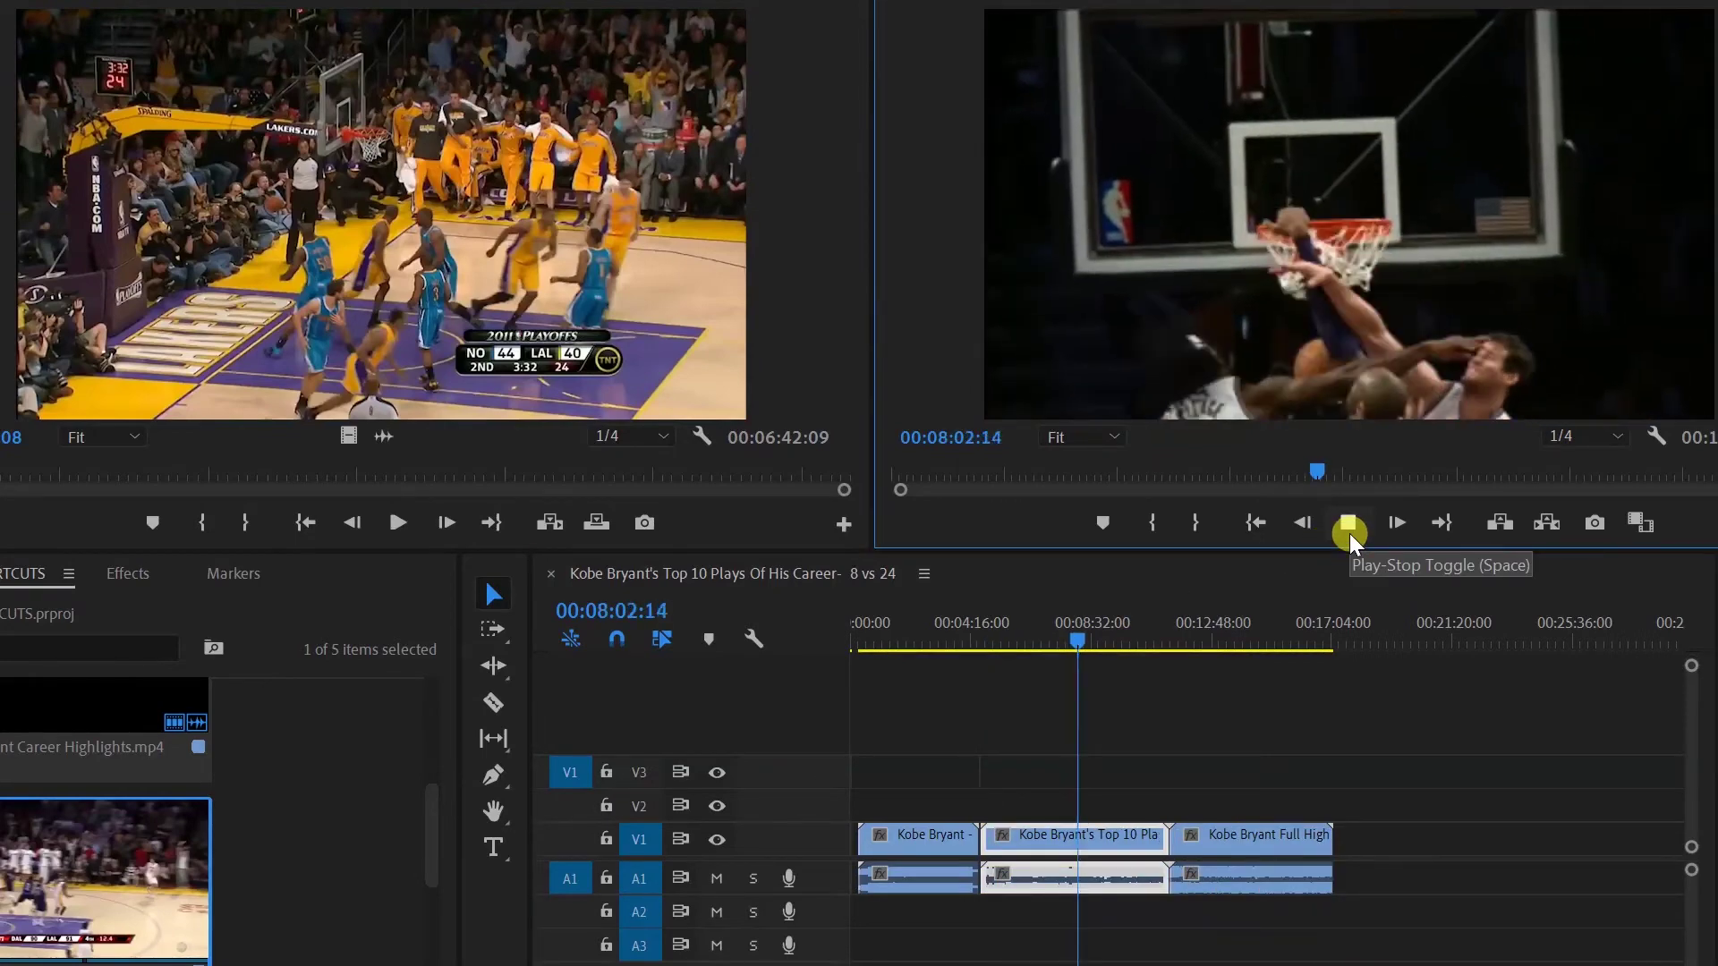
click(1348, 528)
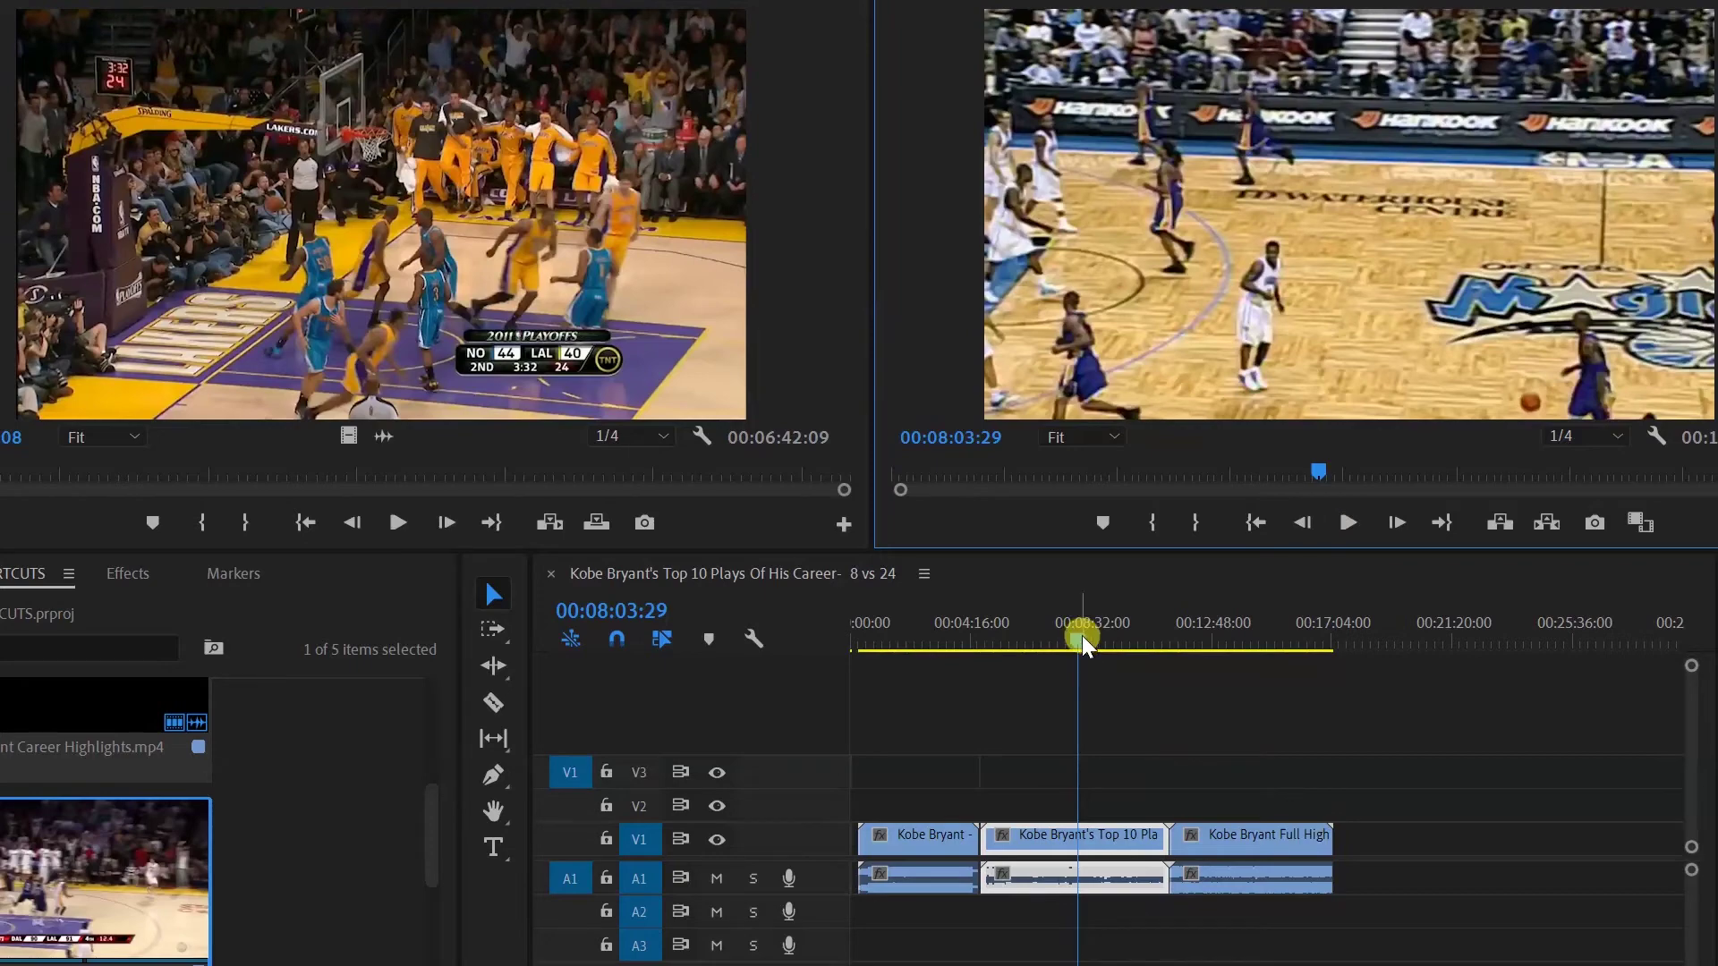
Step: Split the Top 10 Plays clip at 00:07:48:00 with the Razor tool, then restore the Selection tool and deselect the clips
mouse_move(1082, 635)
mouse_down()
mouse_move(1015, 635)
mouse_move(1117, 648)
mouse_move(1076, 644)
mouse_up()
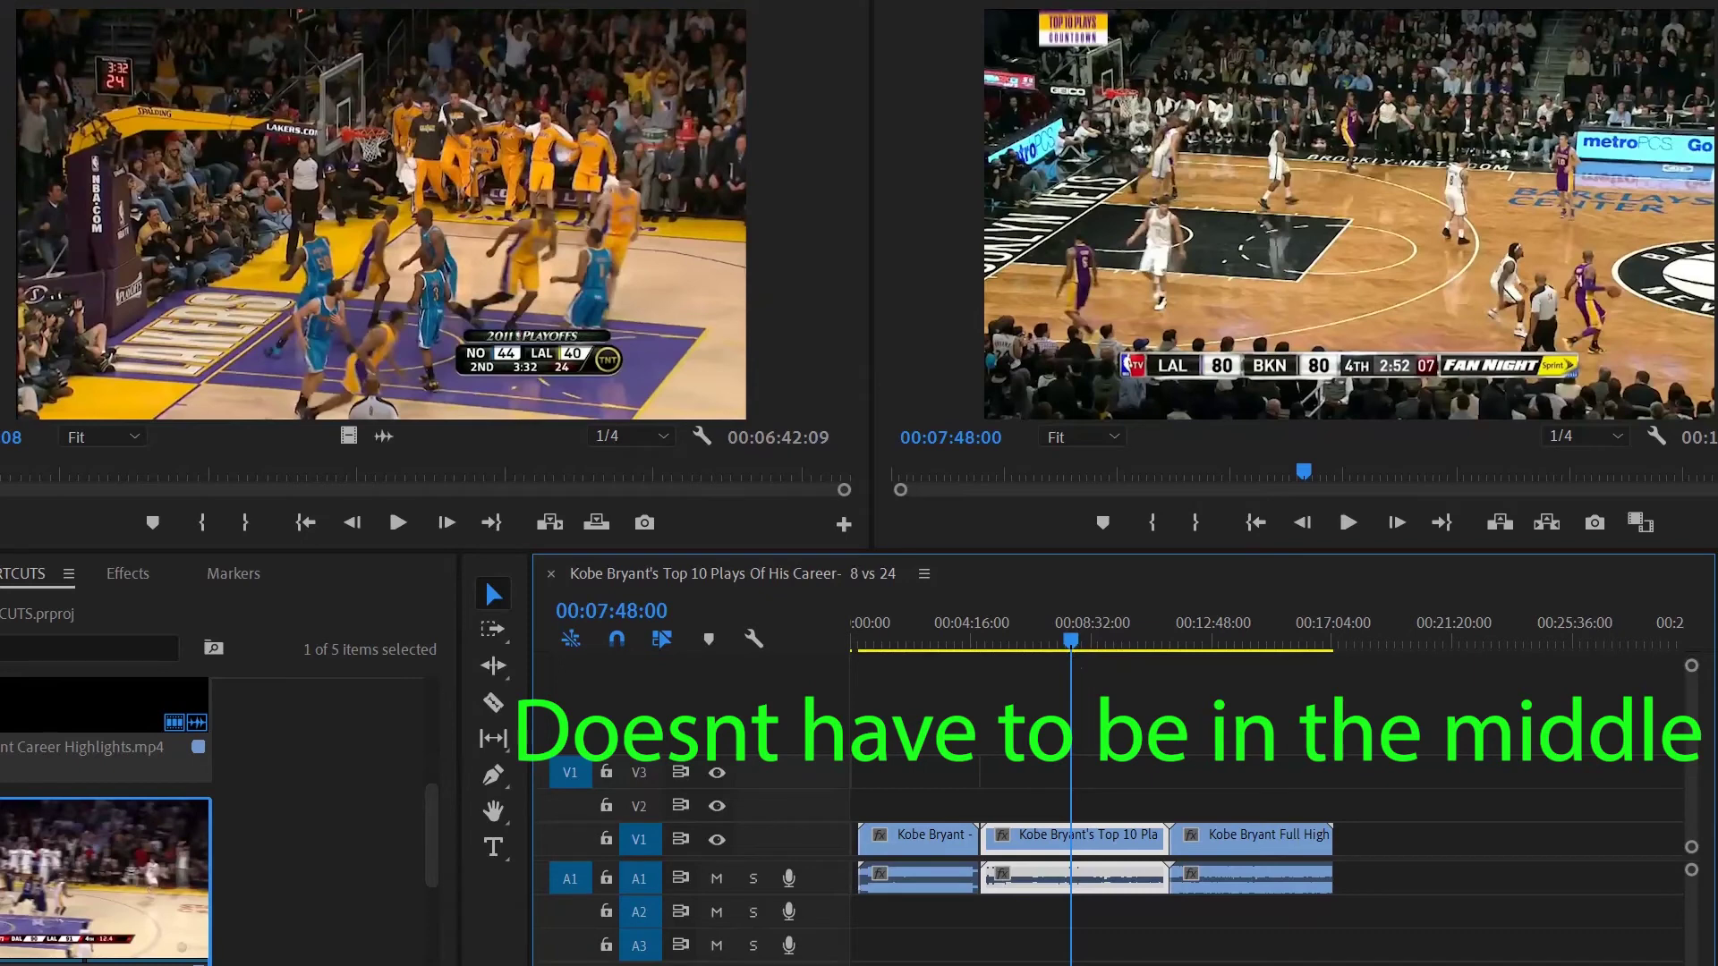
key(c)
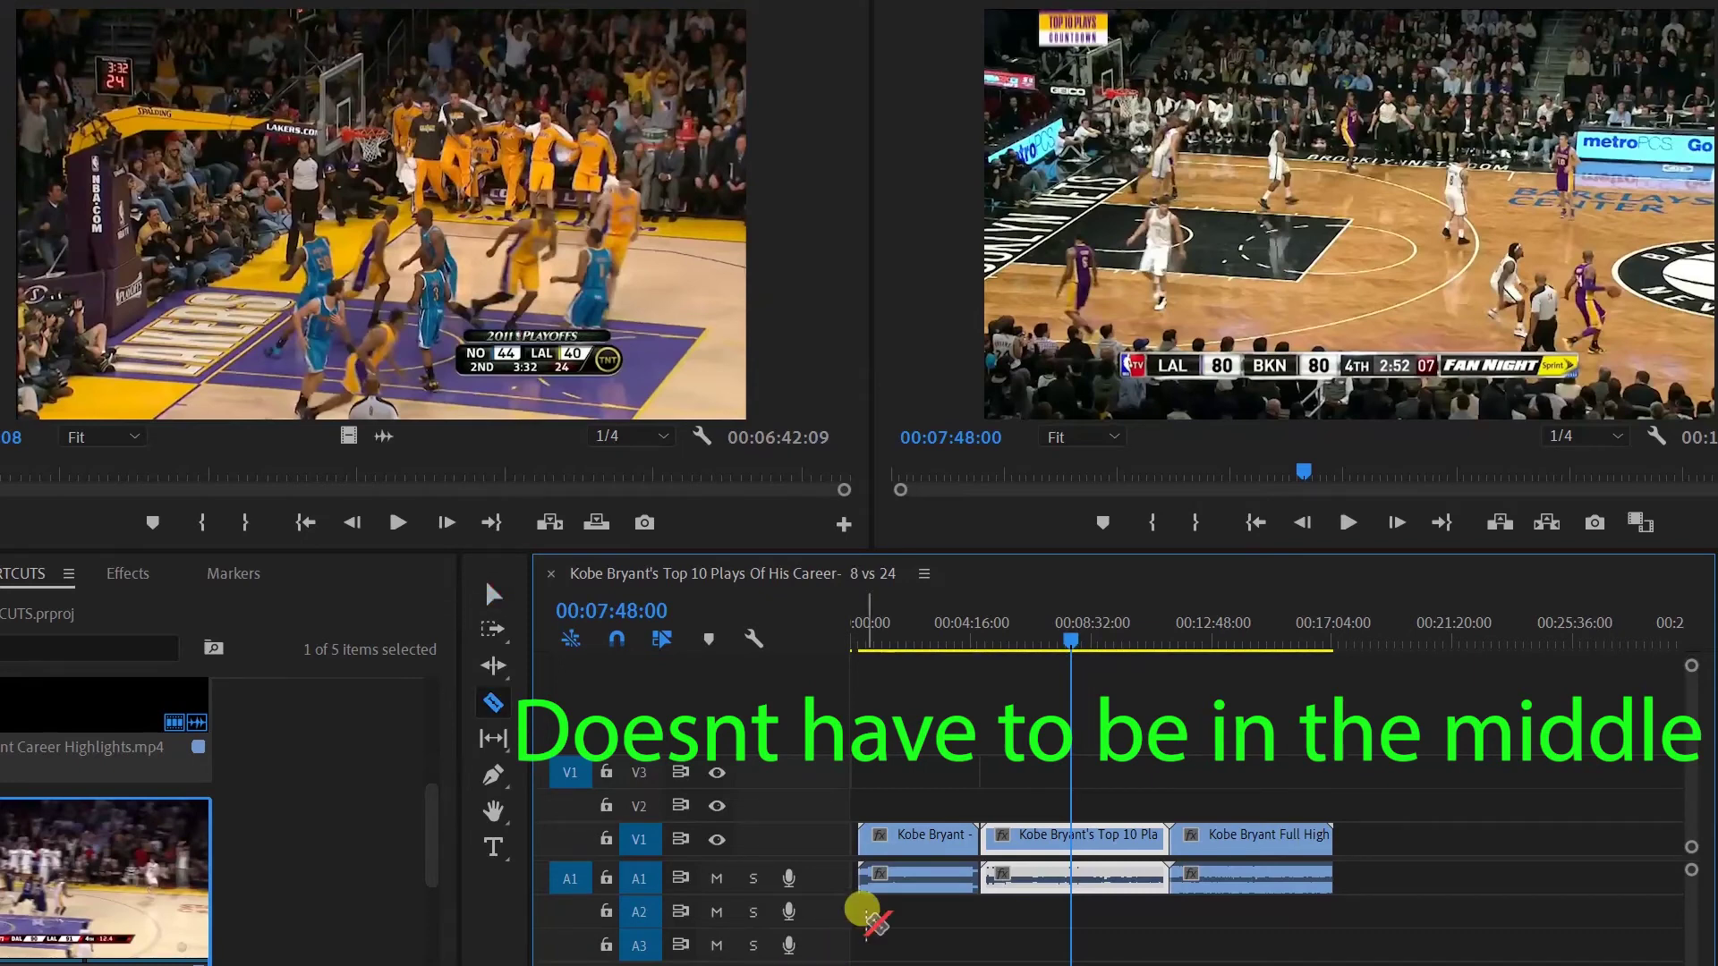
click(1071, 837)
click(1024, 836)
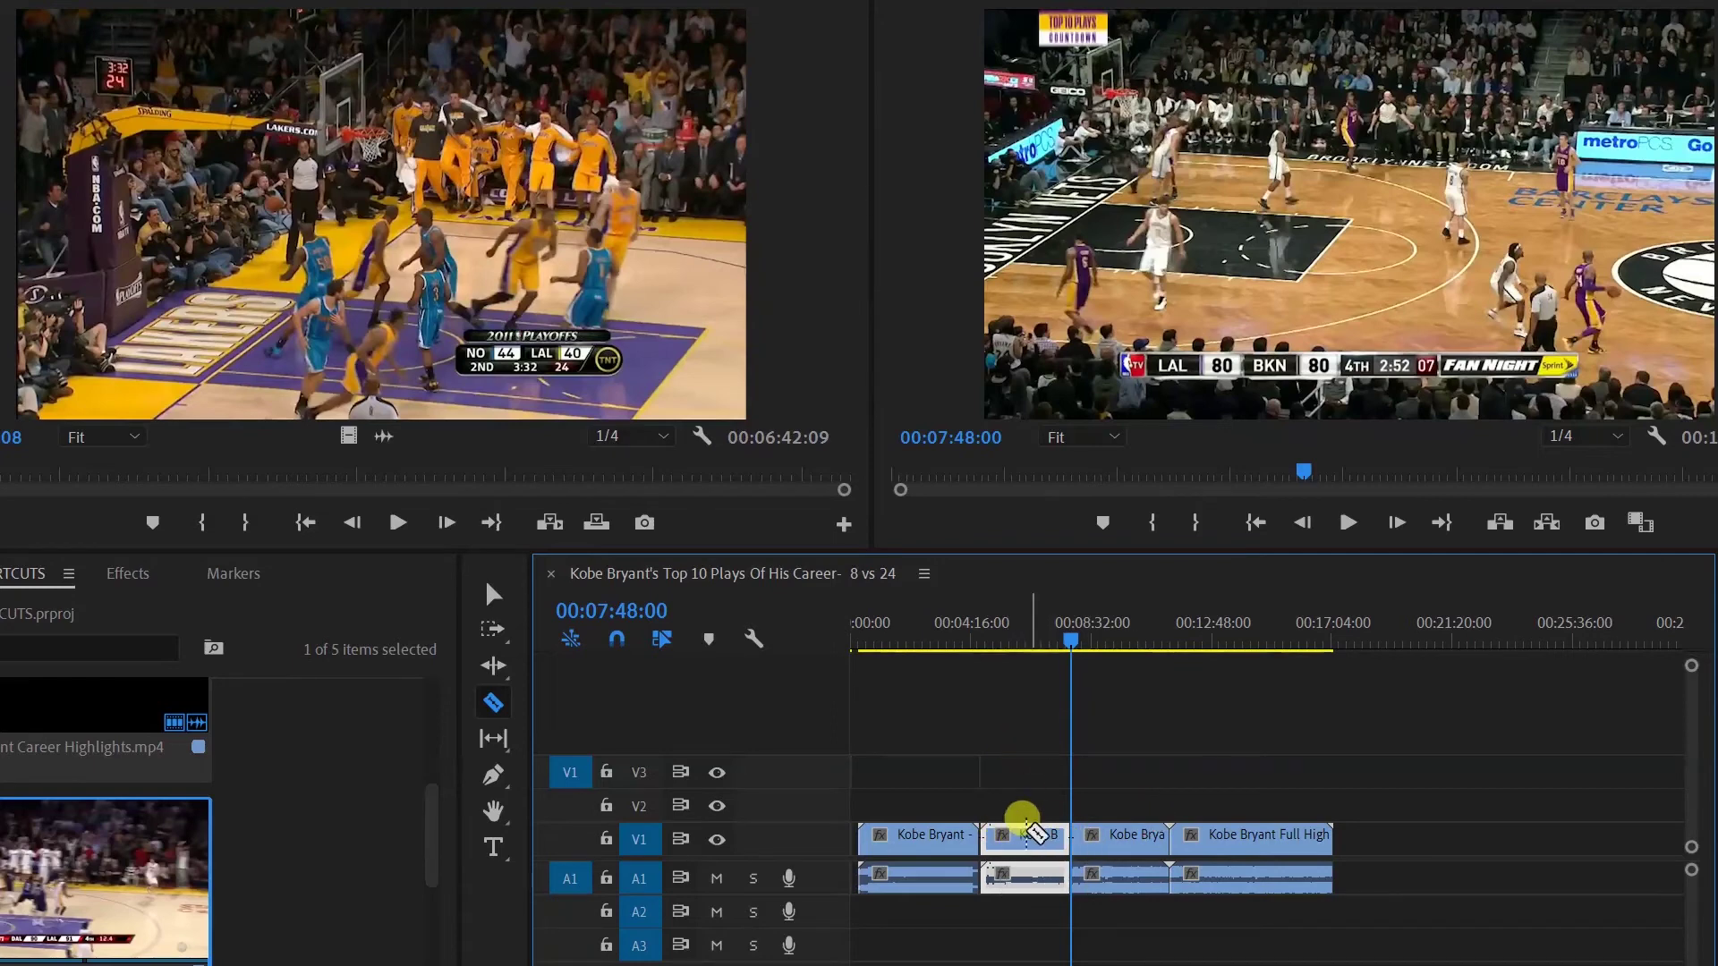
key(v)
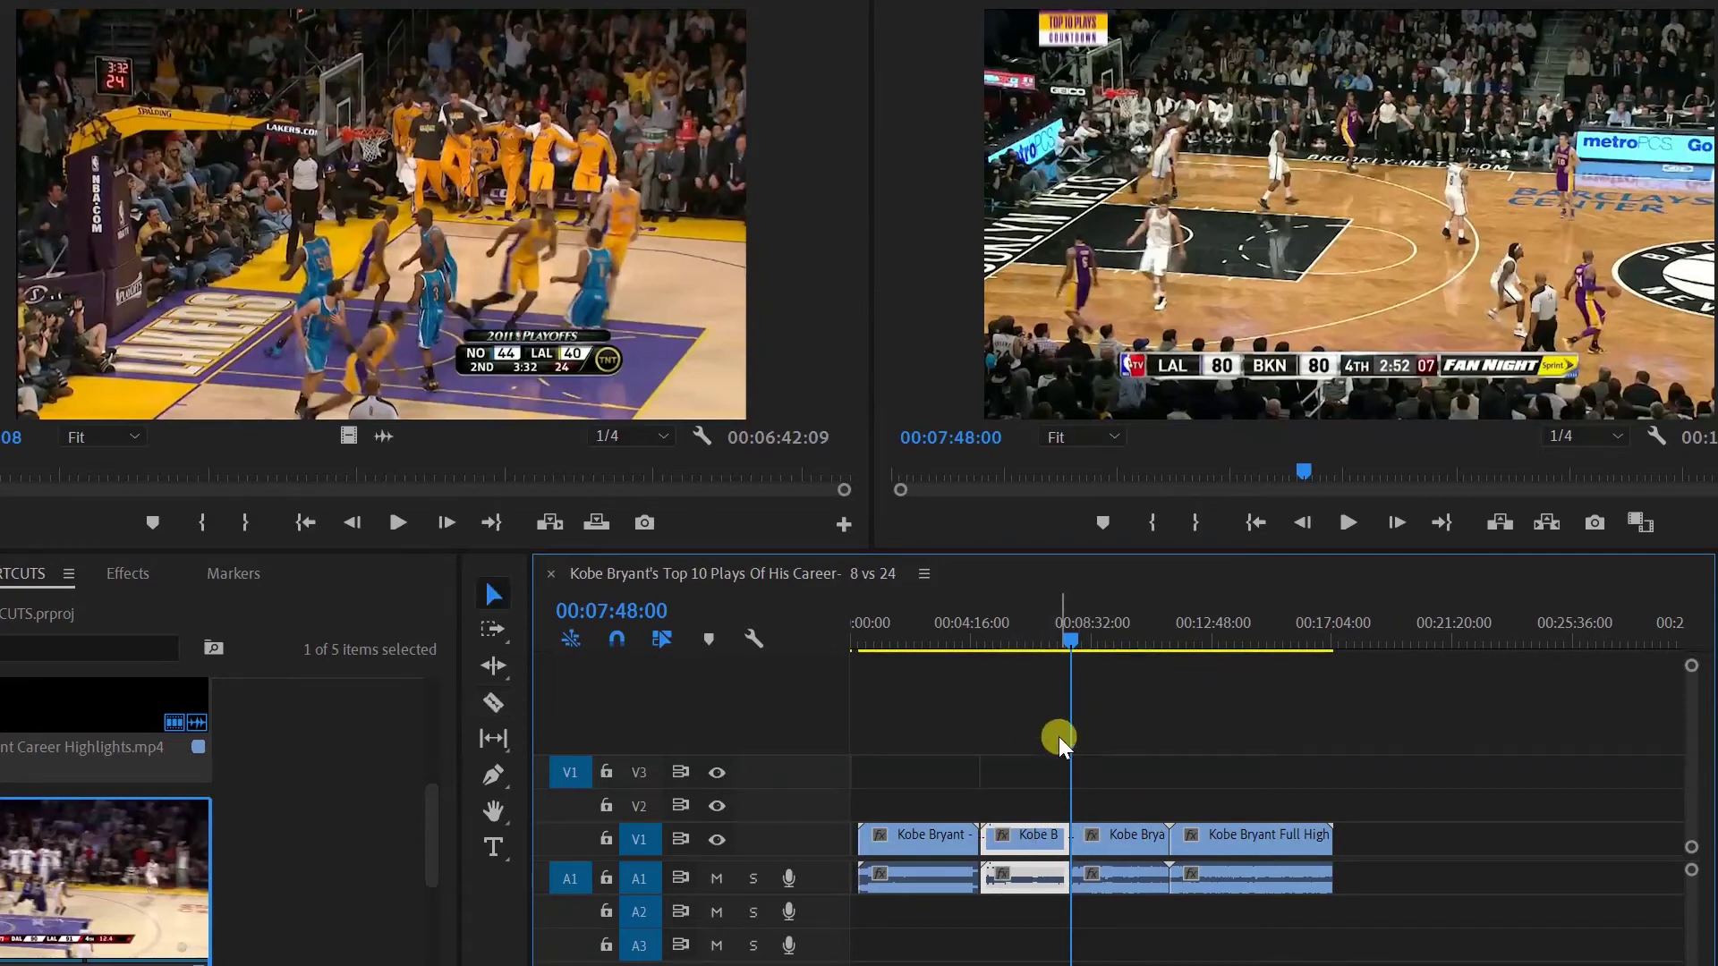
click(1005, 706)
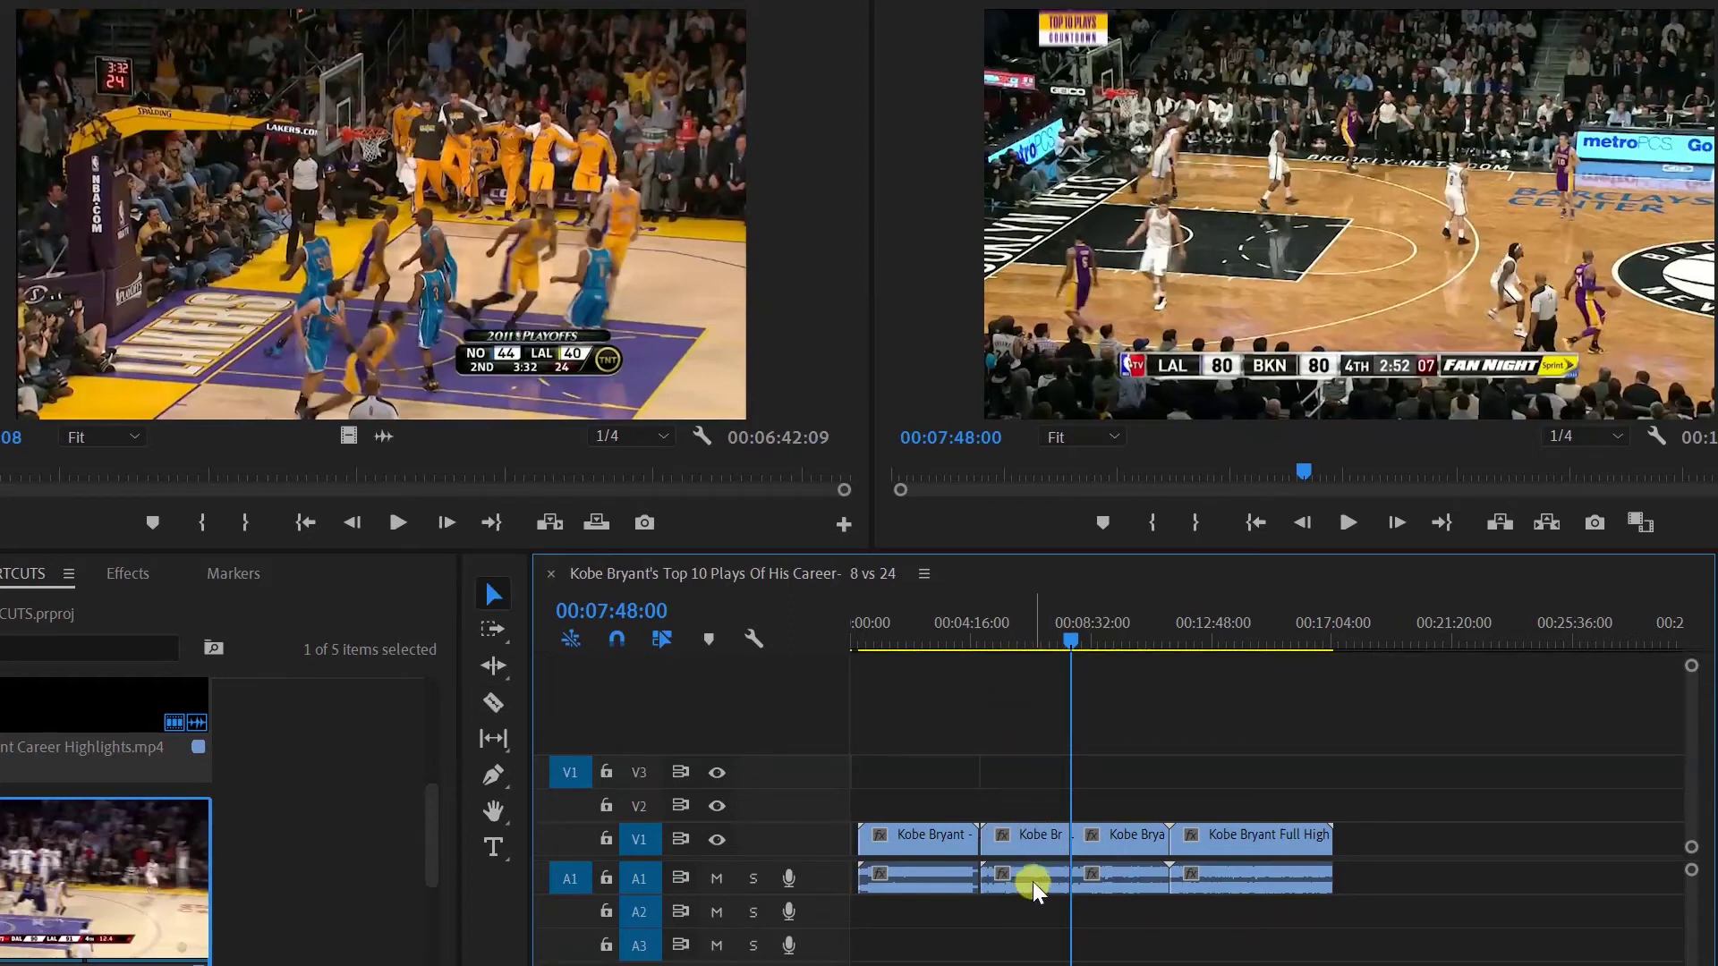
Step: Delete the first part of the split Top 10 Plays clip, then undo both the deletion and the split
click(1040, 856)
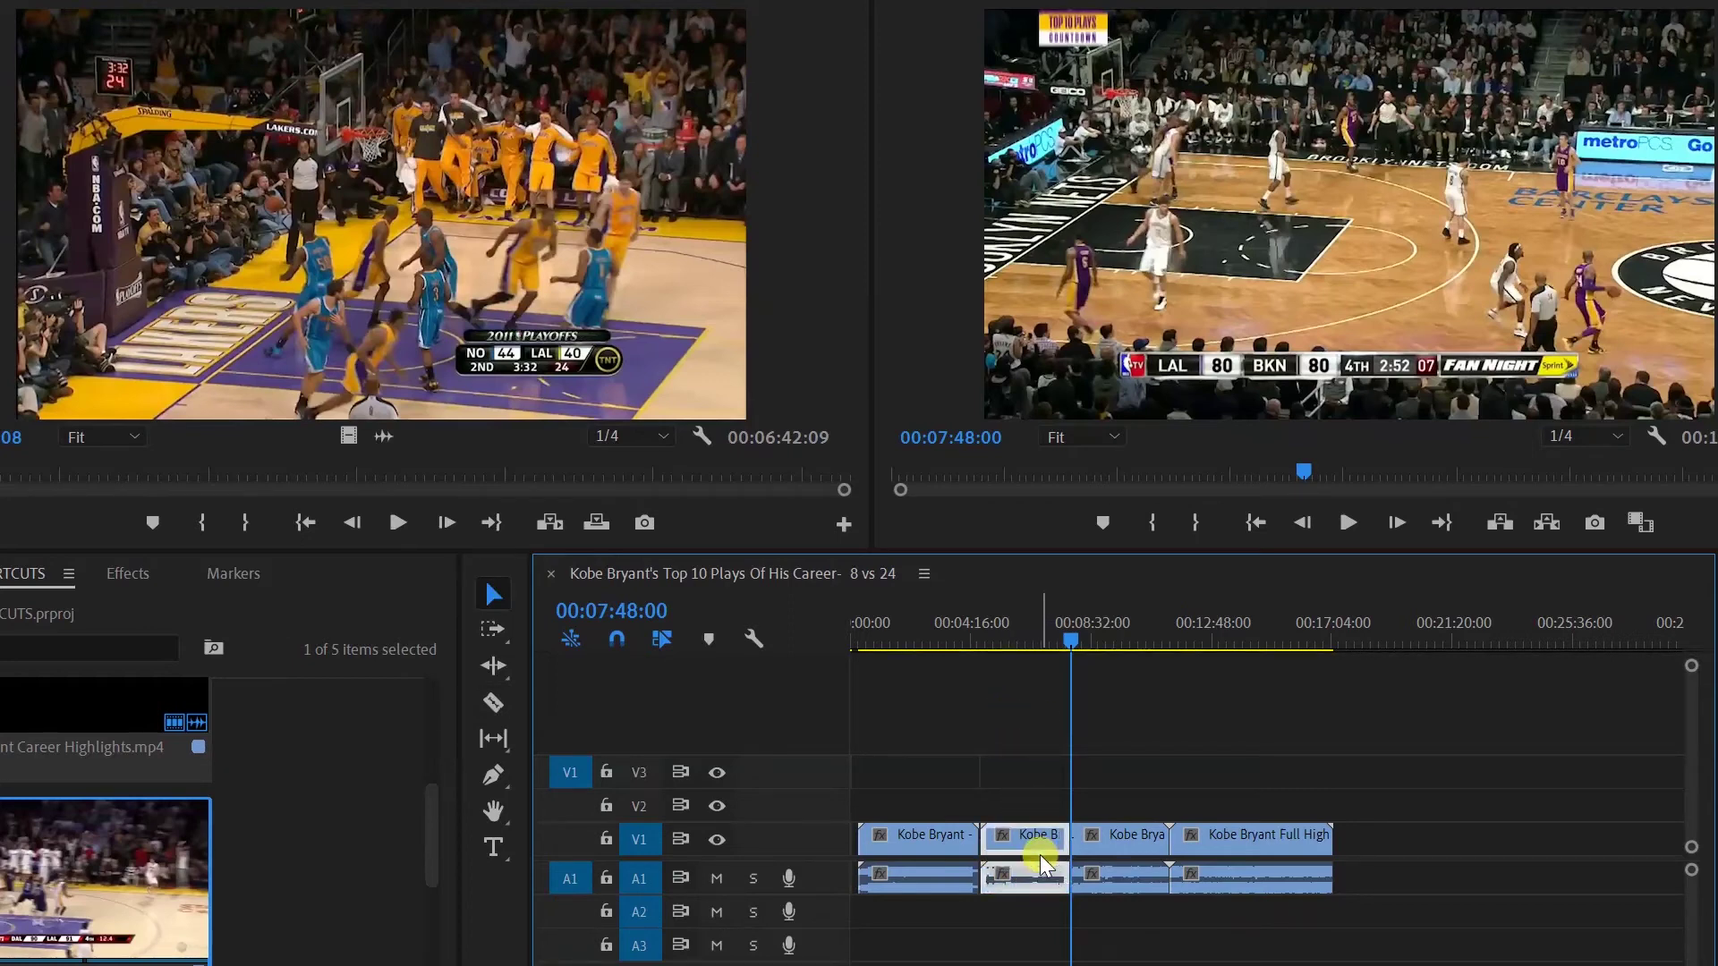
key(Delete)
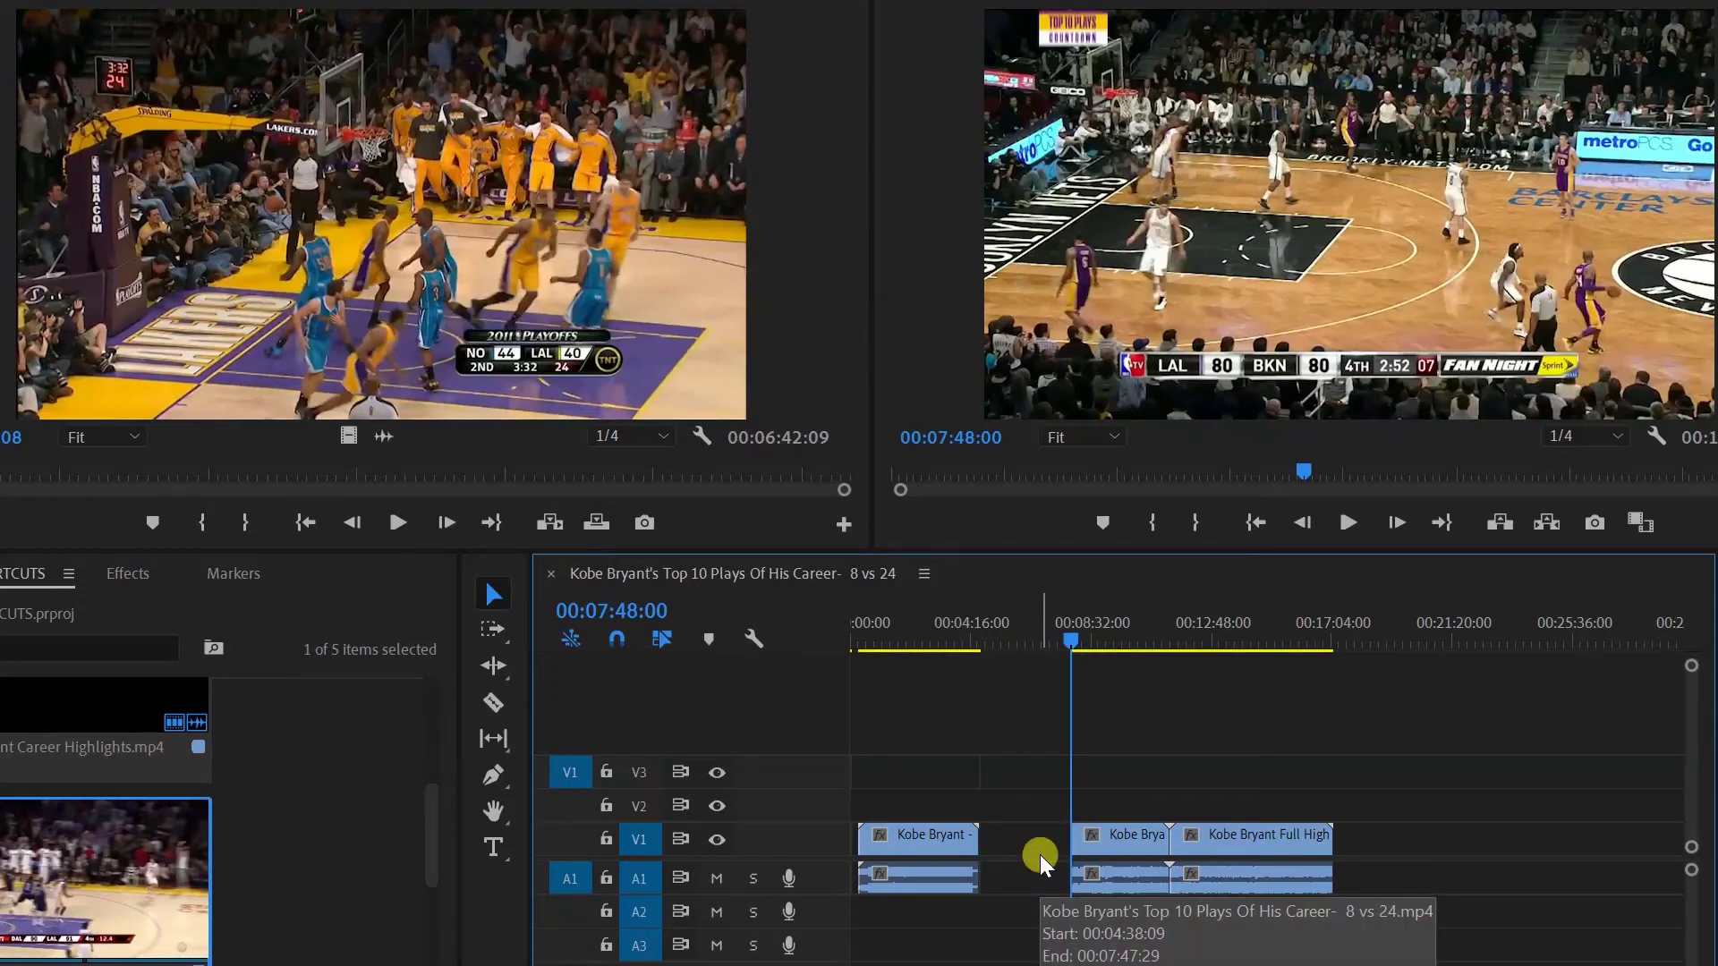
key(ctrl+z)
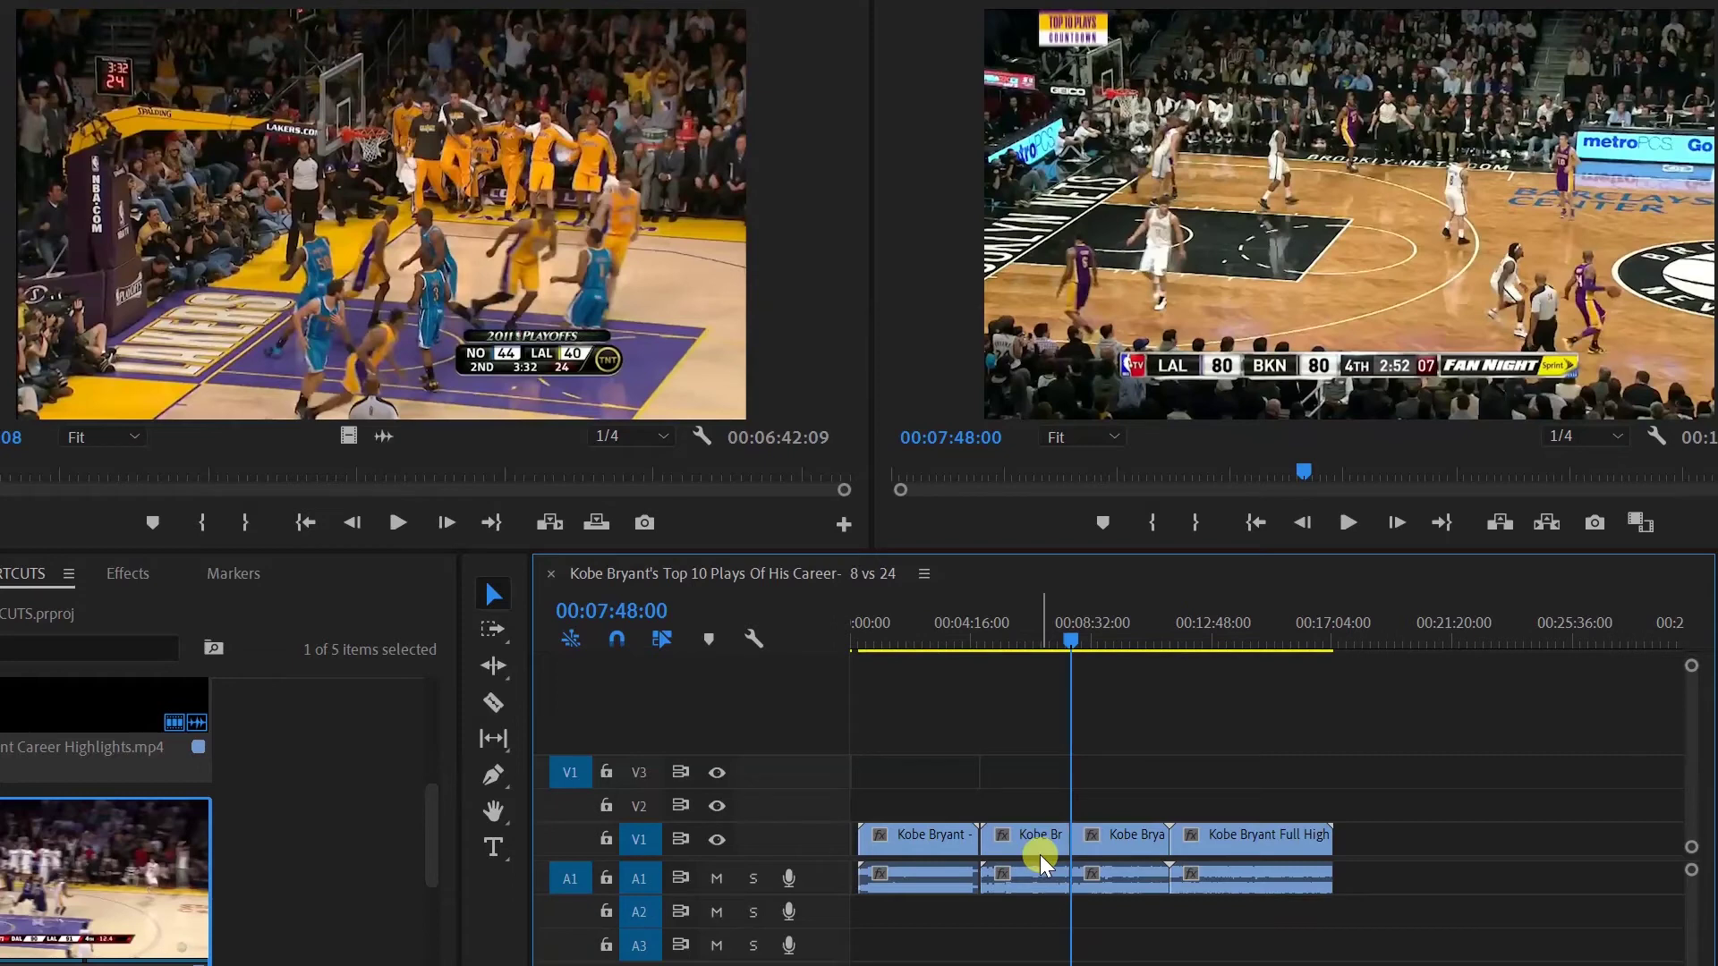
key(ctrl+z)
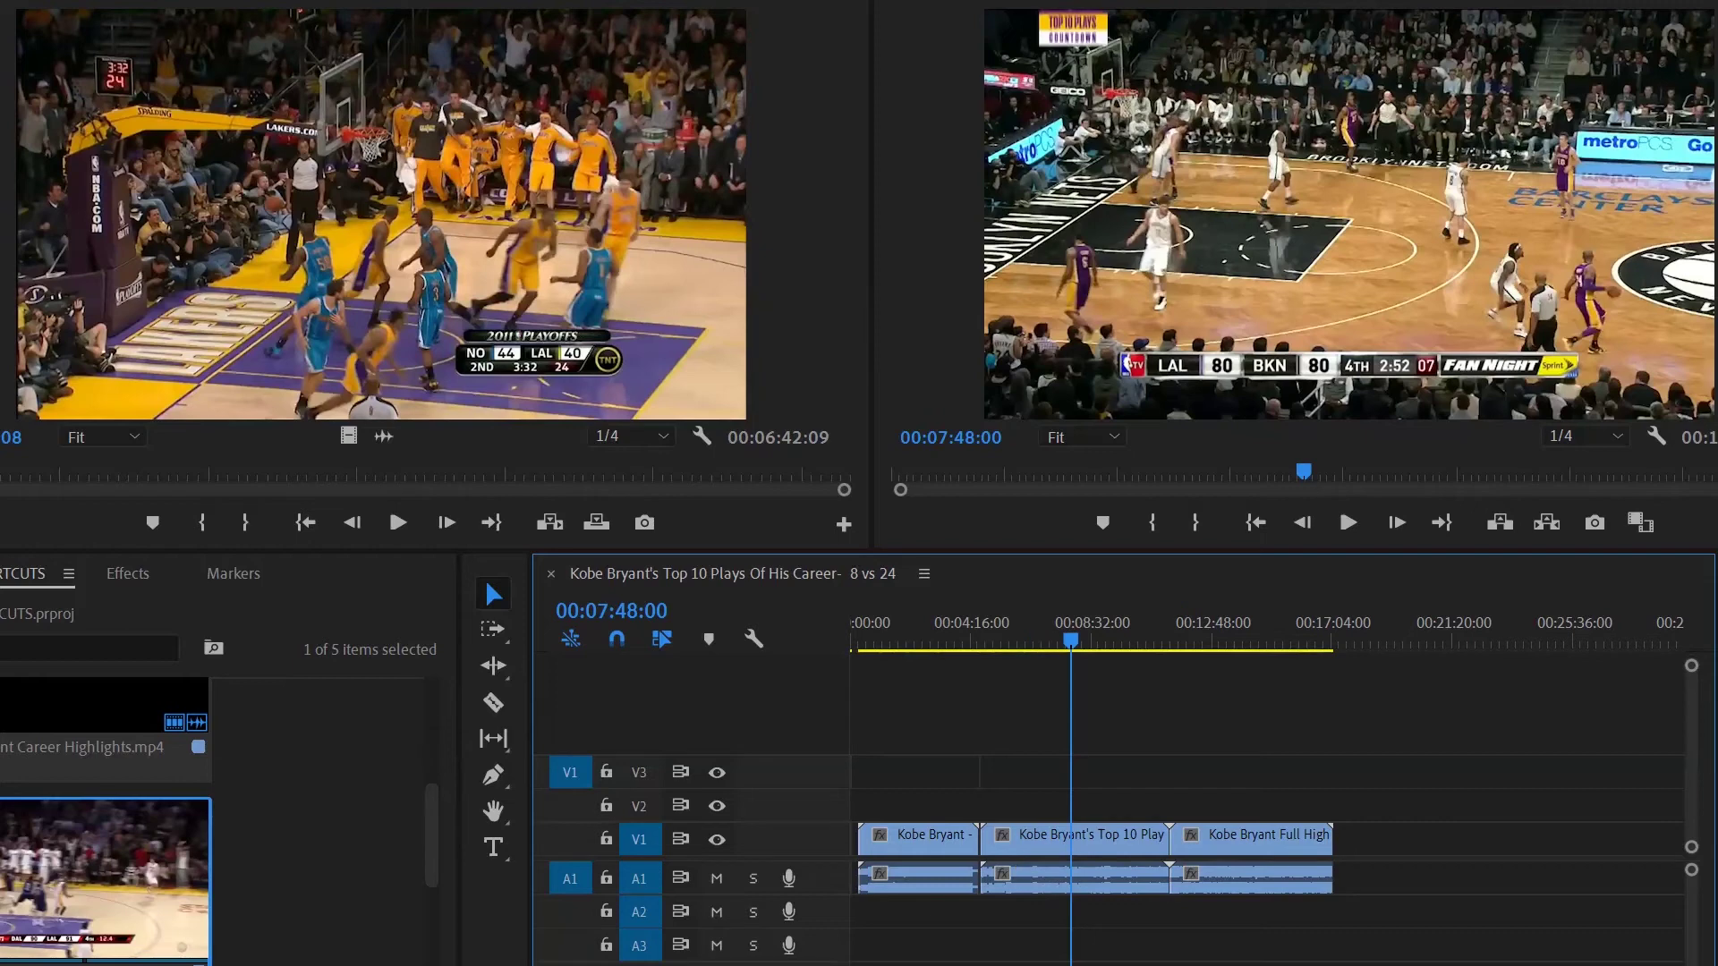
Step: Ripple trim the Top 10 Plays clip's start at 00:07:48:00, then its end at 00:08:19:12, undoing each trim
key(q)
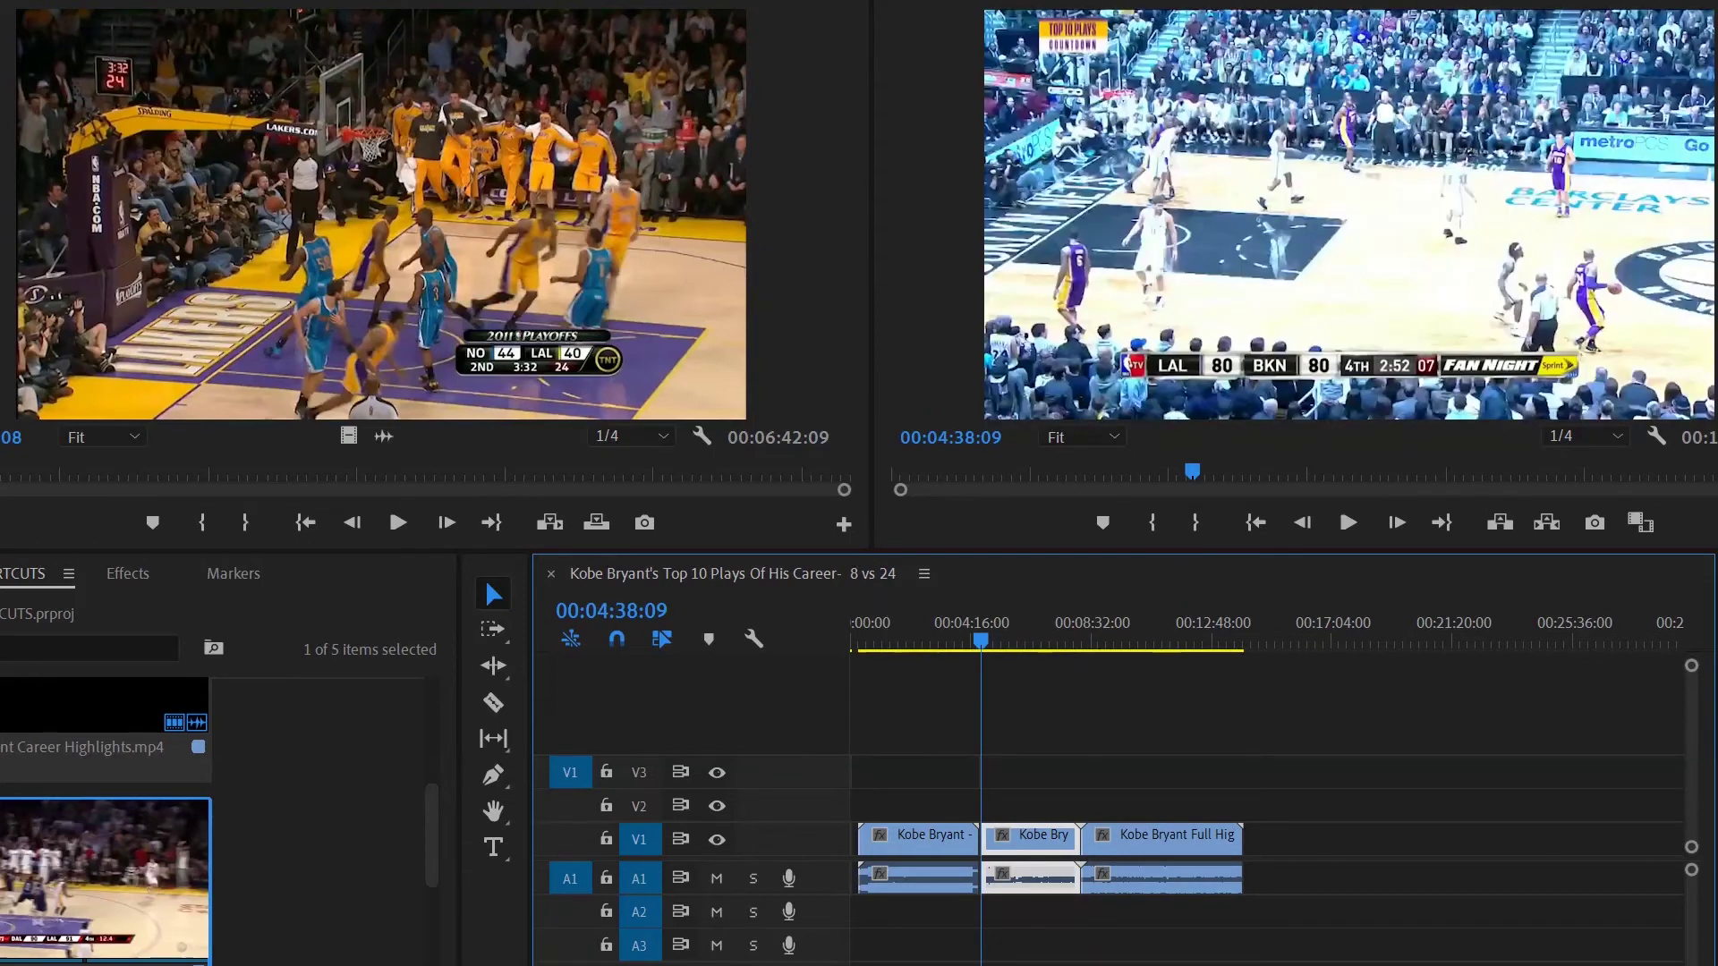
key(ctrl+z)
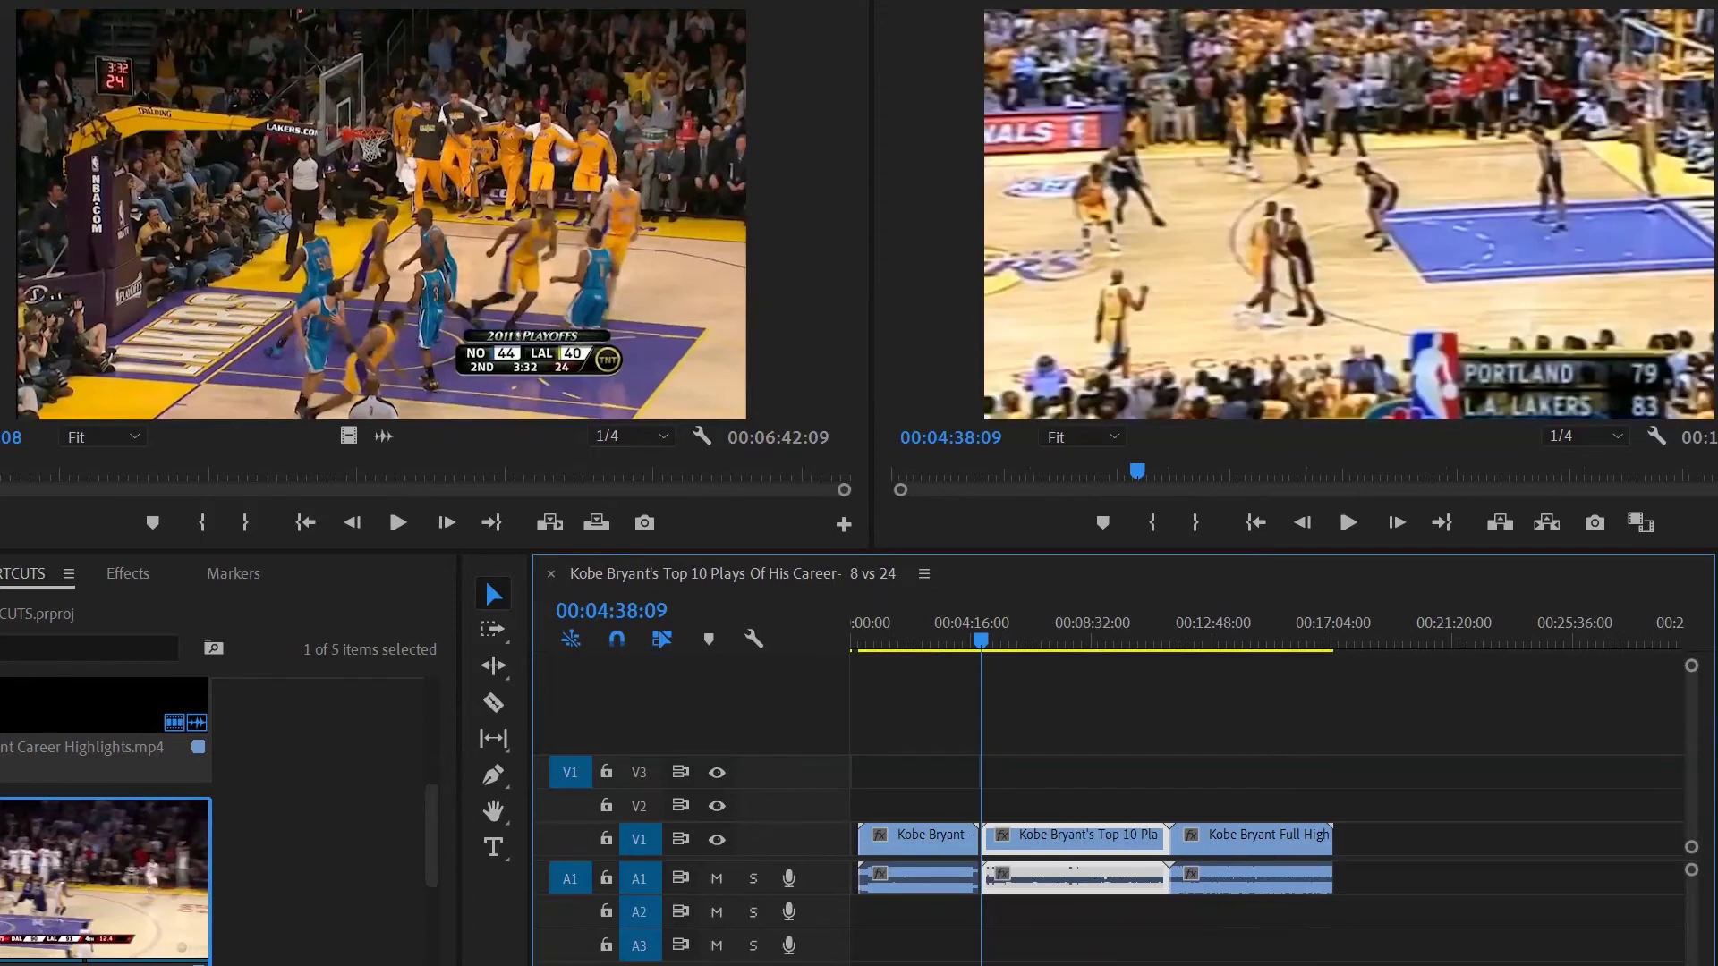
drag(982, 631, 1087, 647)
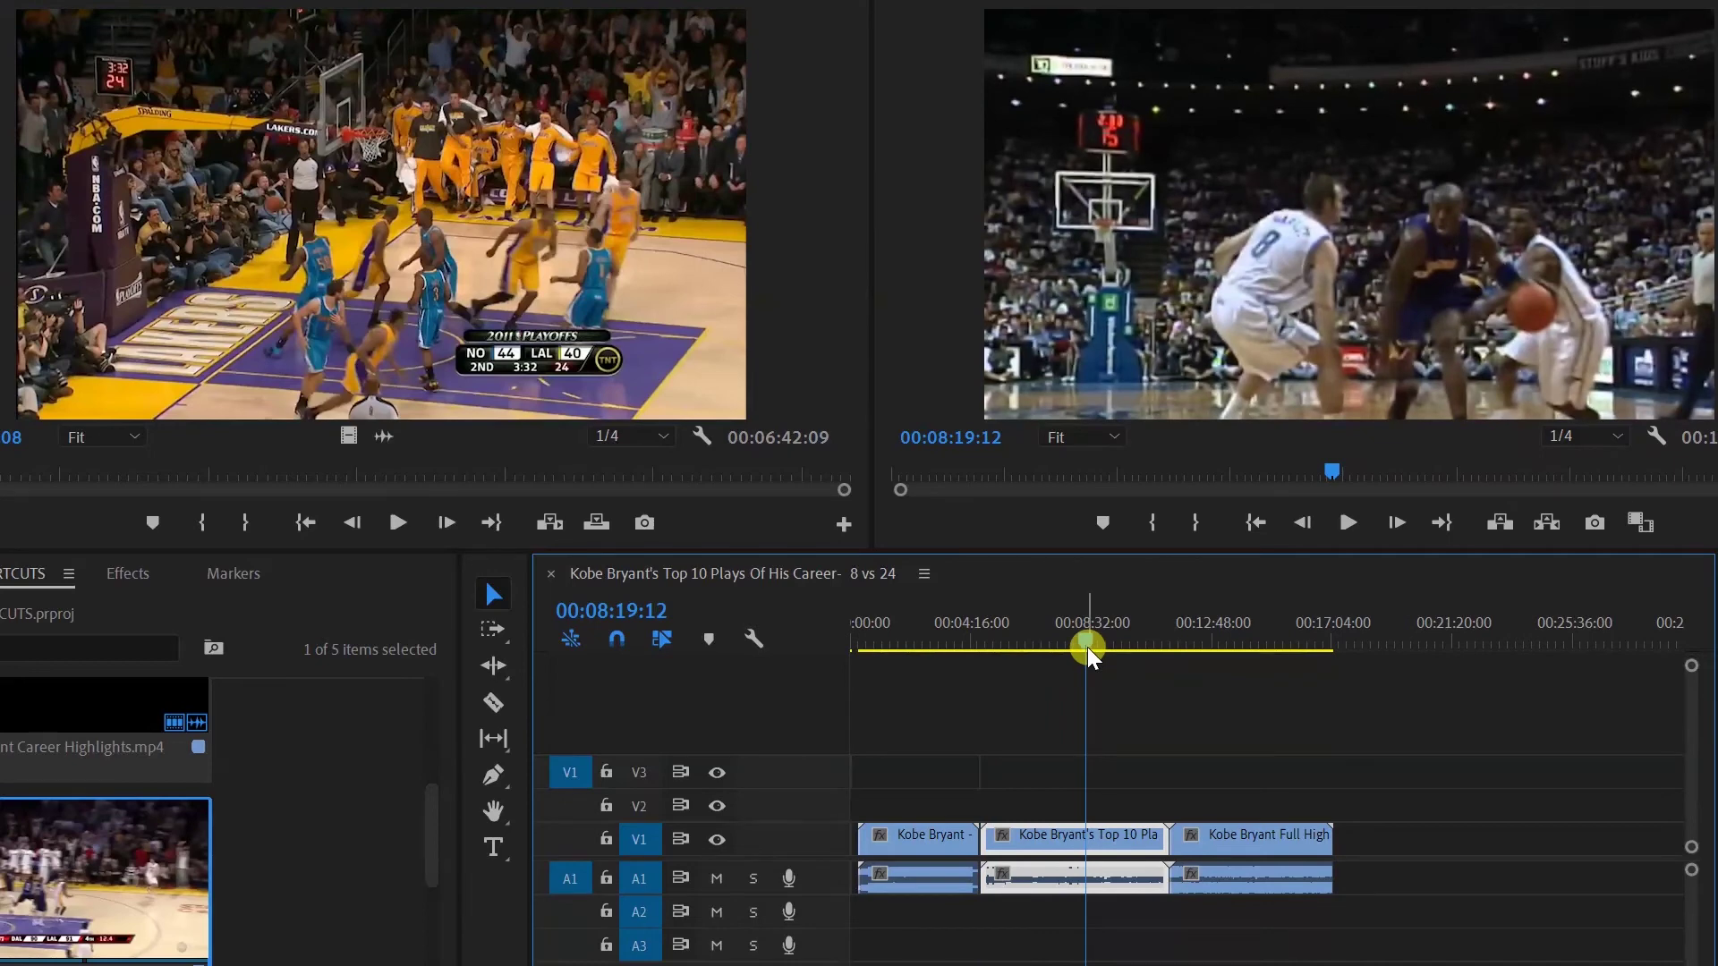
key(w)
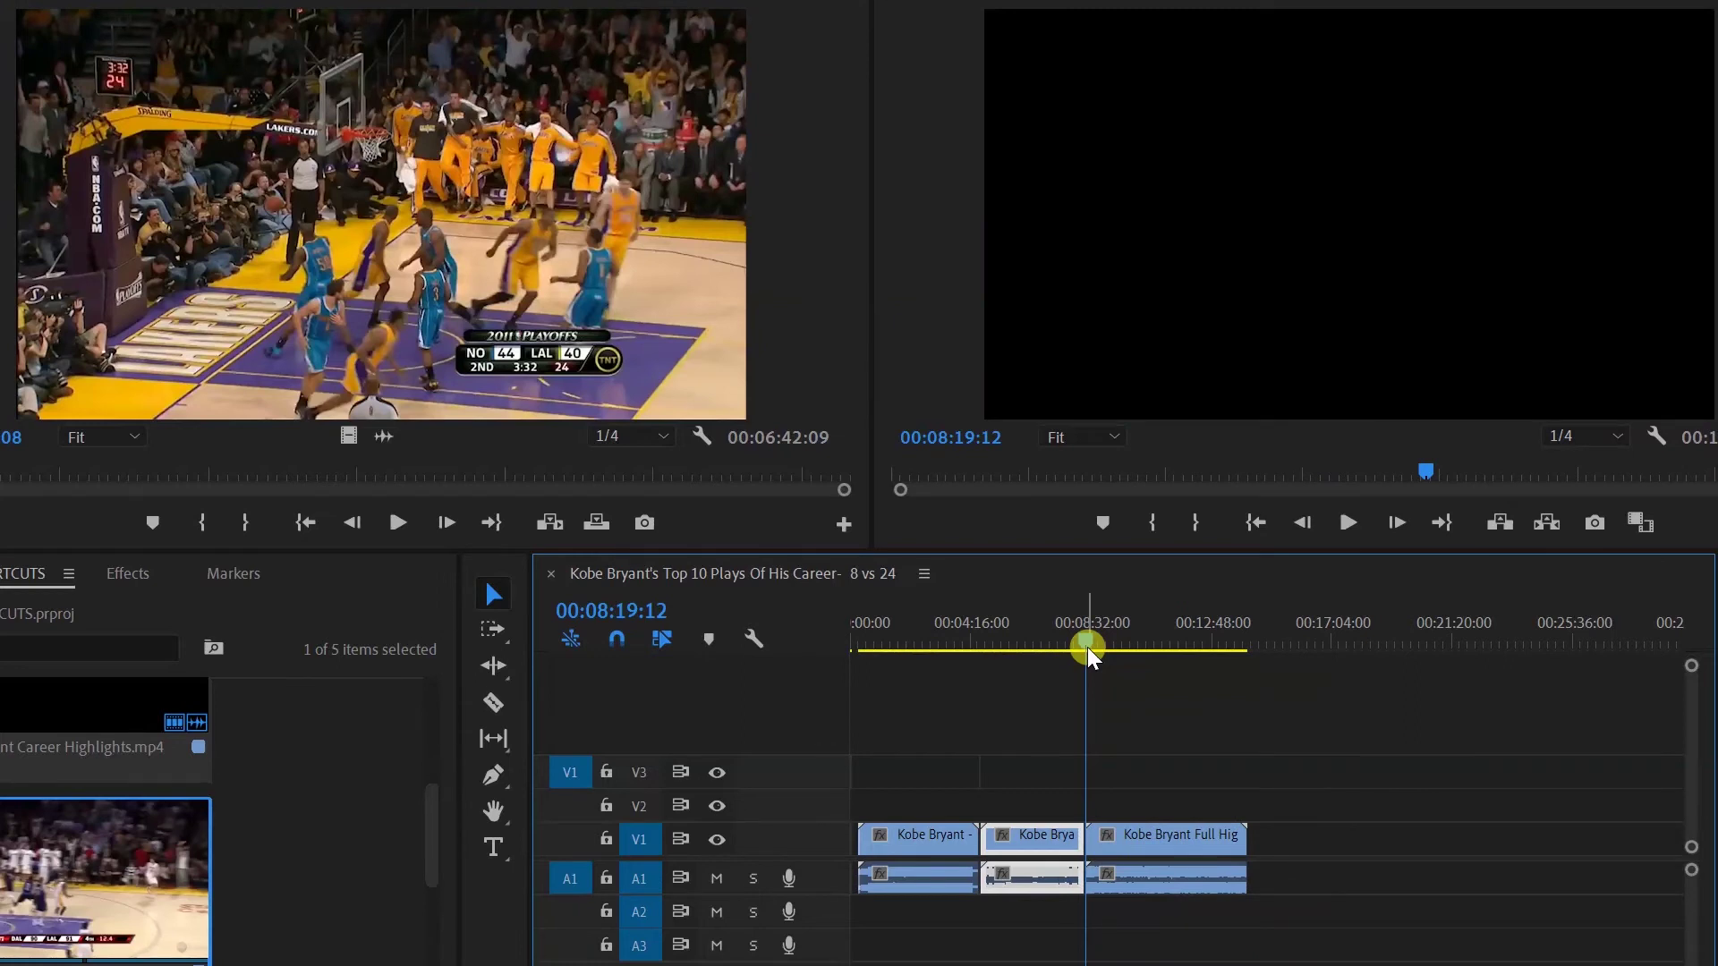
key(ctrl+z)
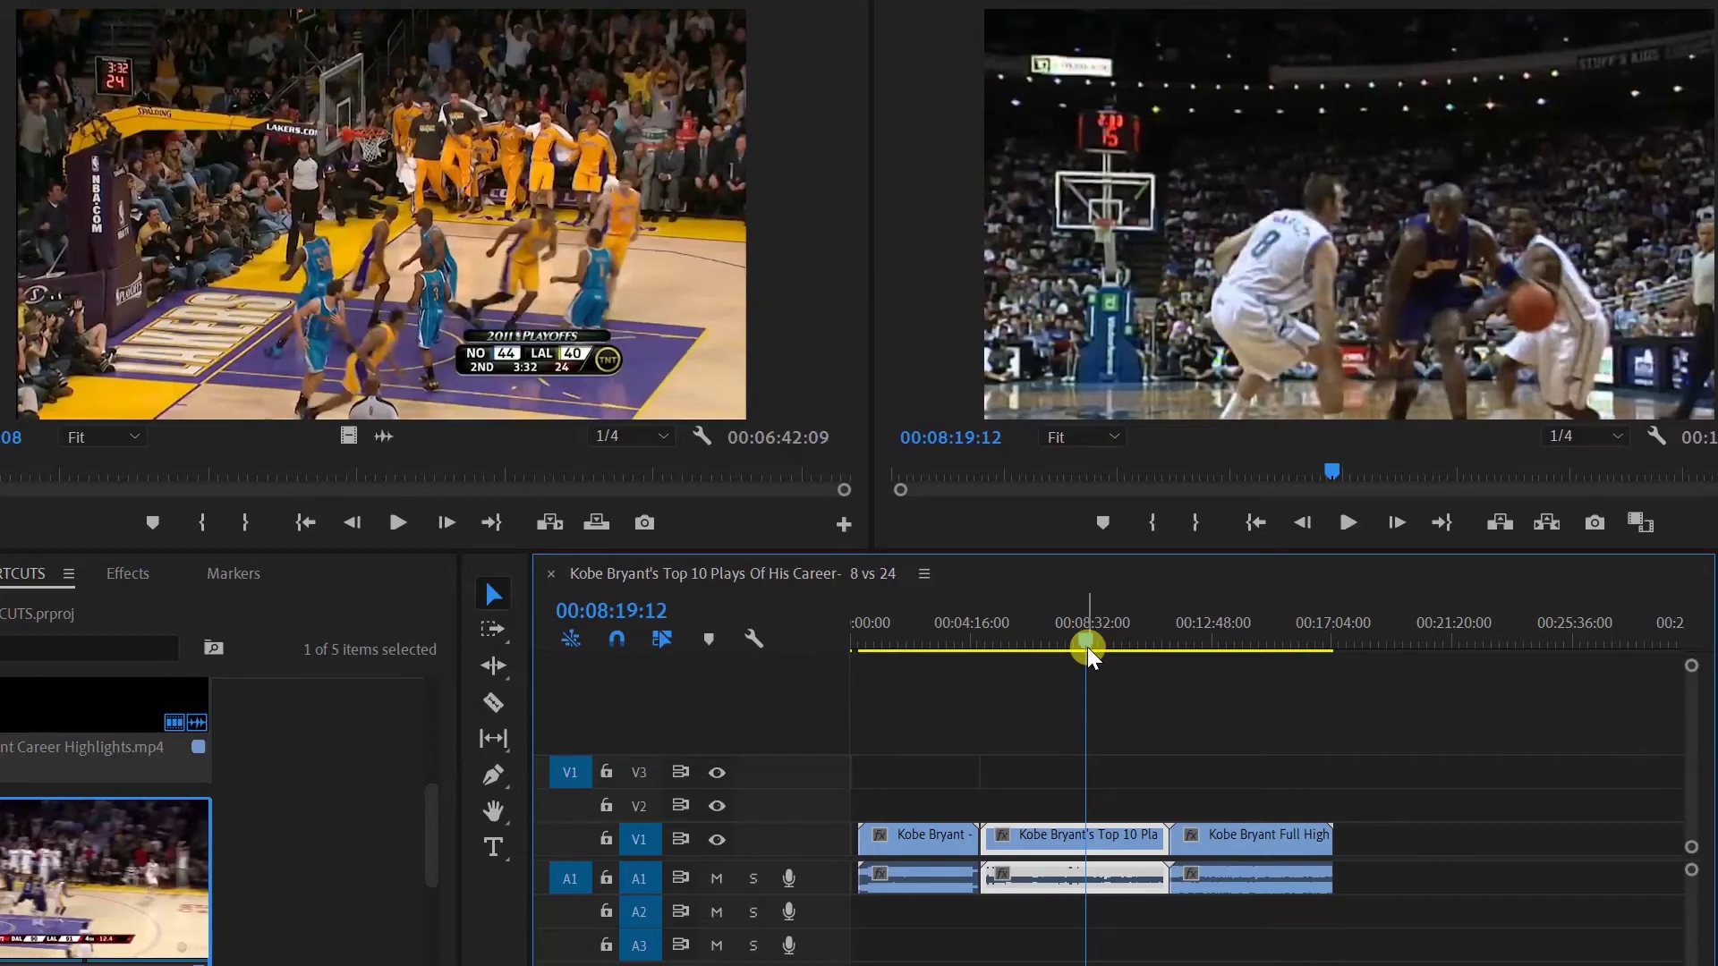
Step: Ripple trim the start, then the end, of the Top 10 Plays clip at the 00:08:19:12 playhead, undoing each trim
key(q)
key(ctrl+z)
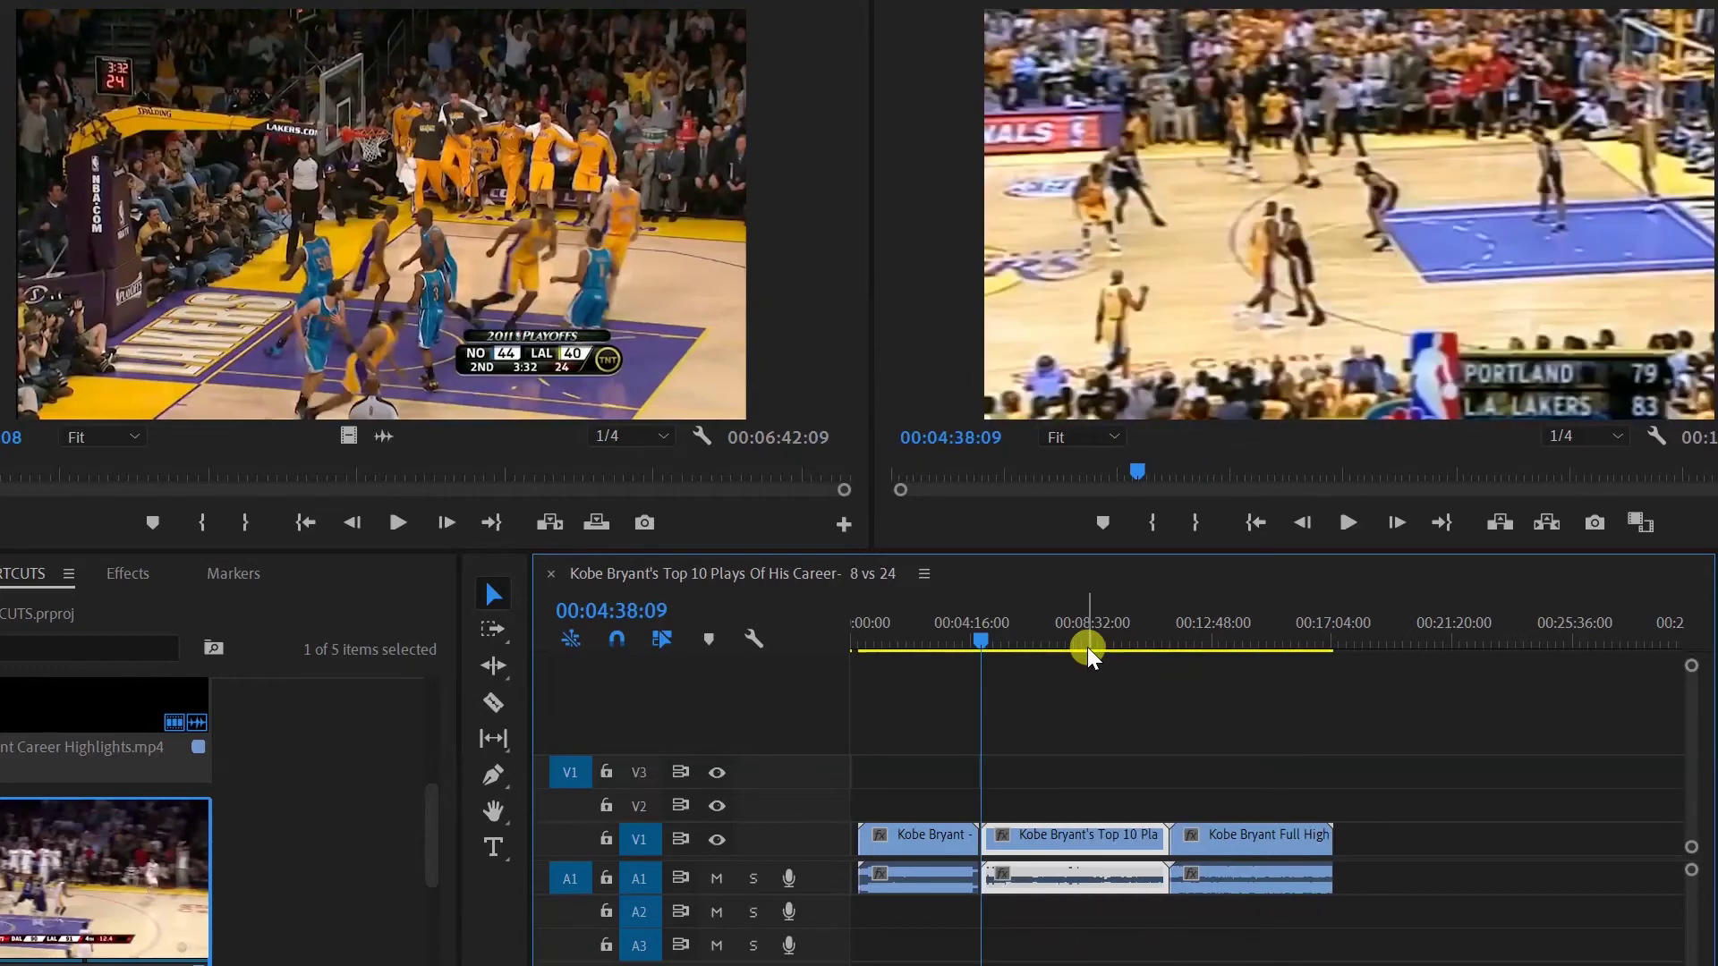
click(1087, 646)
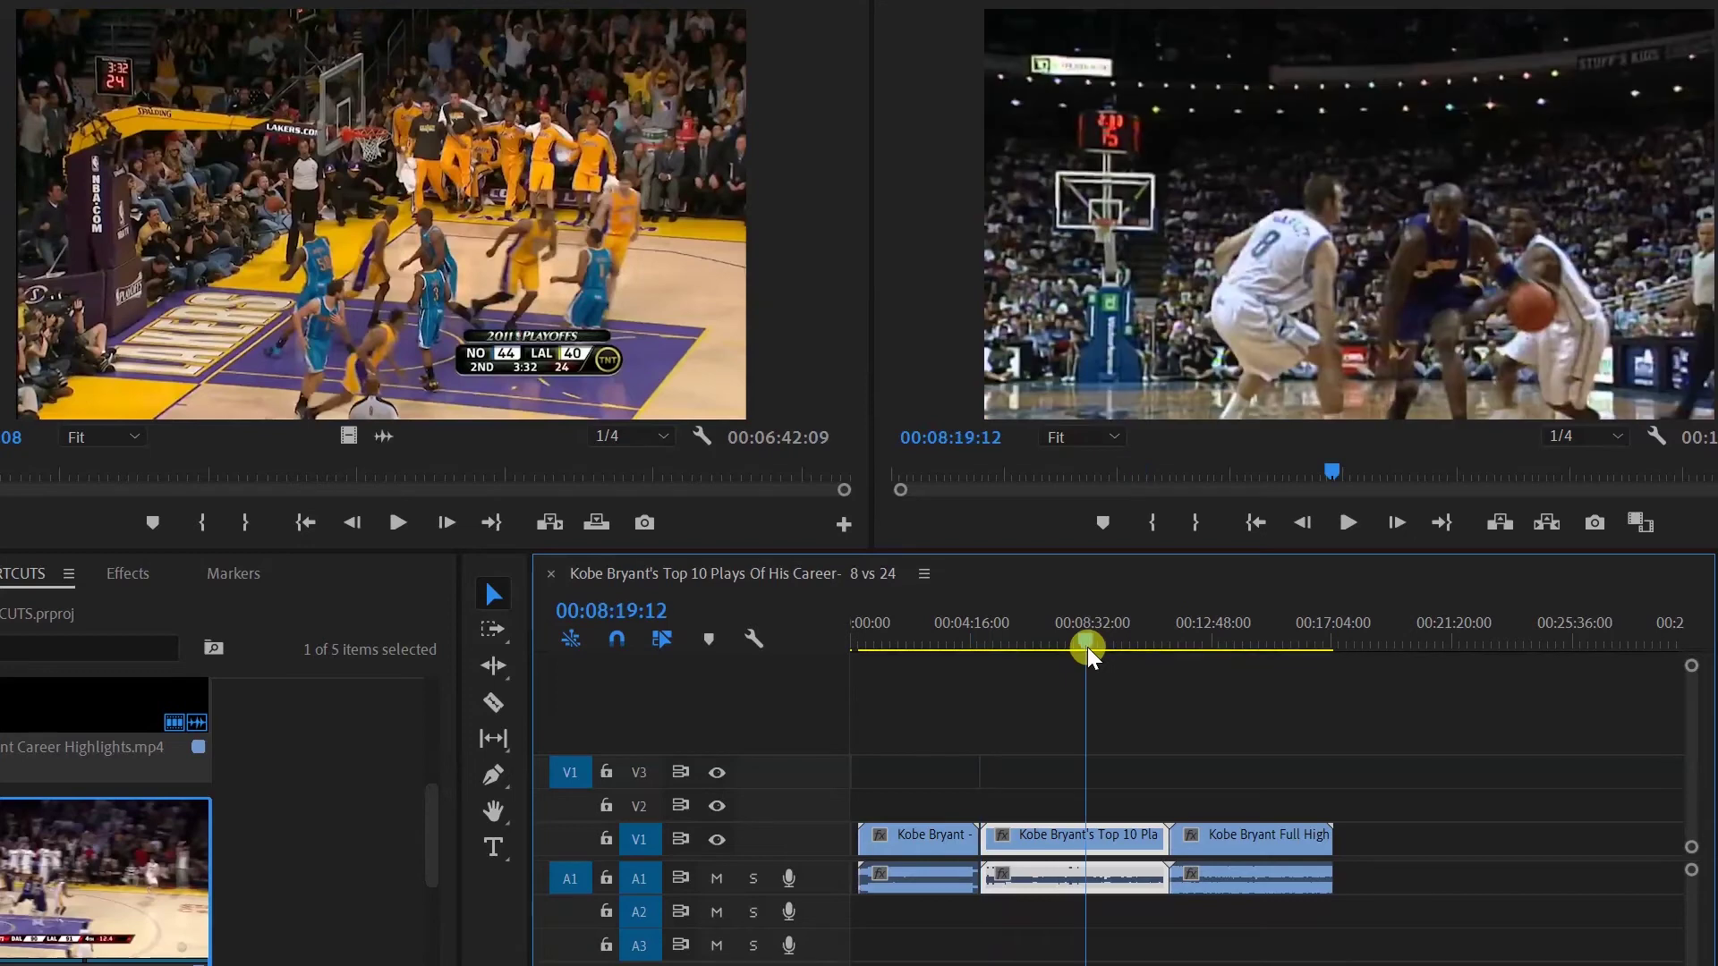
key(w)
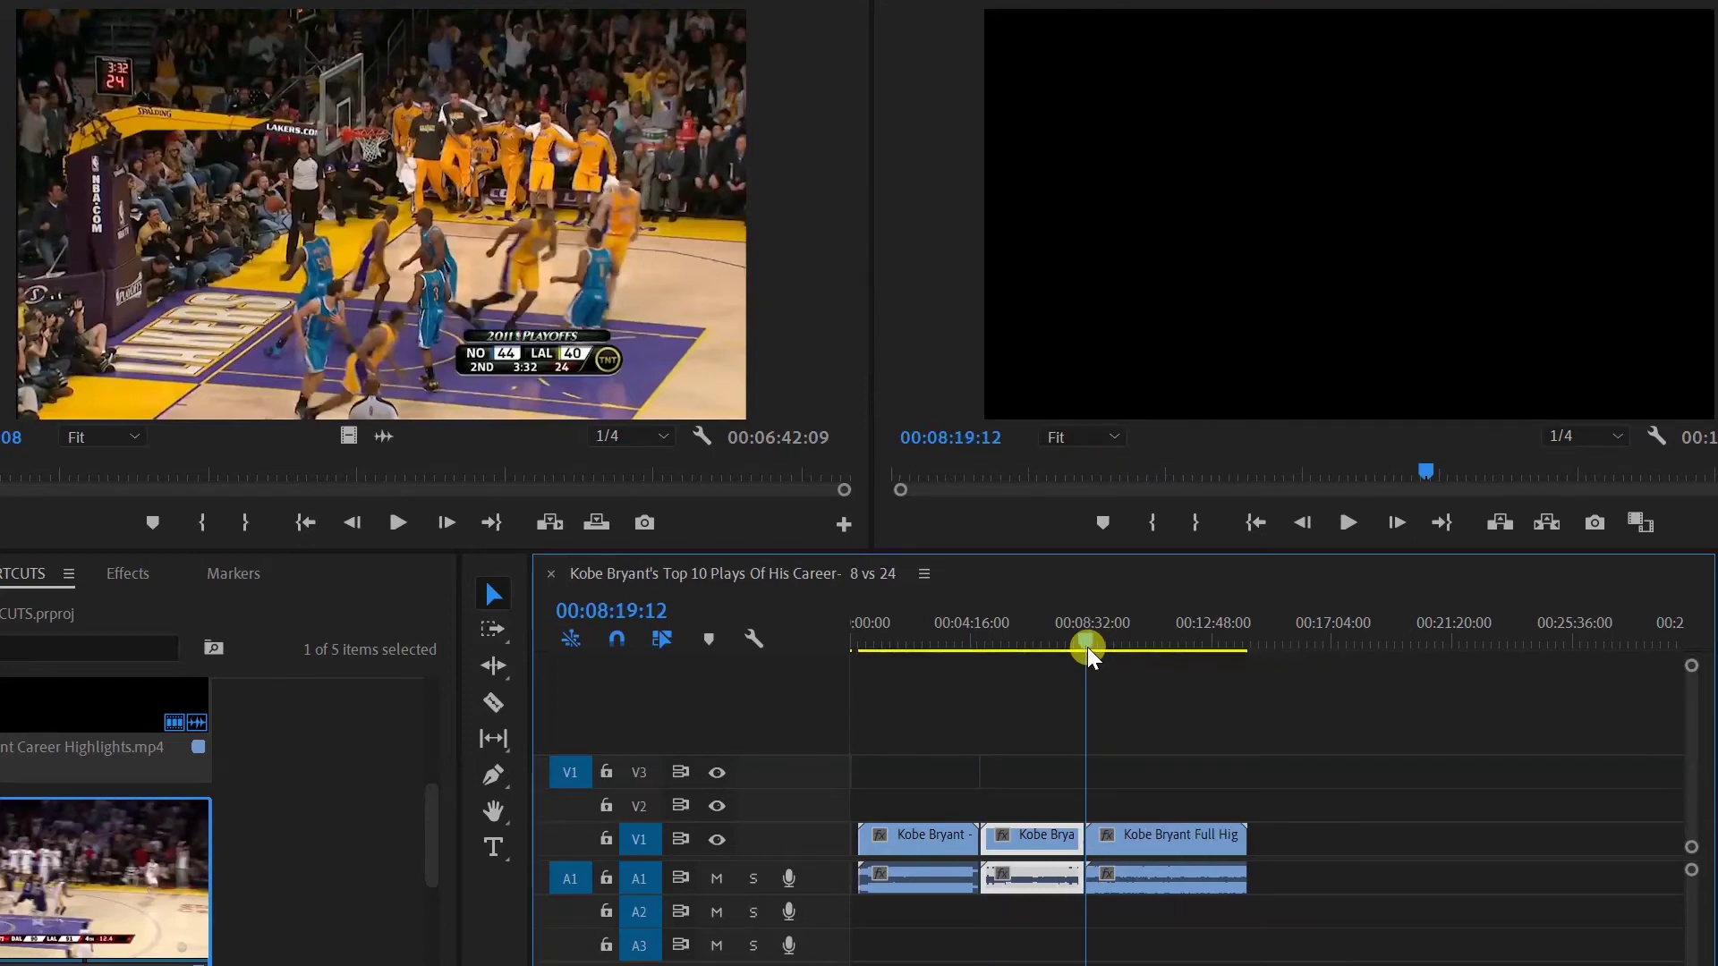
key(ctrl+z)
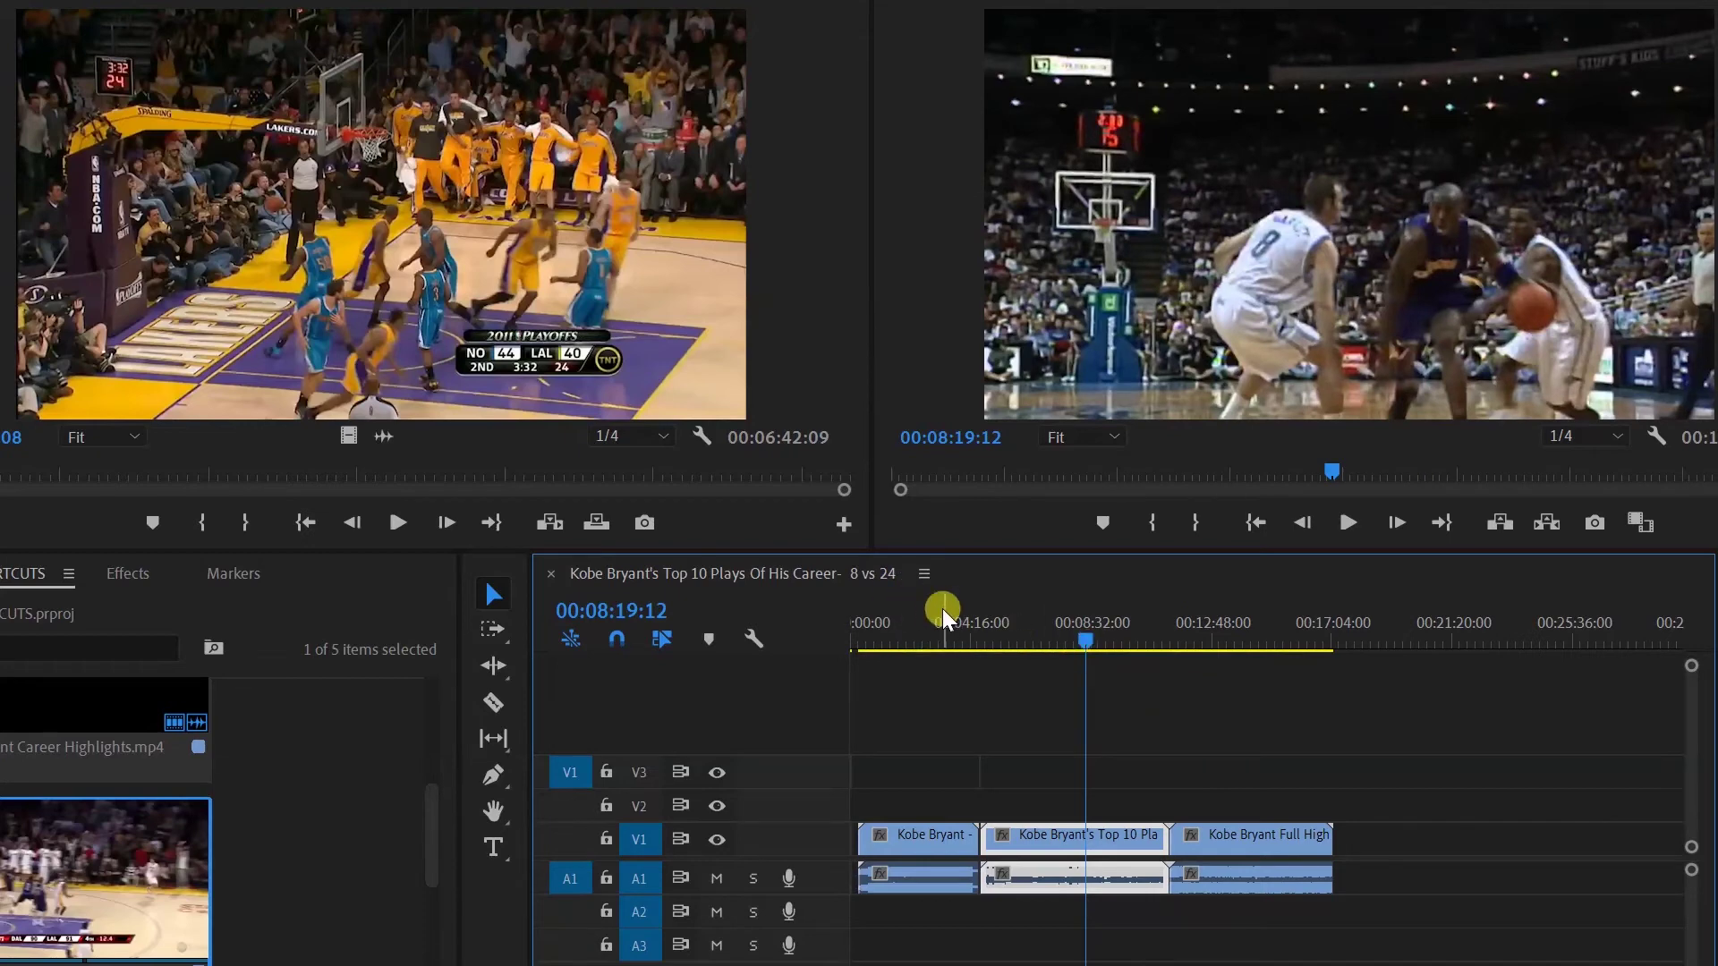
Step: Move the playhead back and forth between the sequence's edit points, briefly playing around the start of the Top 10 Plays clip
key(Down)
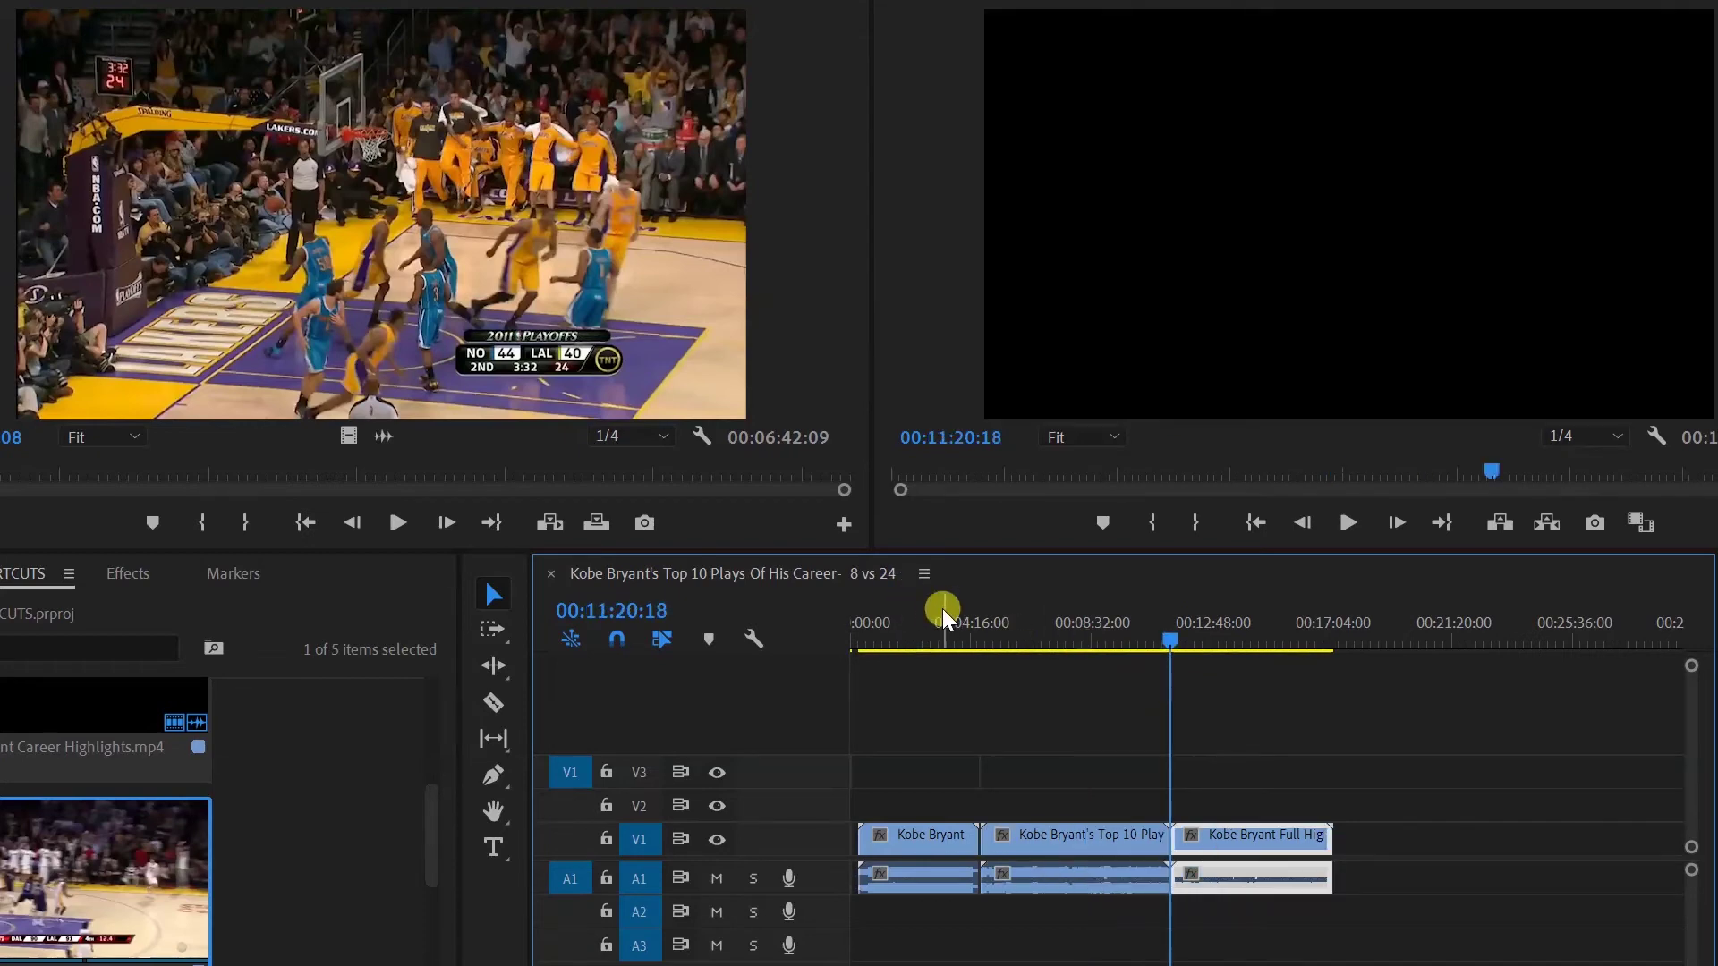
key(Up)
key(Up)
key(Down)
key(space)
key(Down)
key(Down)
key(Up)
key(Up)
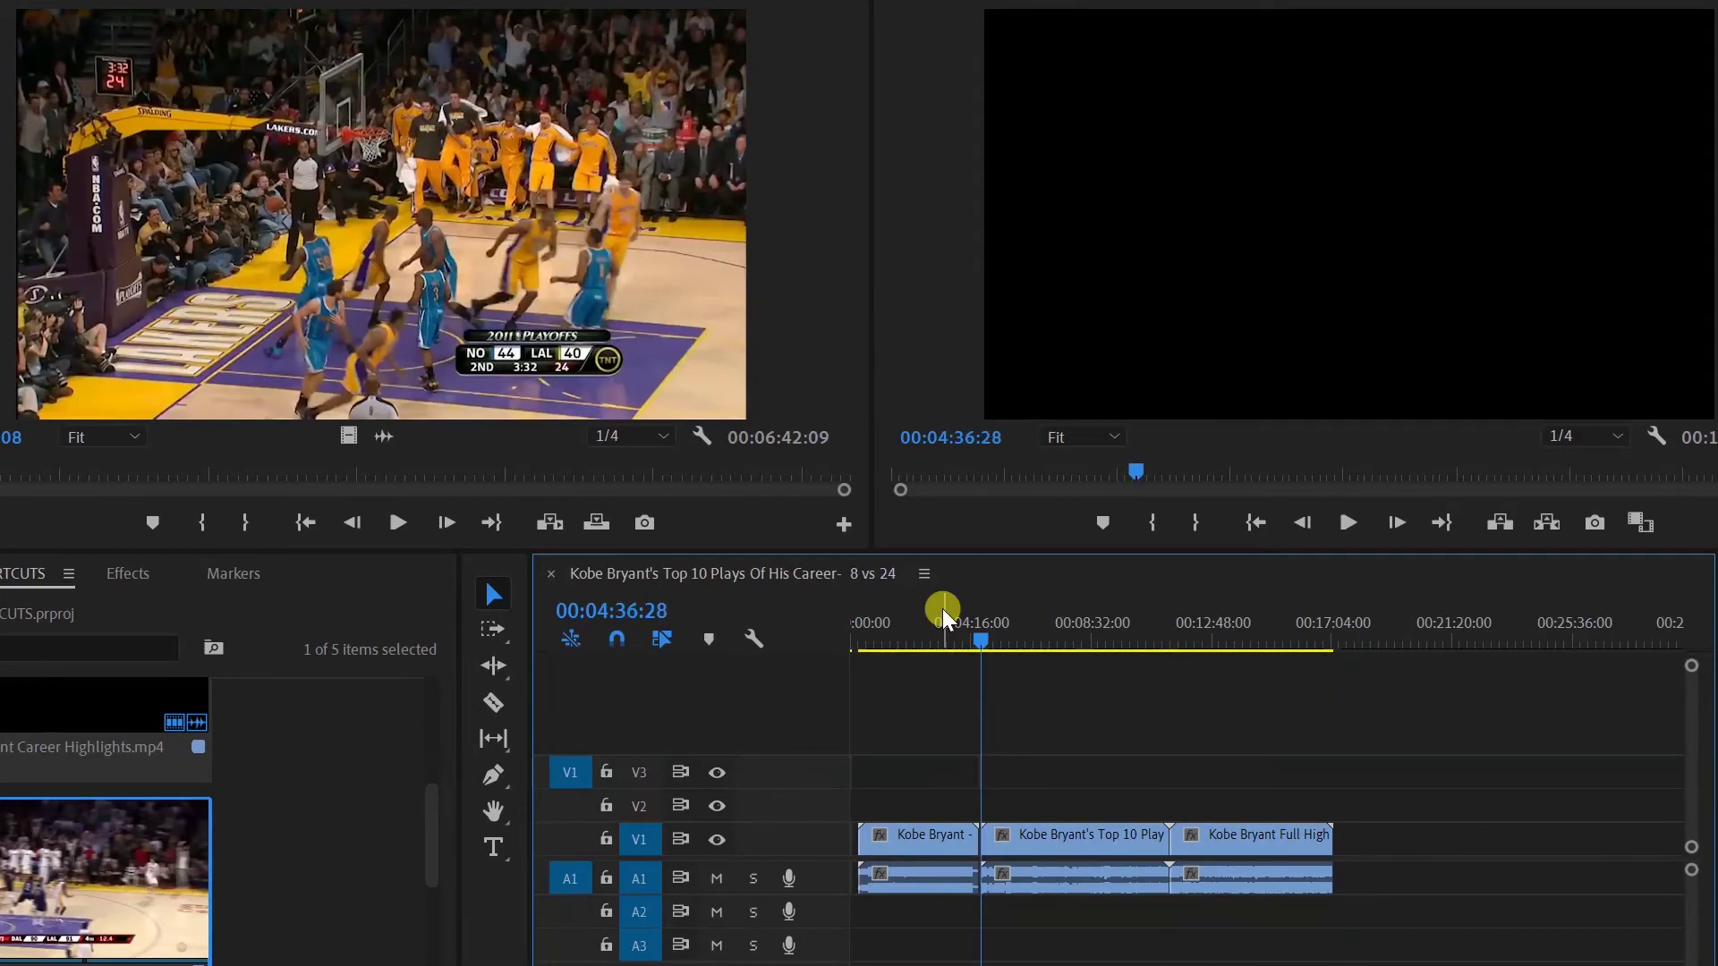
Step: Close the small gap before the Top 10 Plays clip and bring the playhead to that clip's start at 00:04:35:12
key(Up)
key(Down)
key(Down)
key(Up)
key(Up)
key(Down)
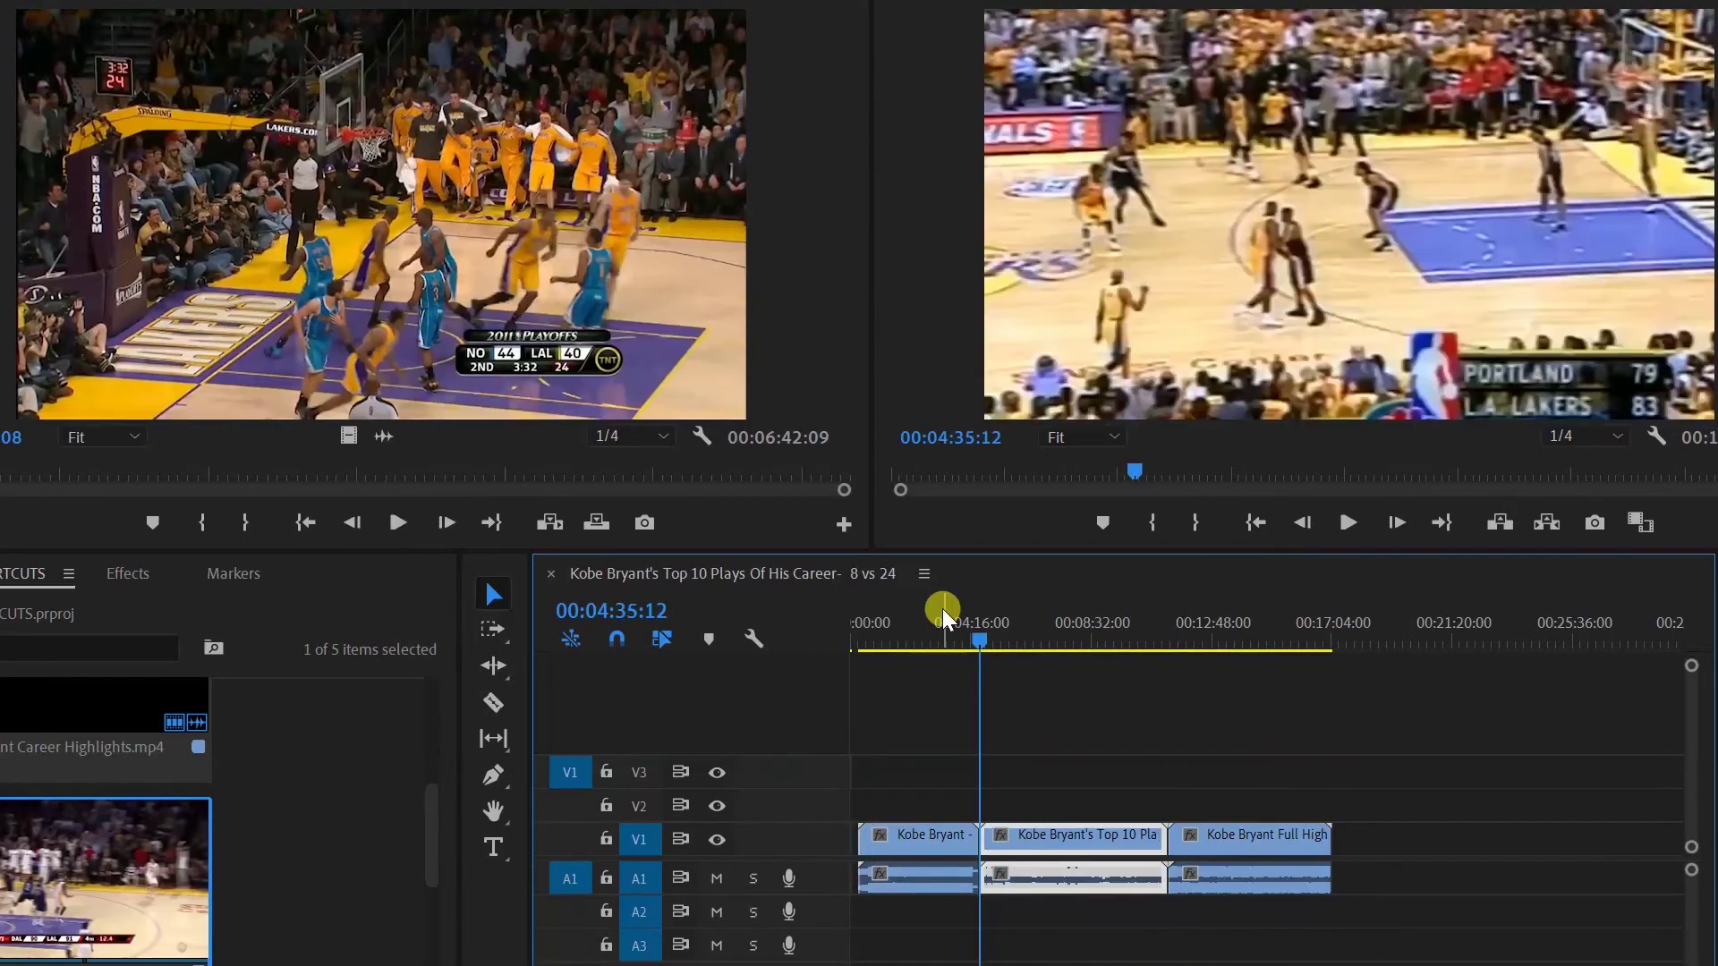
Step: Step through the edit points to the sequence end at 00:17:04:17, then back to the first clip's start at 00:00:17:23
key(Down)
key(Down)
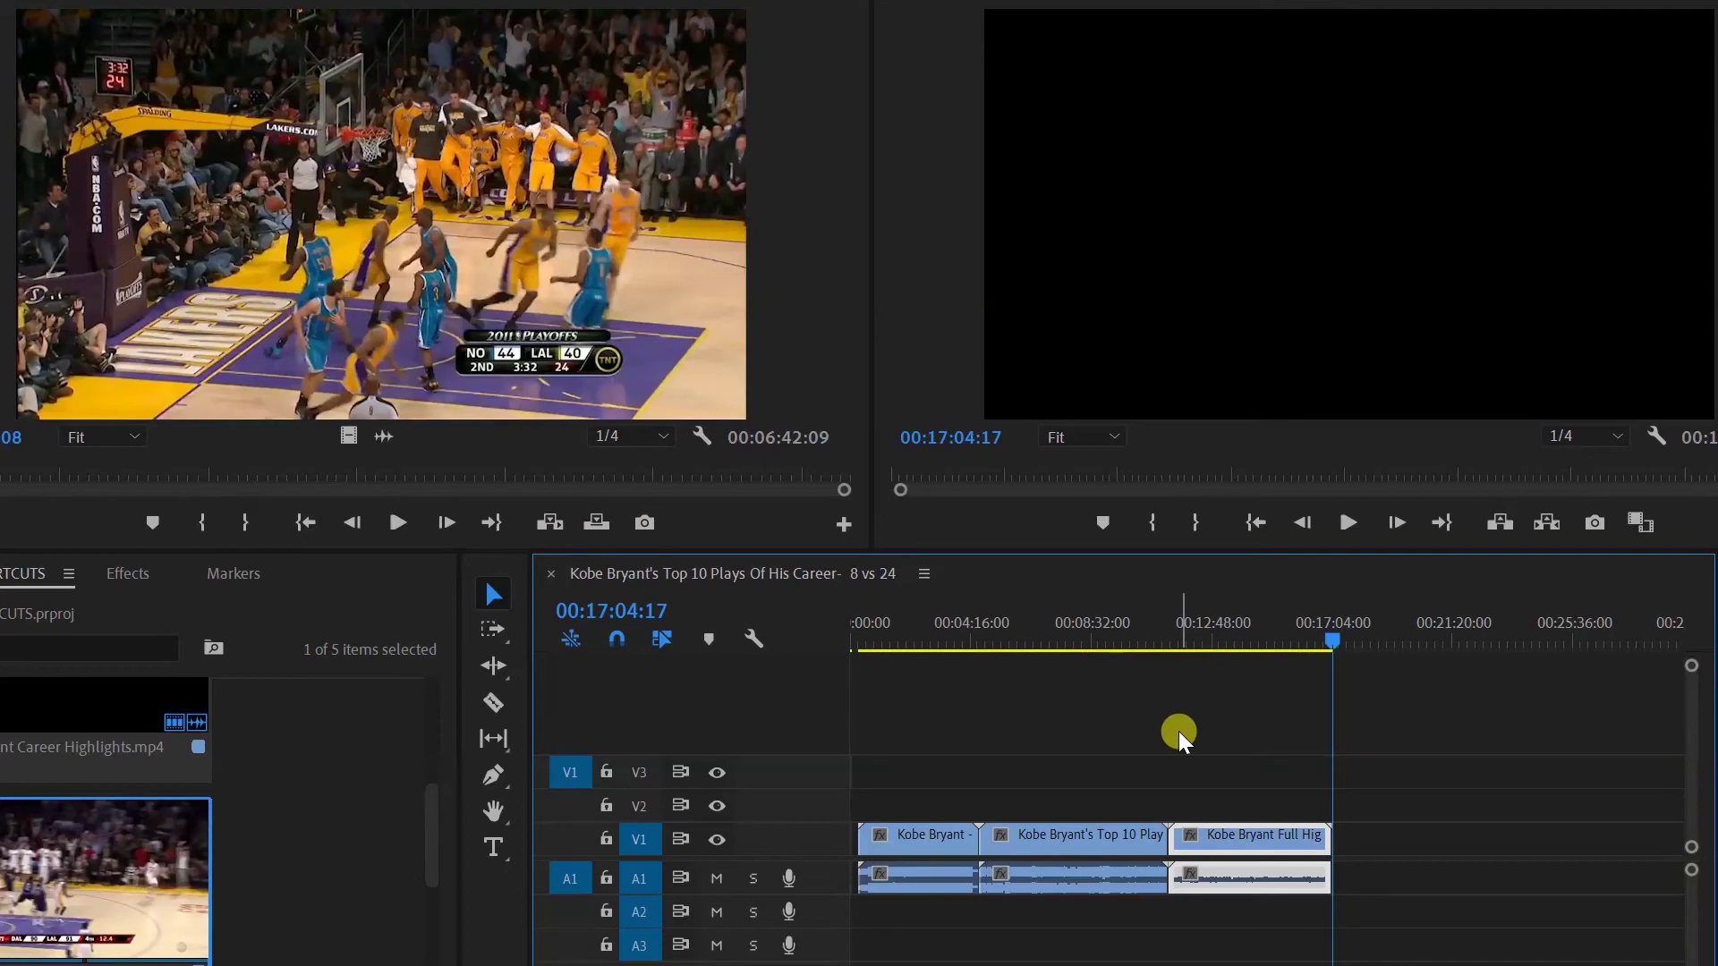
key(Up)
key(Up)
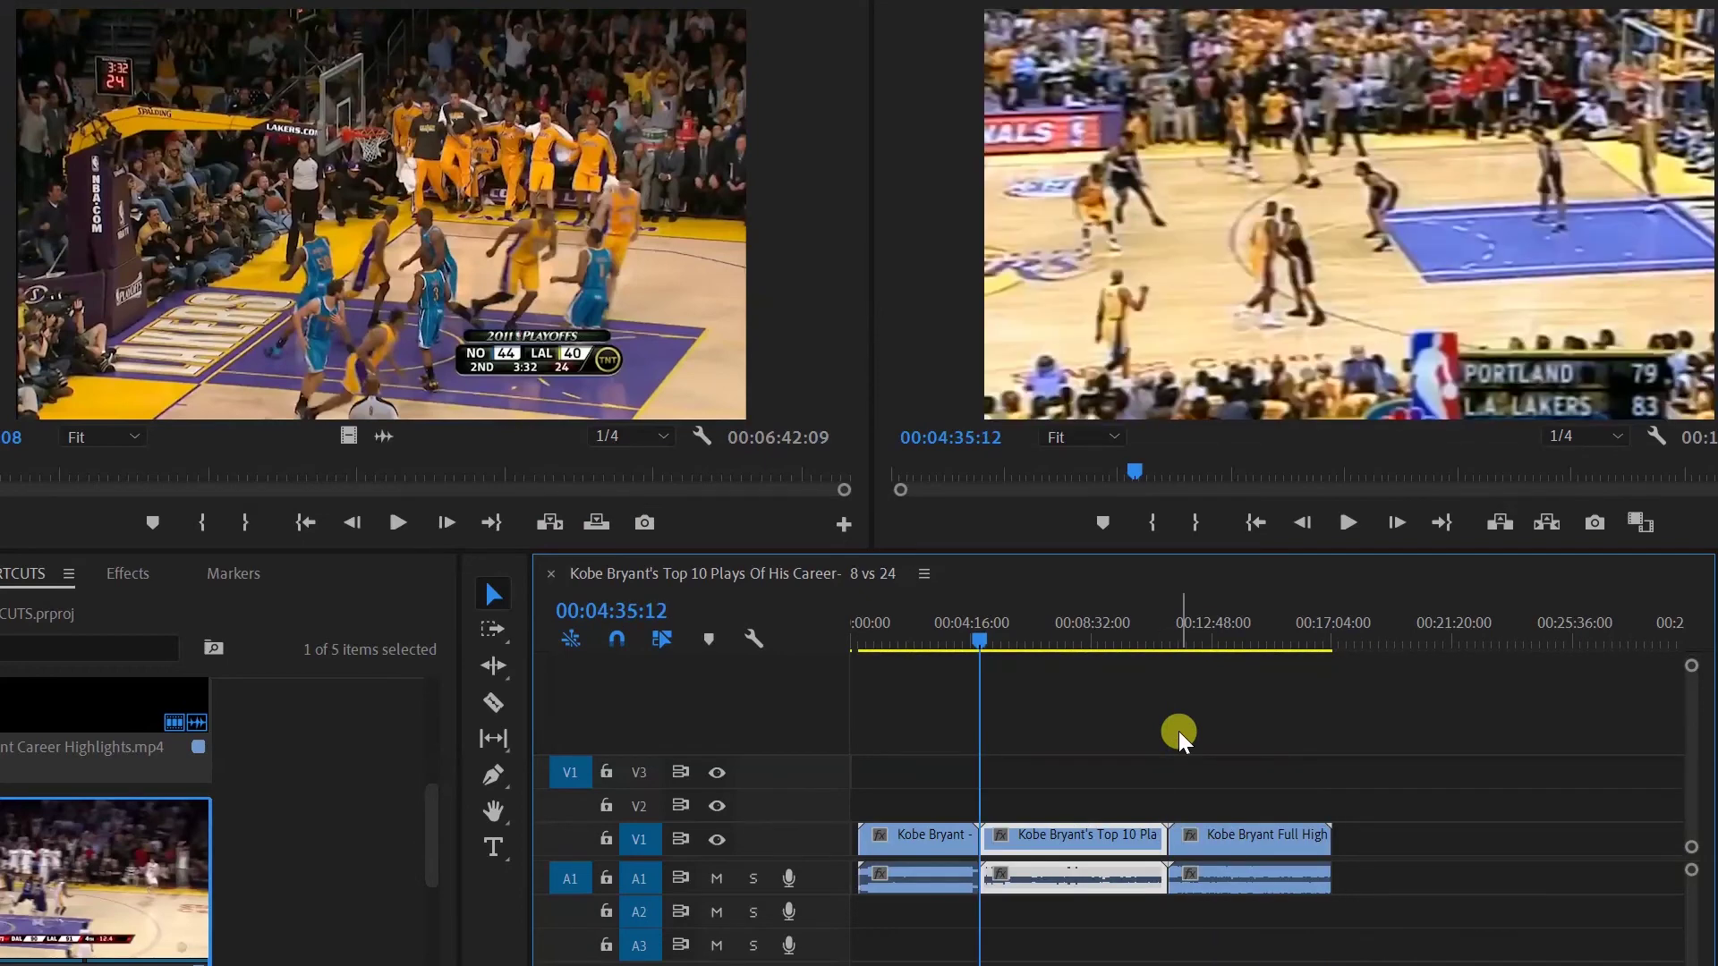
key(Down)
key(Up)
key(Up)
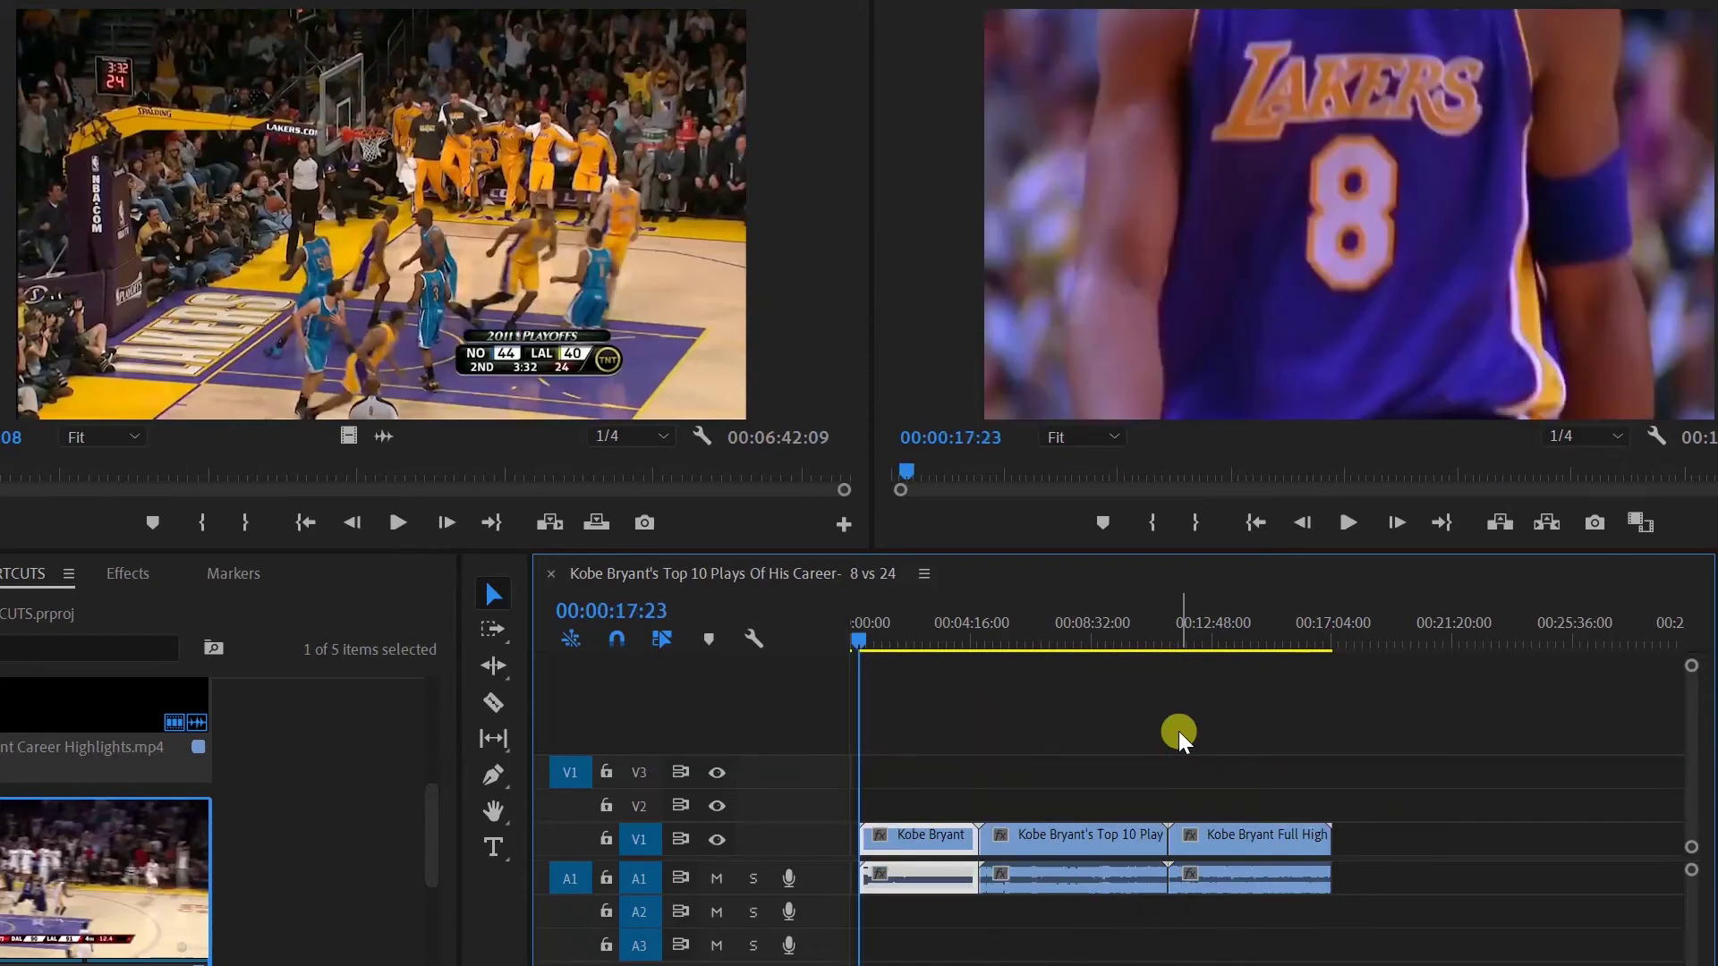
Step: Ripple trim the Top 10 Plays clip's start at 00:08:25:03, then its end at 00:07:22:09, undoing each trim
click(1060, 785)
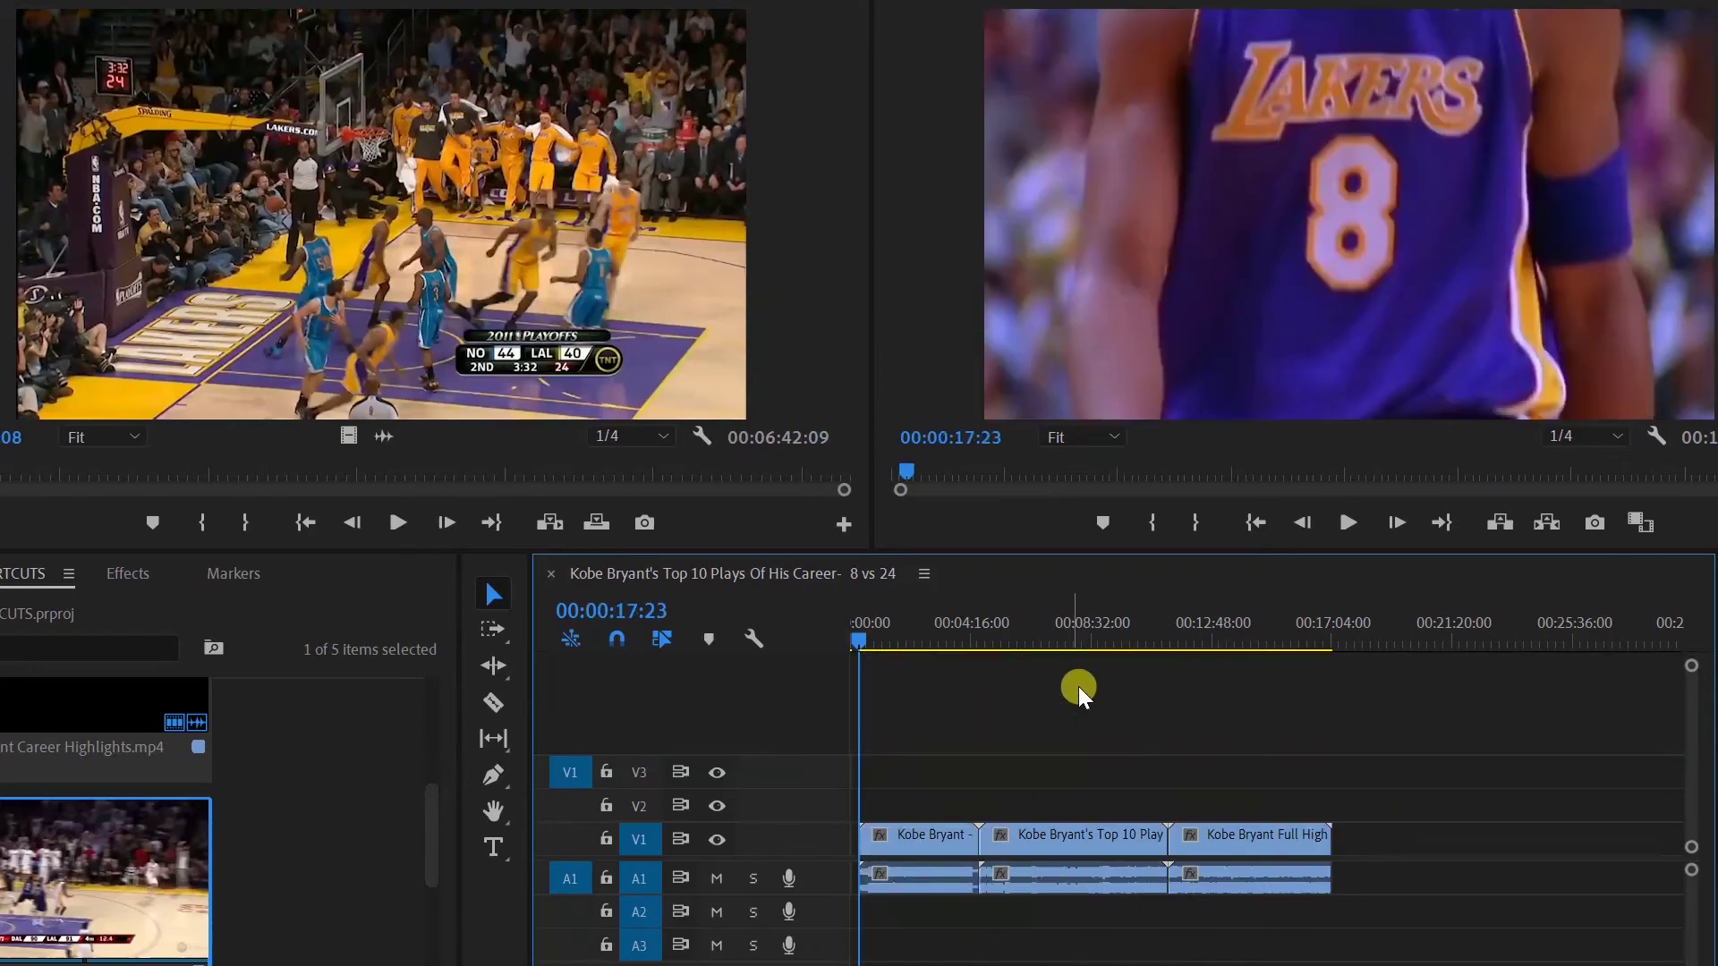
drag(863, 650, 1092, 673)
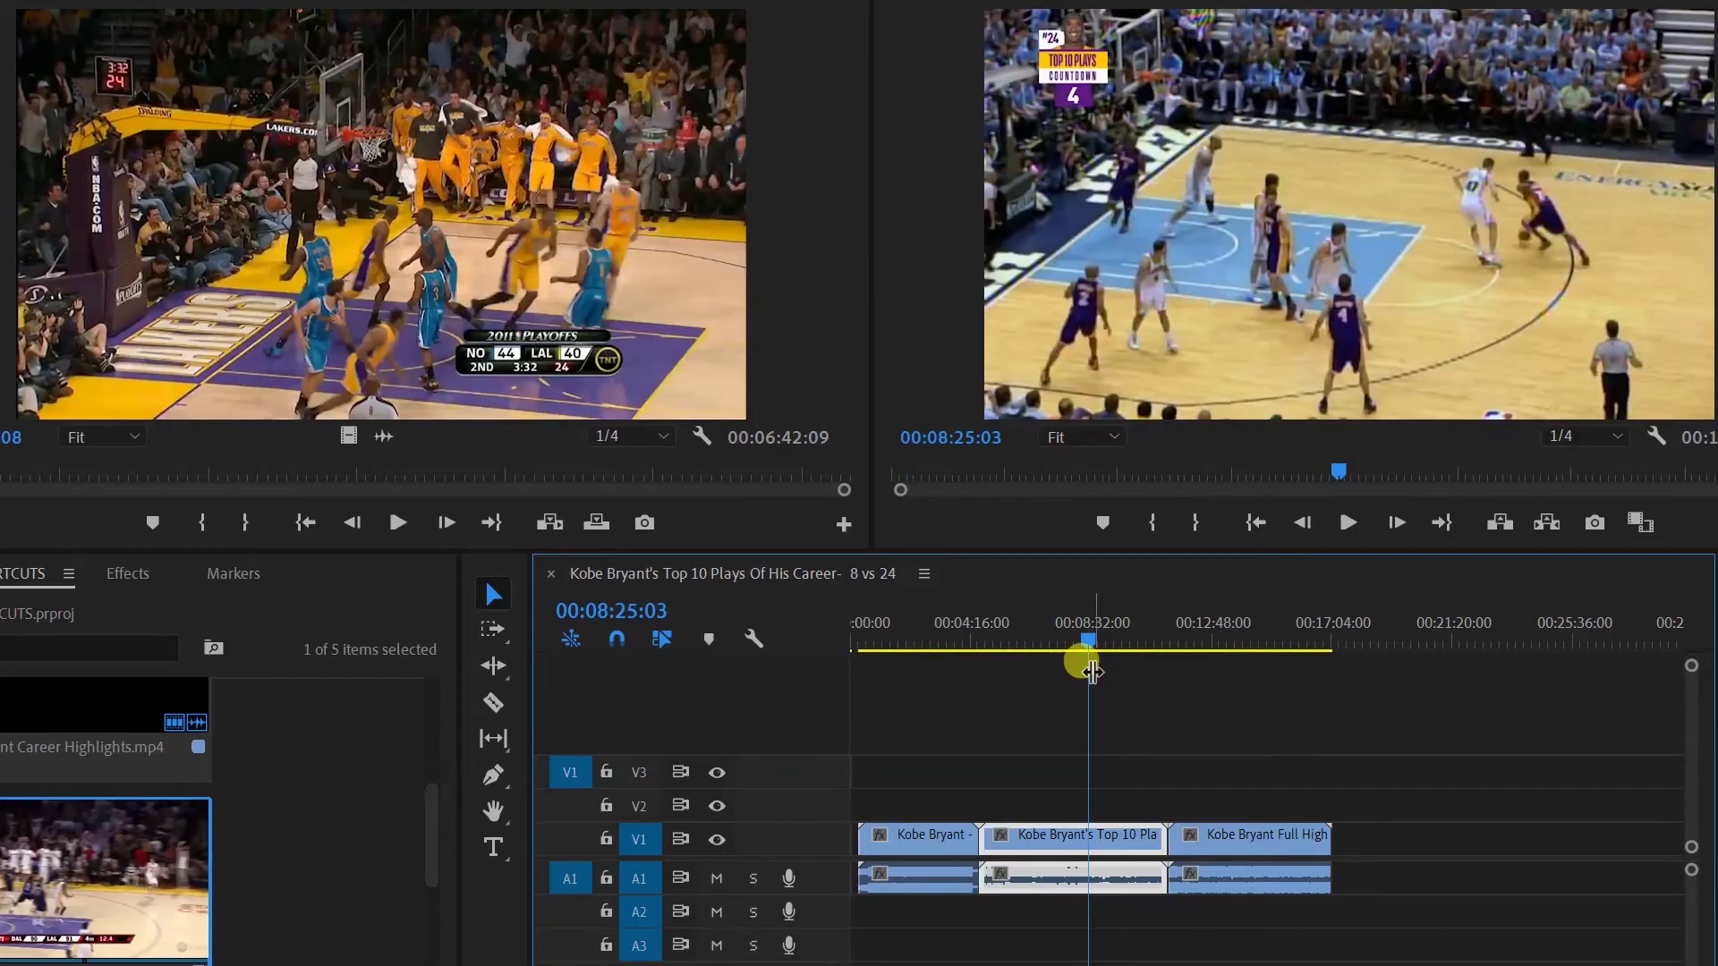
key(q)
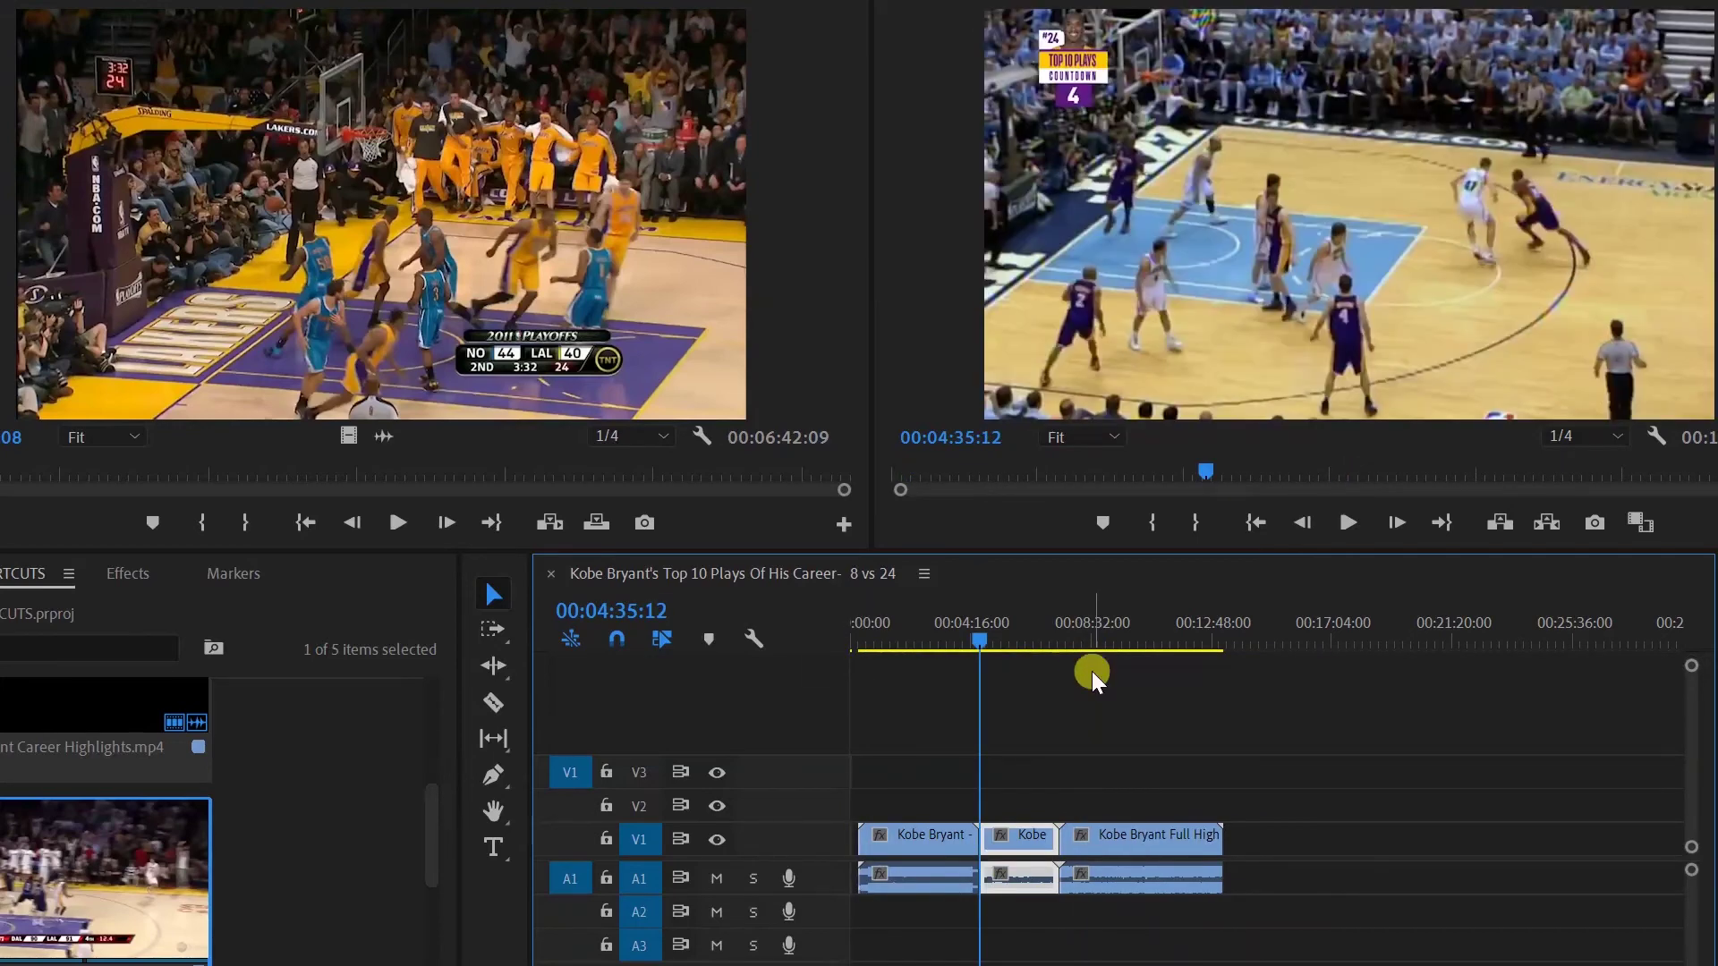
key(ctrl+z)
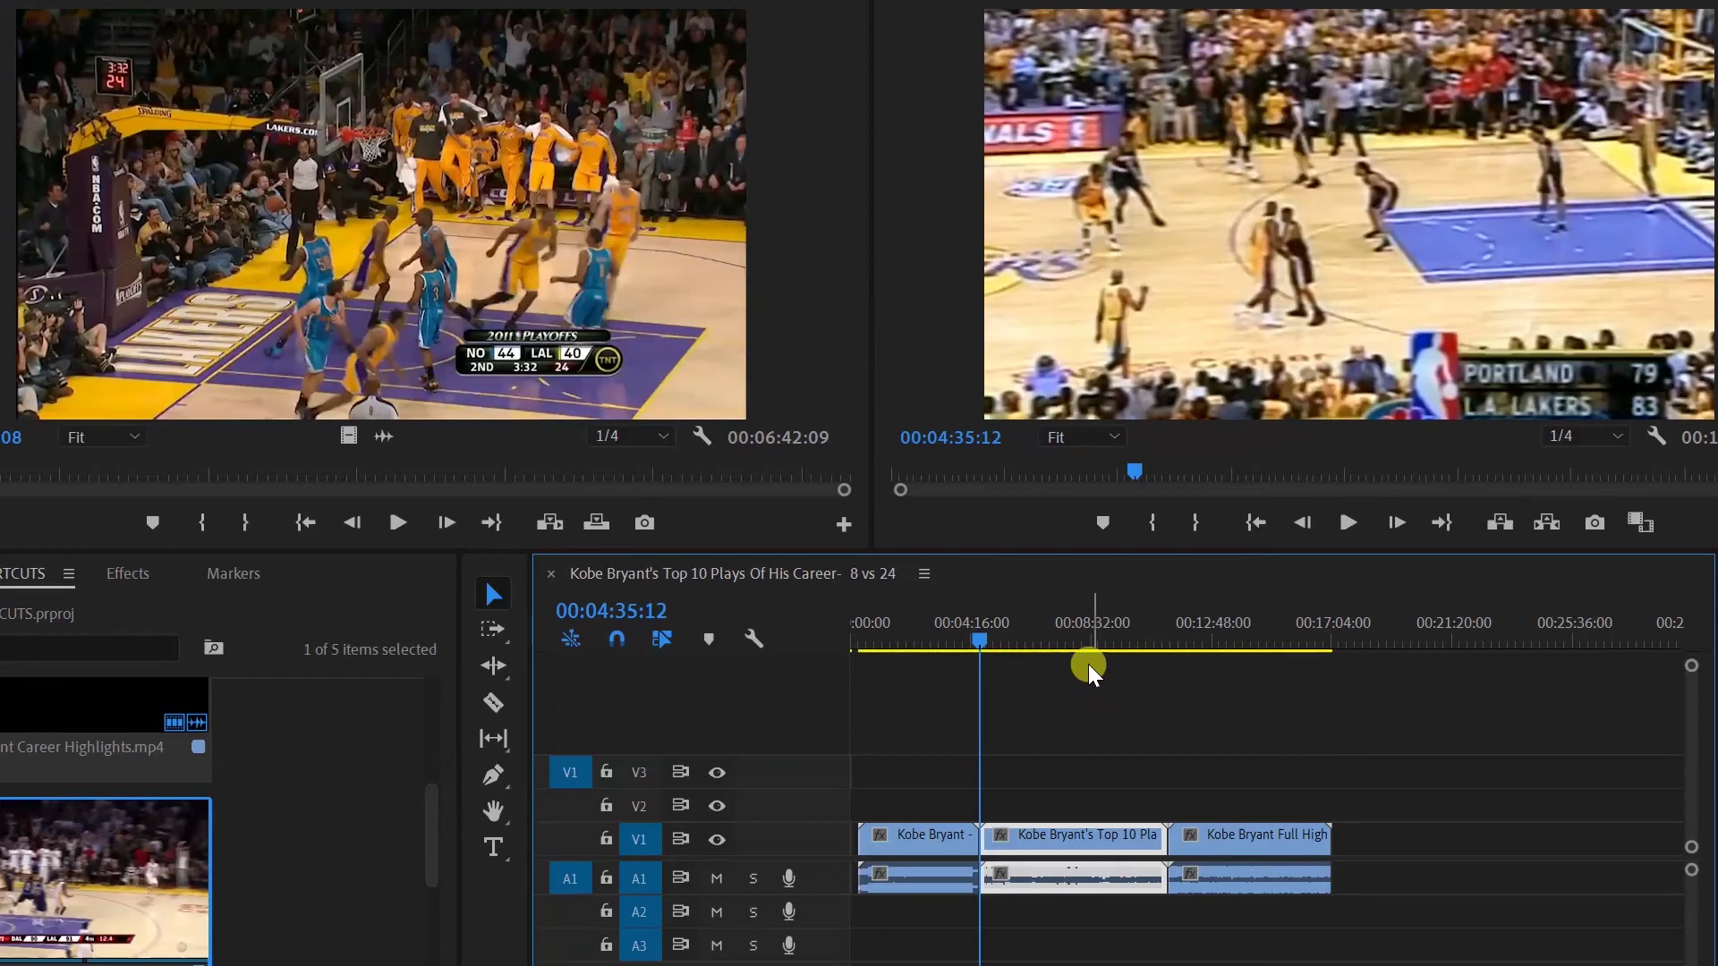
click(1060, 648)
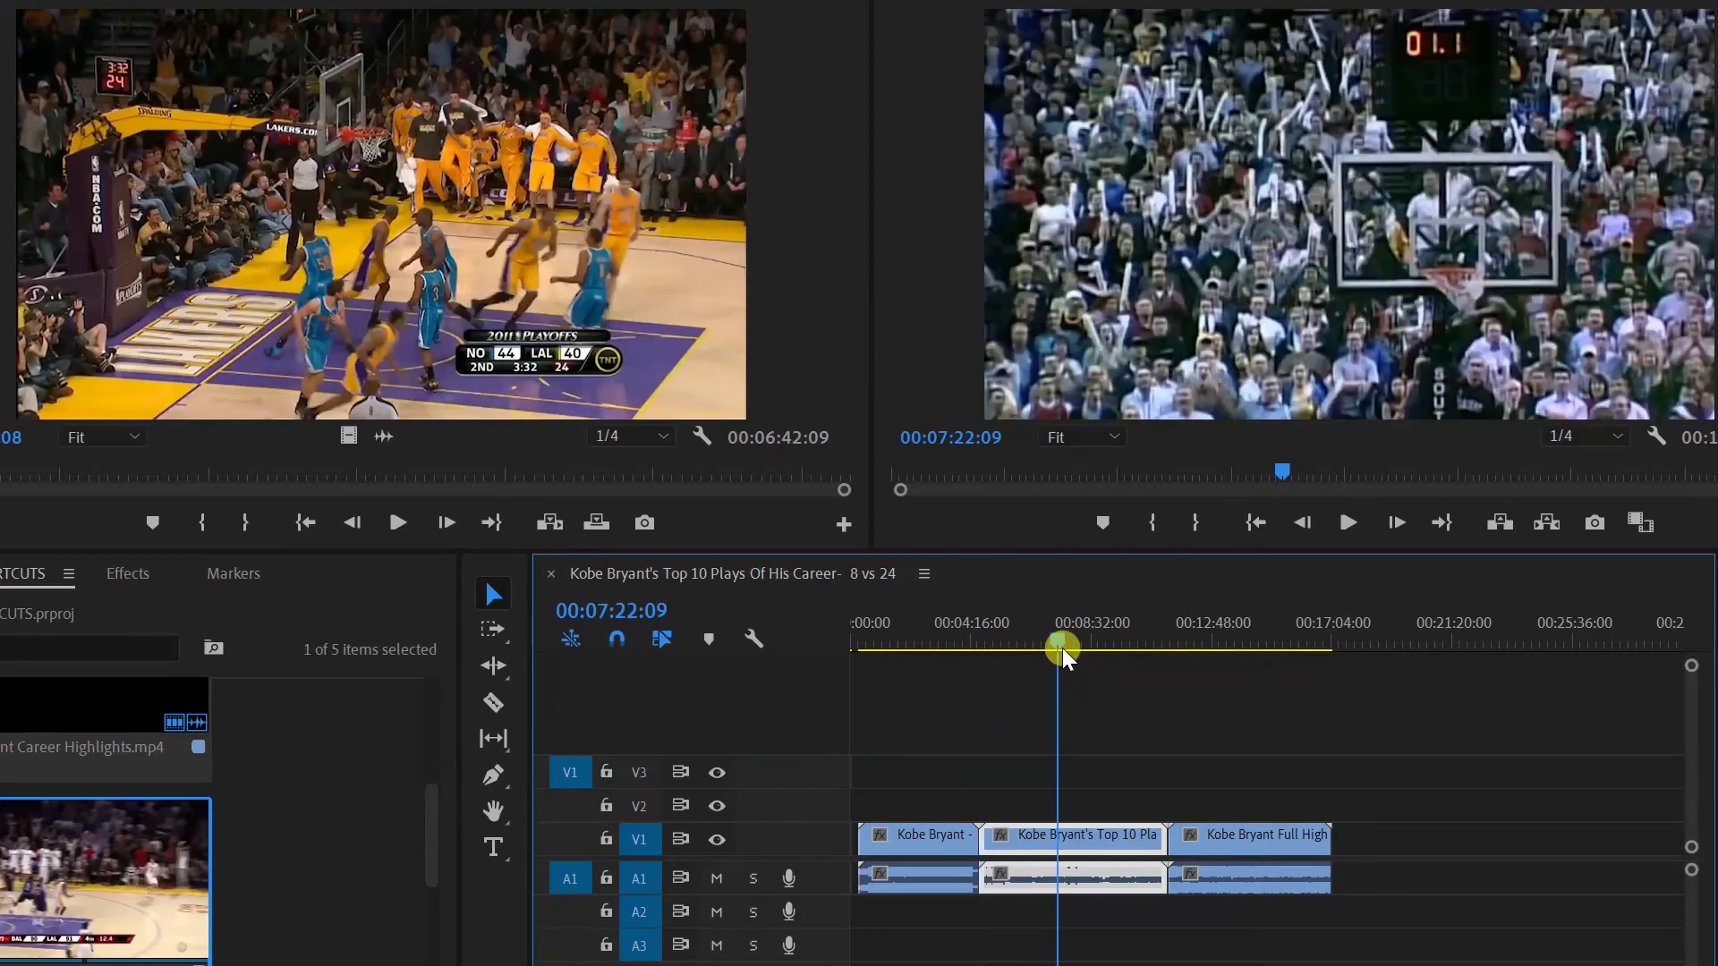
key(w)
key(ctrl+z)
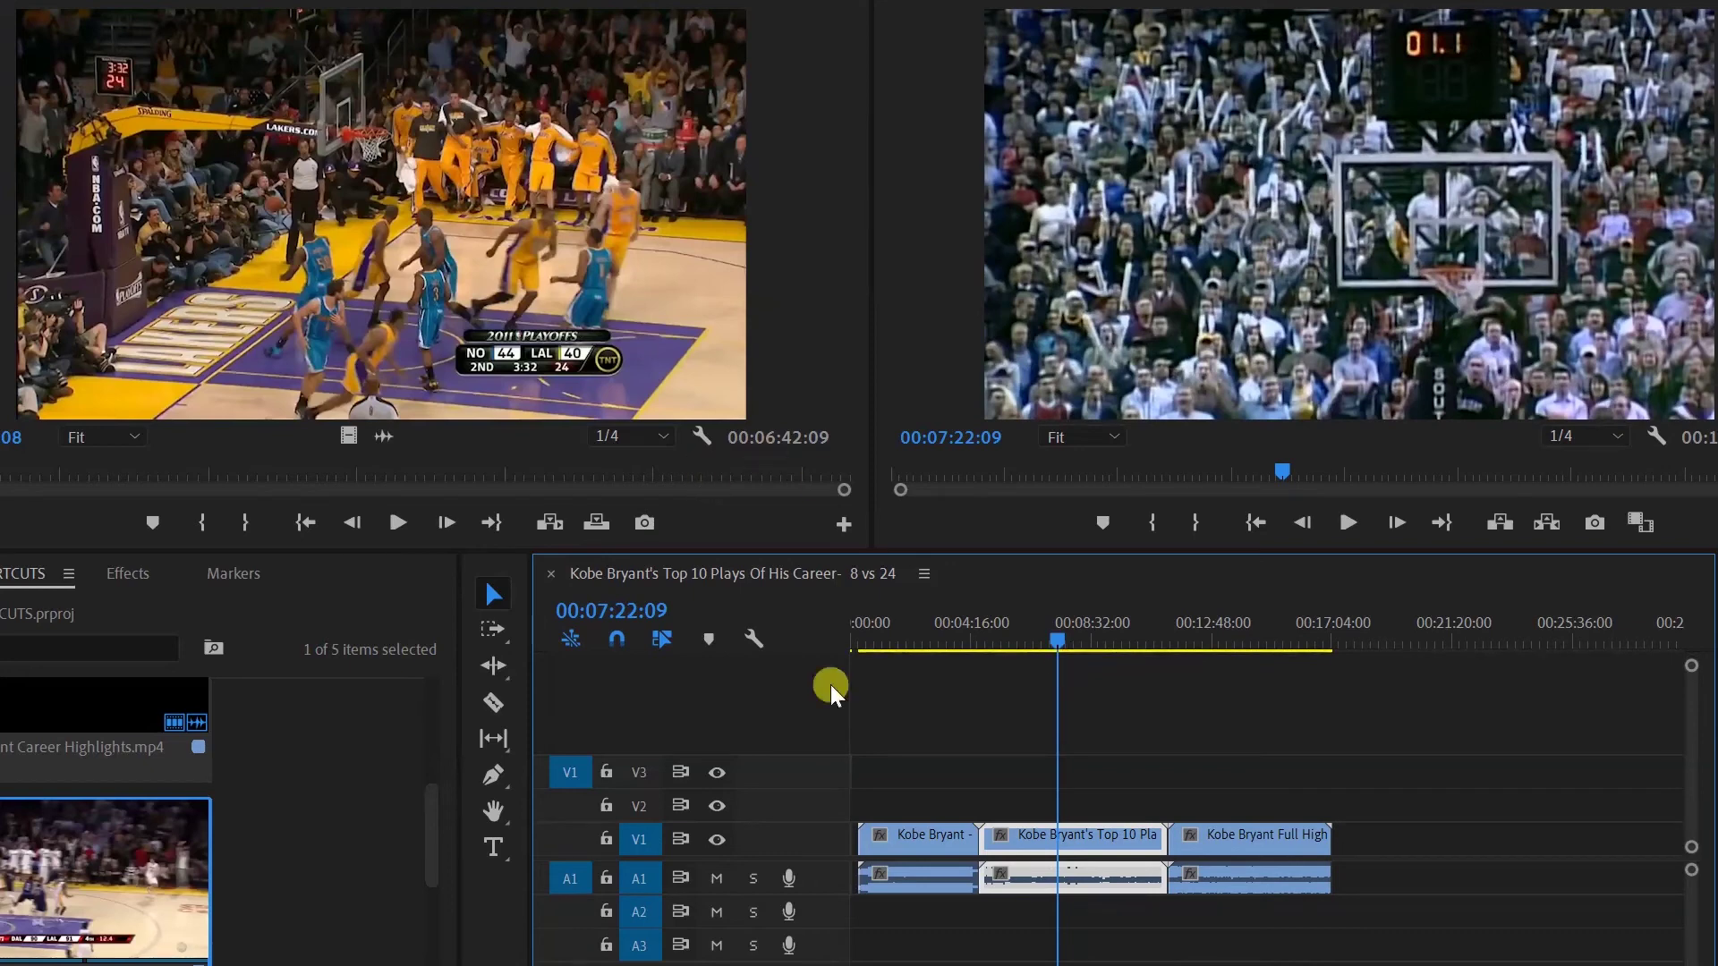
Step: Insert the source clip at the Top 10 Plays clip's start, 00:04:35:12, then undo the insert
click(968, 831)
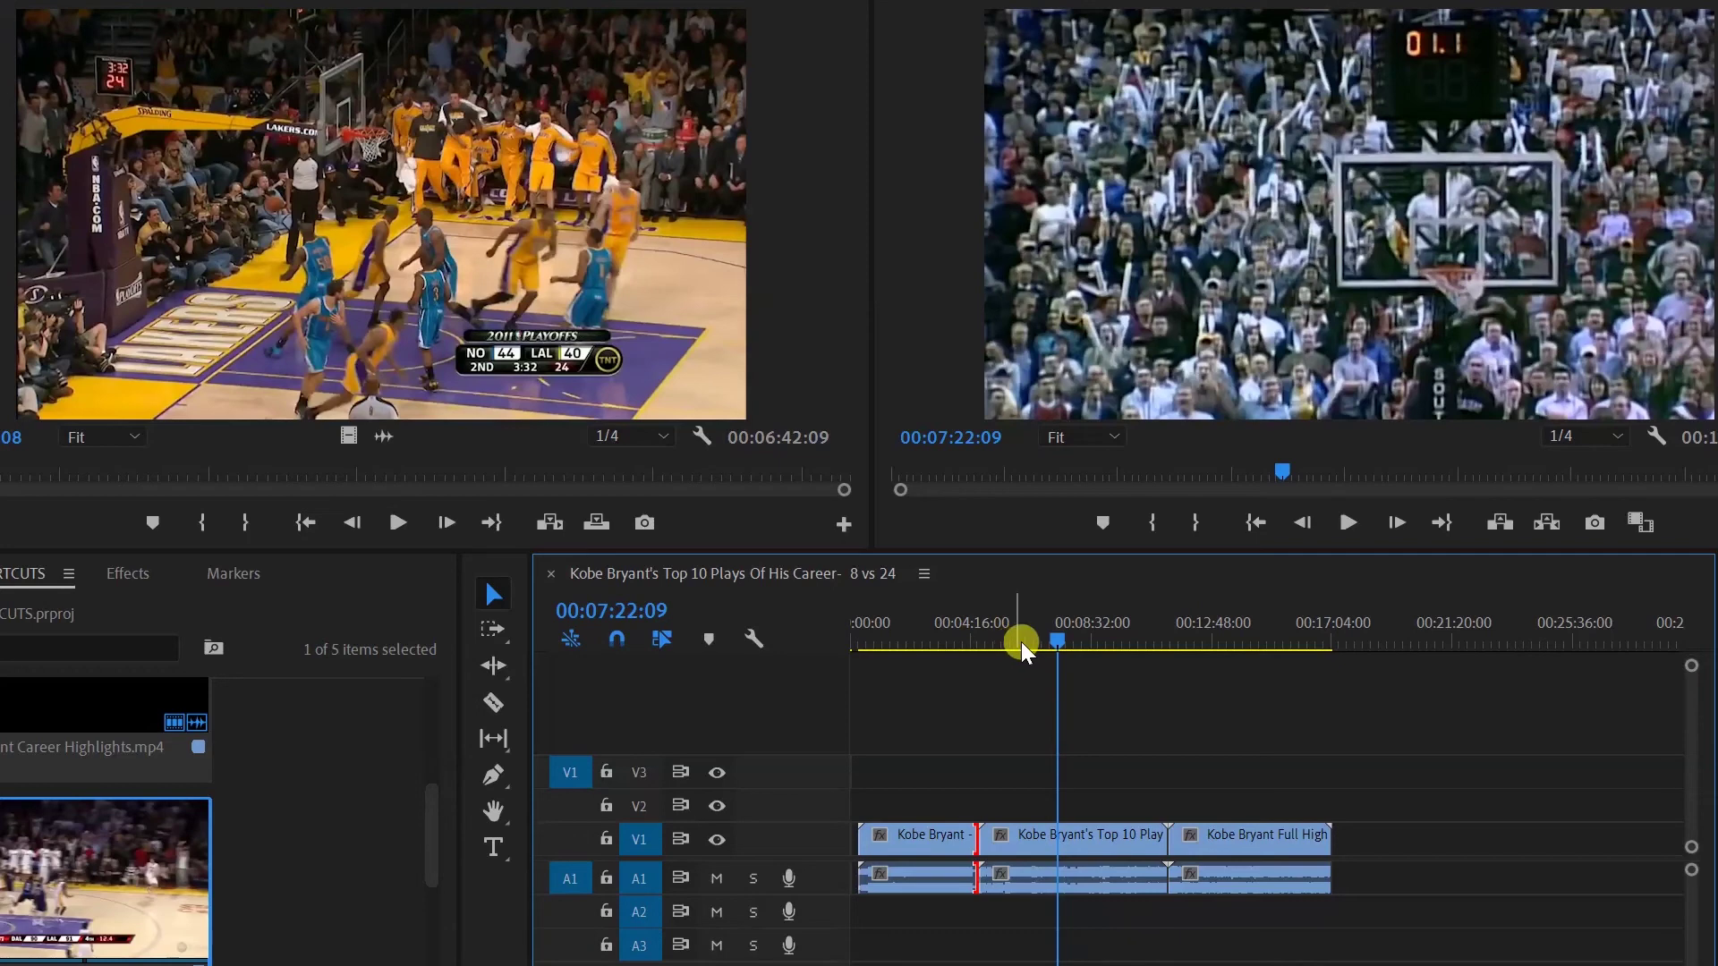
key(ctrl+z)
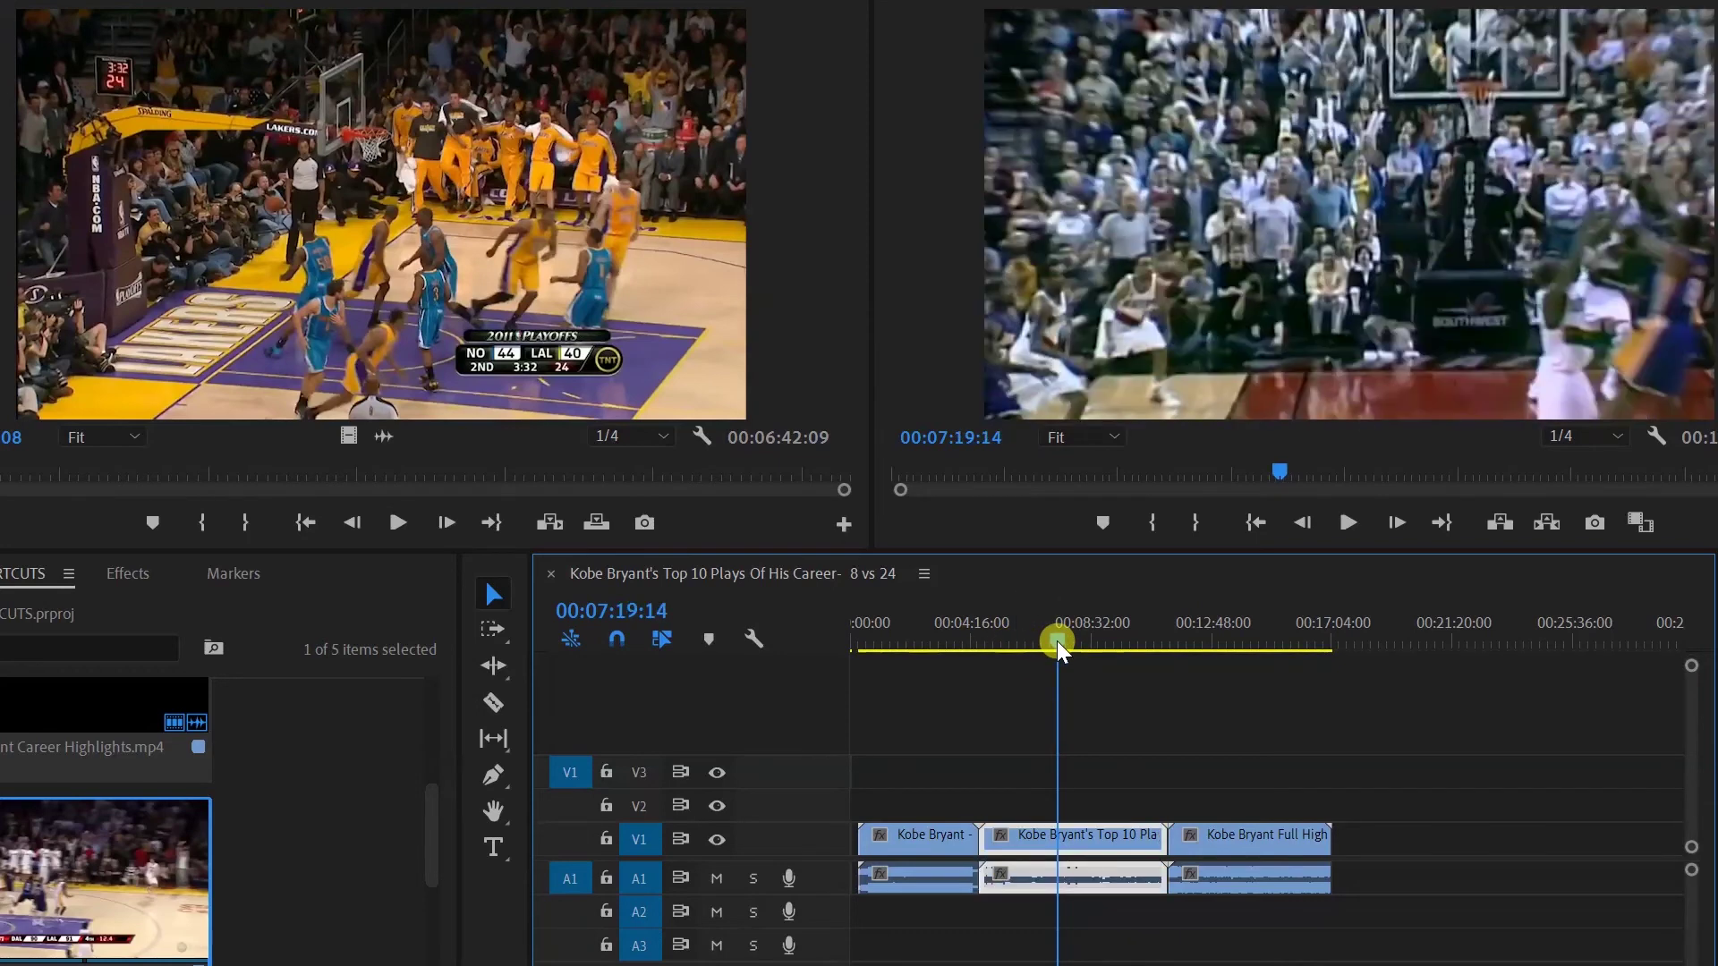
key(Up)
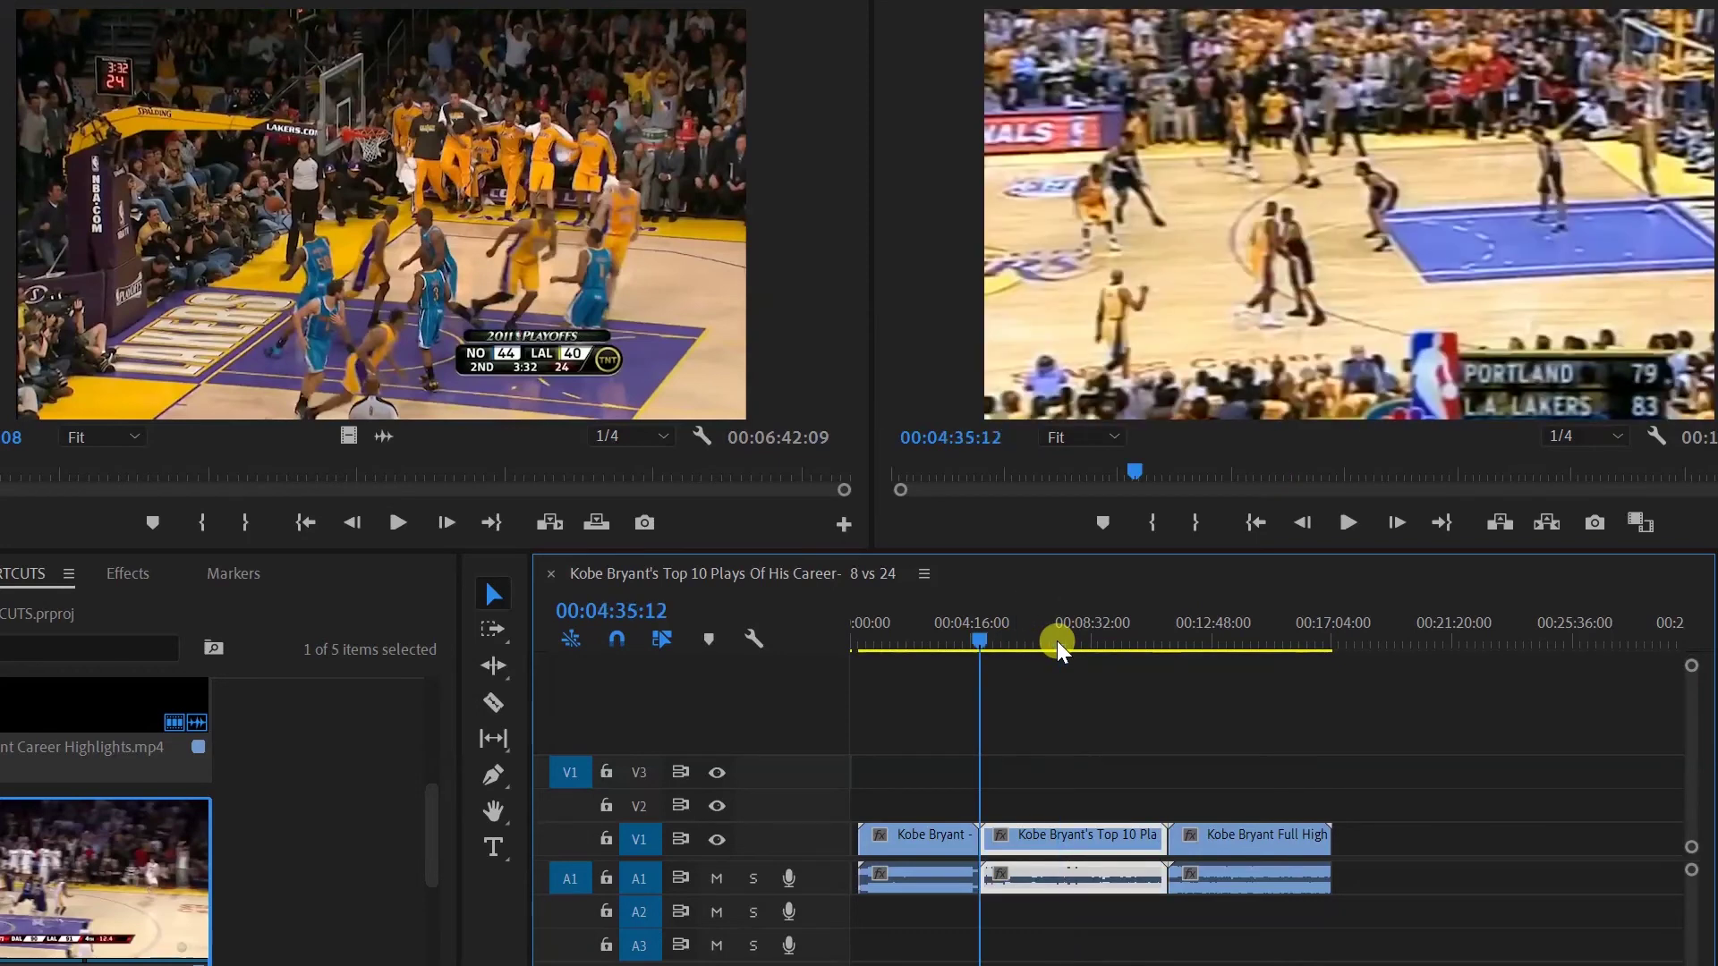
click(560, 519)
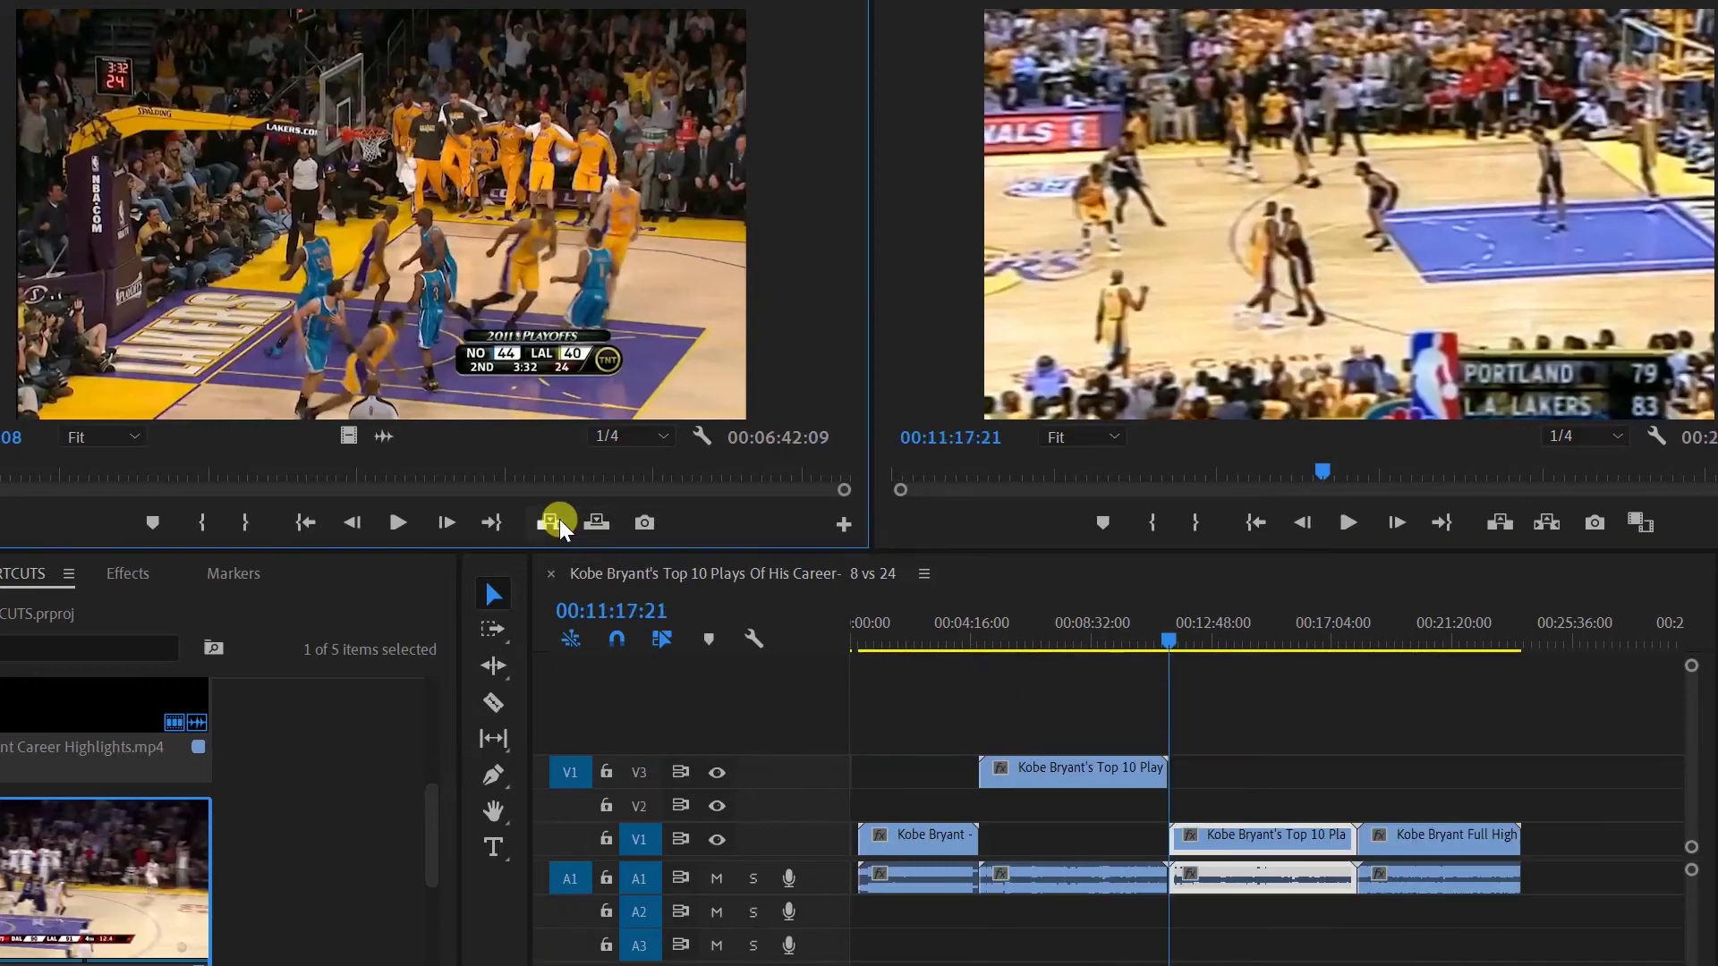
key(ctrl+z)
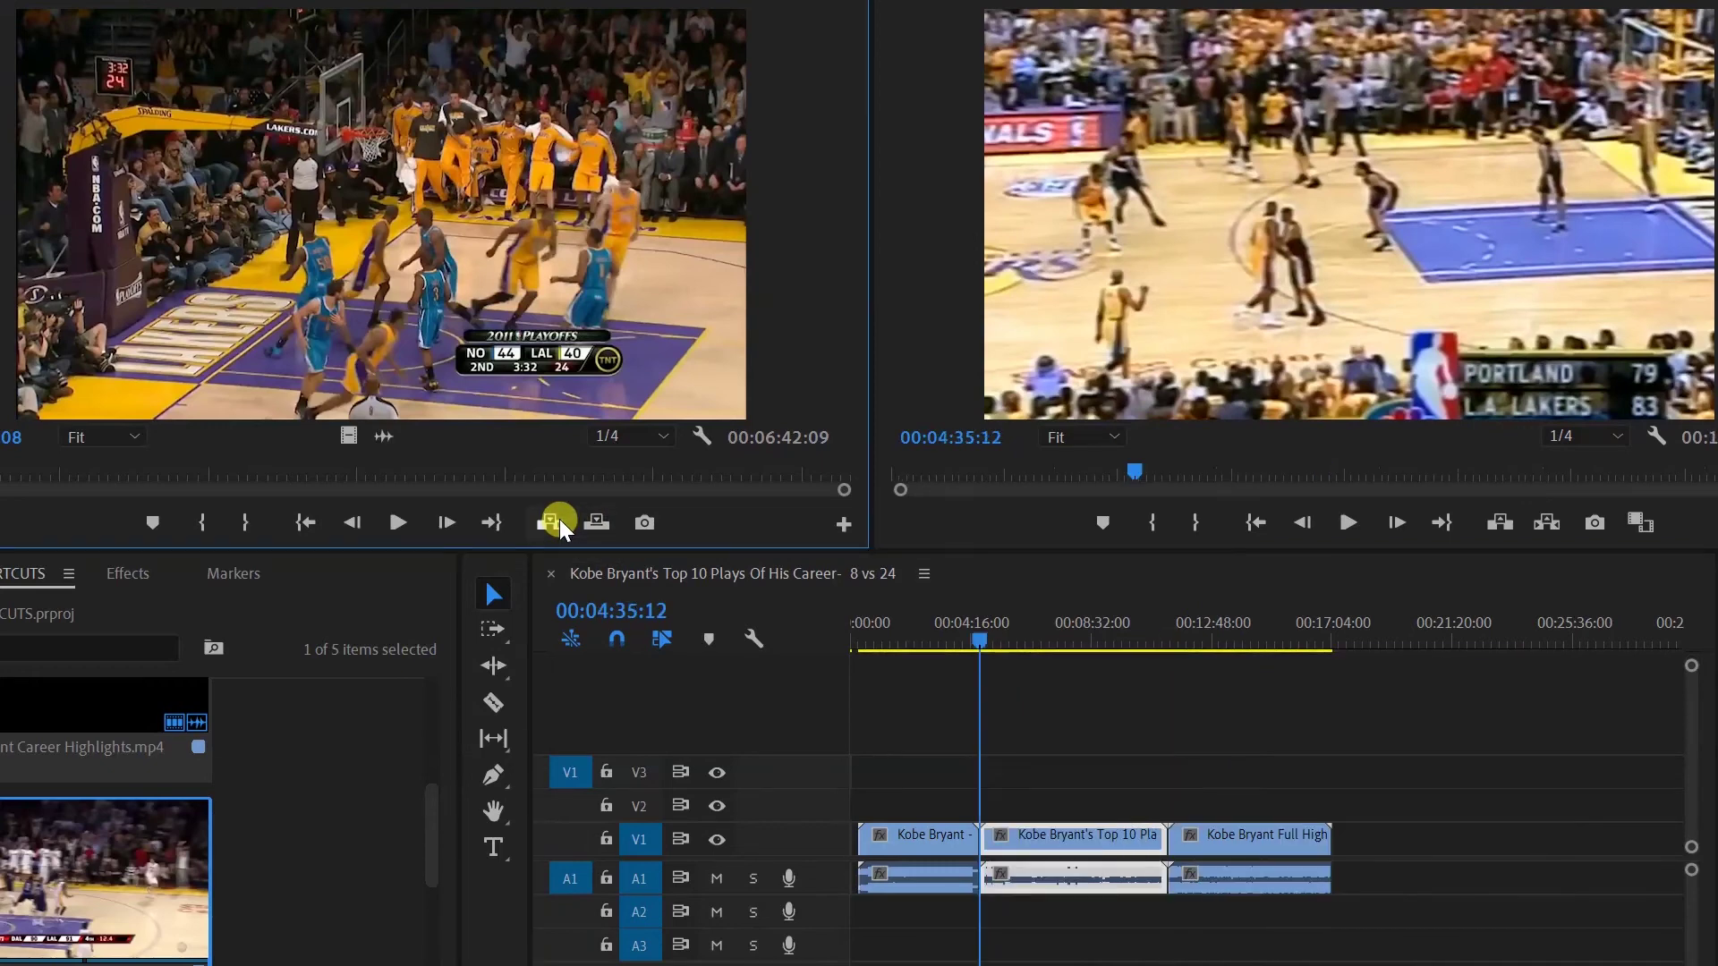
Step: Repeat the source clip insert at 00:04:35:12, then place it there as an overwrite edit, undoing both edits
click(560, 519)
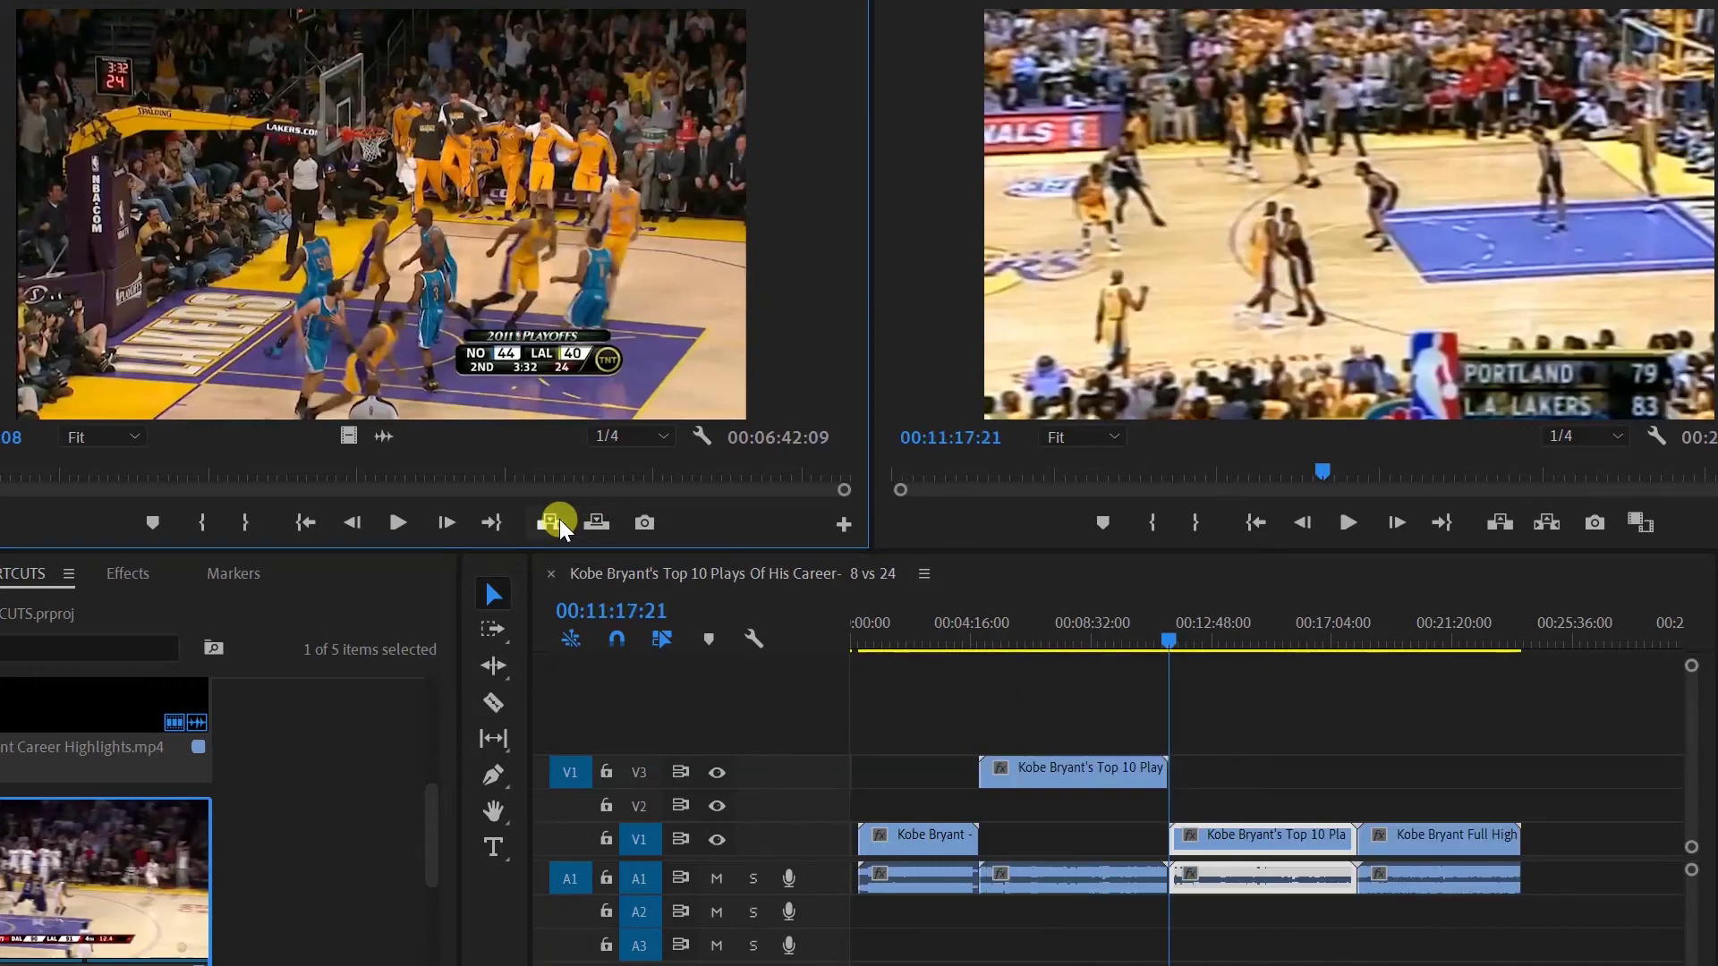
key(ctrl+z)
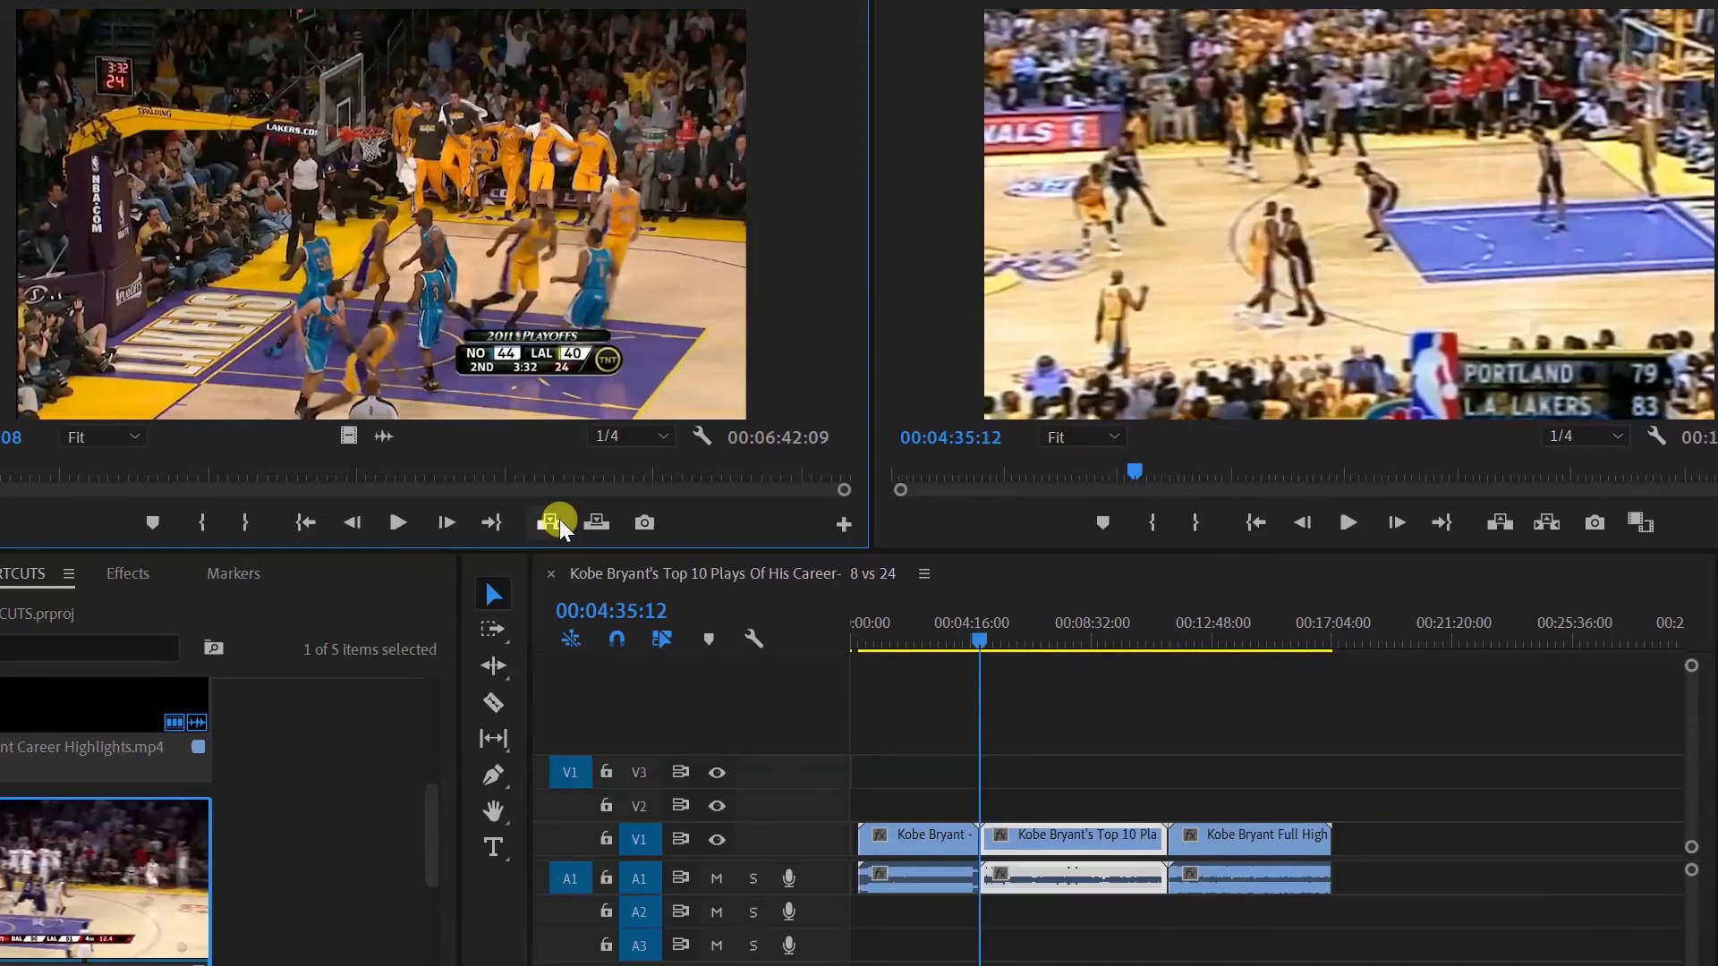
click(560, 519)
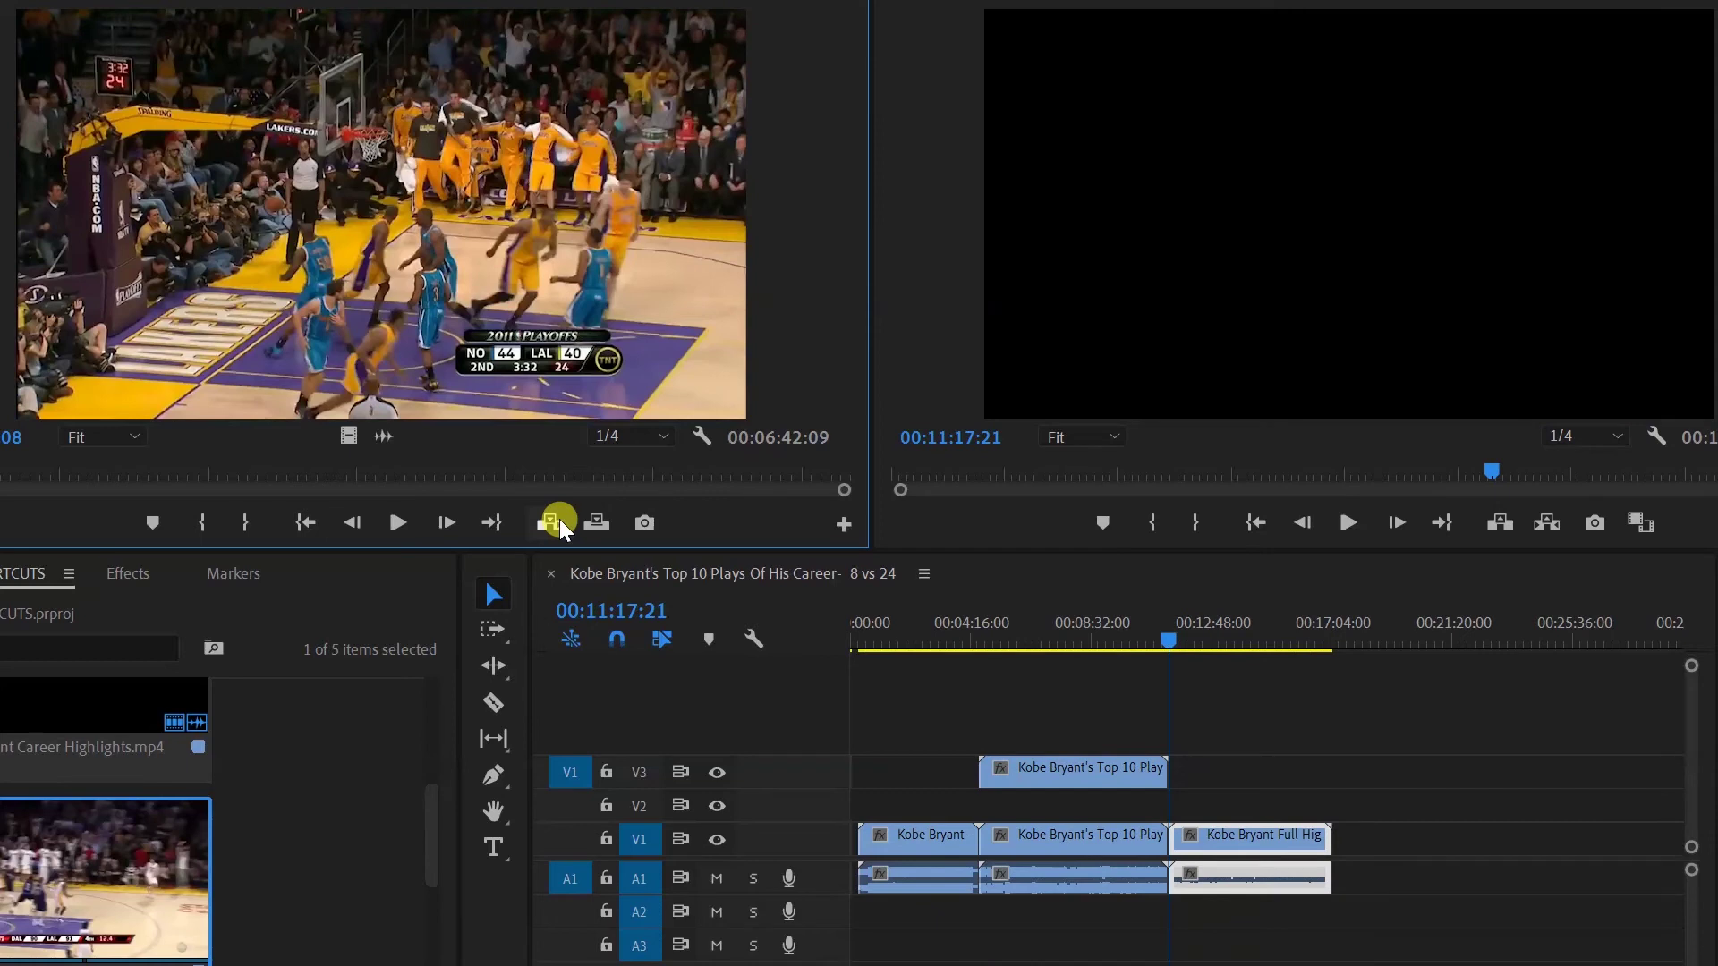
key(ctrl+z)
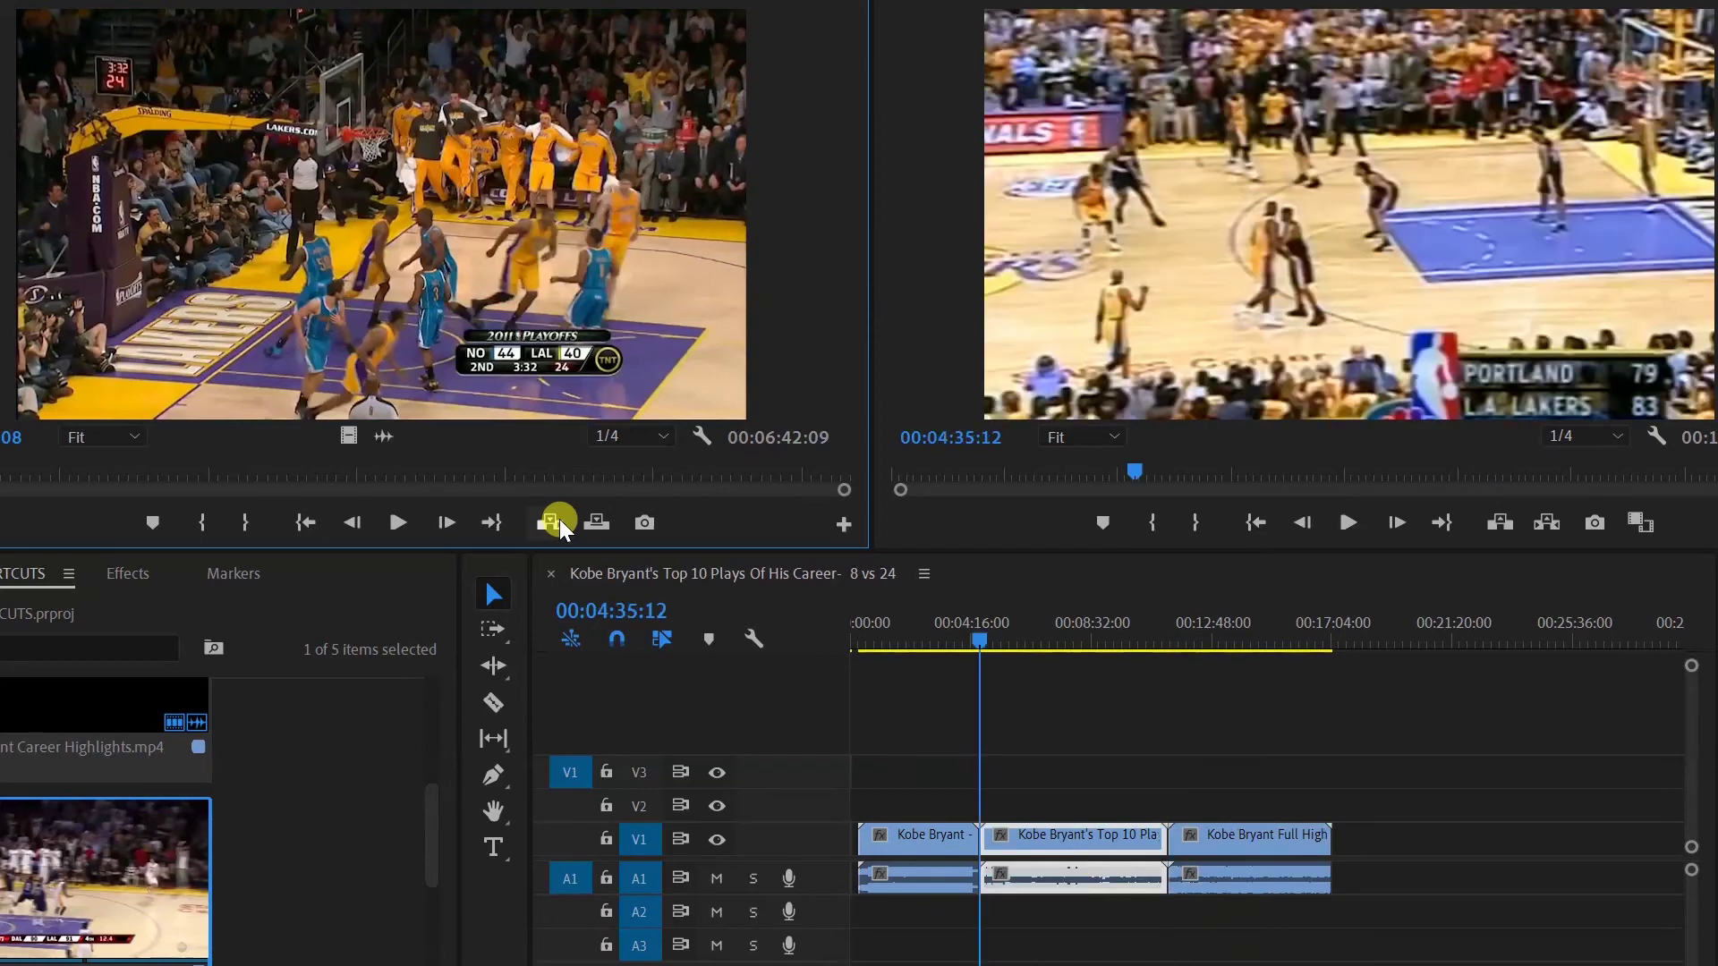